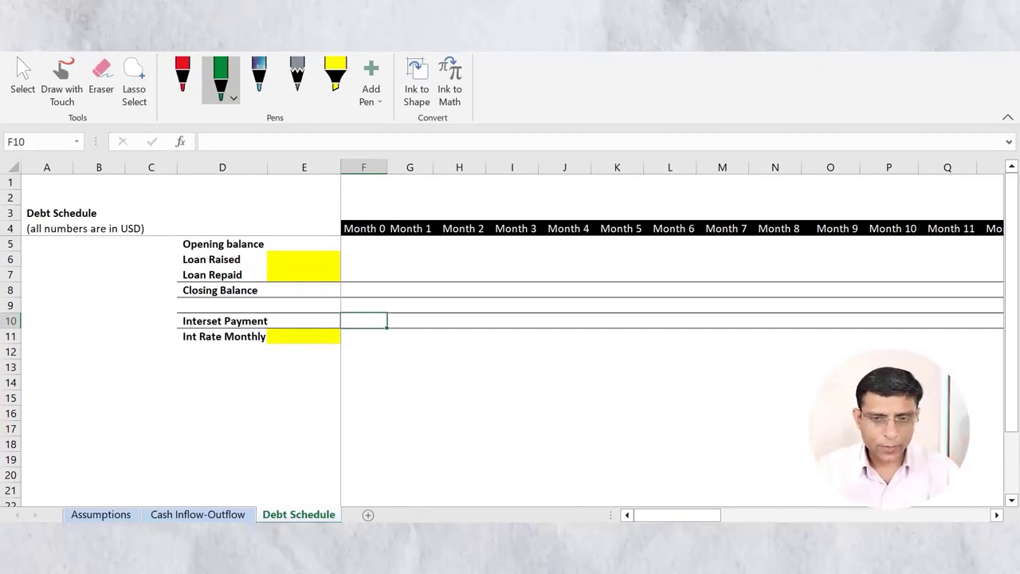
Examine the debt schedule's row structure, from opening balance and loan movements to interest payment and monthly interest rate
left_click(223, 244)
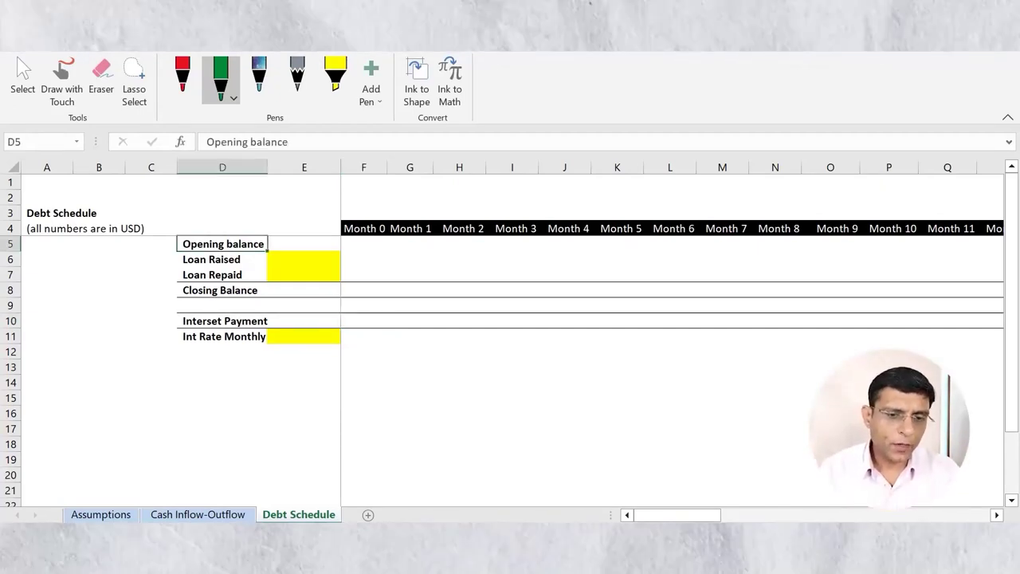
left_click(223, 259)
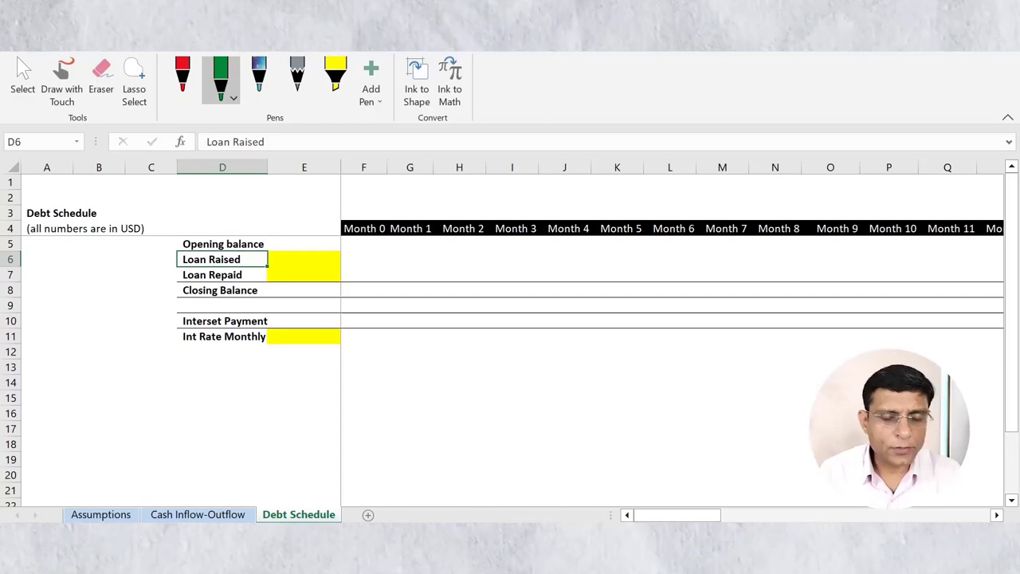
left_click(409, 259)
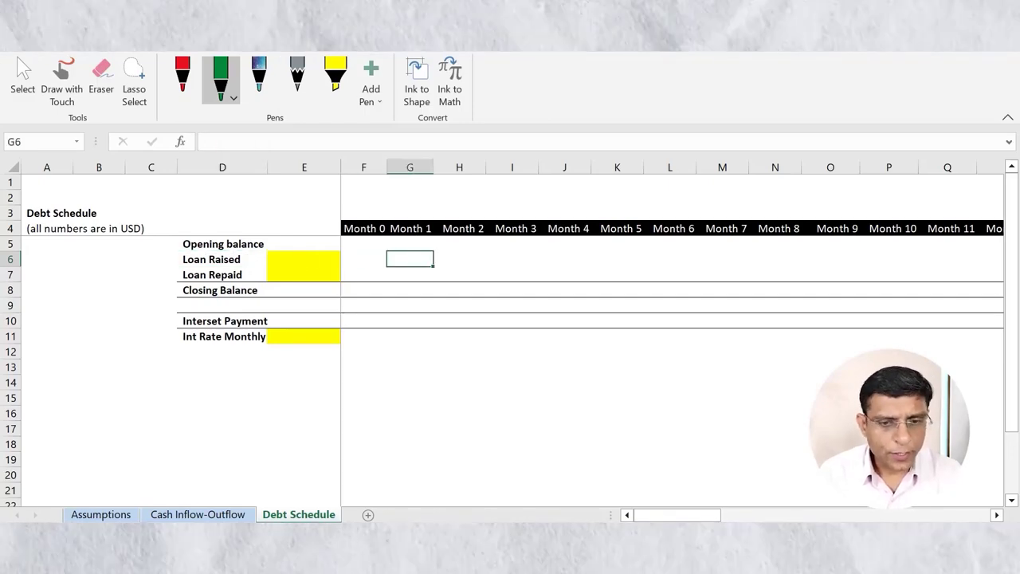
left_click(223, 274)
left_click(410, 275)
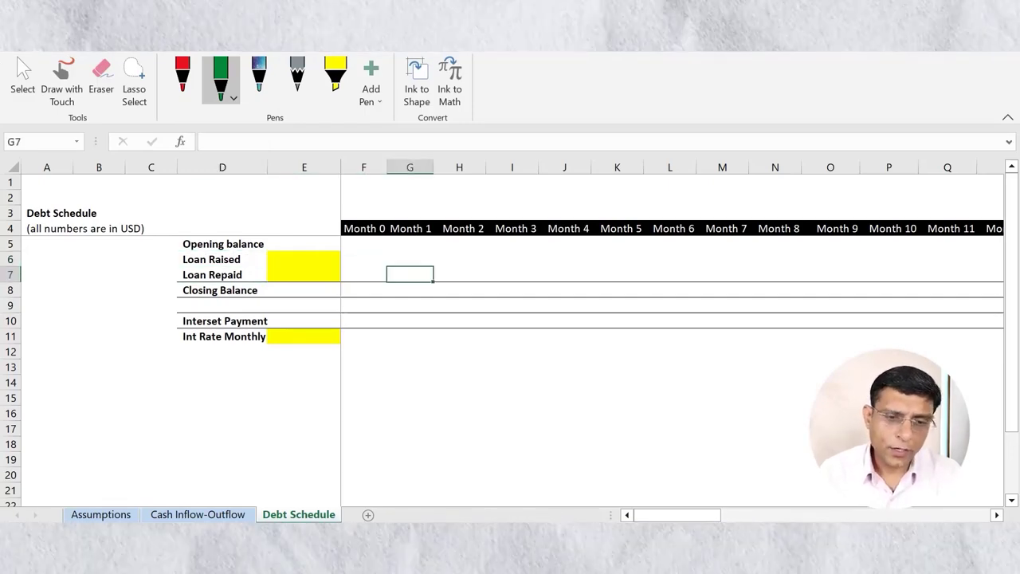
left_click(410, 289)
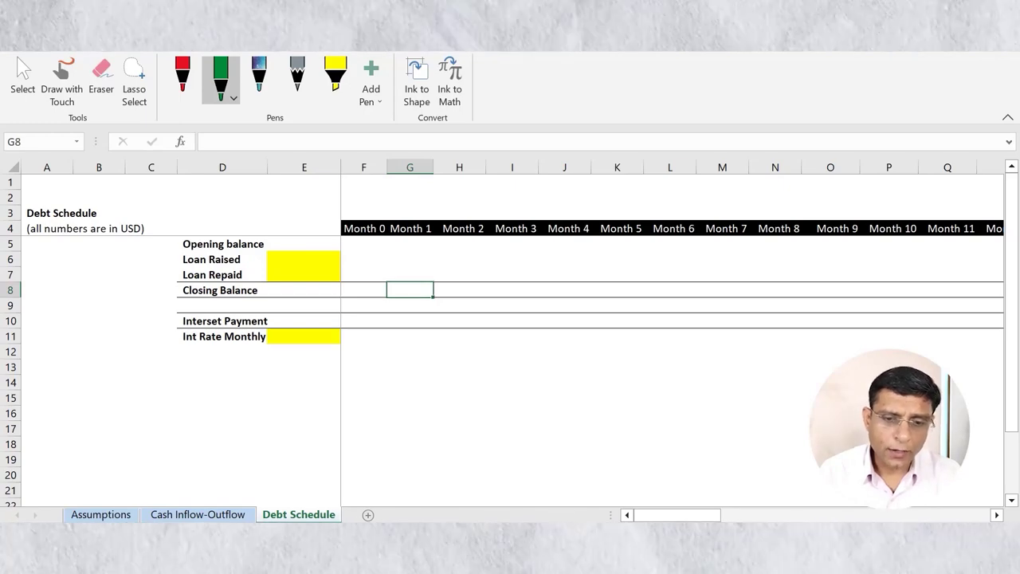
left_click_drag(410, 228, 409, 259)
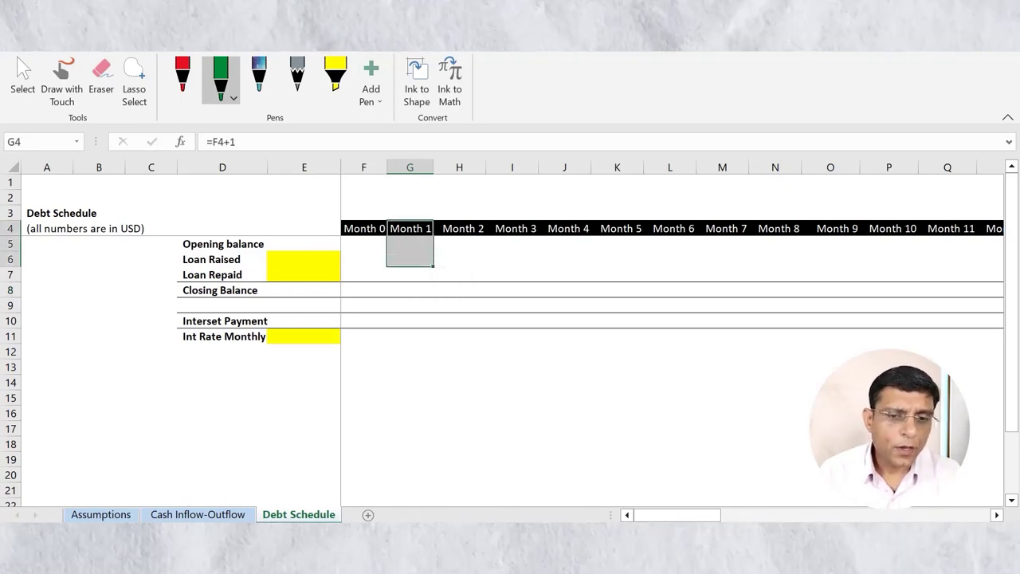
left_click(222, 320)
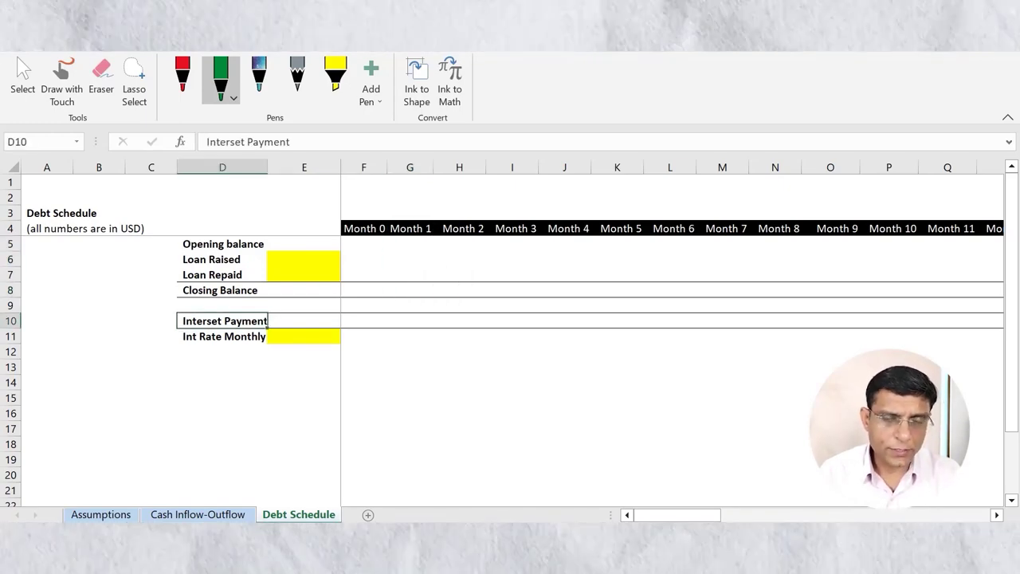
left_click(410, 321)
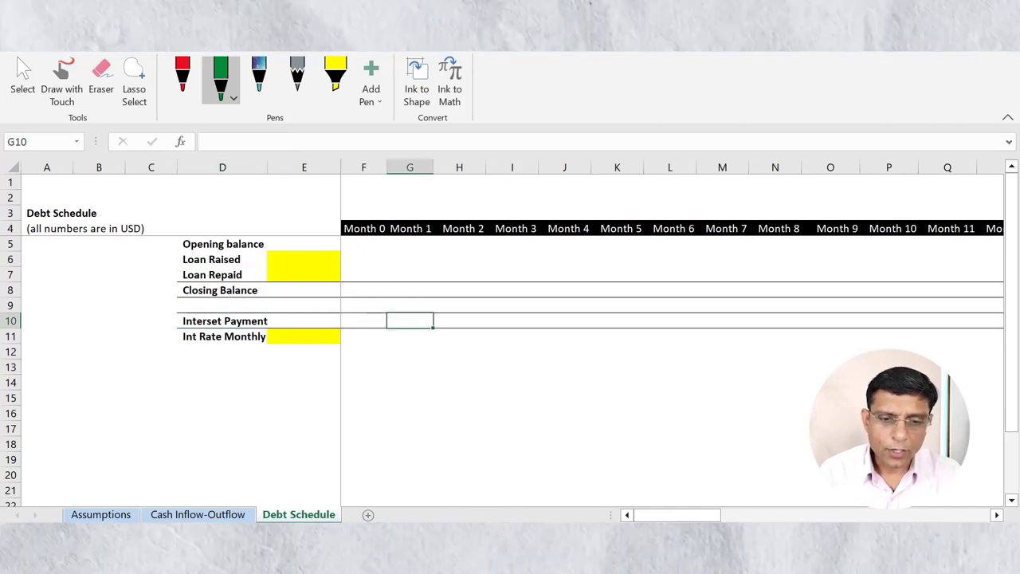
left_click(222, 336)
left_click(304, 336)
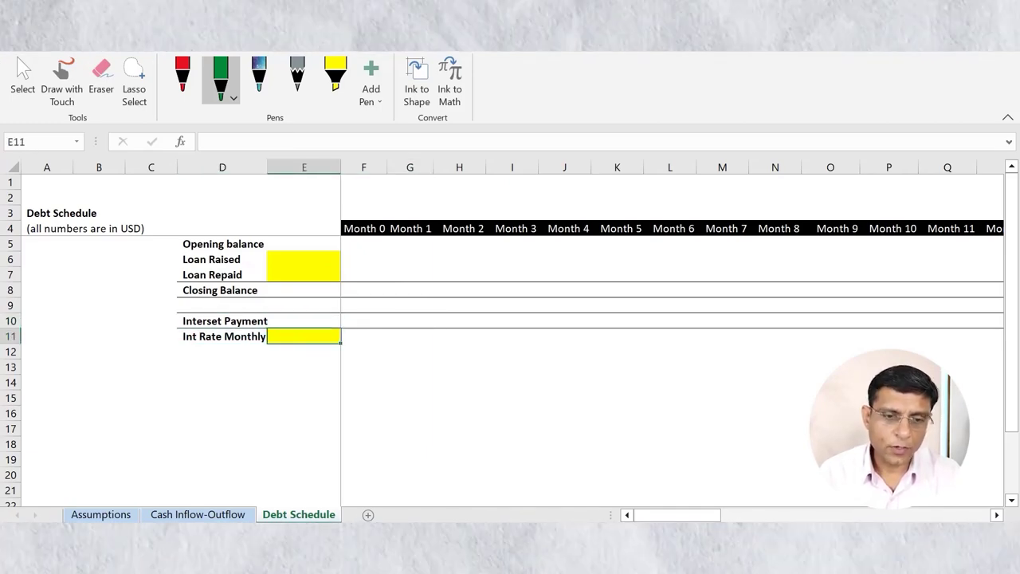
Enter 0 as the Month 0 opening balance in the debt schedule
left_click(364, 244)
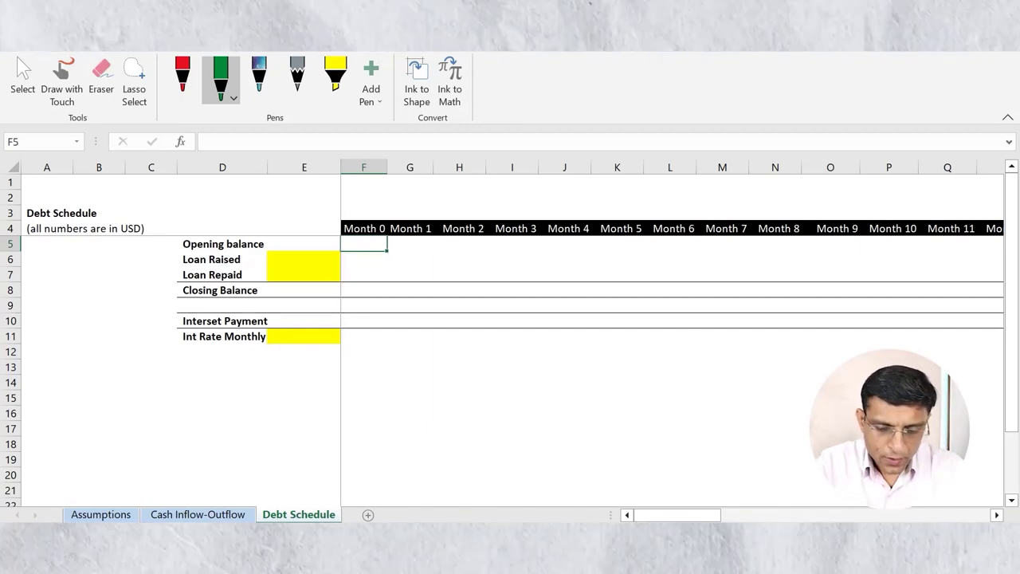
type("0")
key("Return")
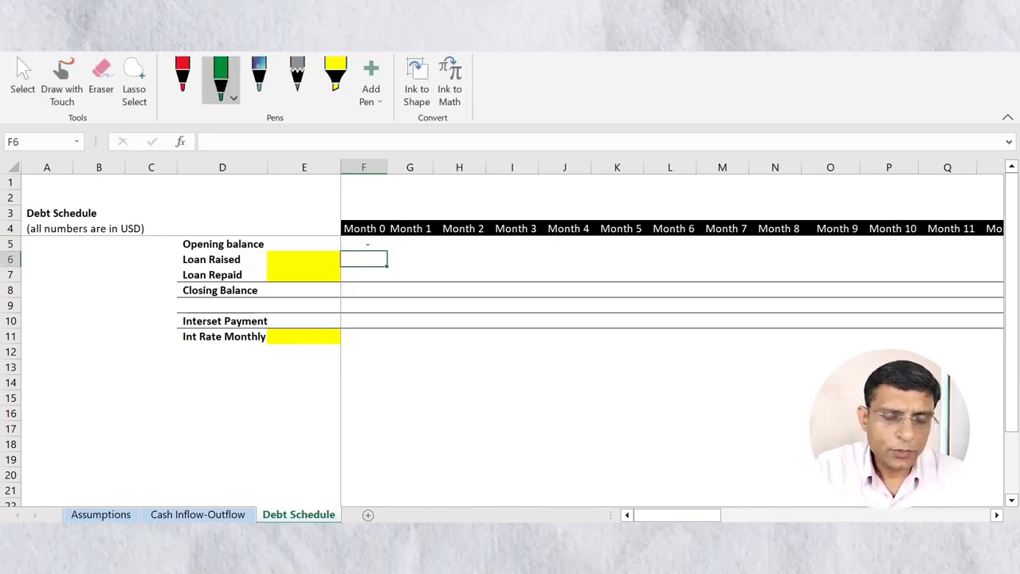
Circle the Operational Capex label and its 50% debt share in green ink on the Assumptions sheet
left_click(100, 514)
scroll(510, 335, "down", 5)
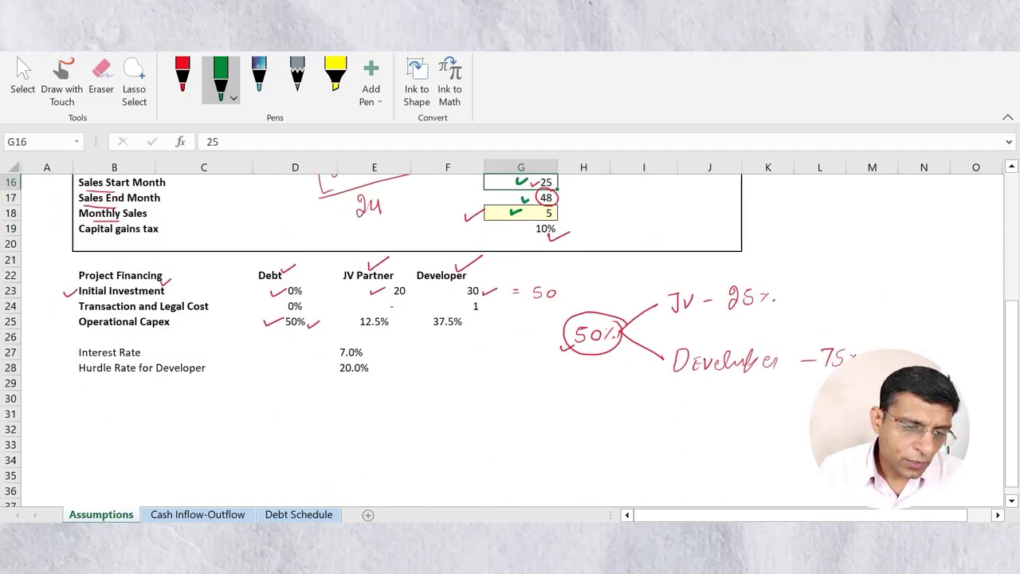
left_click(114, 275)
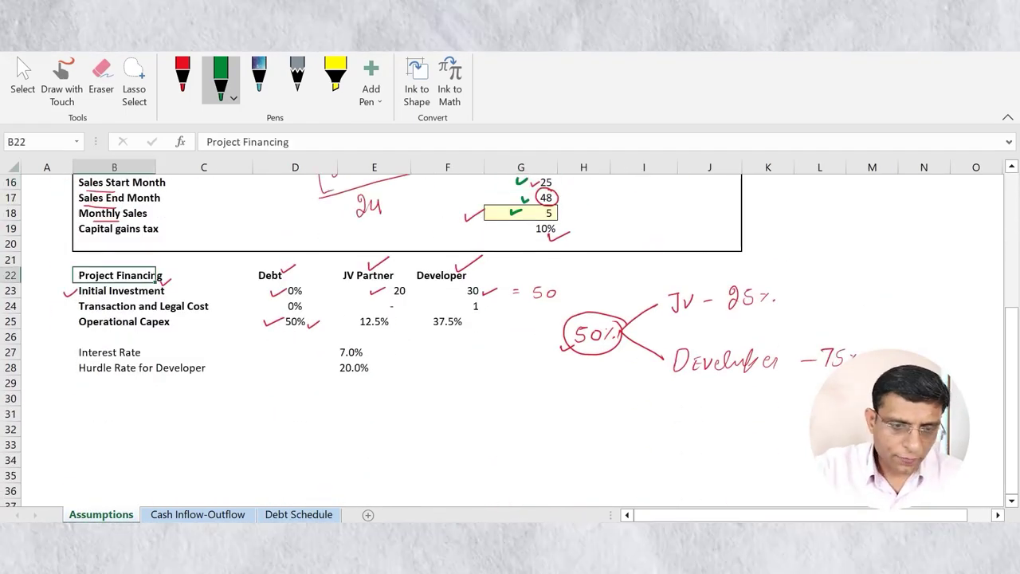
mouse_move(92, 310)
left_mouse_down()
mouse_move(72, 319)
mouse_move(96, 340)
mouse_move(182, 327)
mouse_move(131, 312)
left_mouse_up()
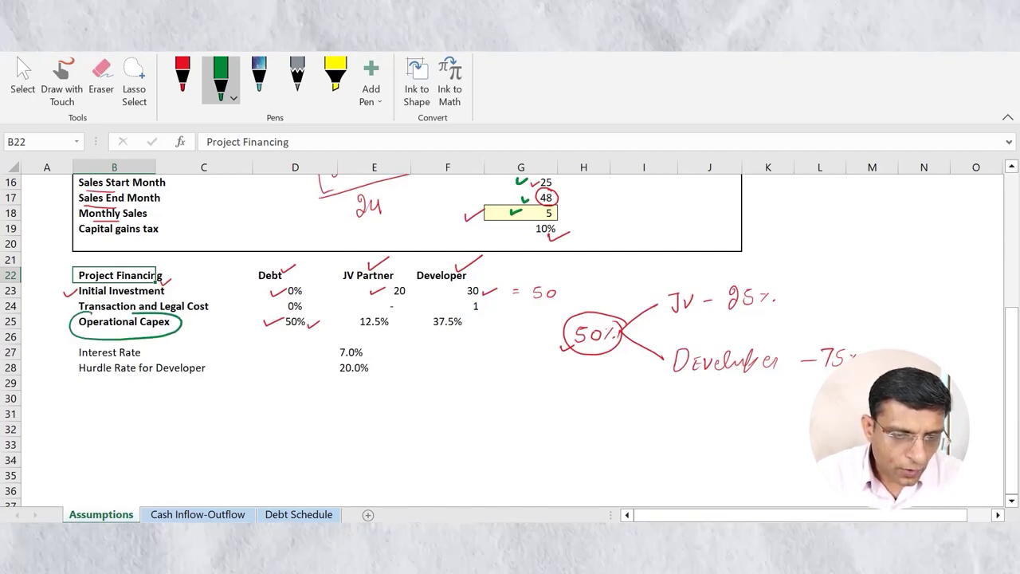
mouse_move(308, 313)
left_mouse_down()
mouse_move(273, 326)
mouse_move(319, 317)
mouse_move(300, 311)
left_mouse_up()
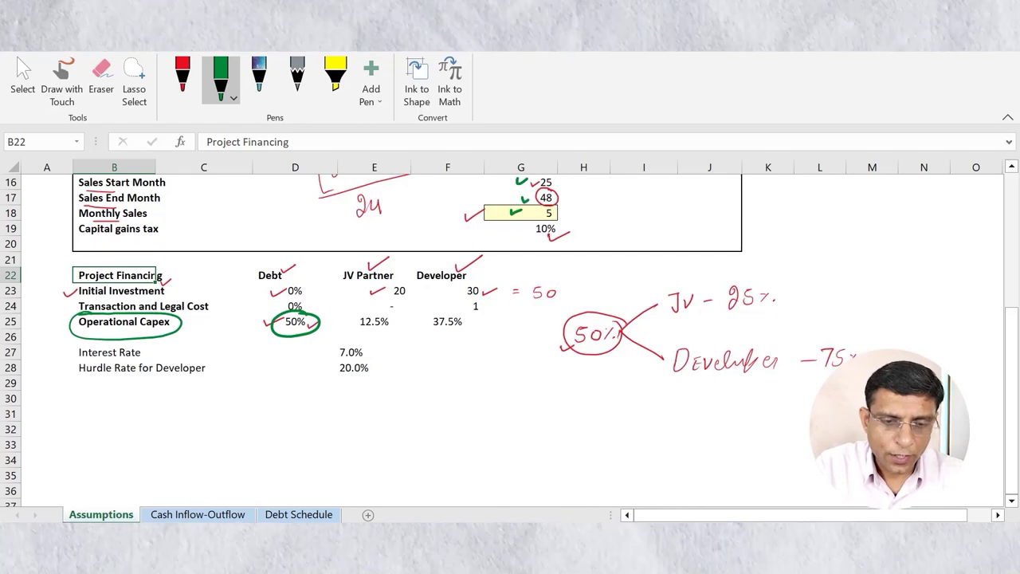
Calculate the Month 0 loan raised in Debt Schedule cell F6 as ='Cash Inflow-Outflow'!E8*Assumptions!$D$25
left_click(298, 514)
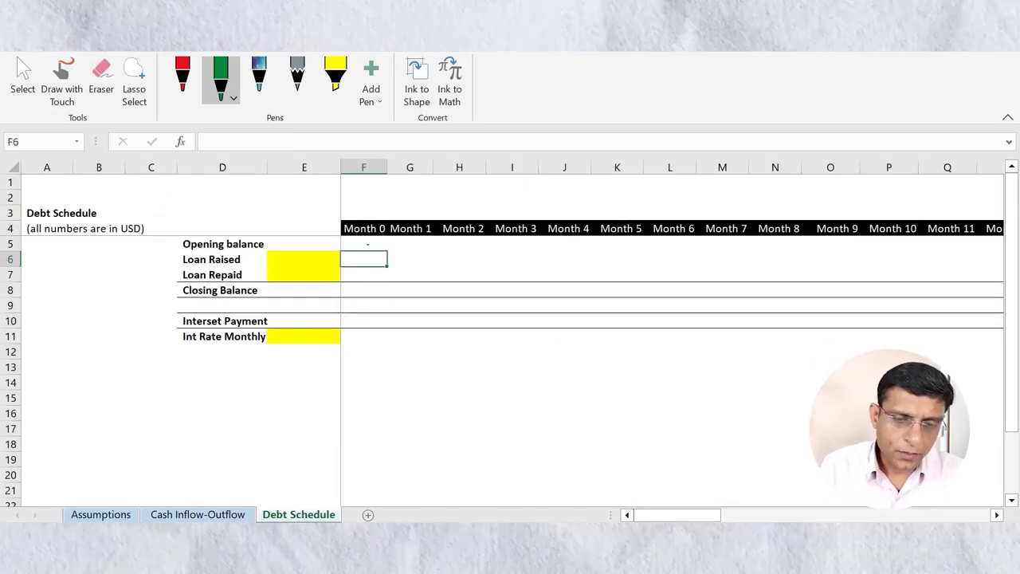
type("=")
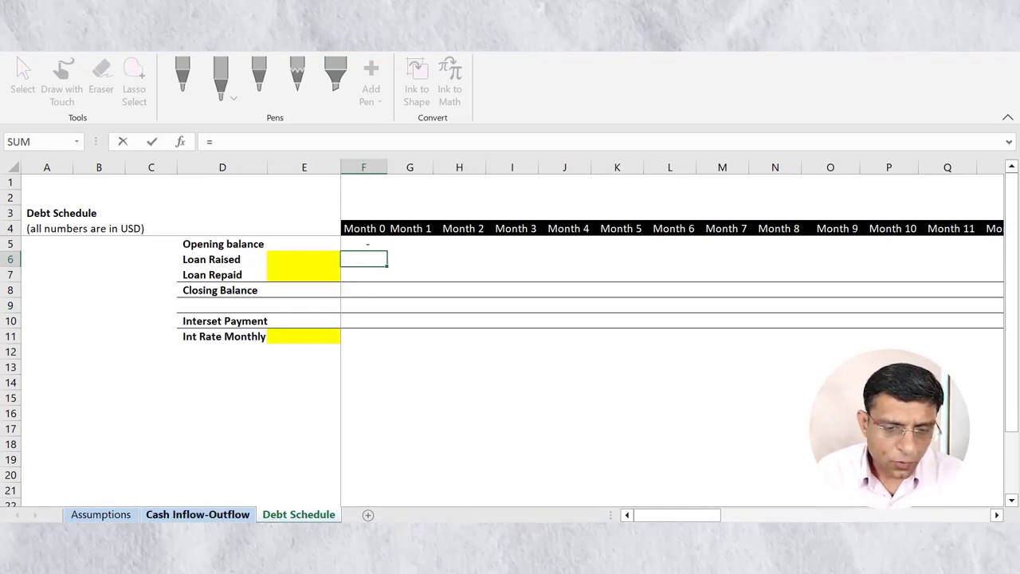
key("ctrl+Page_Up")
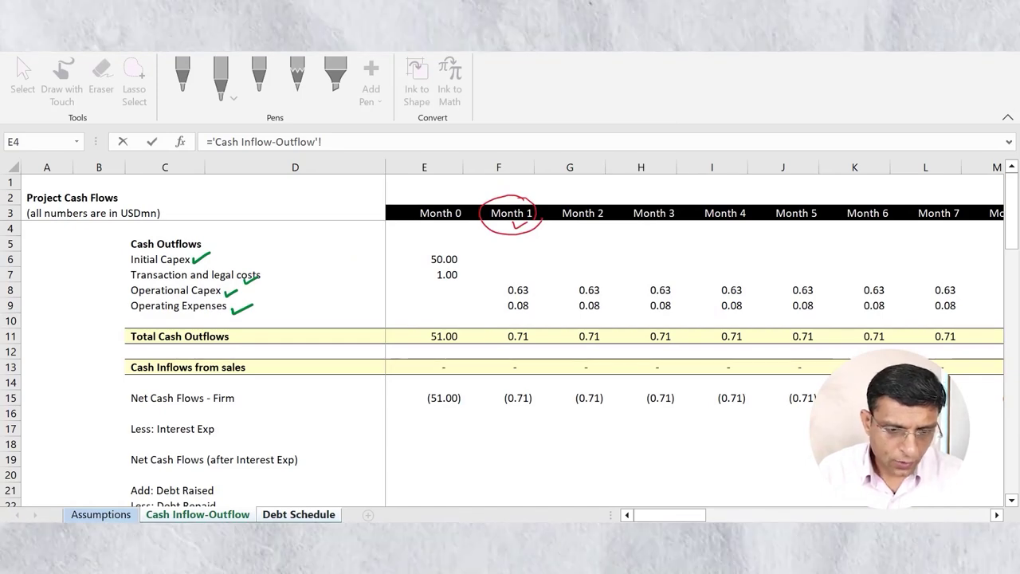
left_click(165, 291)
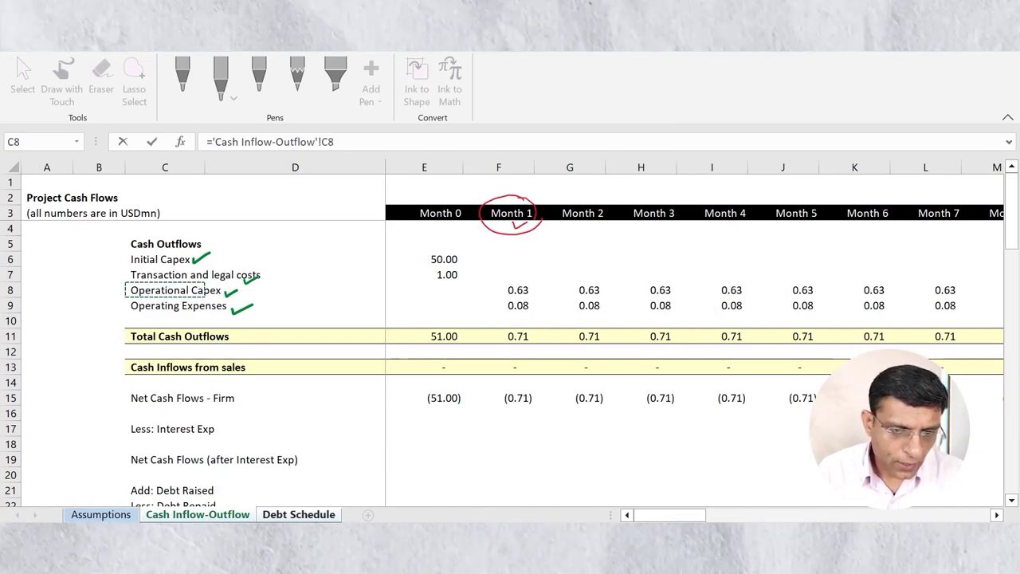
key("Right")
key("Right")
key("Right")
key("Left")
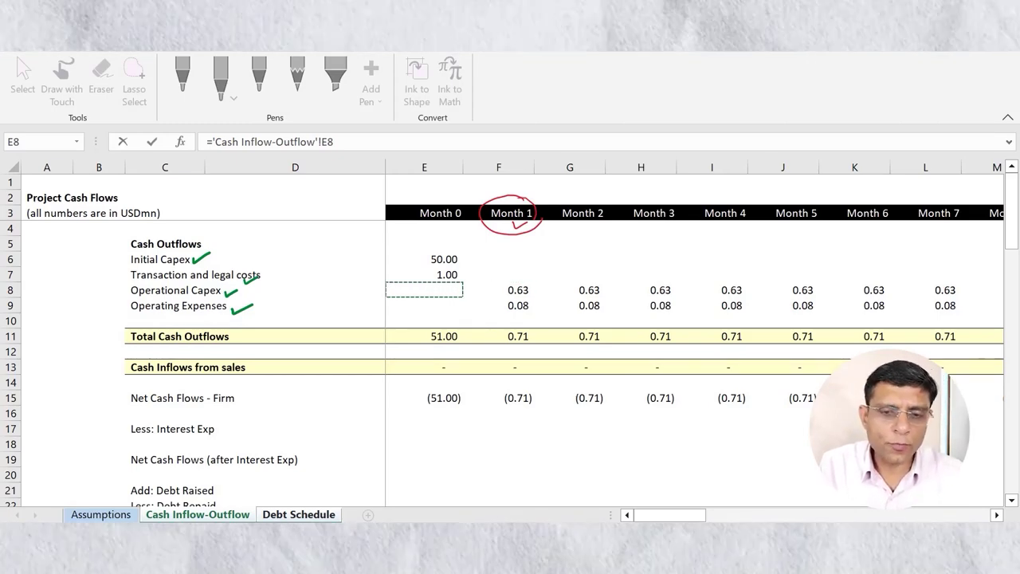
type("*")
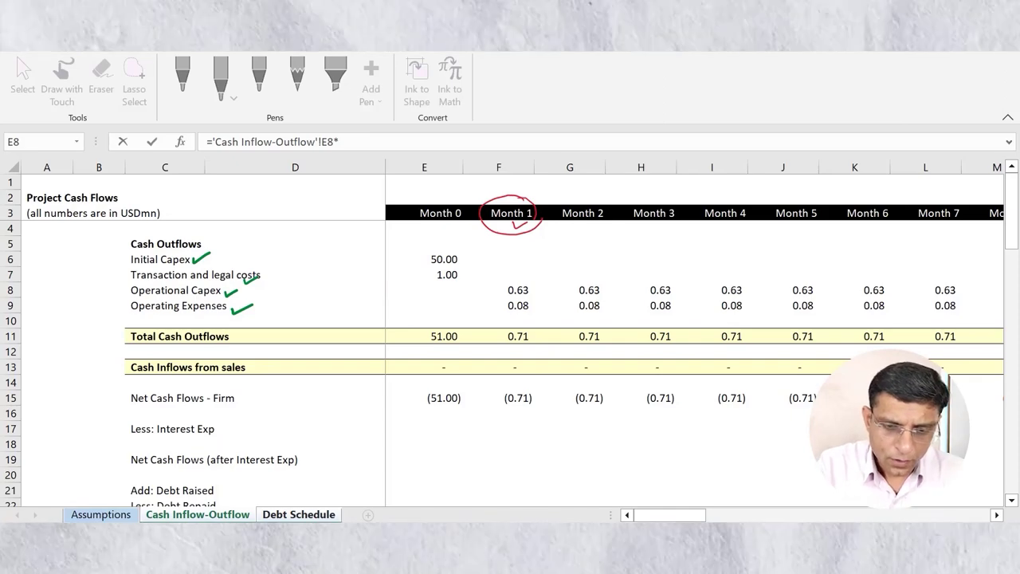
key("ctrl+Page_Up")
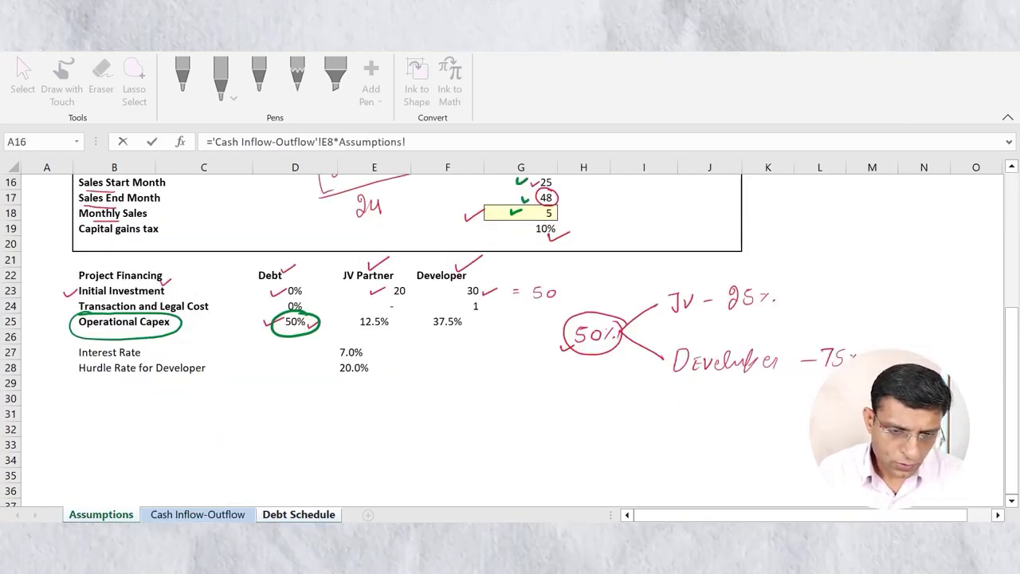
left_click(203, 321)
left_click(294, 322)
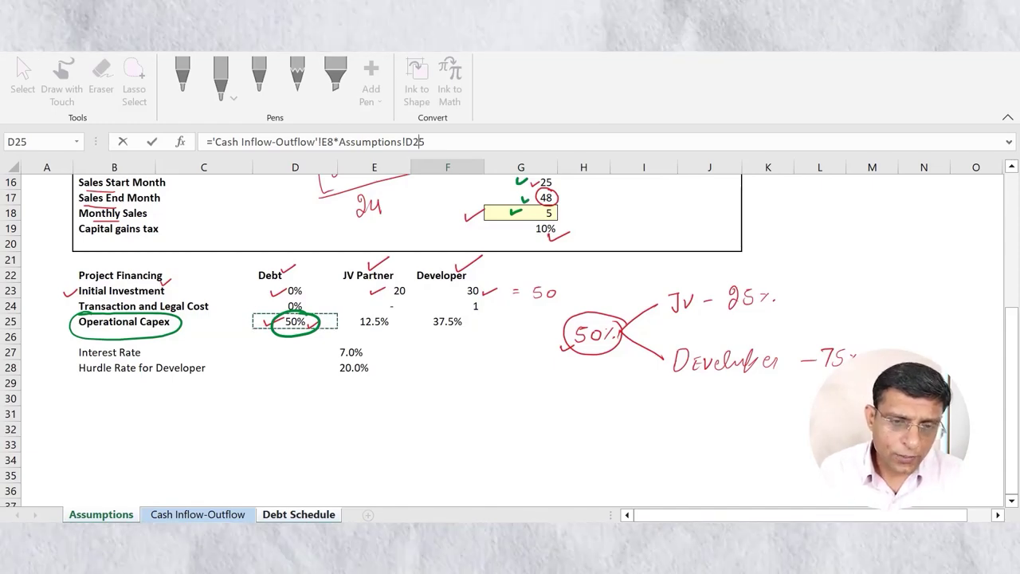
left_click(419, 142)
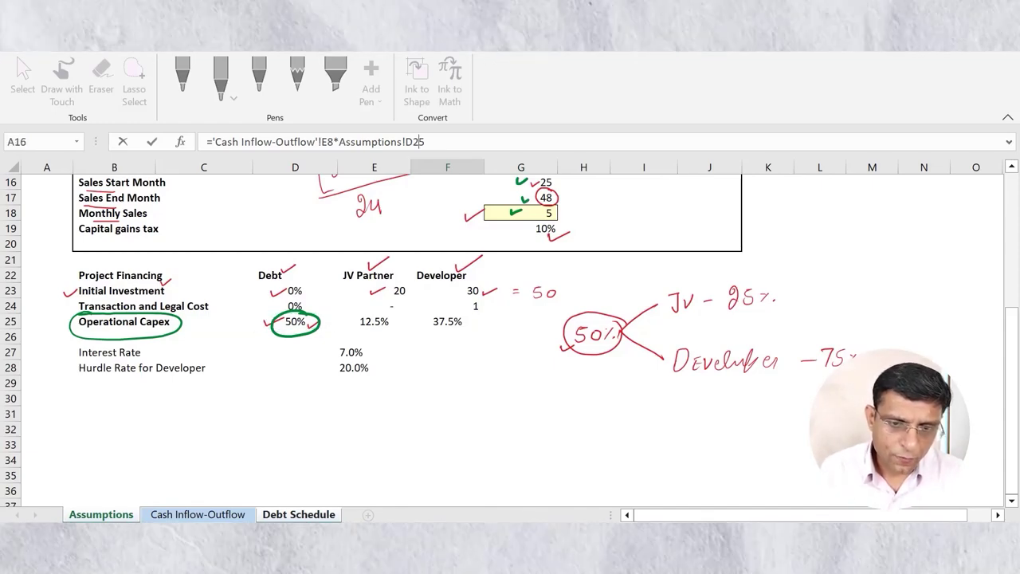
key("F4")
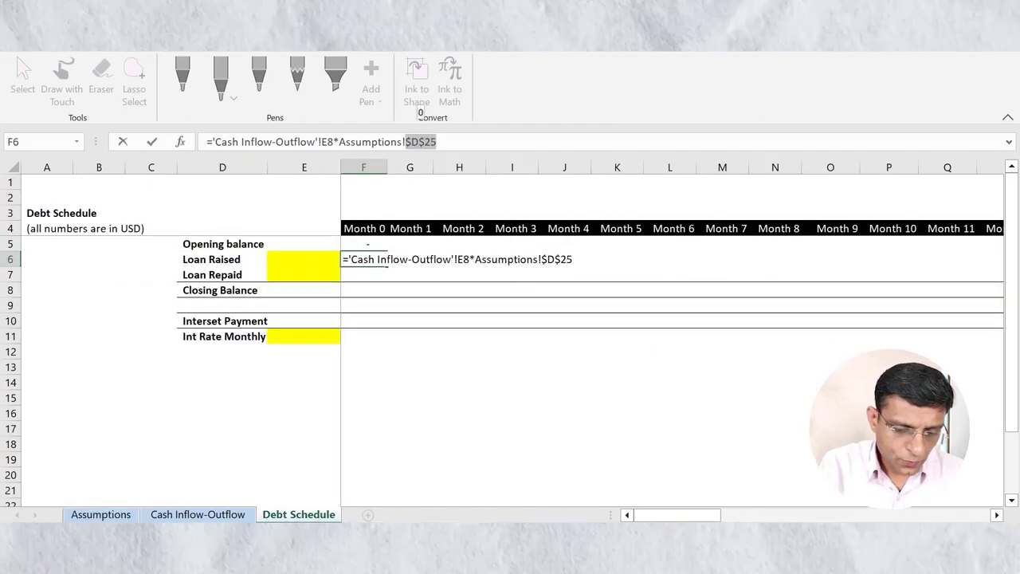
key("Return")
key("Up")
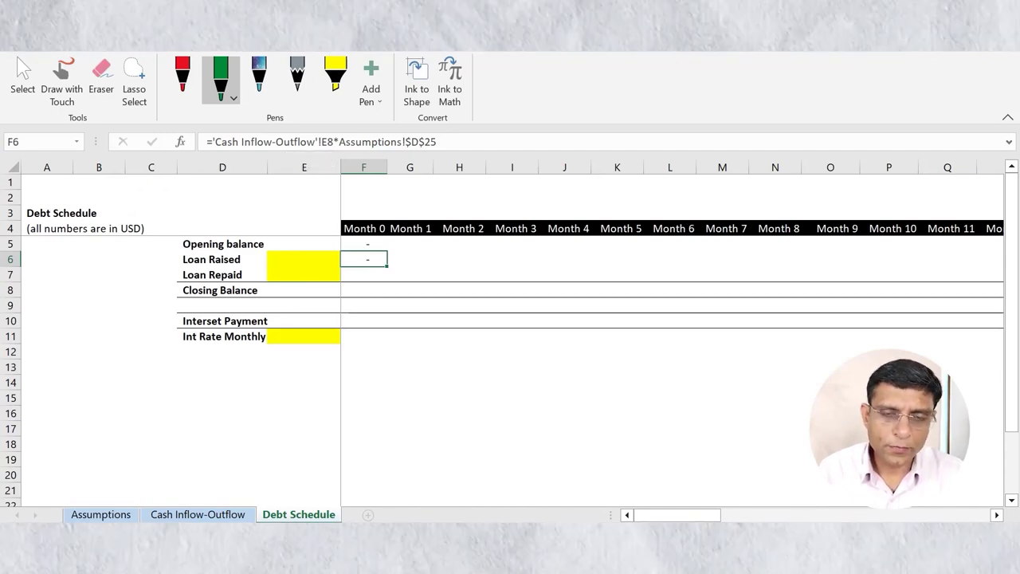
Fill the Loan Raised formula across the row from Month 0 through Month 48
key("shift+Right")
key("shift+Right")
key("shift+Right")
key("shift+Right")
key("shift+Right")
key("shift+Right")
key("shift+Right")
key("shift+Right")
key("shift+Right")
key("shift+Right")
key("shift+Right")
key("shift+Right")
key("shift+Right")
key("shift+Right")
key("shift+Right")
key("shift+Right")
key("shift+Right")
key("shift+Right")
key("shift+Right")
key("shift+Right")
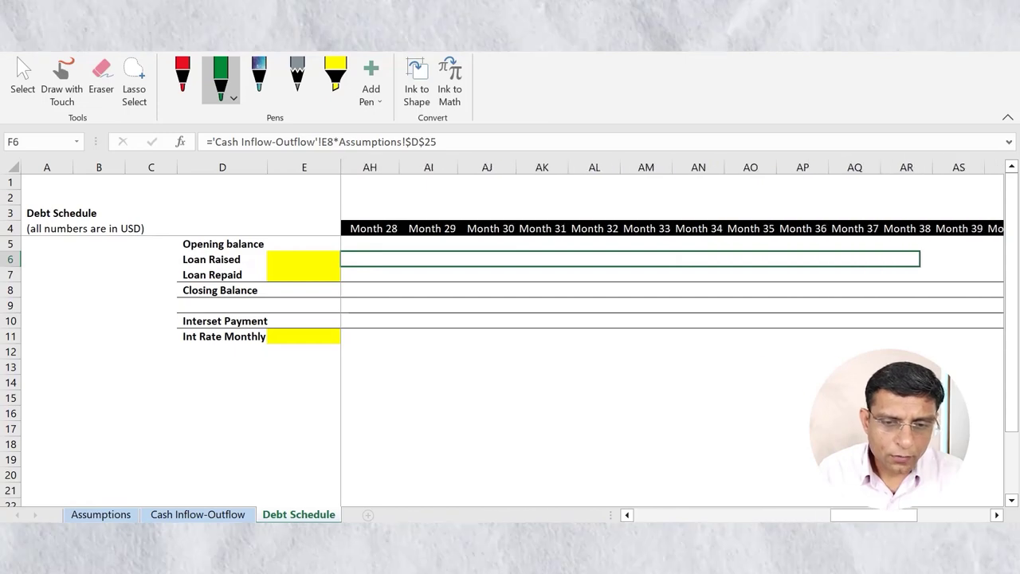
key("shift+Right")
key("shift+Right")
key("shift+Right")
key("shift+Right")
key("shift+Right")
key("shift+Right")
key("shift+Right")
key("shift+Right")
key("shift+Right")
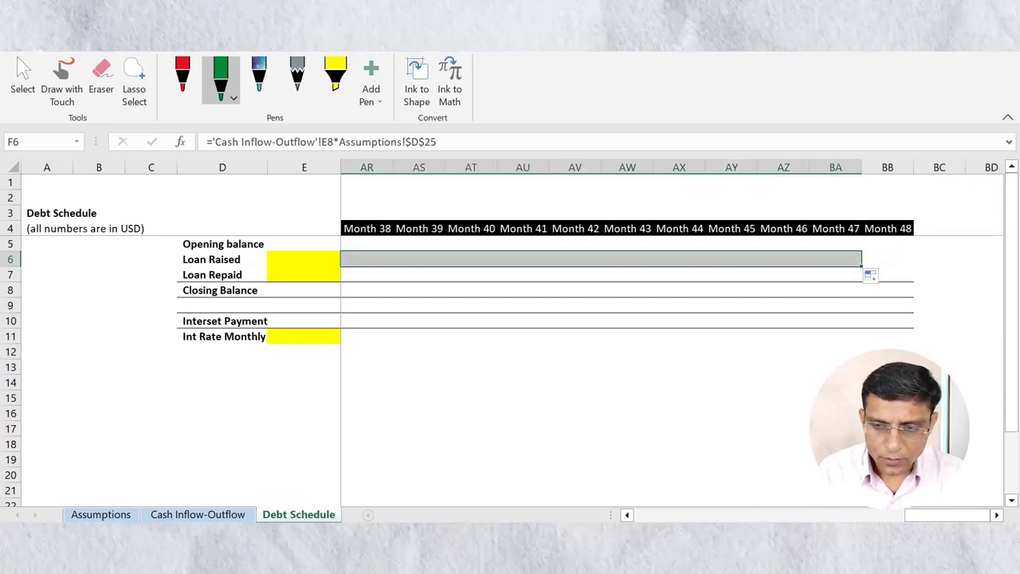
key("ctrl+r")
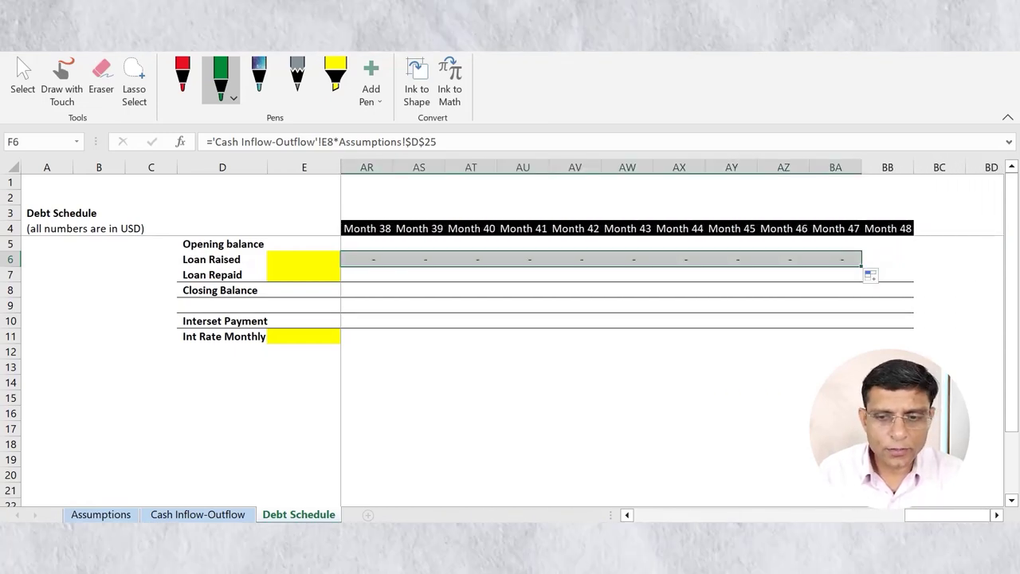
key("shift+Right")
key("ctrl+r")
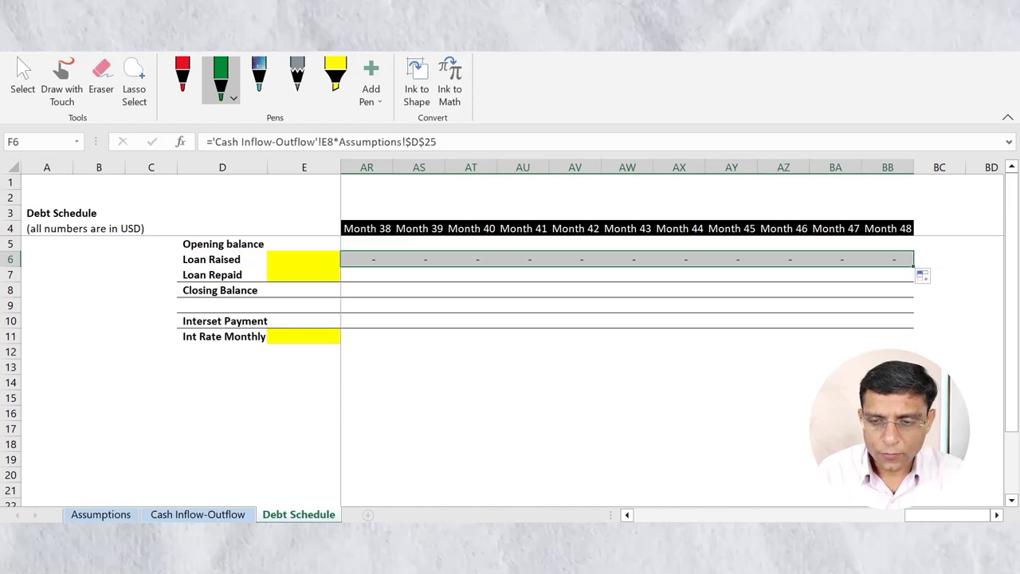
Review the filled Loan Raised row from Month 48 back to Month 0, checking where drawdowns end around Month 24
key("ctrl+Right")
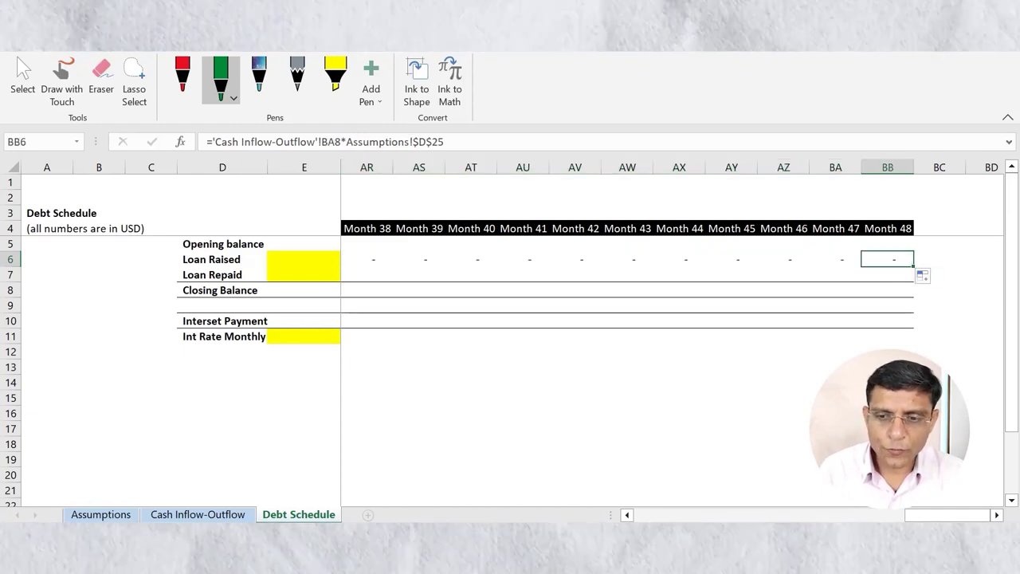
key("Left")
key("Left")
key("Left")
key("Left")
key("Left")
key("Left")
key("Left")
key("Left")
key("Left")
key("Left")
key("Left")
key("Left")
key("Left")
key("Left")
key("Left")
key("Left")
key("Left")
key("Left")
key("Left")
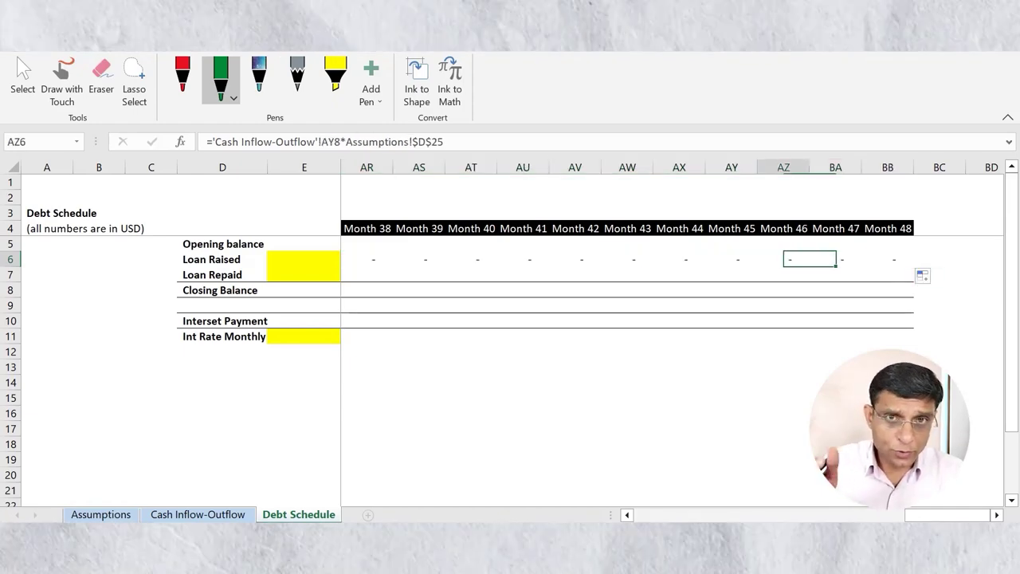
key("Left")
key("Left")
key("Left")
key("Left")
key("Left")
key("Left")
key("Left")
key("Left")
key("Left")
key("Left")
key("Left")
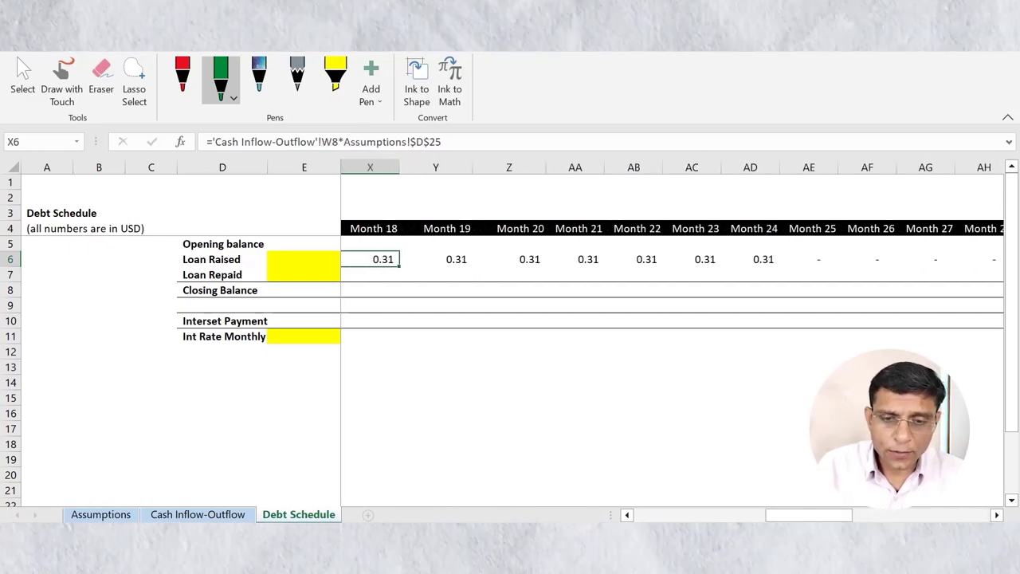
key("Right")
key("Right")
key("Right")
key("Right")
key("Right")
key("Right")
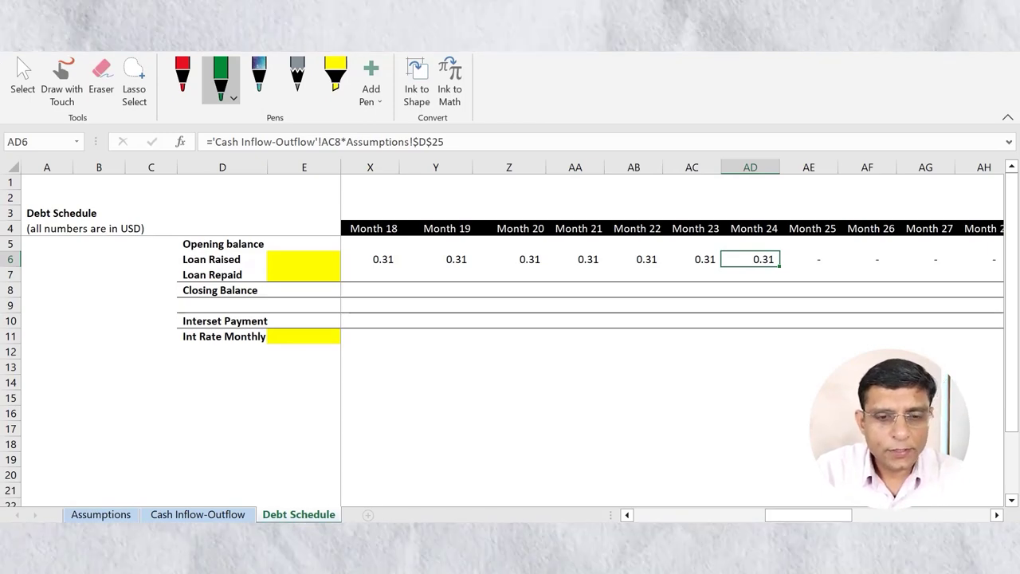
key("Left")
key("Left")
key("Left")
key("Left")
key("Left")
key("Left")
key("Left")
key("Left")
key("Left")
key("Left")
key("Left")
key("Left")
key("Left")
key("Left")
key("Left")
key("Left")
key("Left")
key("Left")
key("Left")
key("Left")
key("Down")
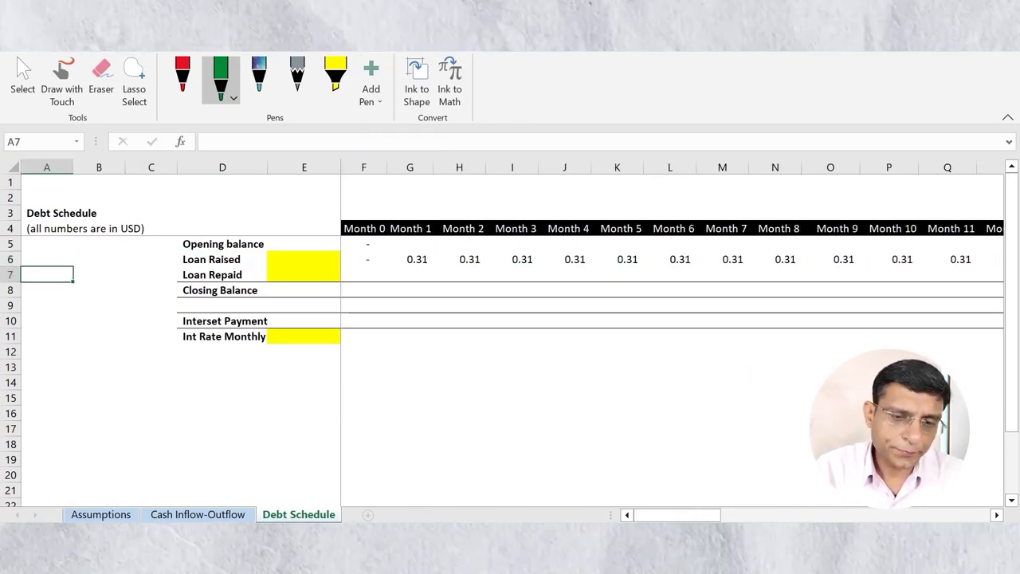
Switch to the PowerPoint project summary slide and circle "using" and "proceeds from sale" in the debt repayment bullet in black ink
key("Right")
key("Right")
key("Right")
key("Right")
key("Right")
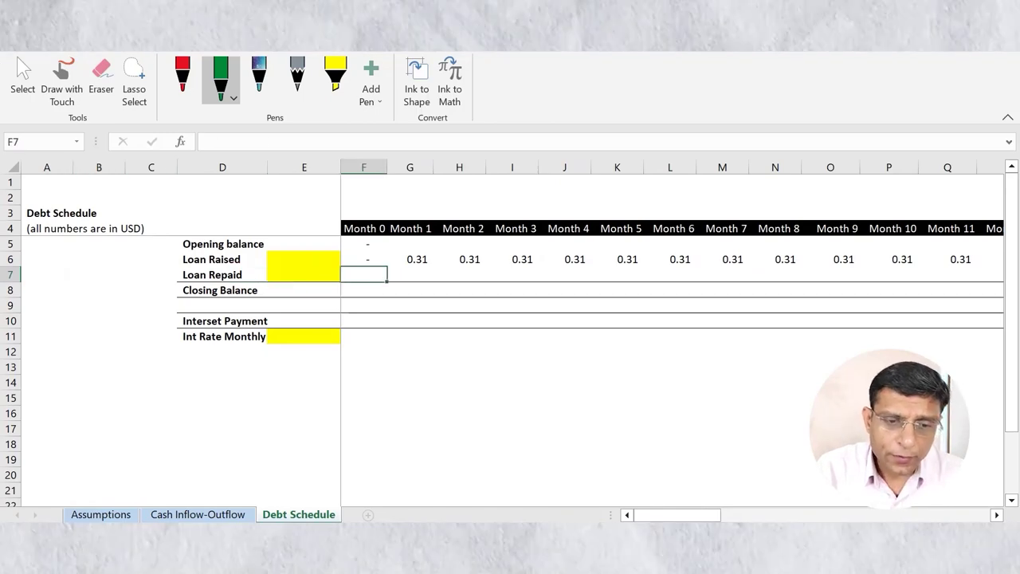
key("ctrl+Page_Up")
key("ctrl+Page_Up")
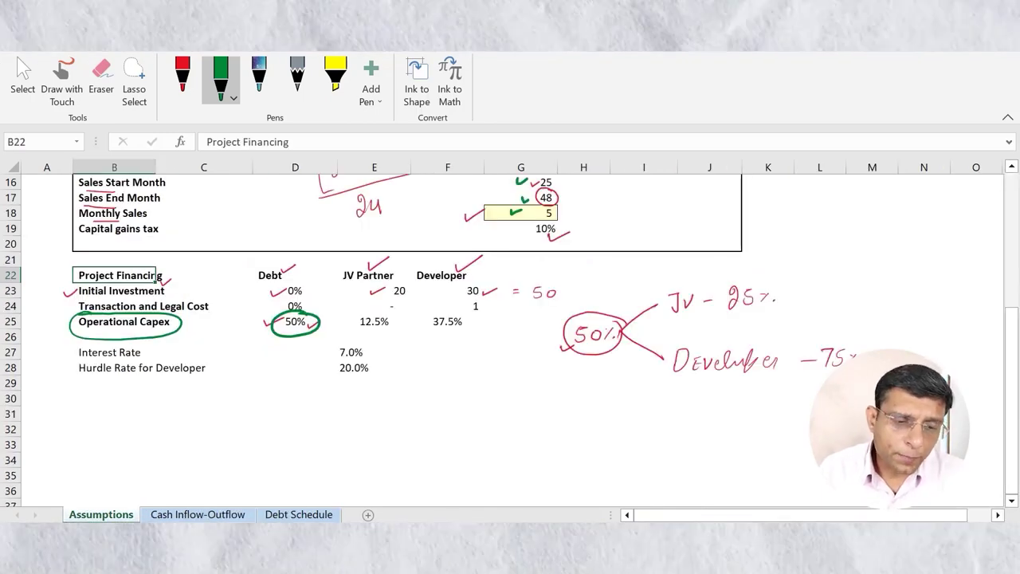
scroll(511, 328, "up", 1)
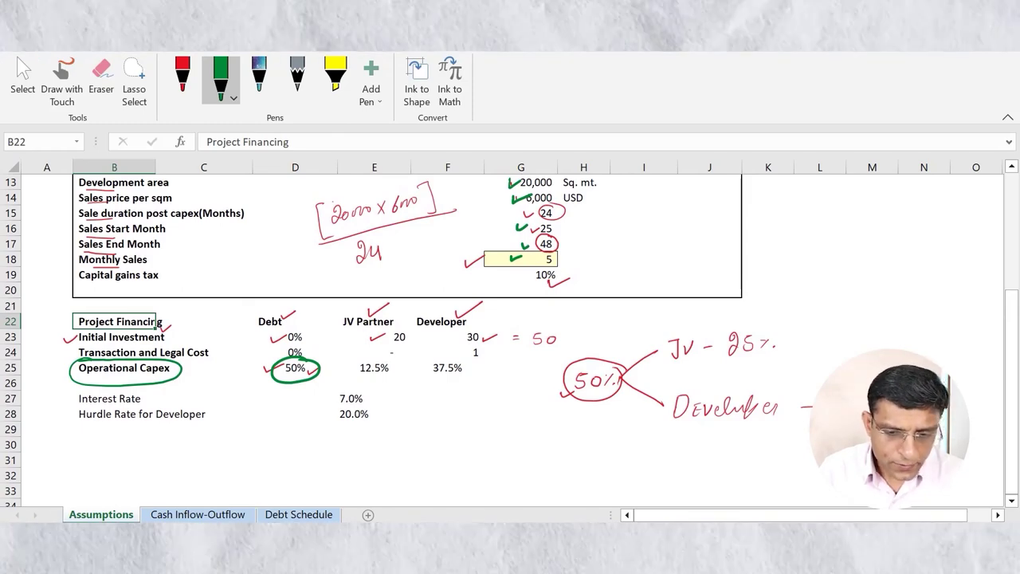
mouse_move(487, 530)
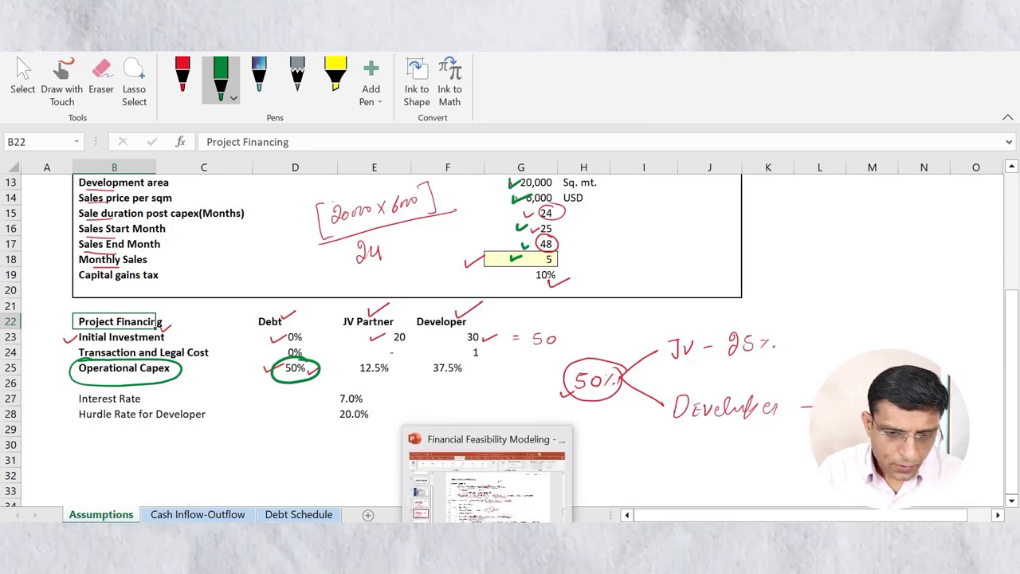
left_click(488, 487)
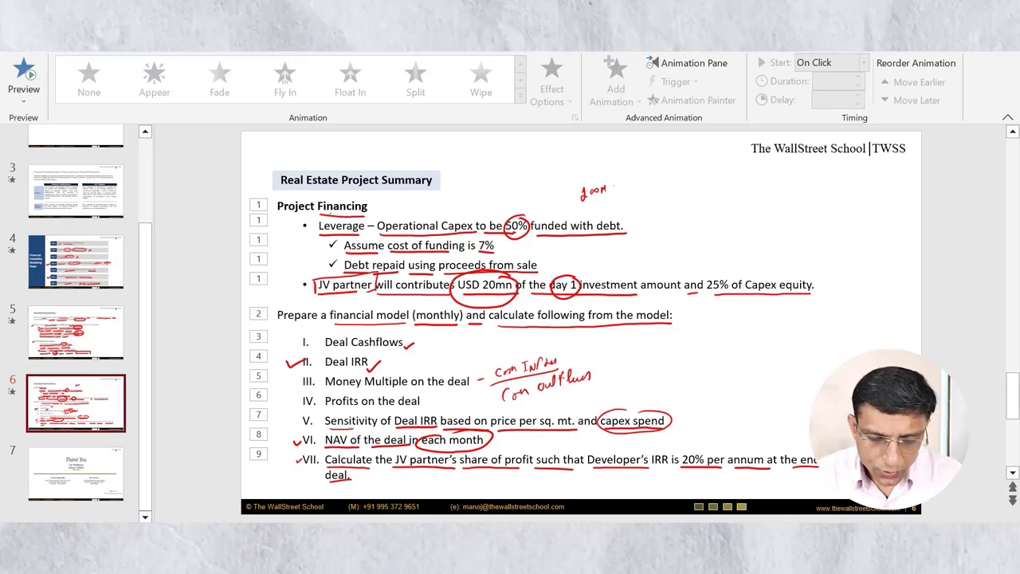
mouse_move(410, 255)
left_mouse_down()
mouse_move(434, 277)
mouse_move(423, 254)
mouse_move(453, 275)
mouse_move(518, 279)
mouse_move(522, 259)
mouse_move(466, 254)
left_mouse_up()
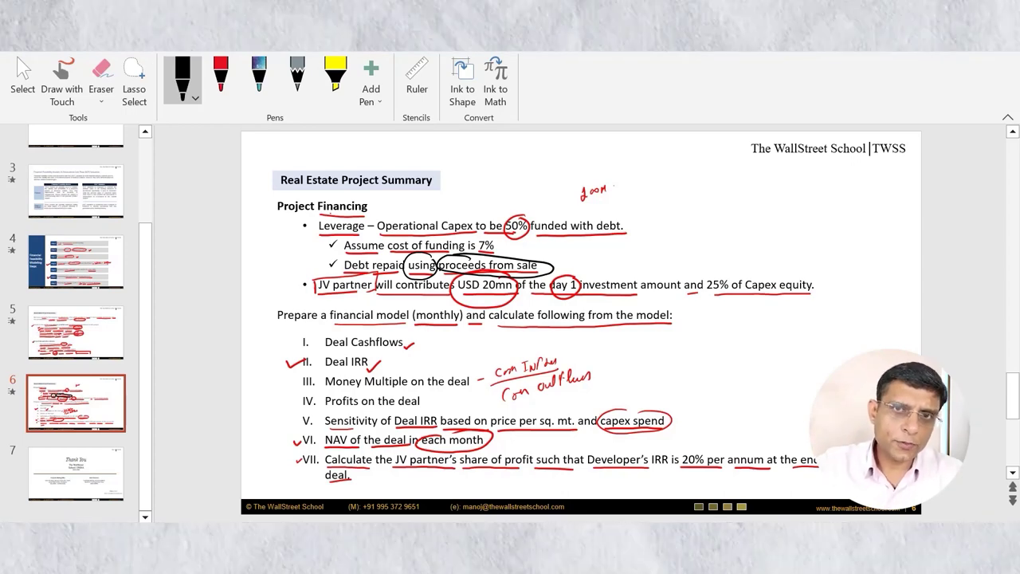
Return to the Debt Schedule sheet in Excel and review the Month 0 cells from Opening balance down to Interest Payment
key("alt+Tab")
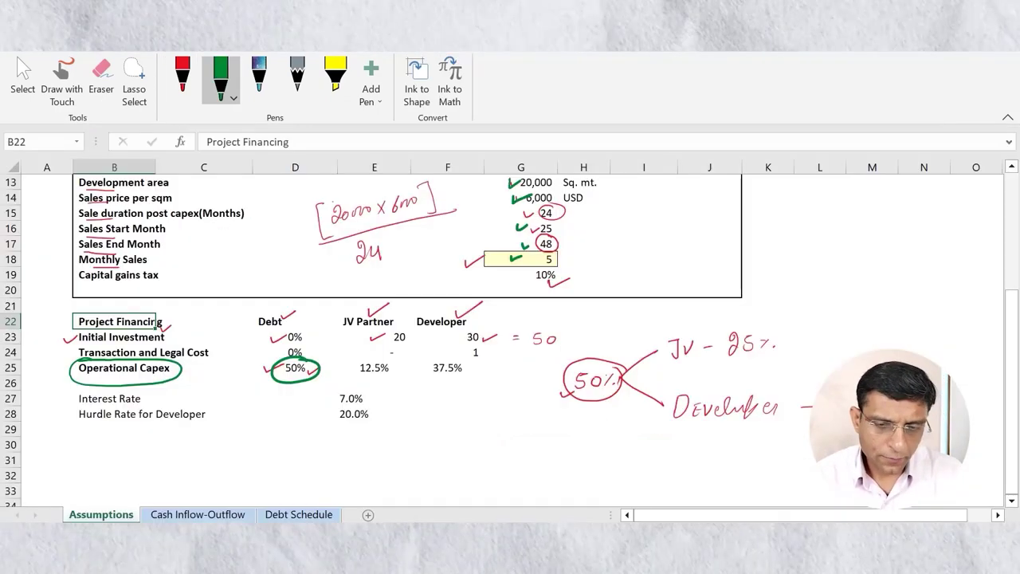
left_click(299, 514)
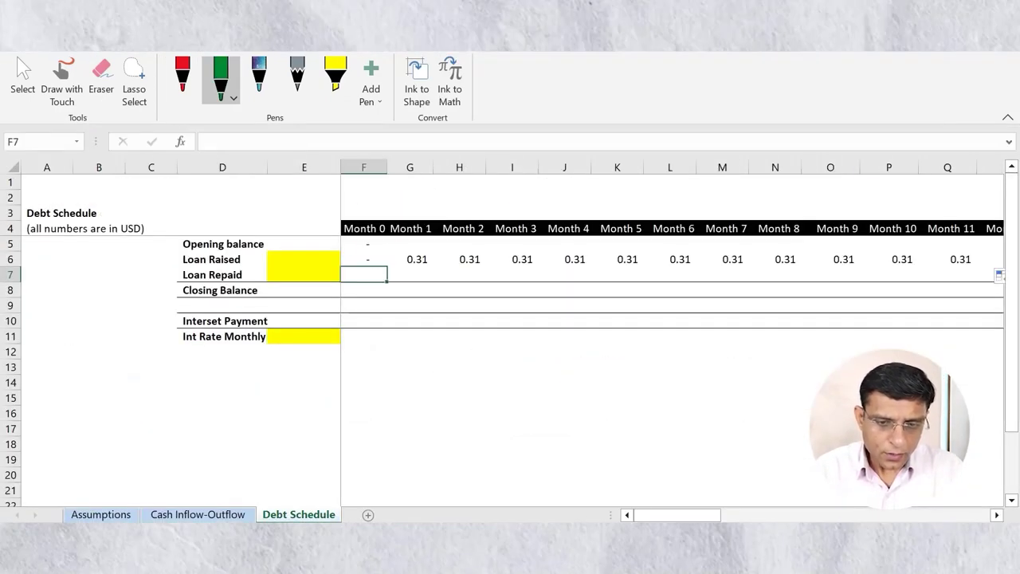
left_click(363, 244)
key("Up")
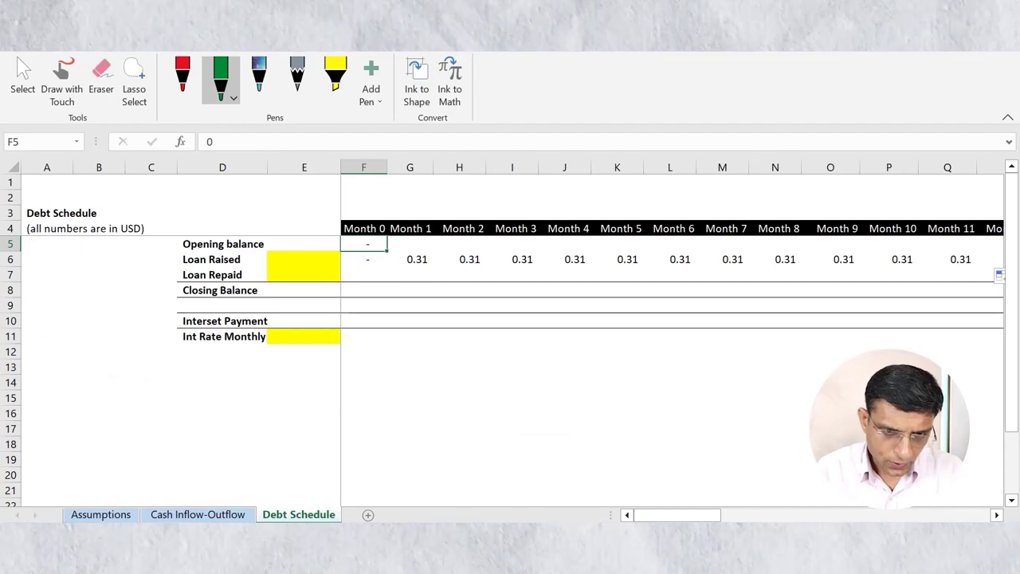
key("Down")
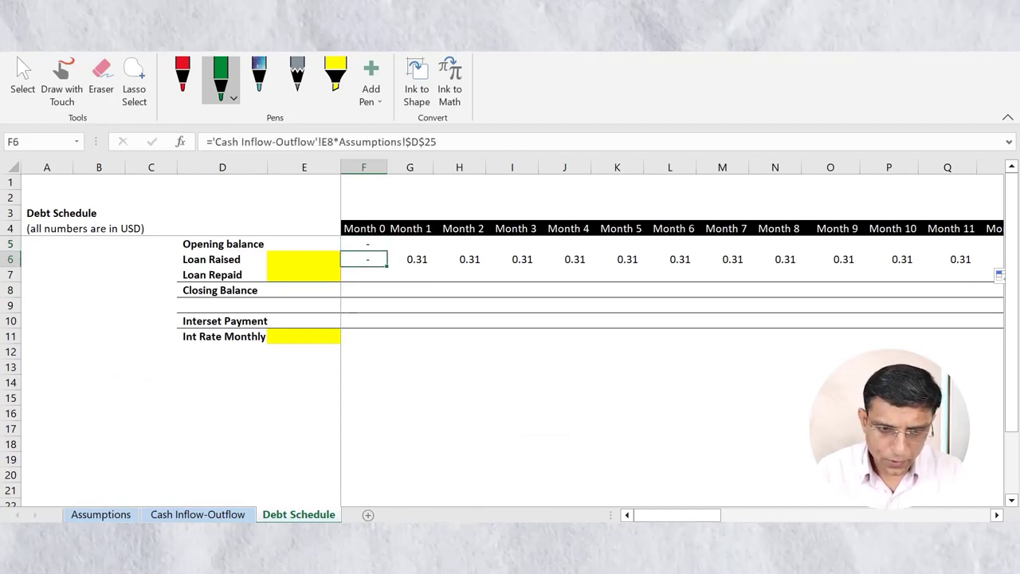
key("Down")
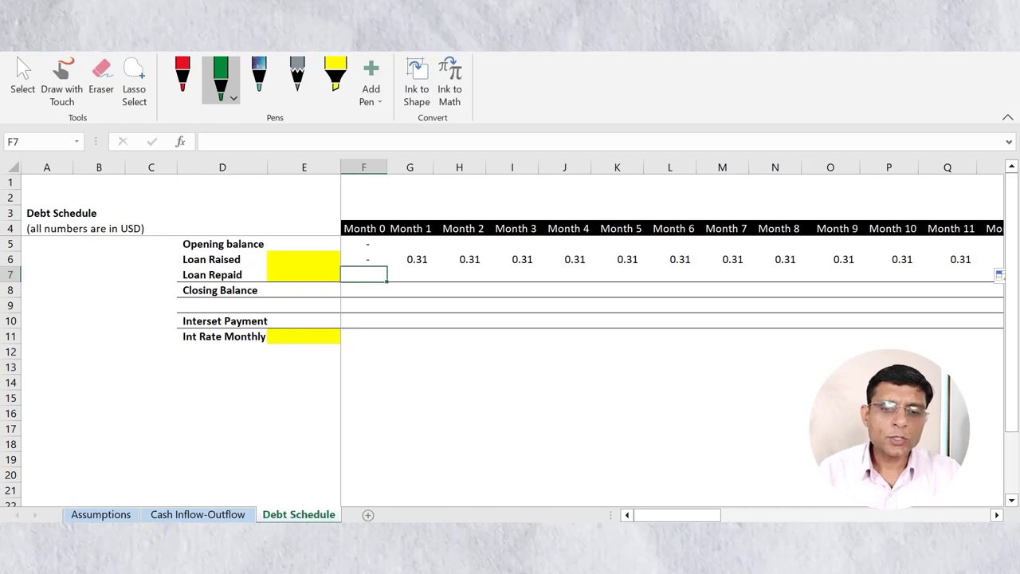
left_click(363, 321)
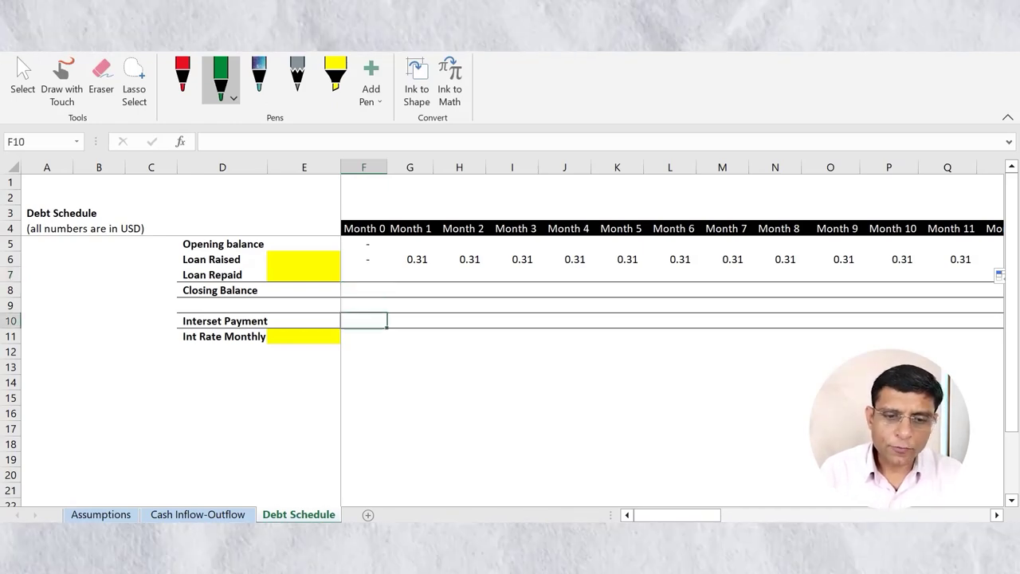
key("Up")
key("Up")
key("Up")
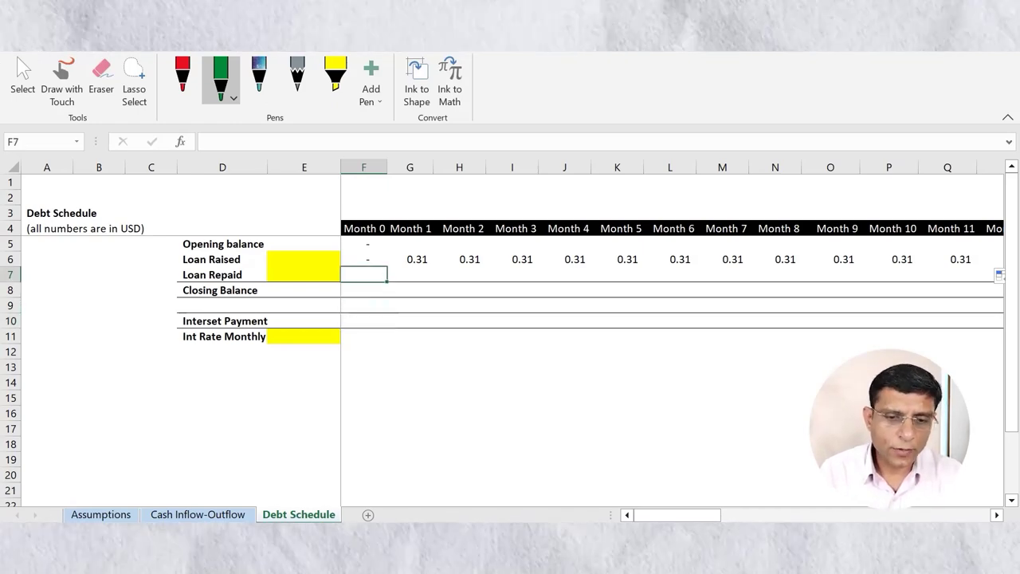
Calculate the Month 0 closing balance in cell F8 as =F5+F6-F7
key("Down")
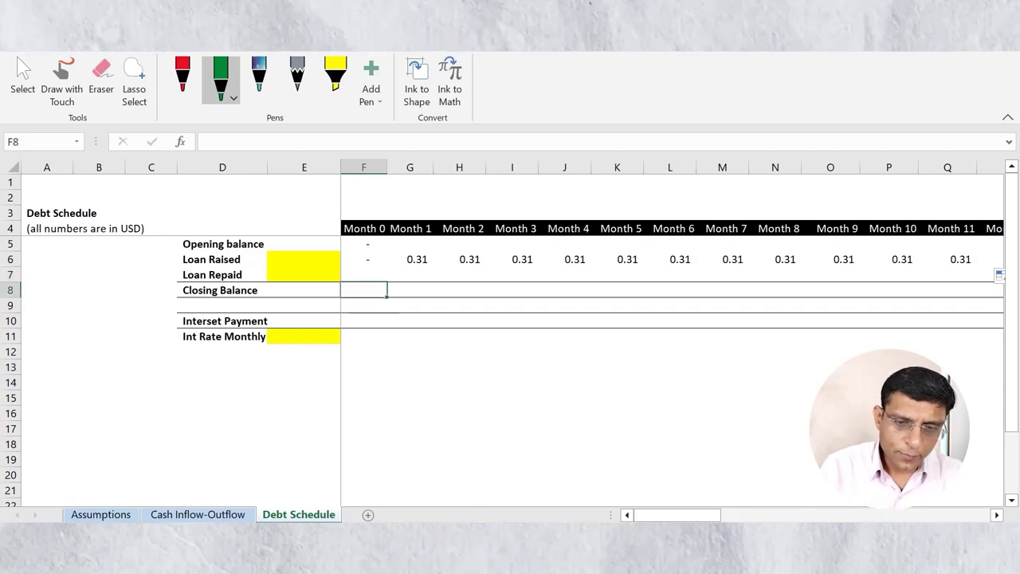
key("Left")
key("Right")
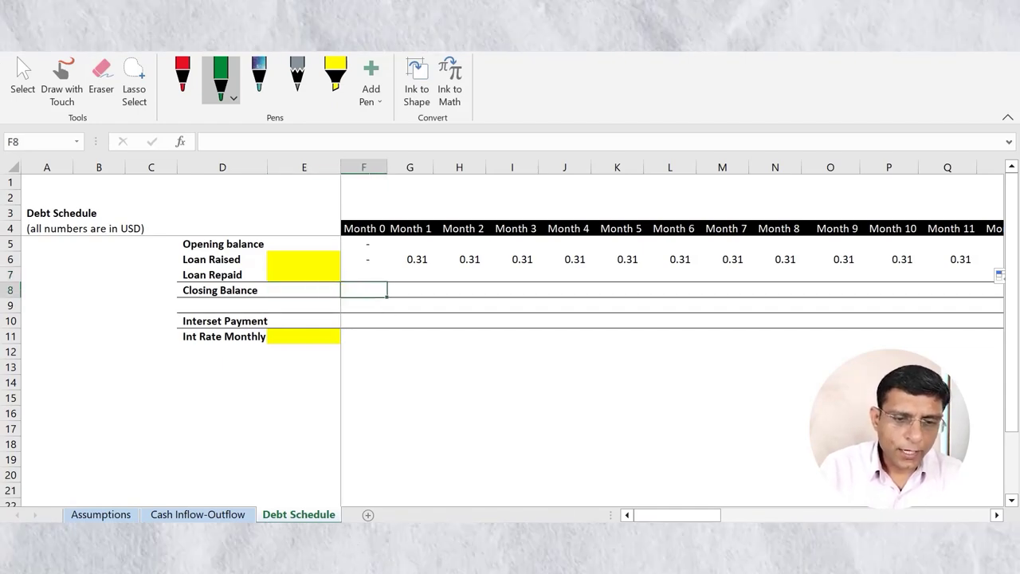
type("=")
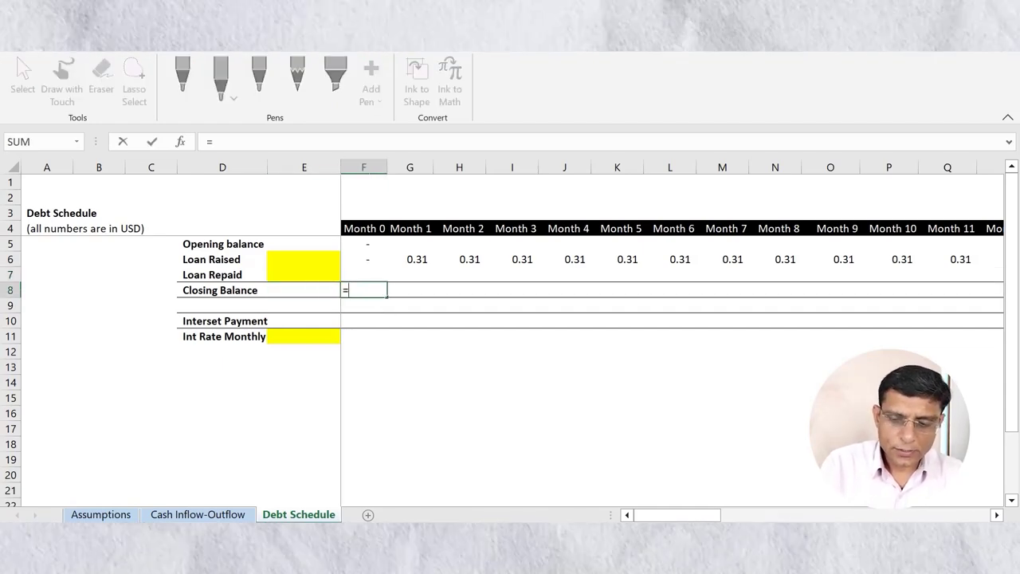
key("Up")
key("Up")
key("Up")
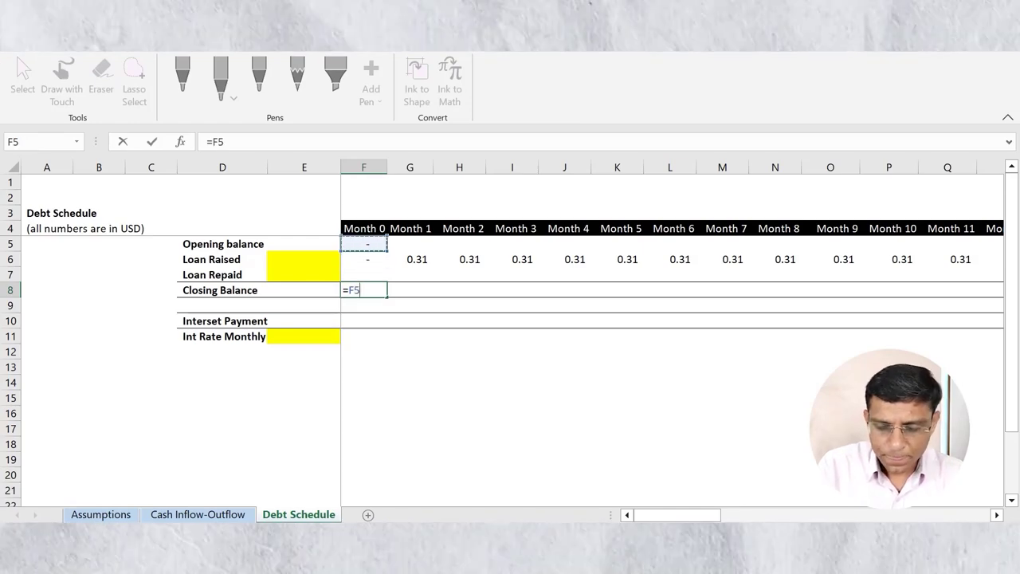
type("+")
key("Up")
key("Up")
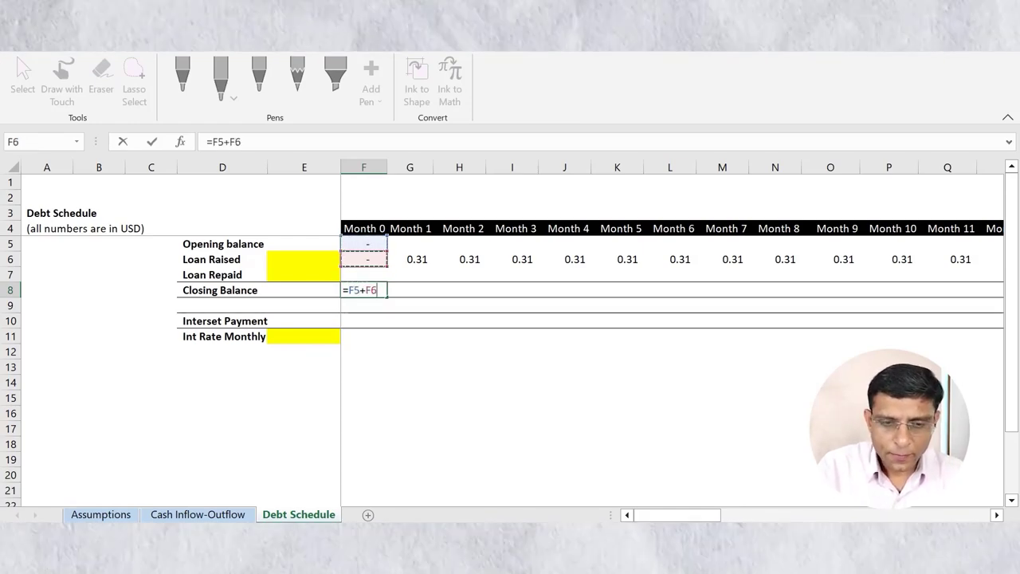
type("-")
key("Up")
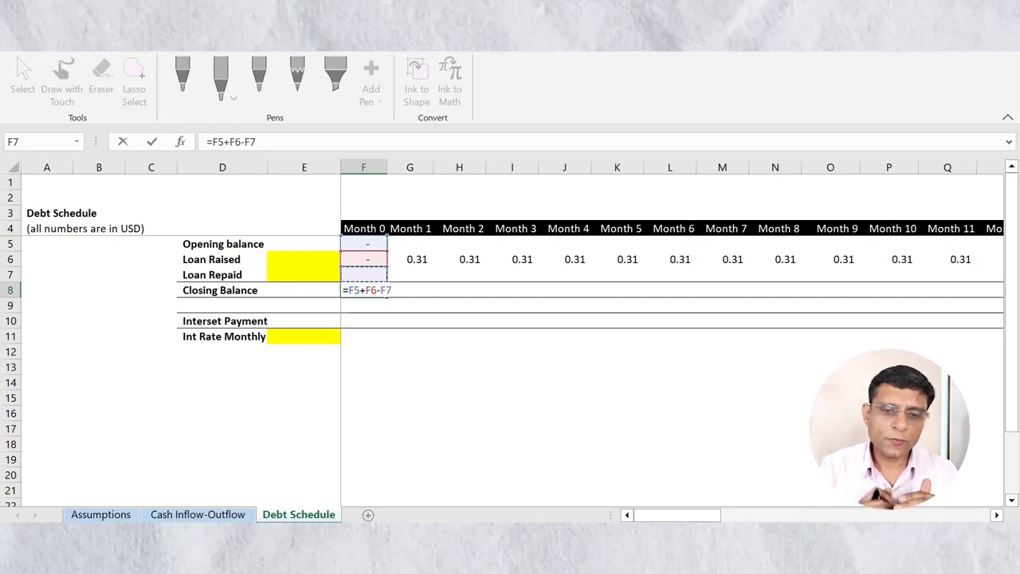
key("Return")
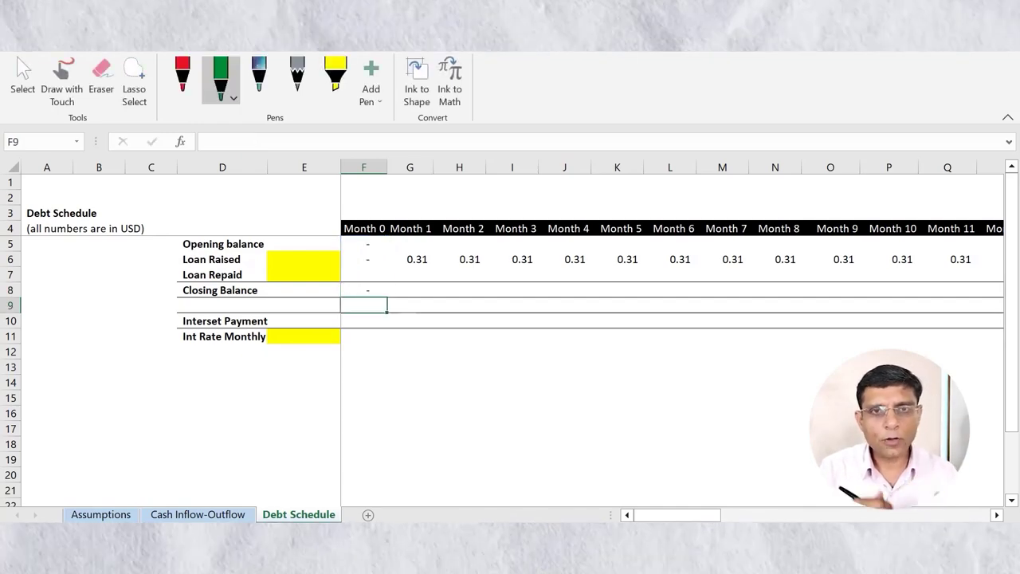
Link the Month 1 opening balance in G5 to the prior closing balance with =F8 and fill it across through Month 48
key("Up")
key("Up")
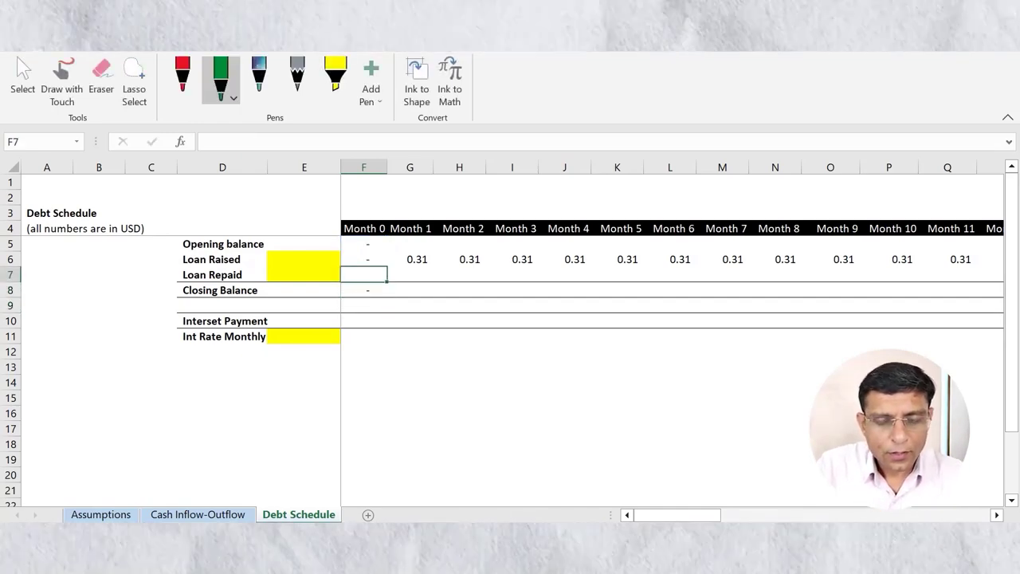
key("Up")
key("Up")
key("Right")
type("=")
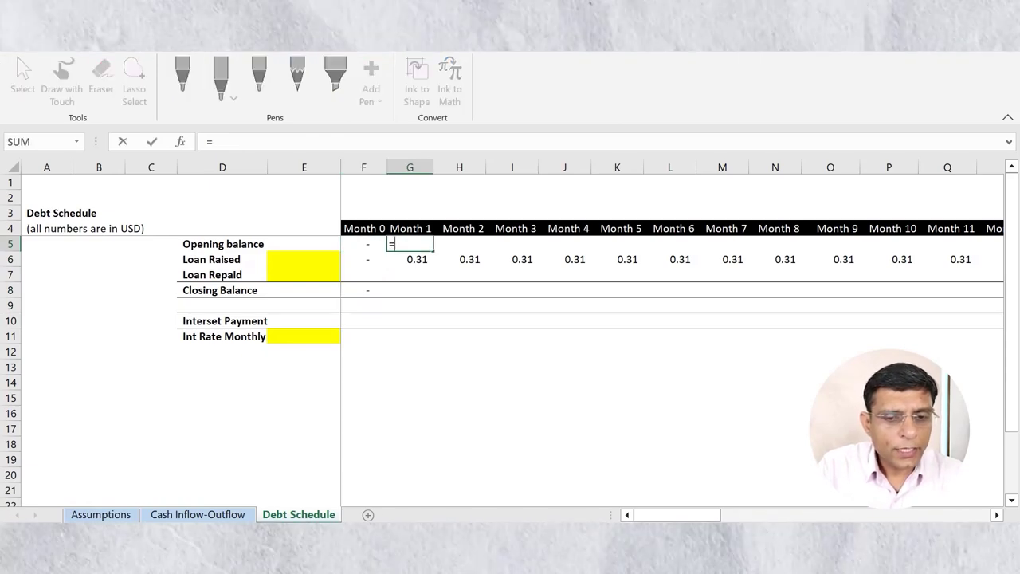
key("Down")
key("Down")
key("Down")
key("Left")
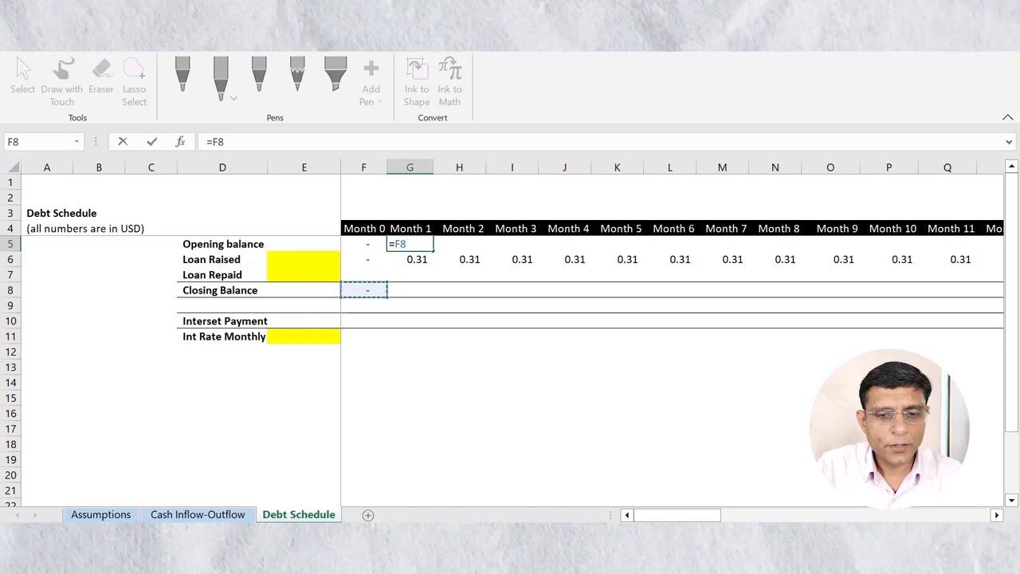
key("Return")
left_click_drag(410, 243, 853, 243)
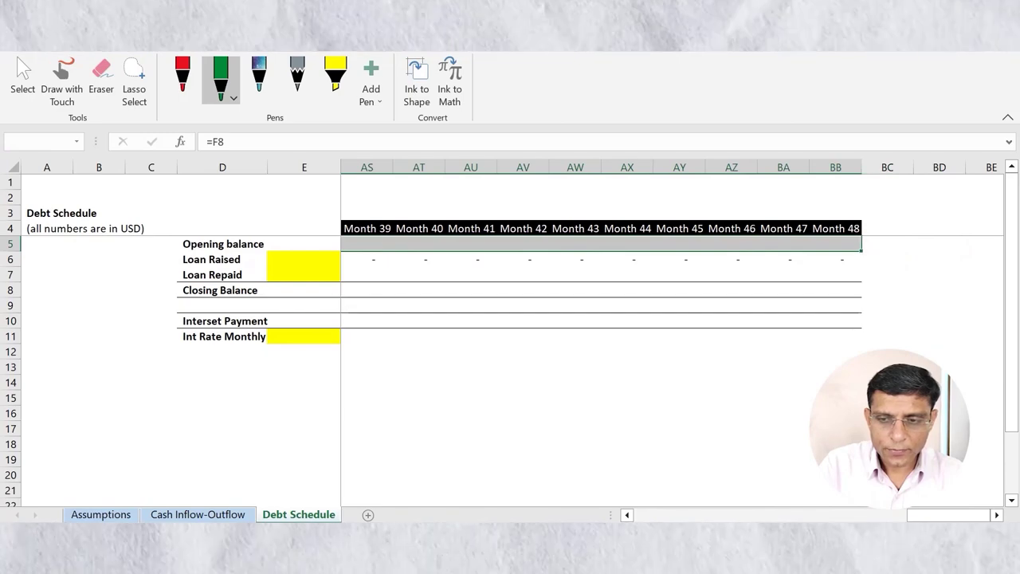
key("ctrl+r")
Fill the Closing Balance formula across row 8 from Month 0 through Month 48
key("Down")
key("Down")
key("Down")
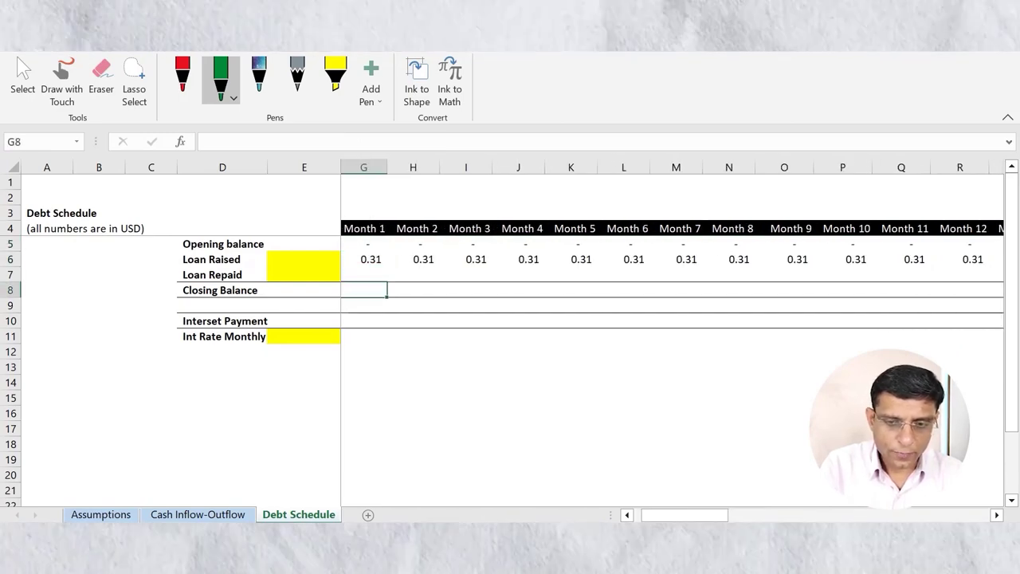
key("Left")
left_click_drag(375, 290, 915, 294)
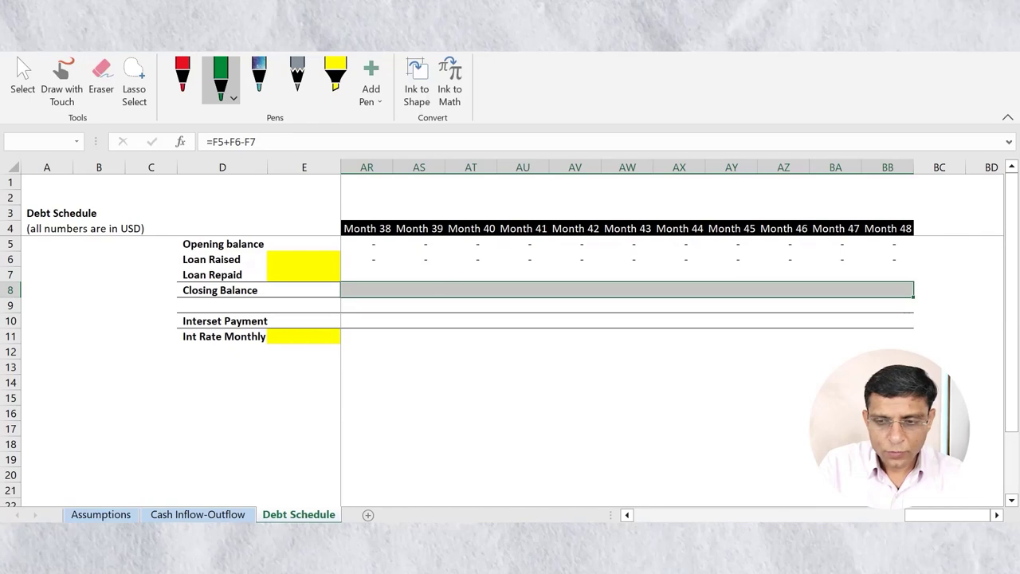
key("ctrl+r")
Review the empty Loan Repaid row, the Closing Balance formula and the Interest Payment row at the start of the schedule
key("Left")
key("Up")
key("Right")
key("Right")
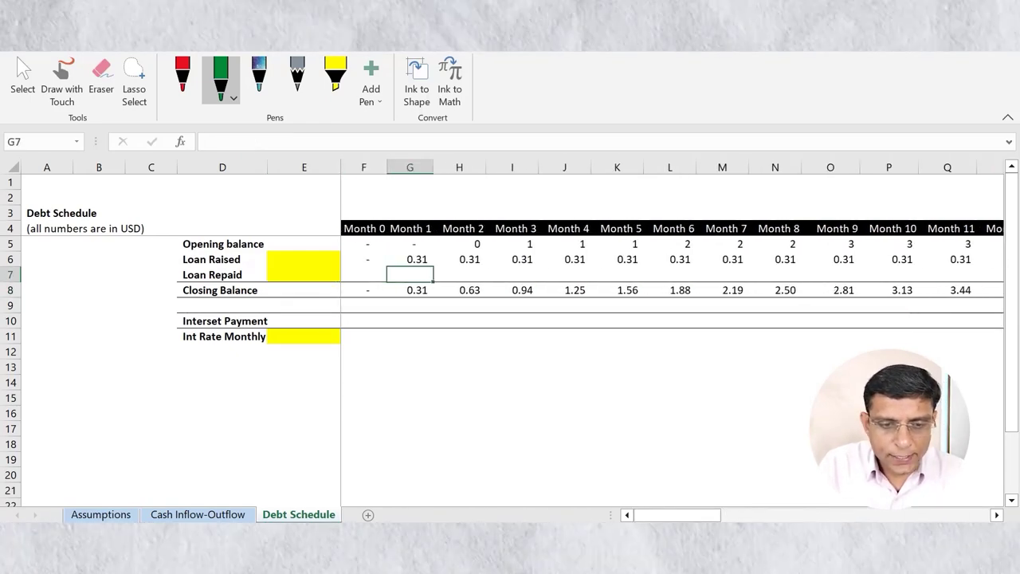
key("Left")
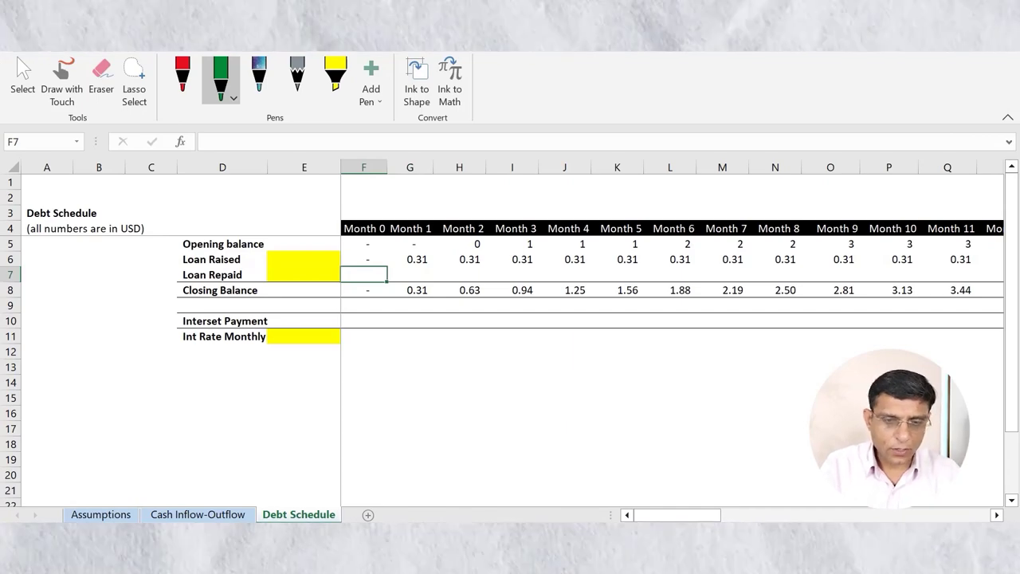
key("Down")
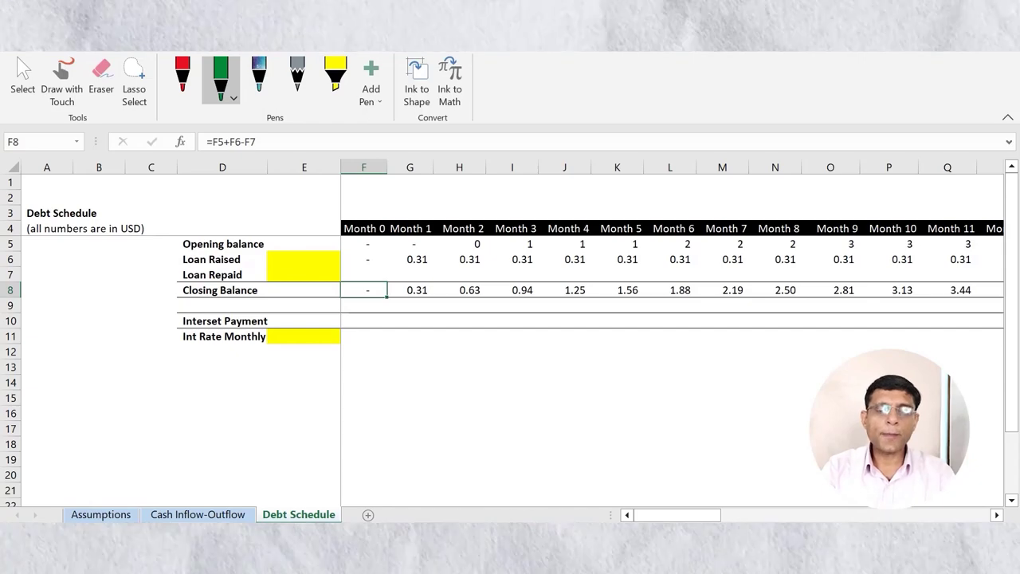
key("Down")
key("Down")
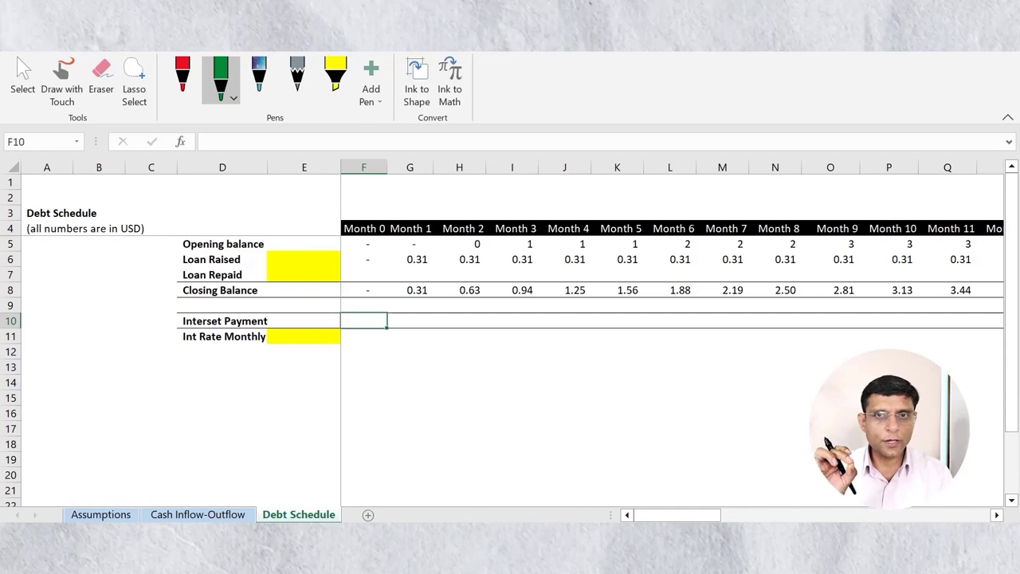
key("Left")
key("Left")
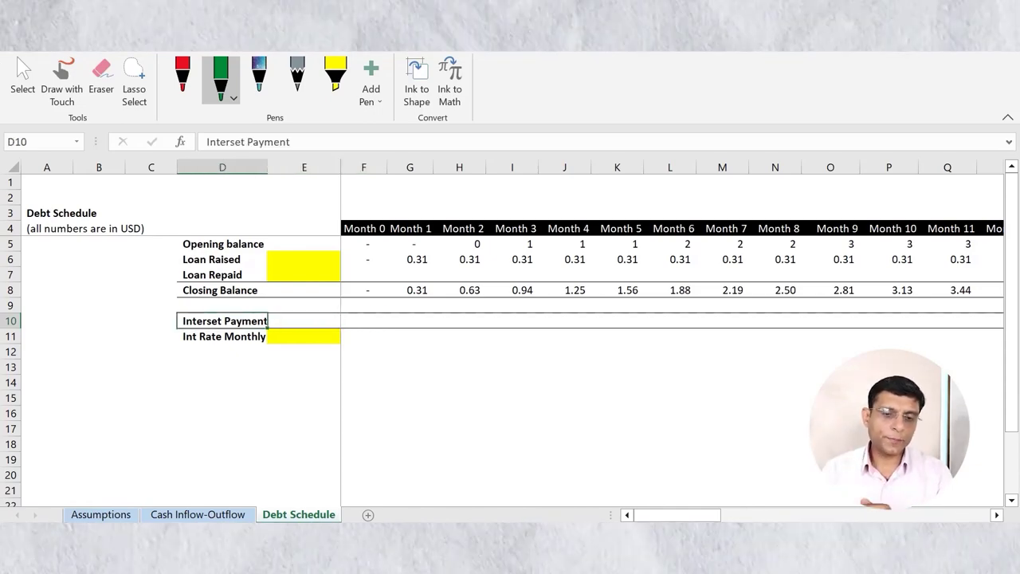
Calculate the monthly interest rate in cell E11 of the Debt Schedule as =Assumptions!E27/12
key("Right")
key("Right")
key("Down")
key("Left")
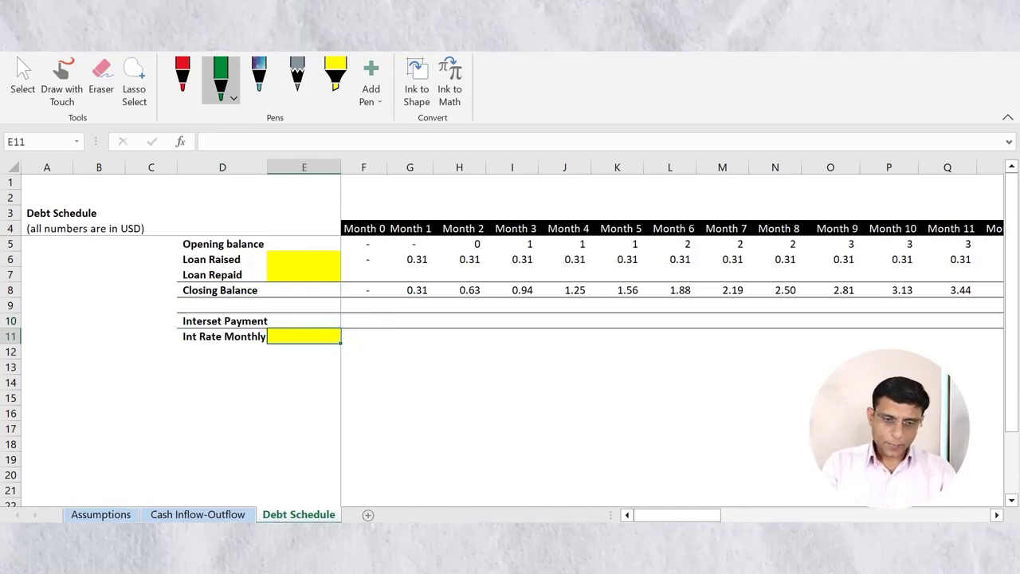
type("=")
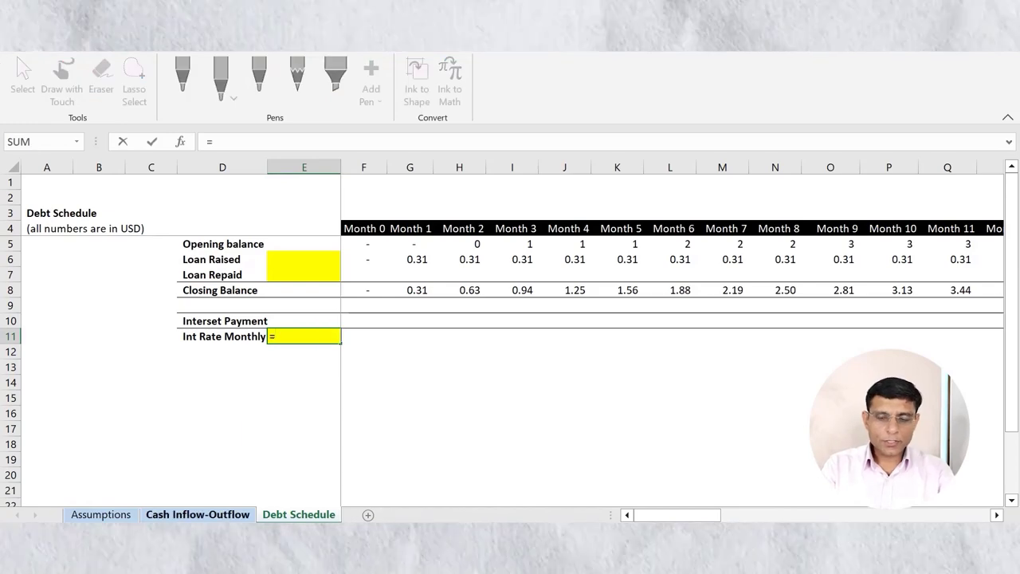
left_click(100, 514)
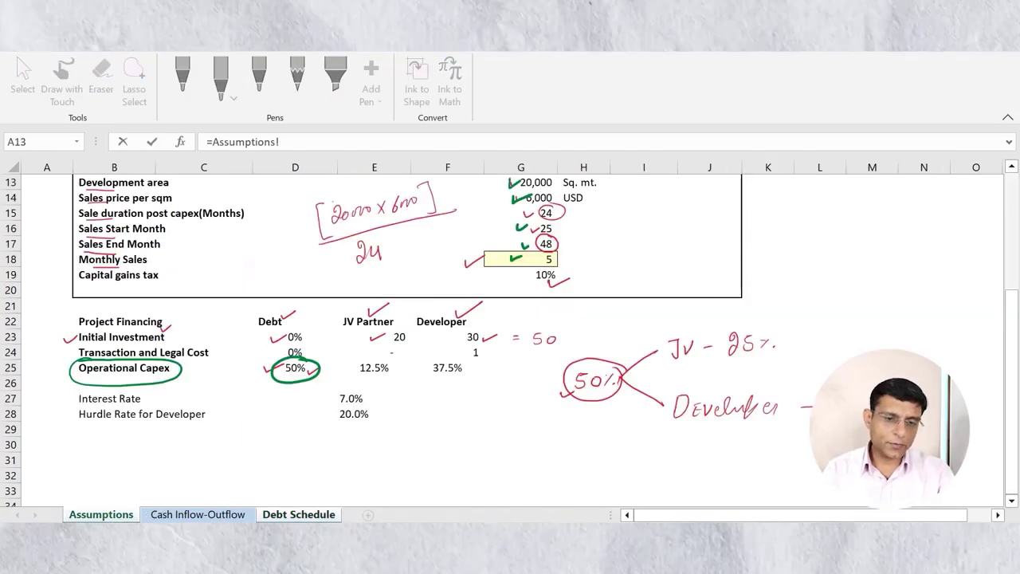
left_click(374, 398)
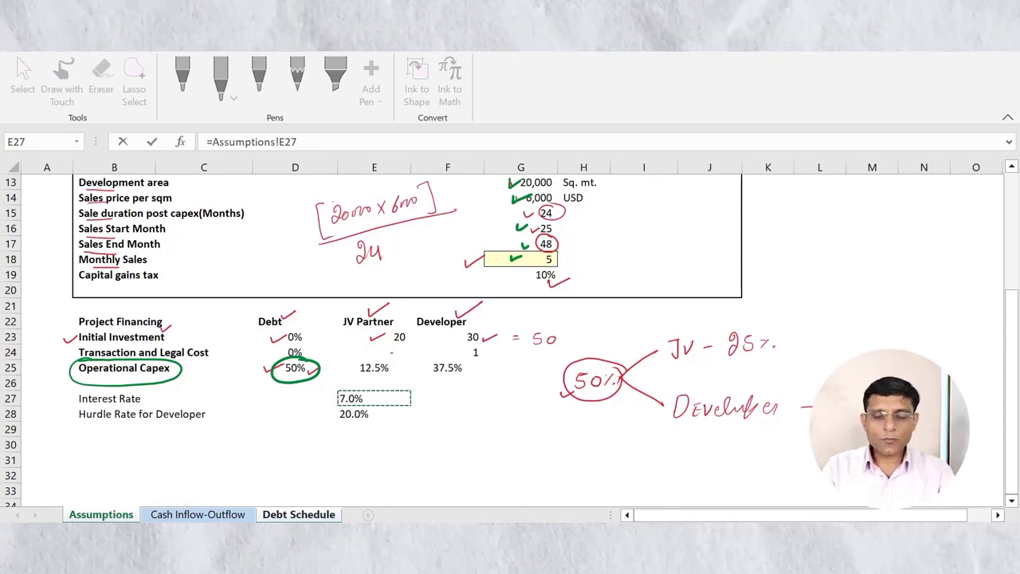
type("/")
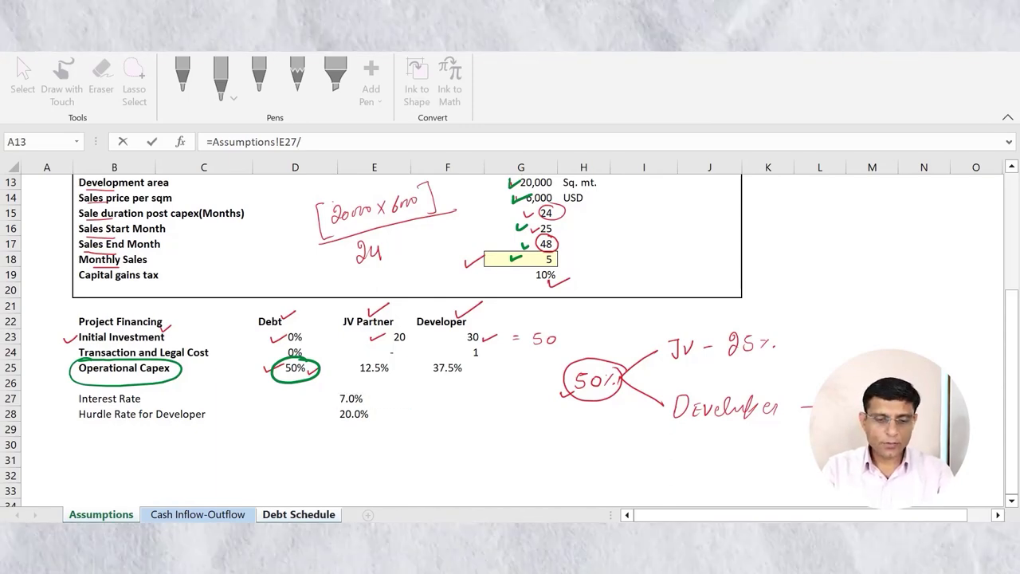
type("12")
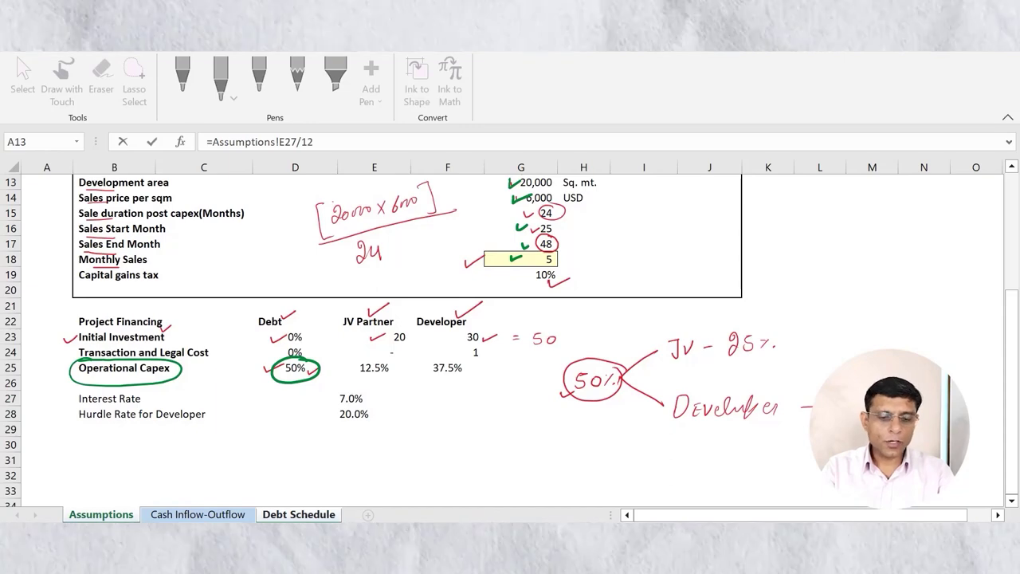
key("Return")
left_click(303, 336)
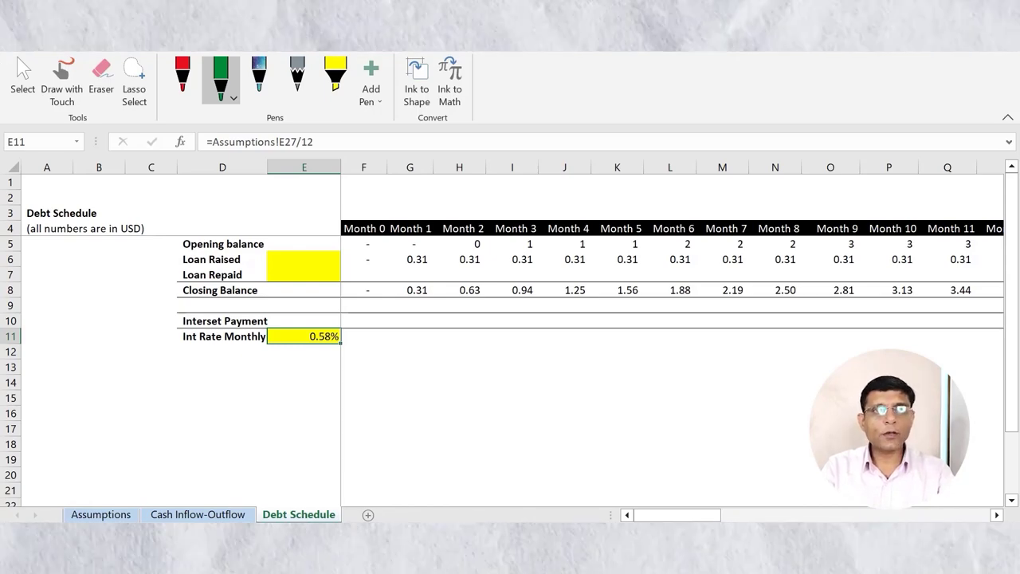
Annotate in green ink the Loan Raised row with START and the Loan Repaid row with END
key("Down")
key("Up")
key("Up")
key("Right")
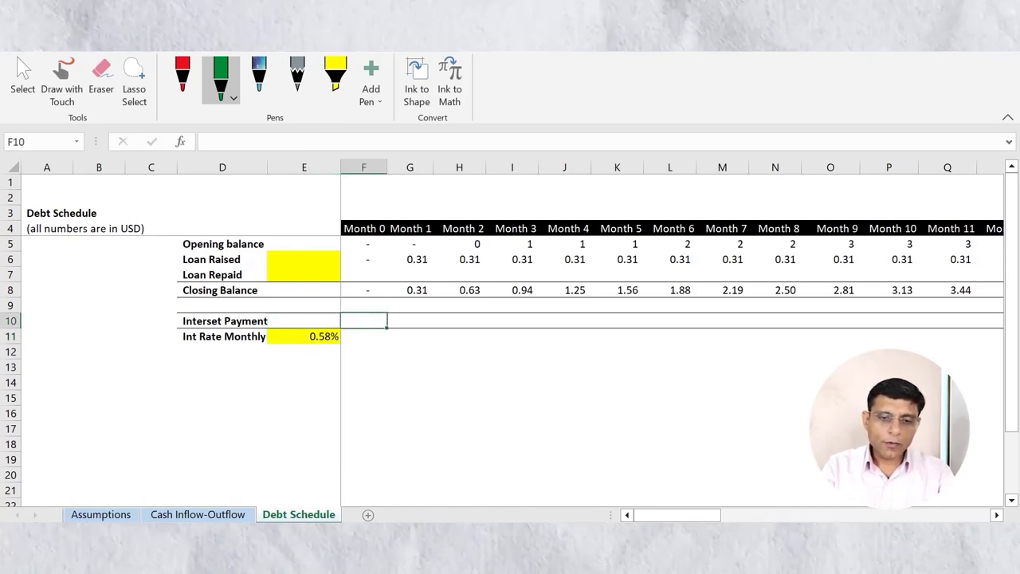
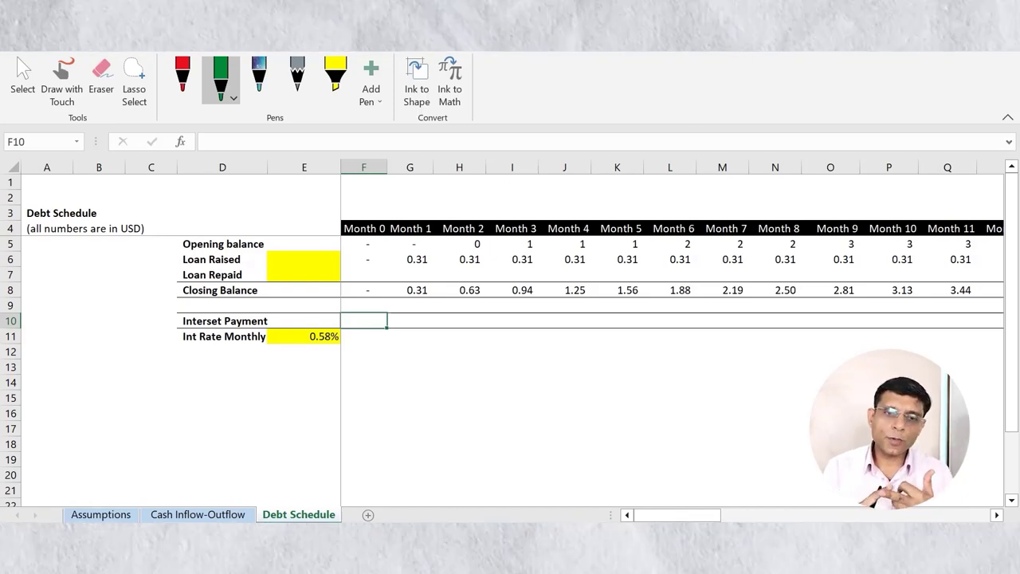
left_click_drag(177, 260, 115, 274)
mouse_move(127, 262)
left_mouse_down()
mouse_move(127, 274)
mouse_move(146, 262)
mouse_move(153, 284)
left_mouse_up()
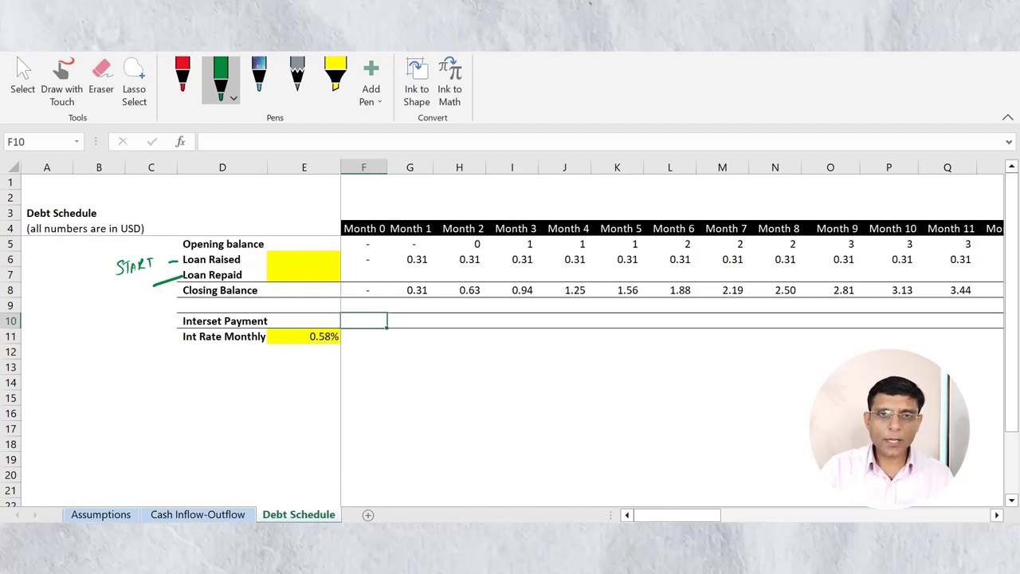
mouse_move(121, 294)
left_mouse_down()
mouse_move(128, 305)
mouse_move(140, 286)
mouse_move(137, 300)
left_mouse_up()
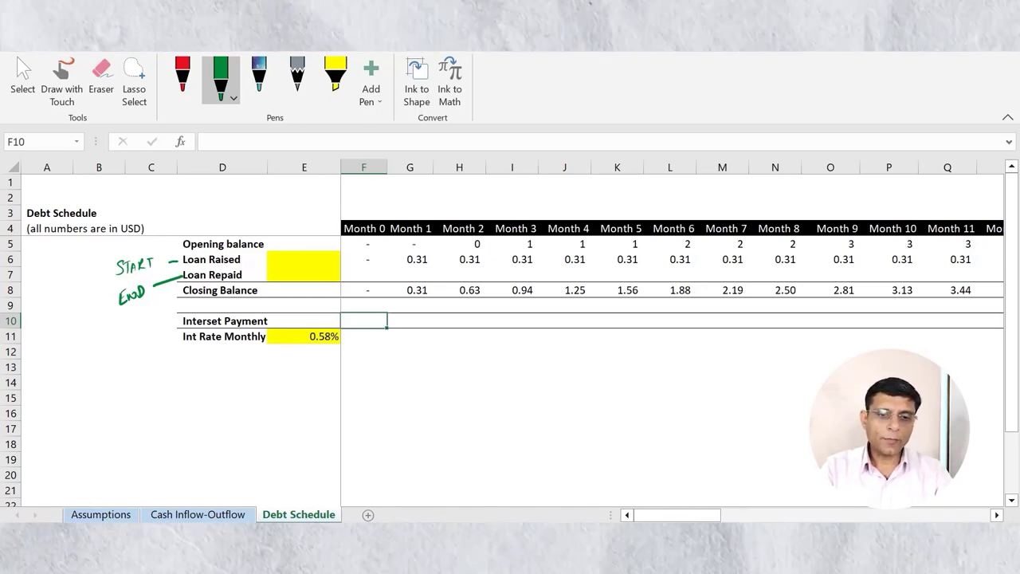
Calculate the Month 0 interest payment in cell F10 as =SUM(F5:F6)*E11
type("=")
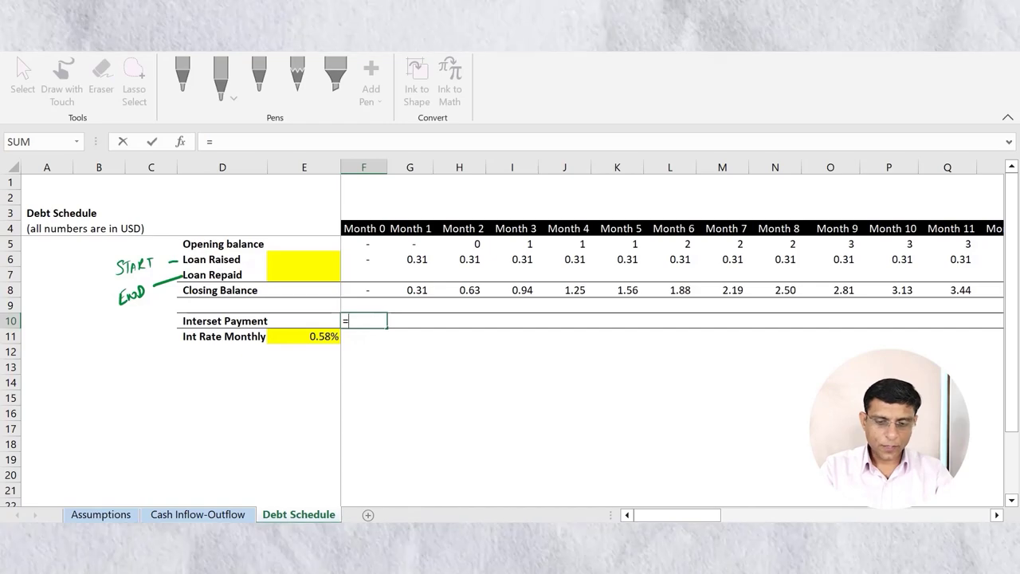
type("sum(")
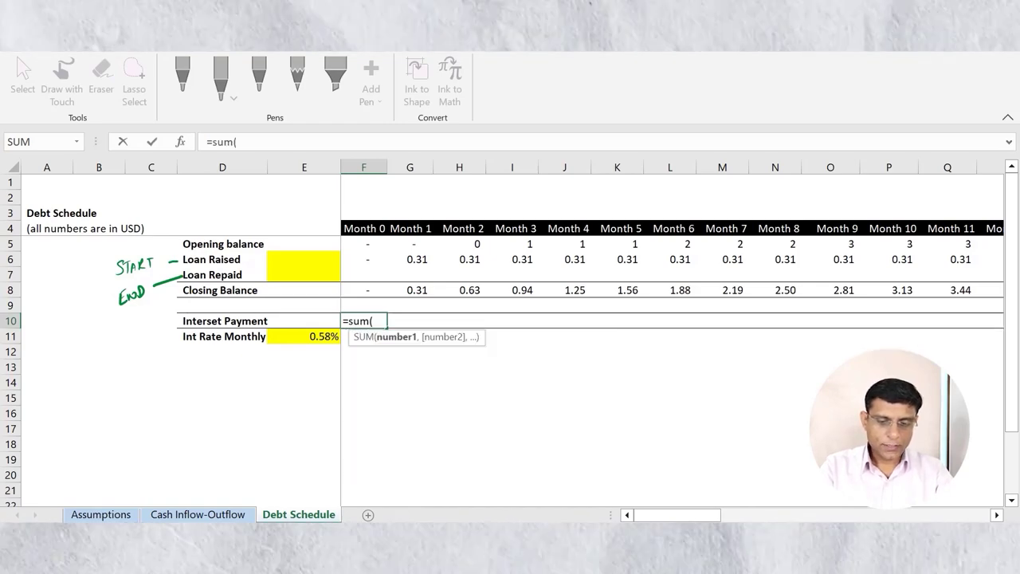
key("Up")
key("Up")
key("Up")
key("Up")
key("Up")
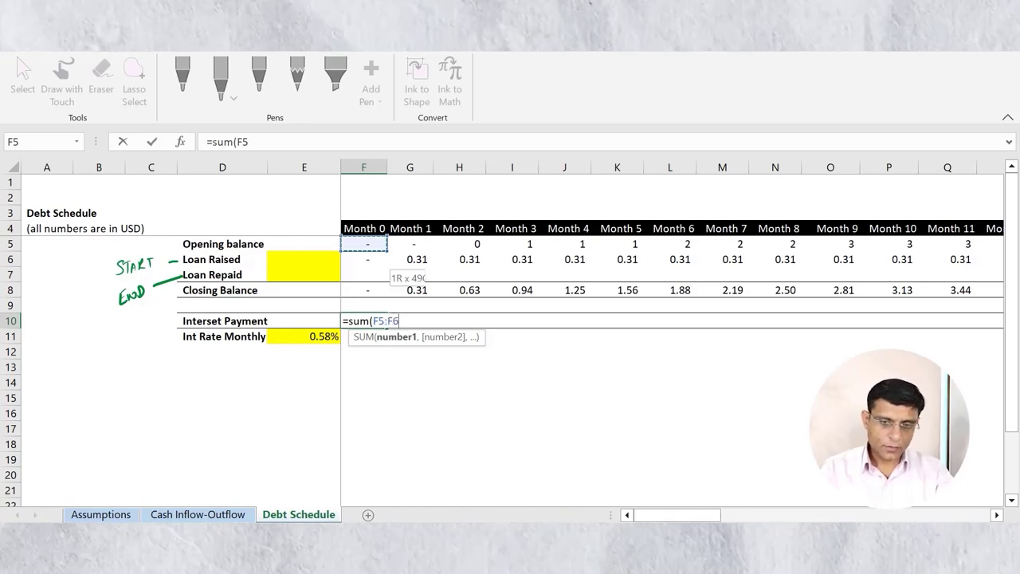
key("shift+Down")
type(")")
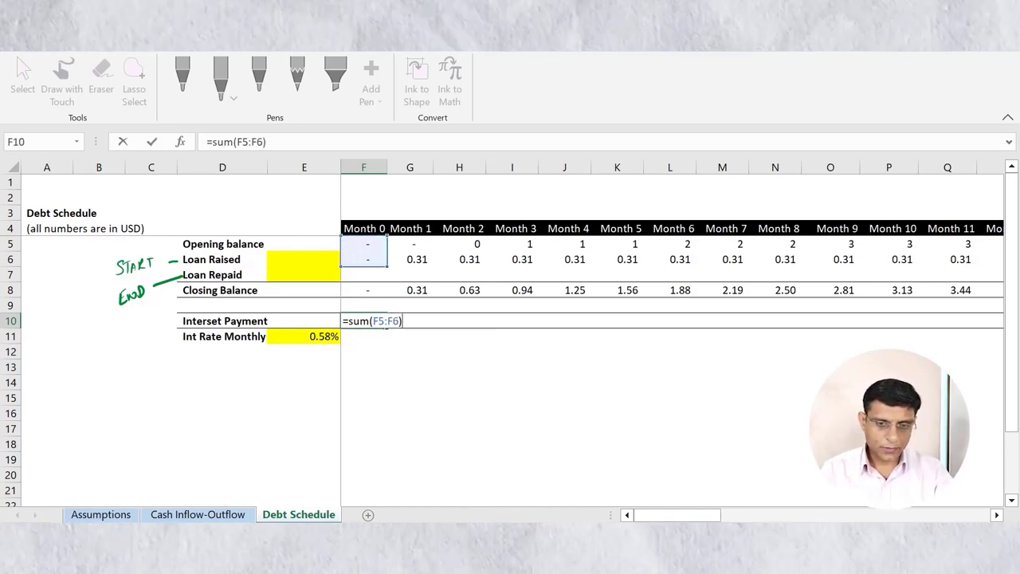
type("*")
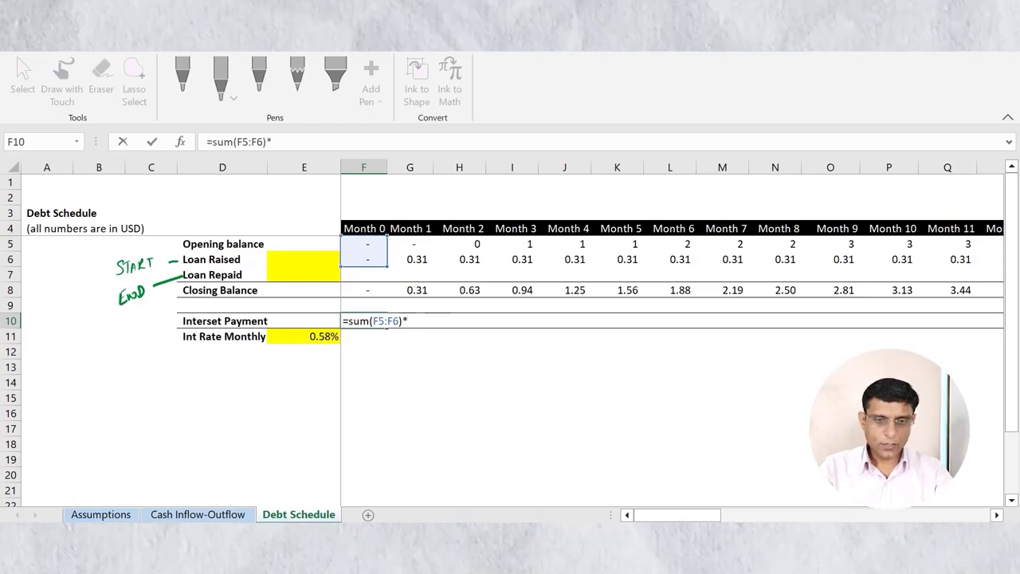
key("Down")
key("Left")
key("Return")
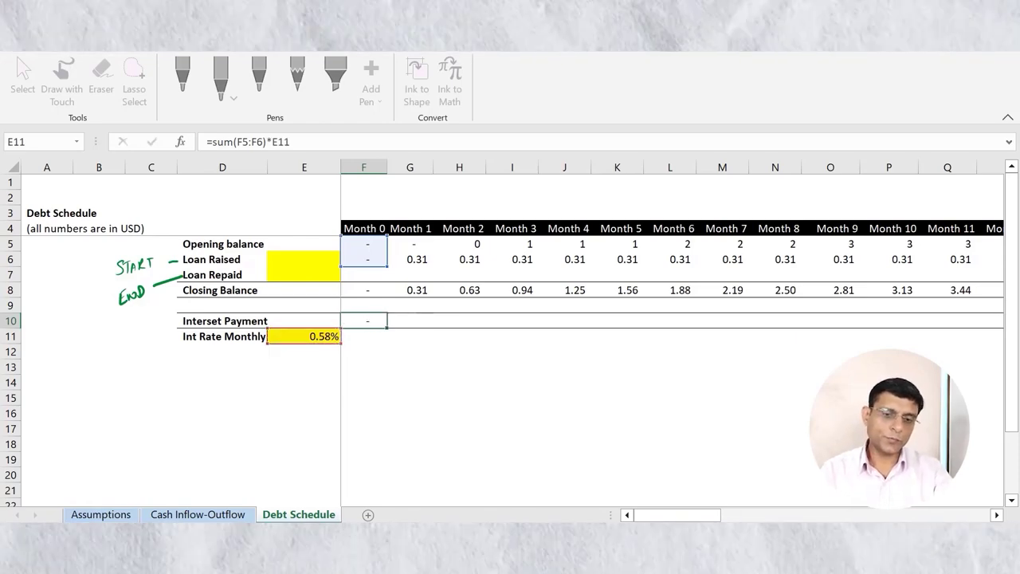
Make the interest rate reference in the F10 formula absolute as $E$11
left_click(363, 320)
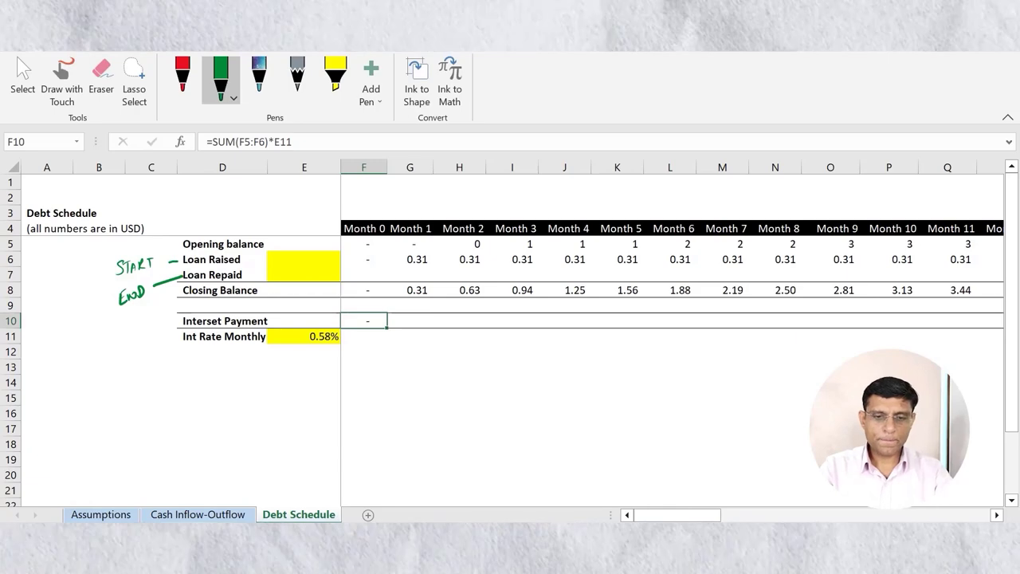
key("F2")
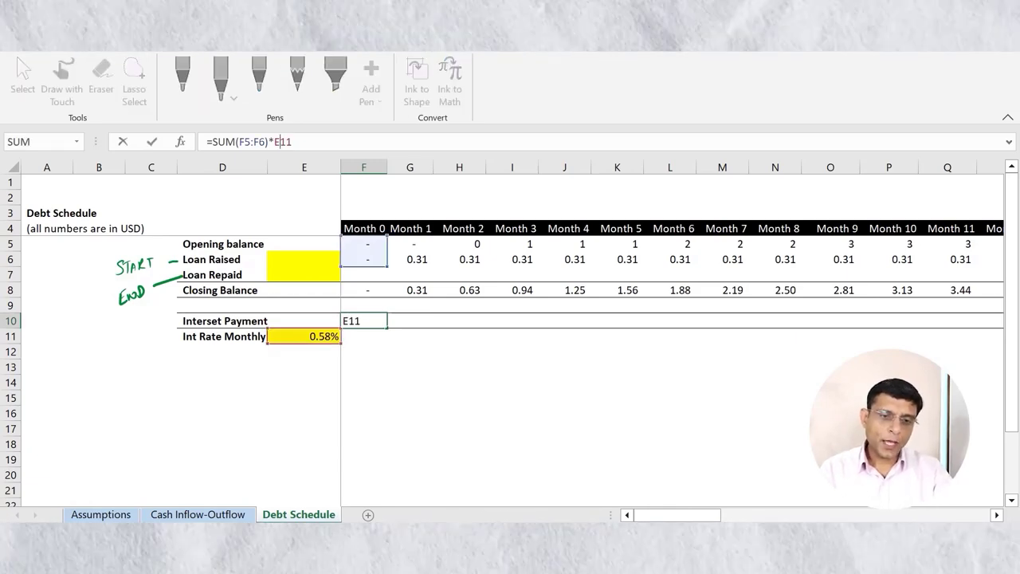
key("F4")
key("Return")
key("Up")
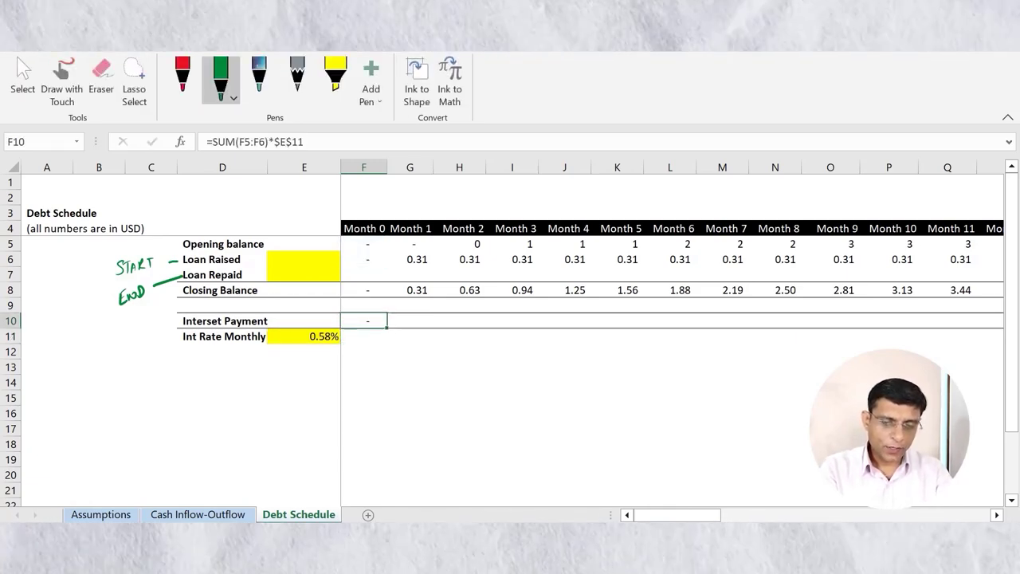
Fill the interest payment formula across row 10 from Month 0 through Month 48
key("shift+Right")
key("shift+Right")
key("shift+Right")
key("shift+Right")
key("shift+Right")
key("shift+Right")
key("shift+Right")
key("shift+Right")
key("shift+Right")
key("shift+Right")
key("shift+Right")
key("shift+Right")
key("shift+Right")
key("shift+Right")
key("shift+Right")
key("shift+Right")
key("shift+Right")
key("shift+Right")
key("shift+Right")
key("shift+Right")
left_click_drag(956, 327, 860, 323)
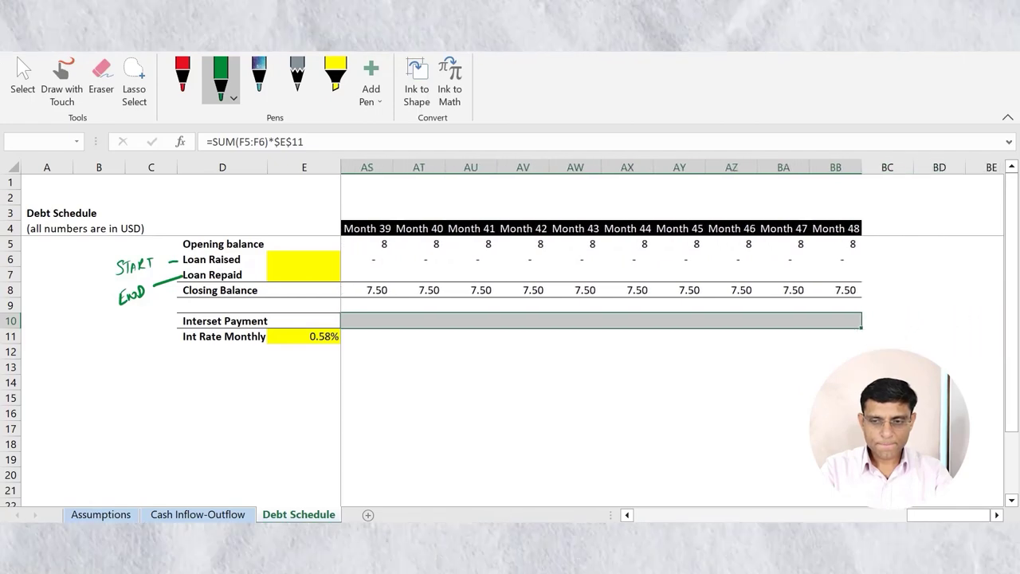
key("ctrl+r")
Examine the monthly interest payments and the Loan Repaid row through Month 27 of the debt schedule
key("Right")
key("Right")
key("Right")
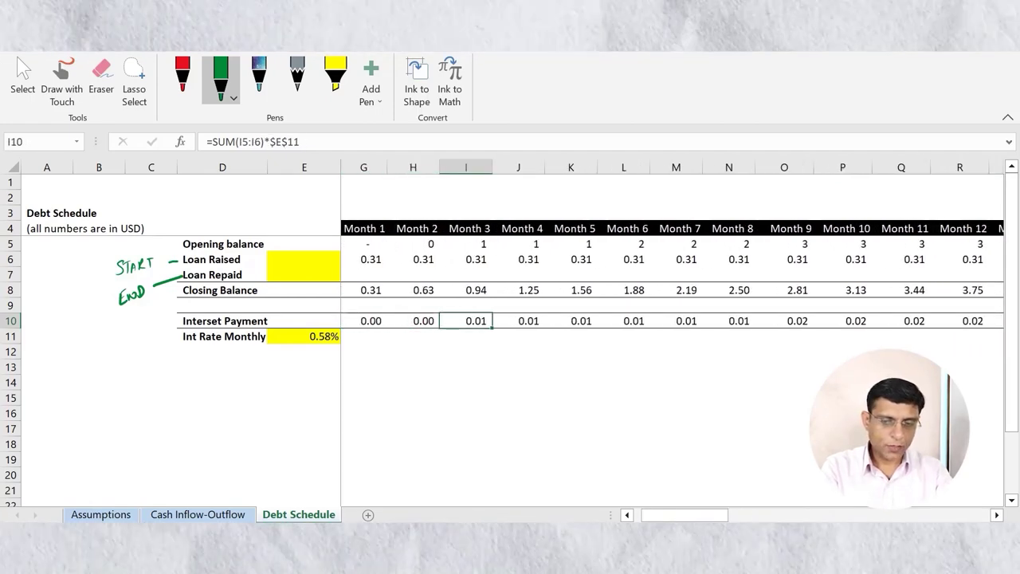
key("Right")
key("Right")
key("Right")
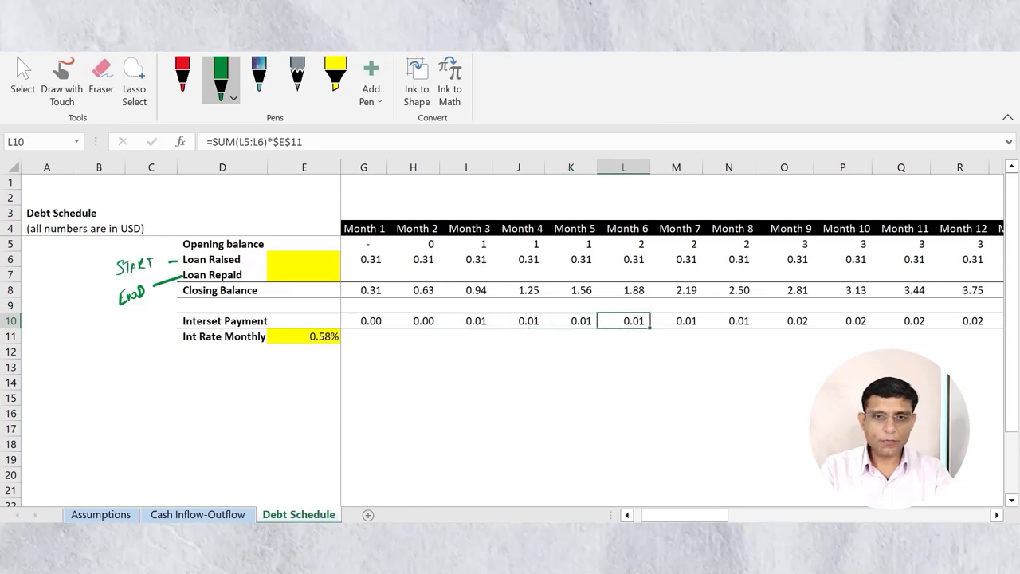
key("Up")
key("Up")
key("Up")
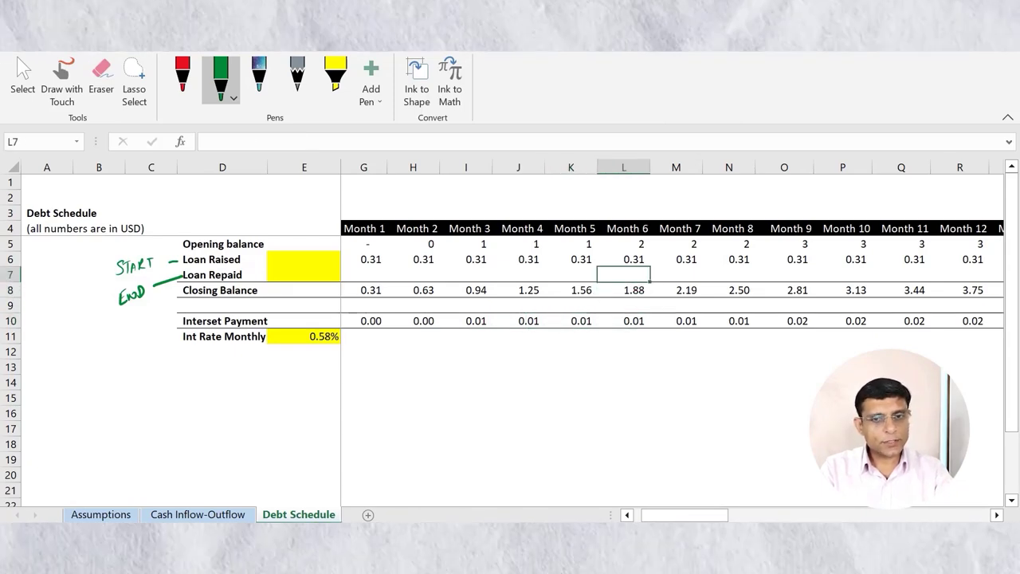
key("Right")
key("Right")
key("Right")
key("Right")
key("Right")
key("Right")
key("Right")
key("Right")
key("Right")
key("Right")
key("Right")
key("Right")
key("Right")
key("Right")
key("Right")
key("Right")
key("Right")
key("Right")
key("Right")
key("Right")
key("Right")
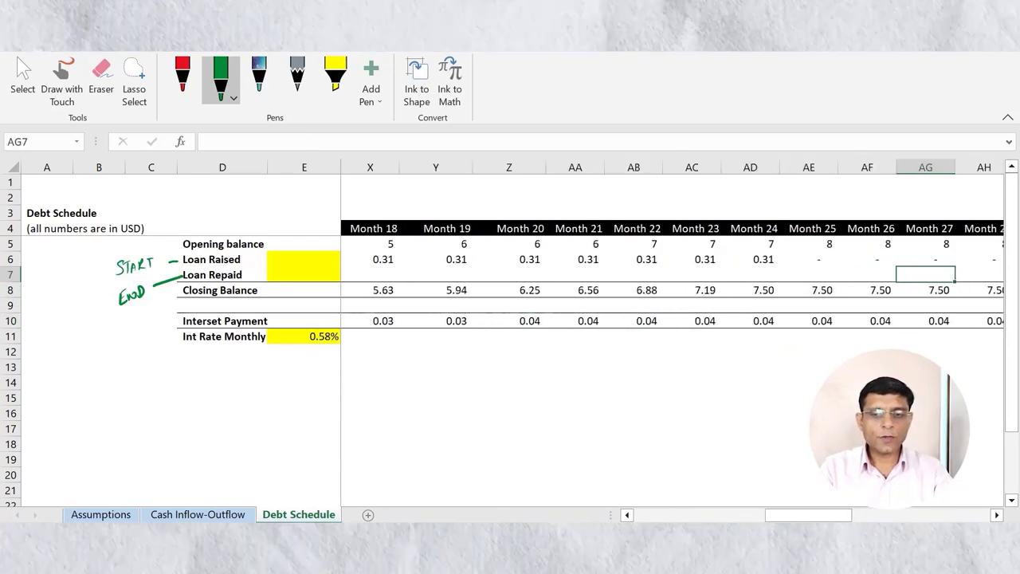
key("Left")
key("Left")
key("Left")
key("Left")
key("Left")
key("Left")
key("Left")
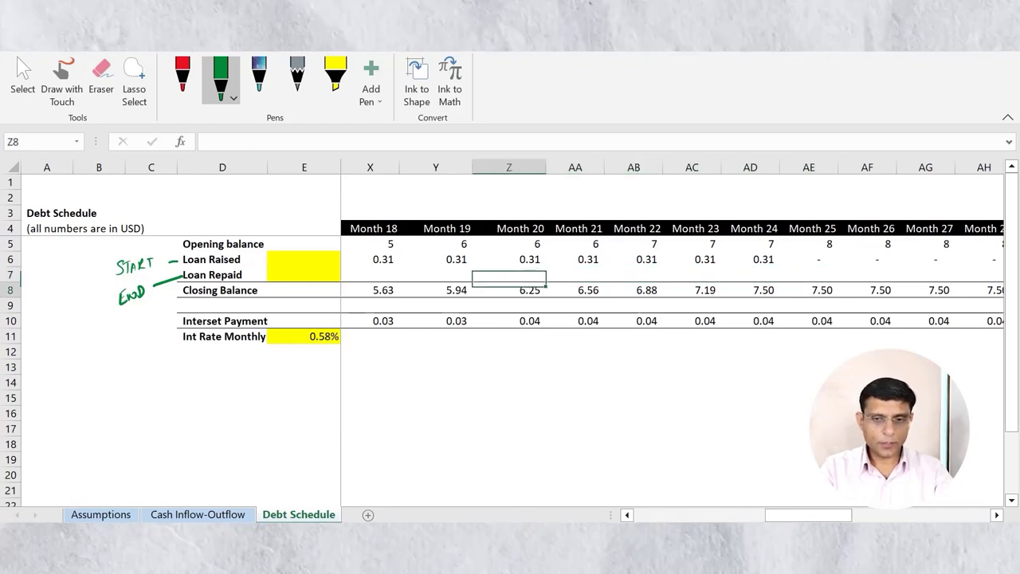
key("Down")
key("Down")
key("Down")
key("Left")
key("Left")
key("Left")
key("Left")
key("Left")
key("Left")
key("Left")
key("Left")
key("Left")
key("Left")
key("Left")
key("Left")
key("Left")
key("Left")
key("Left")
key("Left")
key("Left")
key("Left")
key("Left")
key("Left")
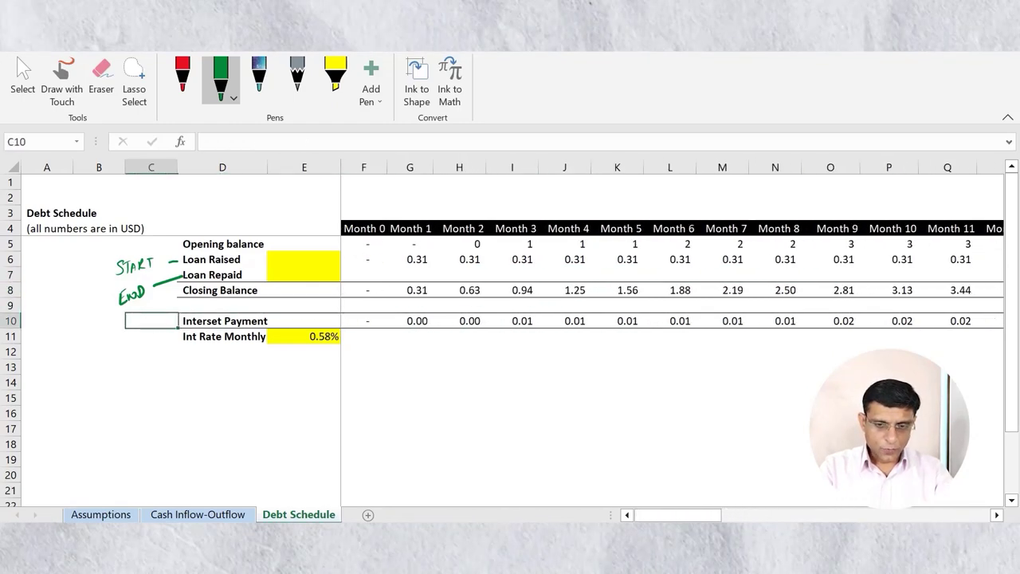
key("Right")
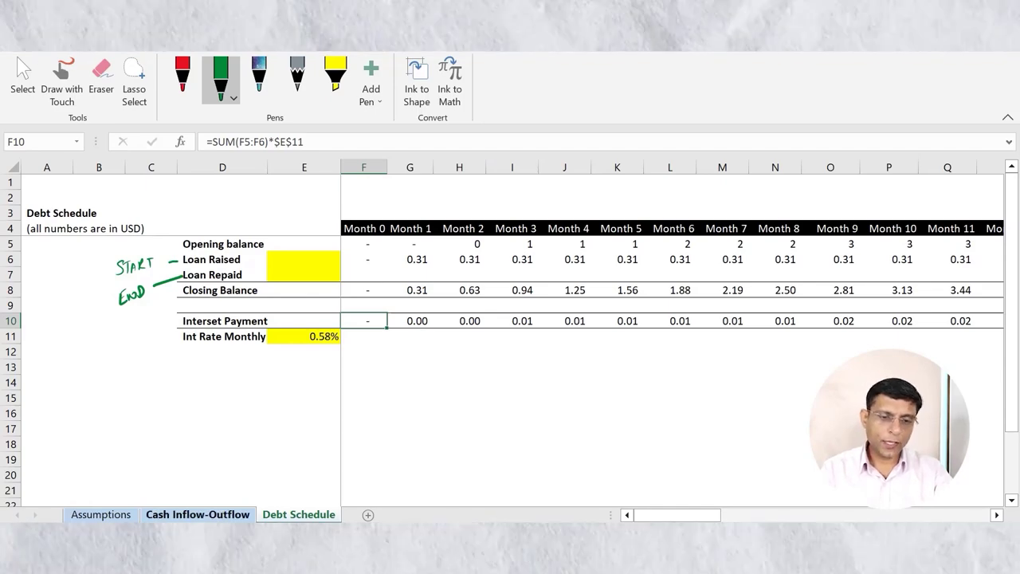
On the Cash Inflow-Outflow sheet, link the Month 0 interest expense in E17 as the negative of Debt Schedule cell F10
key("ctrl+Page_Up")
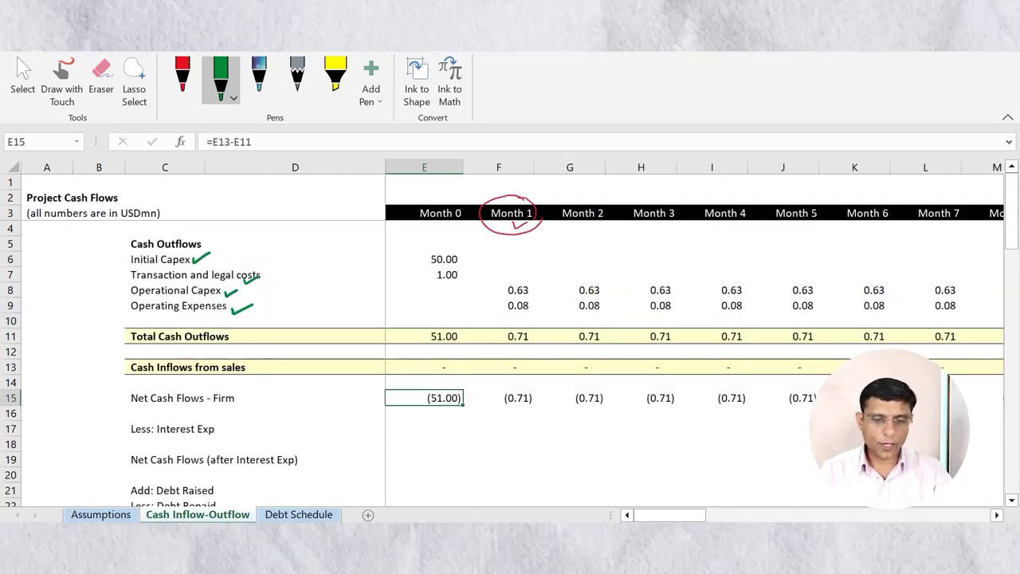
scroll(558, 359, "down", 1)
left_click(165, 352)
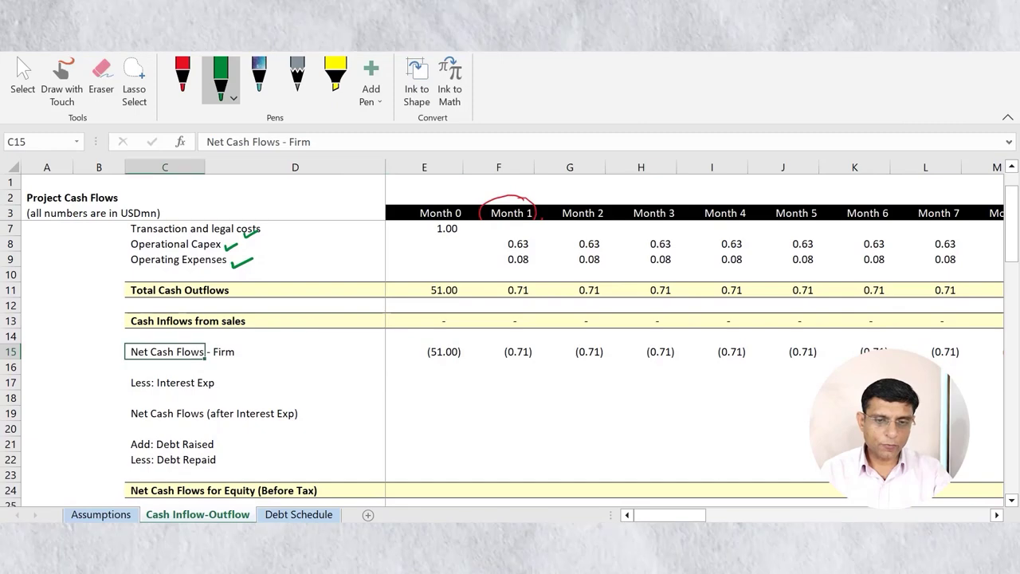
left_click_drag(165, 351, 424, 352)
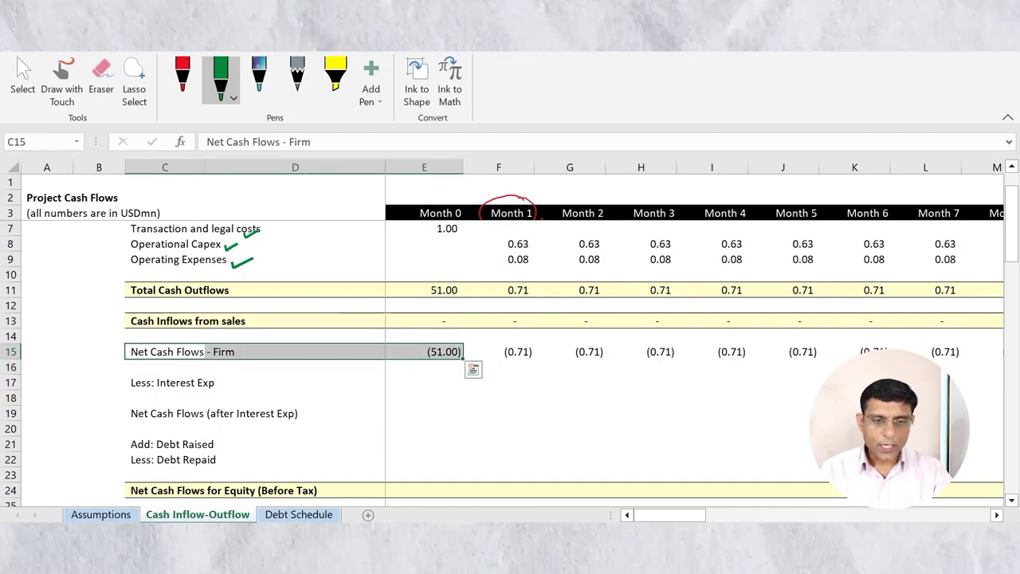
left_click(424, 352)
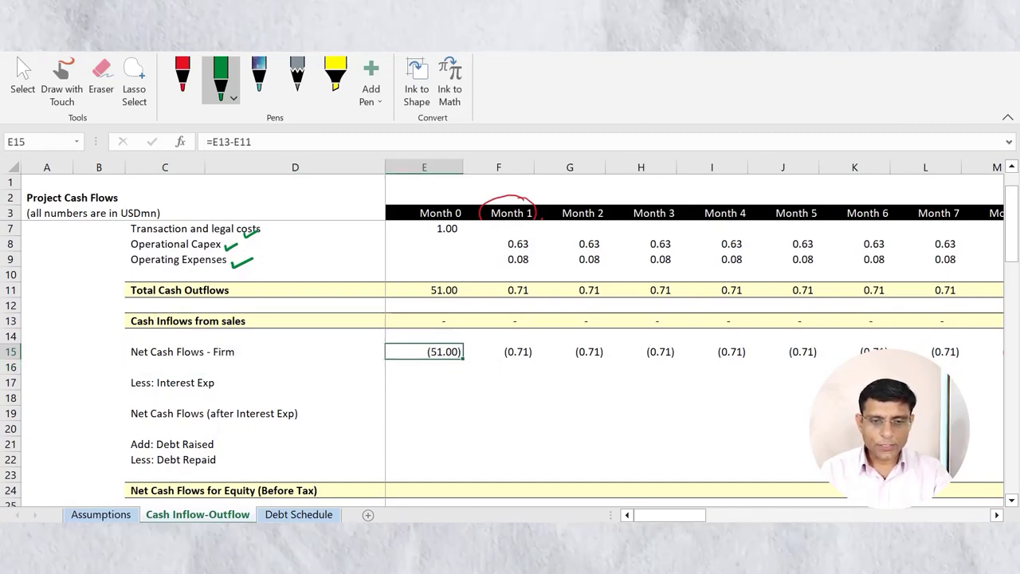
left_click(165, 383)
key("Right")
key("Right")
key("Left")
key("Right")
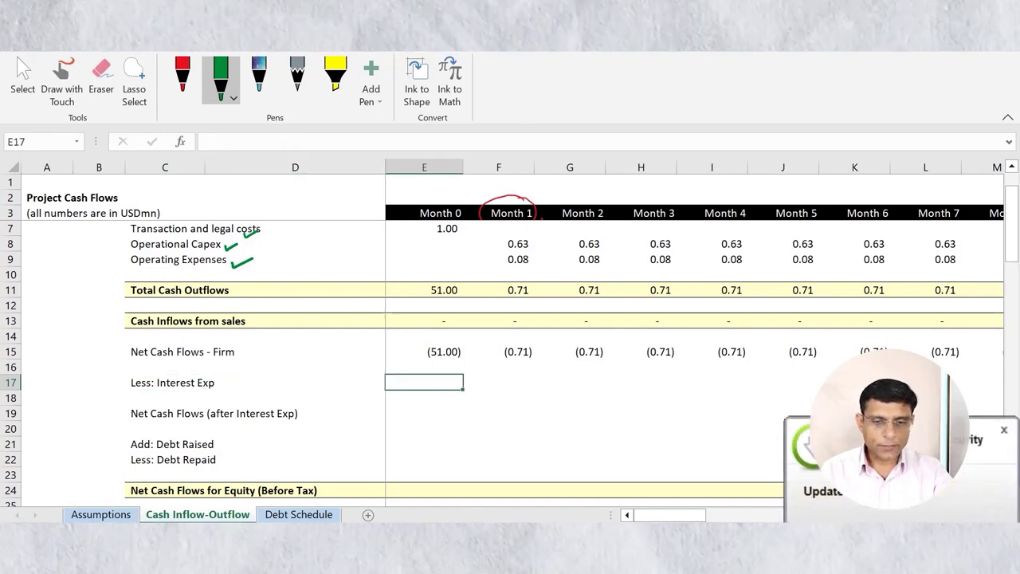
type("=")
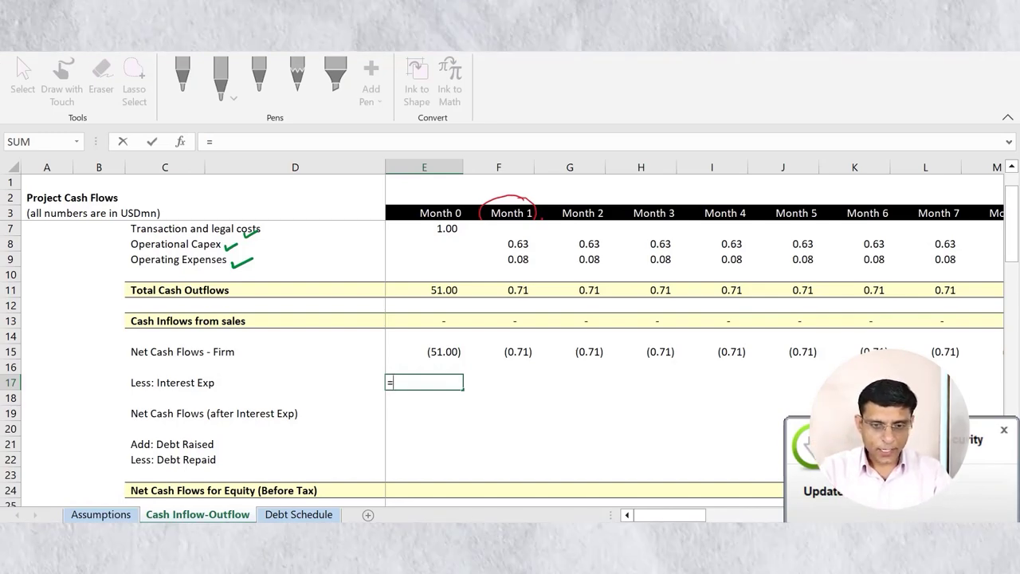
type("-")
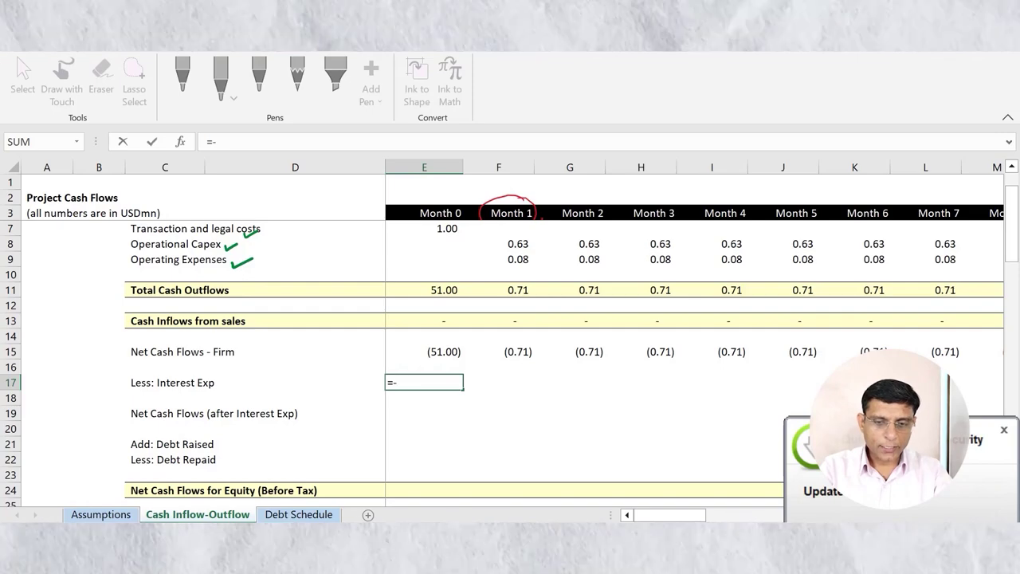
left_click(299, 514)
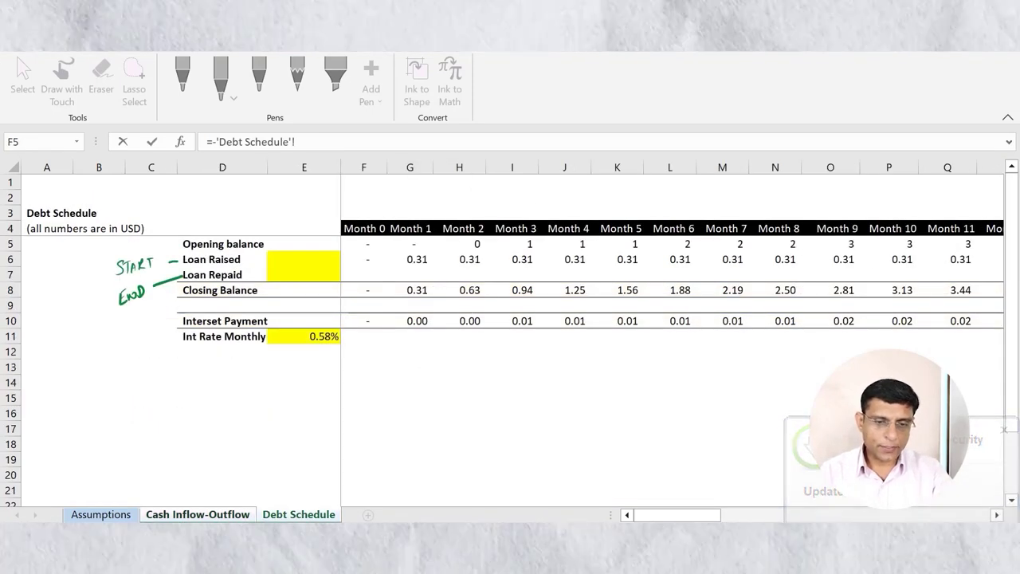
left_click(432, 321)
left_click(363, 321)
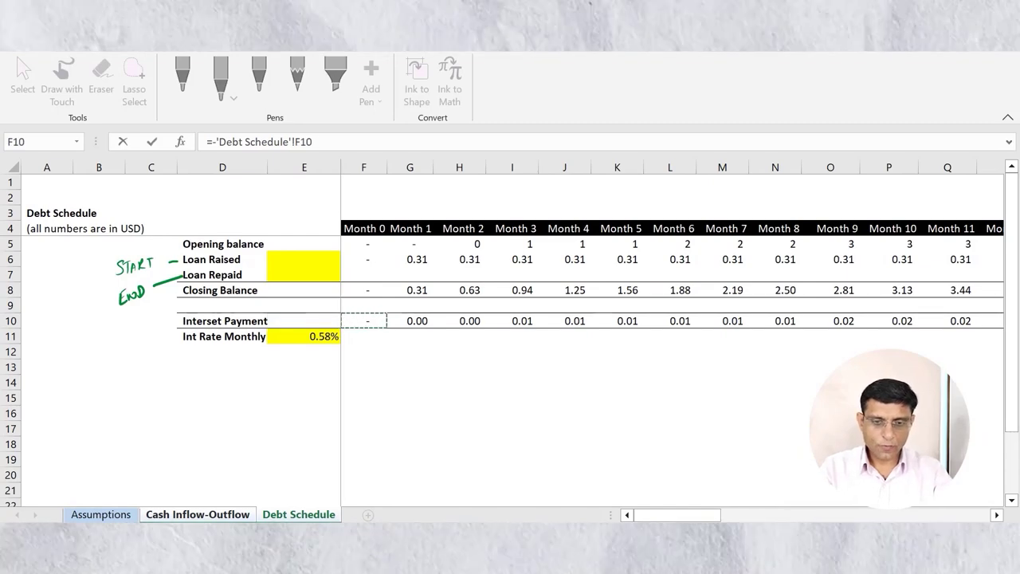
key("Return")
key("Up")
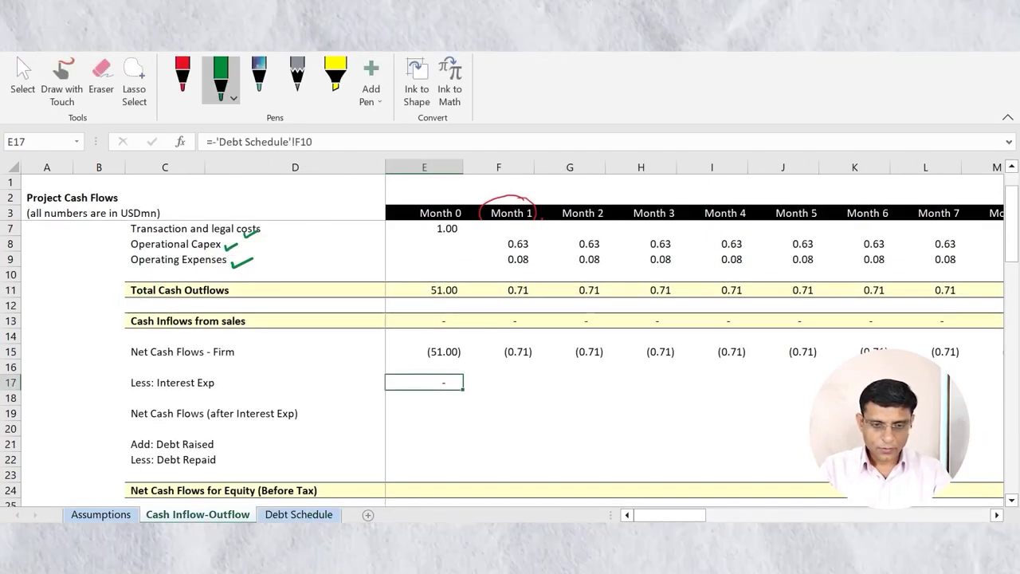
Fill the Less: Interest Exp formula across row 17 from Month 0 through Month 48
key("shift+Right")
key("shift+Left")
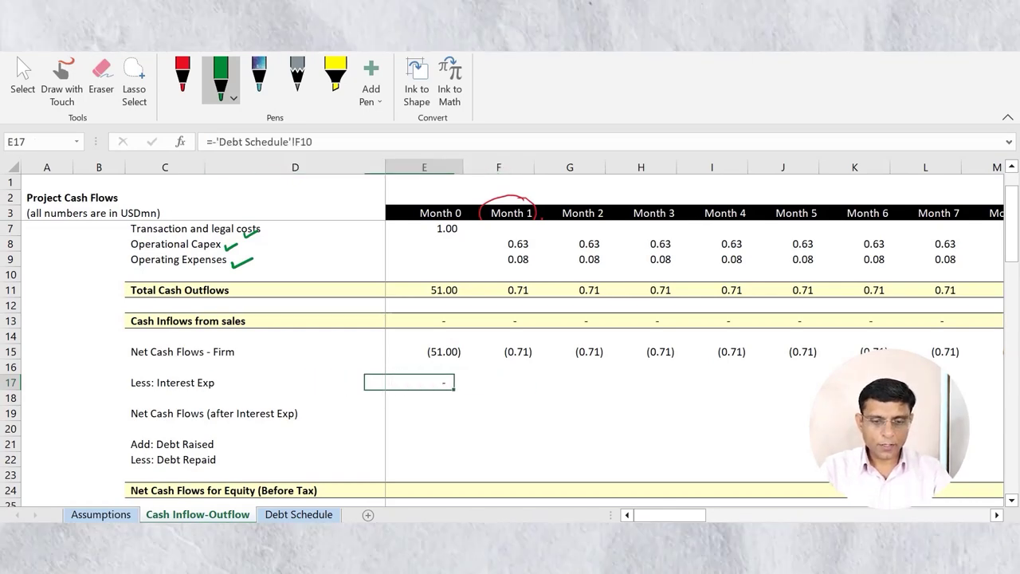
key("shift+Right")
key("shift+Right")
key("shift+Right")
key("shift+Right")
key("shift+Right")
key("shift+Right")
key("shift+Right")
key("shift+Right")
key("shift+Right")
key("shift+Right")
key("shift+Right")
key("shift+Right")
key("shift+Right")
key("shift+Right")
key("shift+Right")
key("shift+Right")
key("shift+Right")
key("shift+Right")
key("shift+Right")
key("shift+Right")
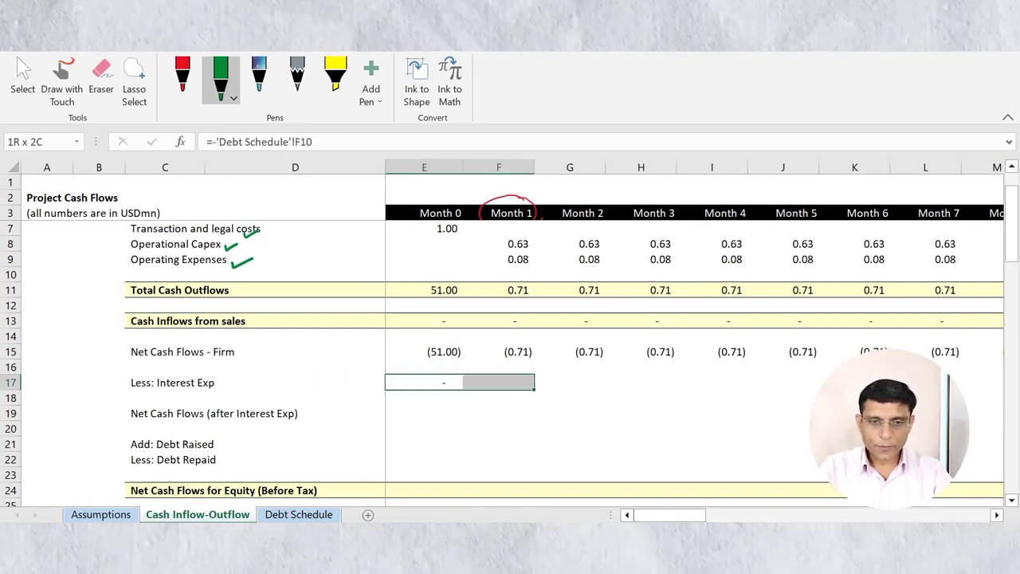
key("shift+Right")
key("shift+Right")
key("shift+Right")
key("shift+Right")
key("shift+Right")
key("shift+Right")
key("shift+Right")
key("shift+Right")
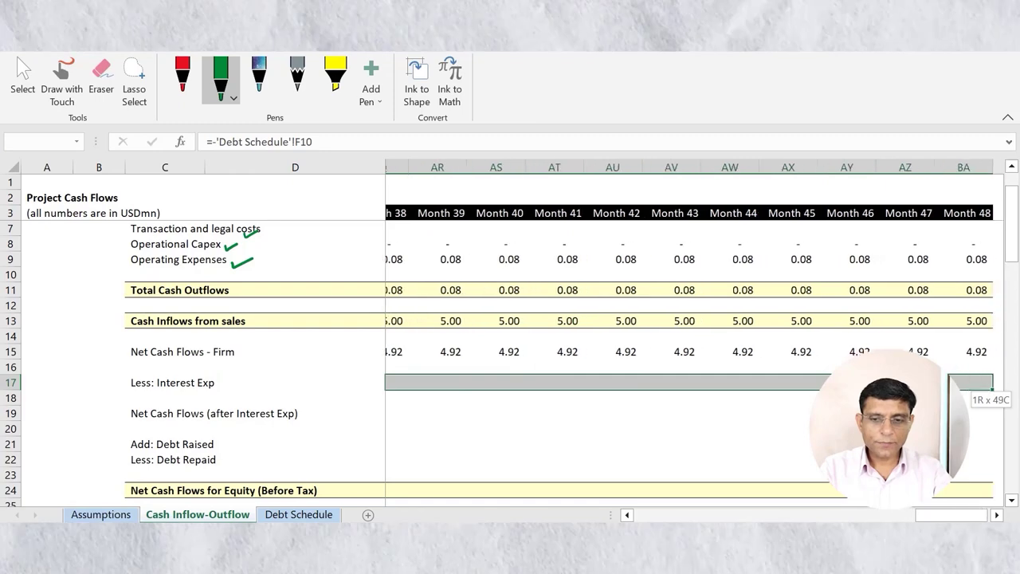
key("ctrl+Return")
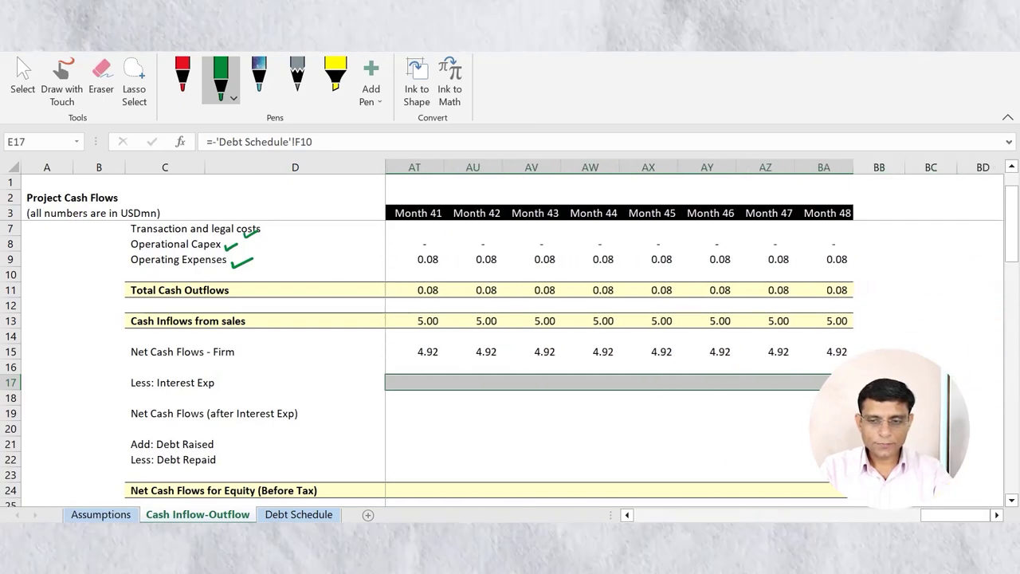
Examine the filled interest expense values and their Debt Schedule references in the first months of row 17
key("Left")
key("Right")
key("Right")
key("Right")
key("Right")
key("Right")
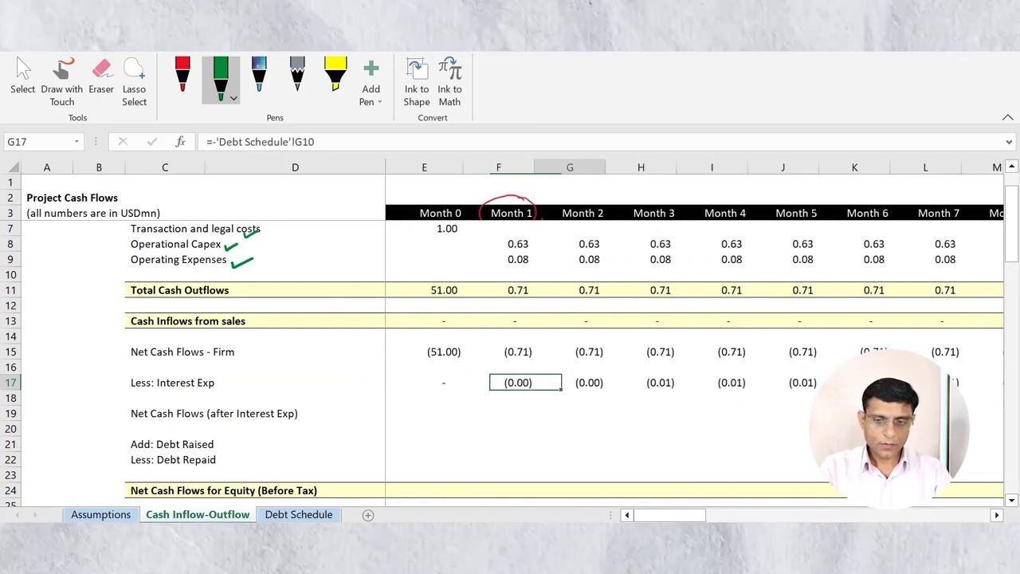
key("Right")
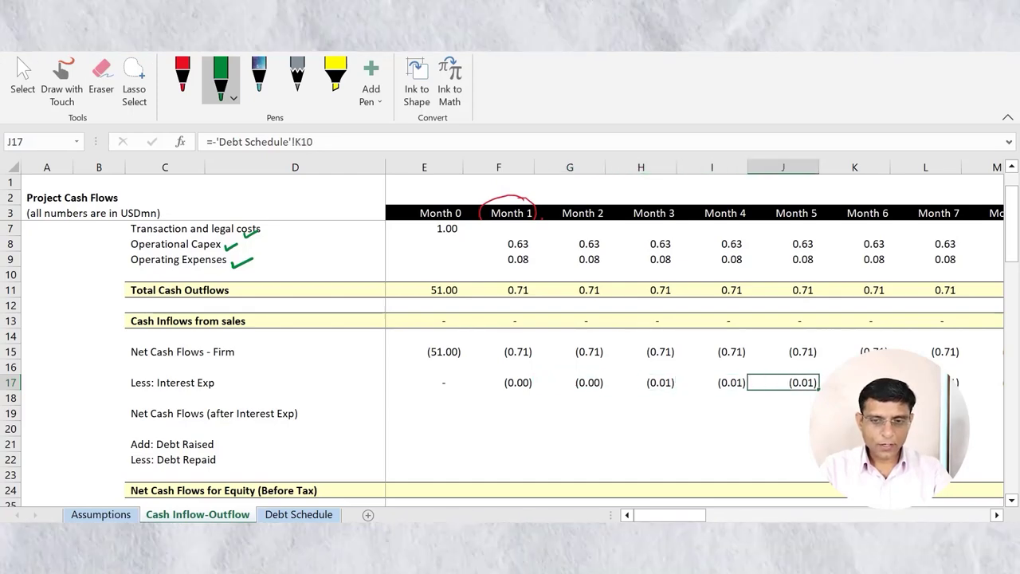
key("Left")
key("Left")
key("Left")
key("Left")
key("Left")
key("Left")
key("Left")
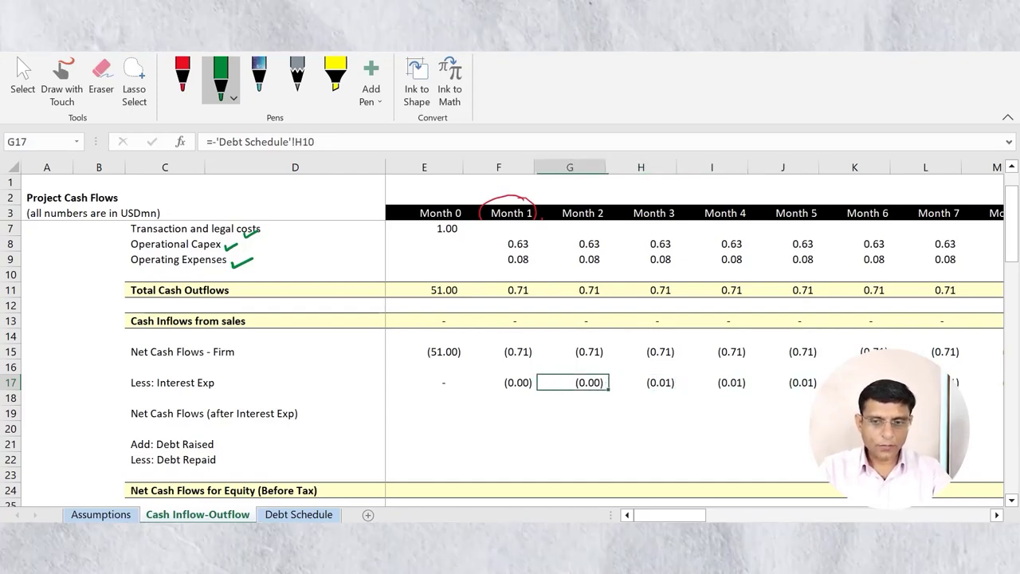
Calculate the Month 0 net cash flow after interest expense in E19 as =E15+E17
key("Down")
key("Down")
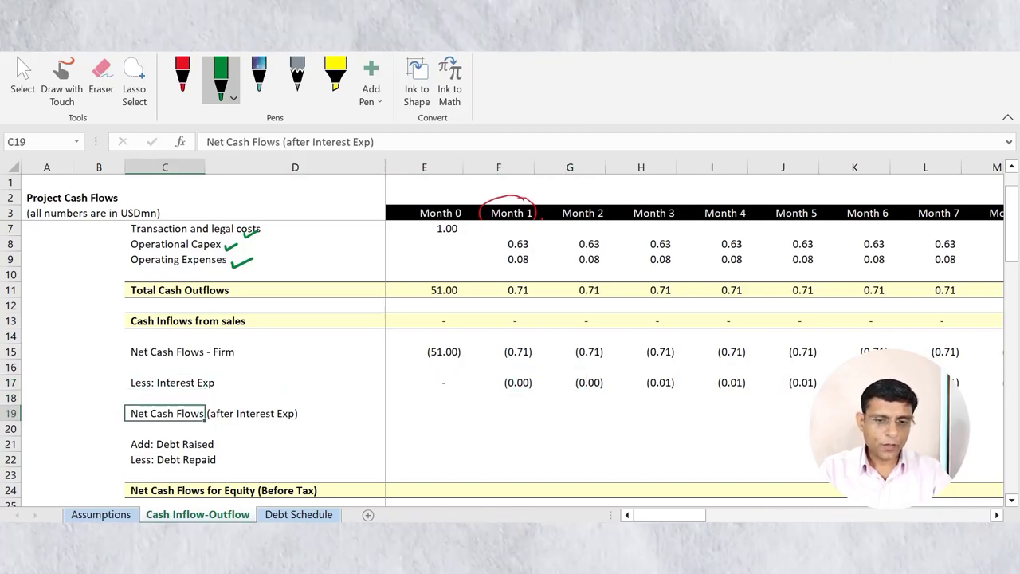
key("Right")
key("Right")
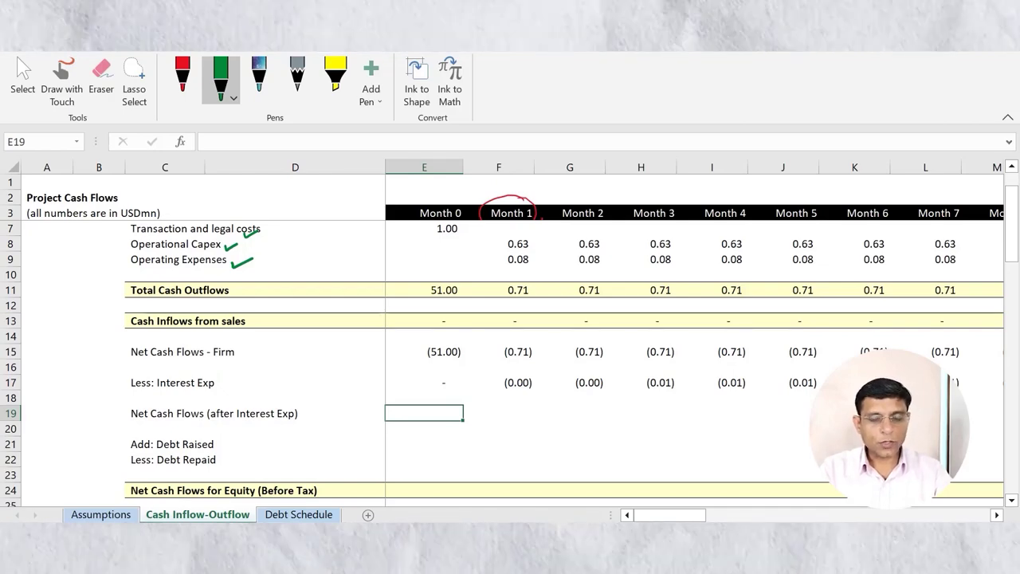
type("=")
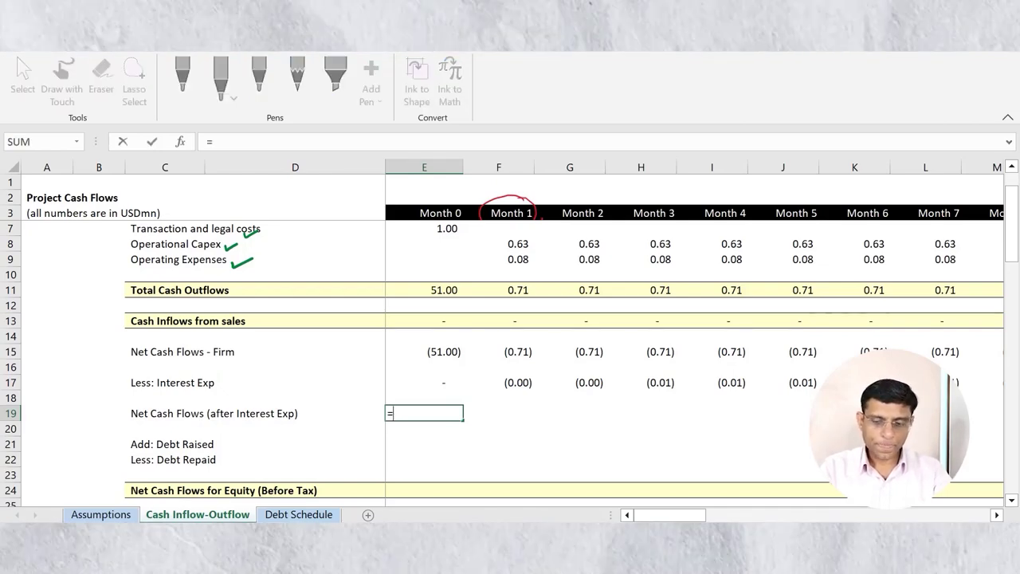
key("Up")
key("Up")
key("Up")
key("Up")
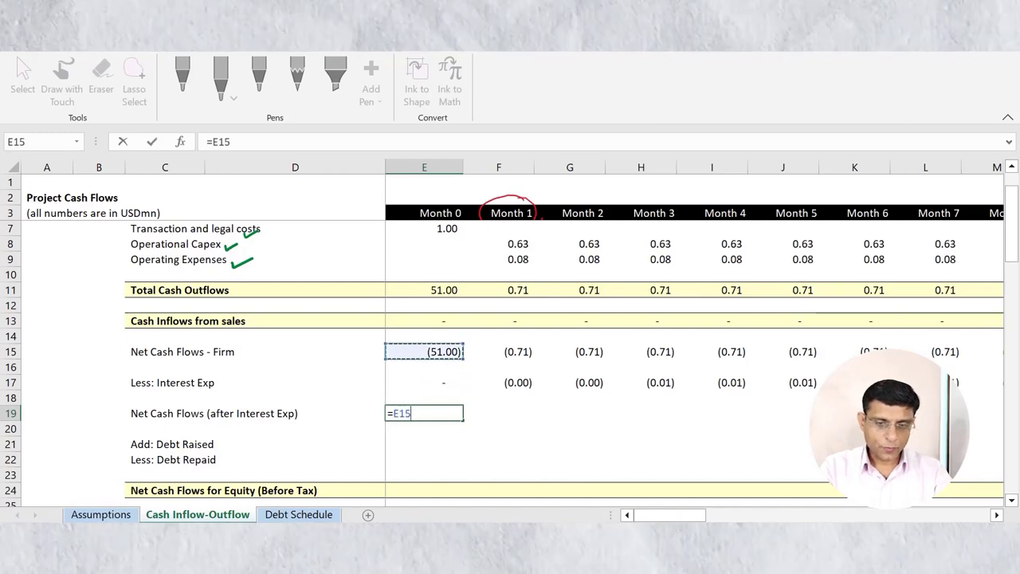
key("Up")
key("Down")
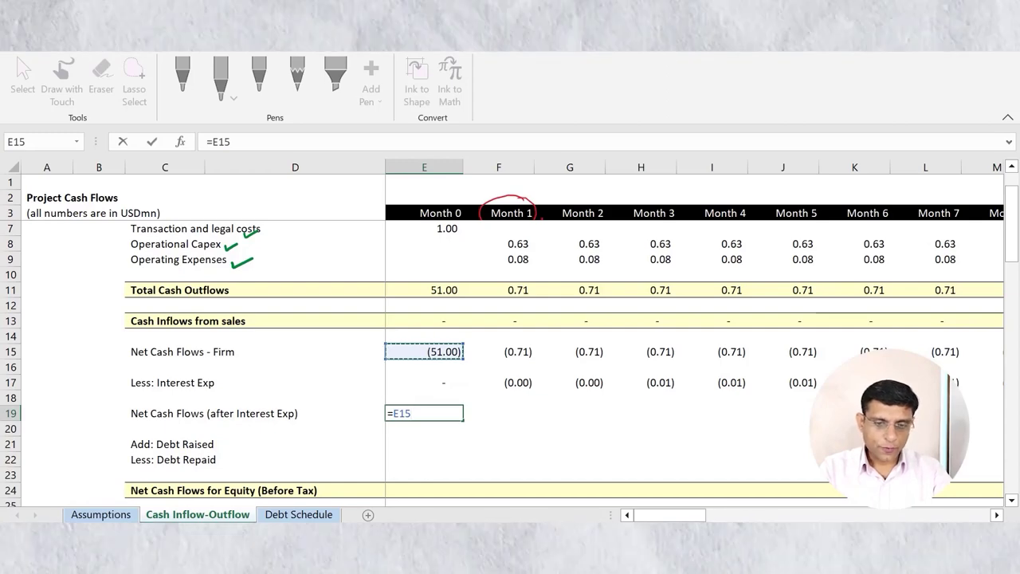
type("+")
key("Up")
key("Up")
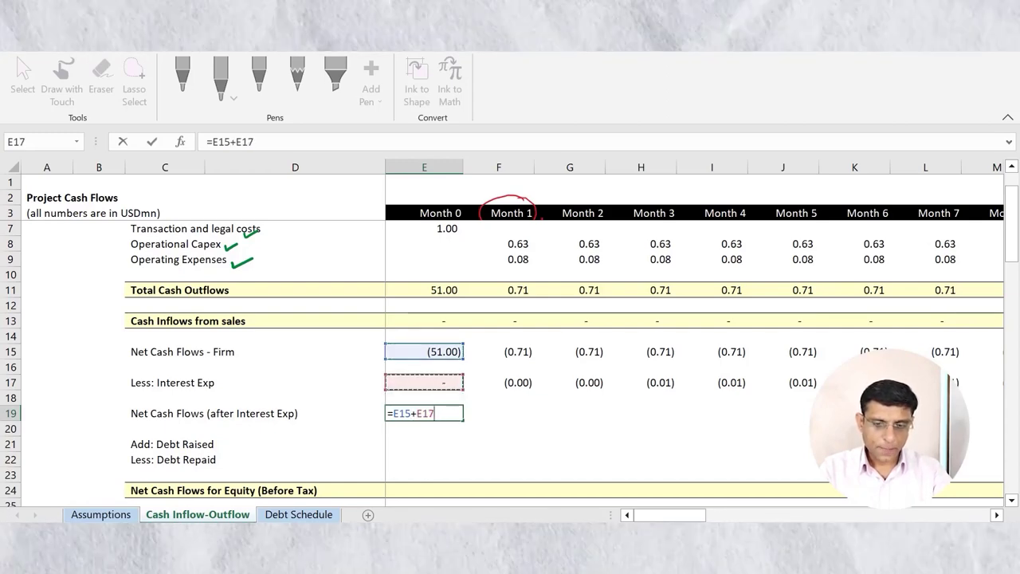
key("ctrl+Return")
Fill the Net Cash Flows (after Interest Exp) formula across row 19 from Month 0 through Month 48
key("Up")
key("Up")
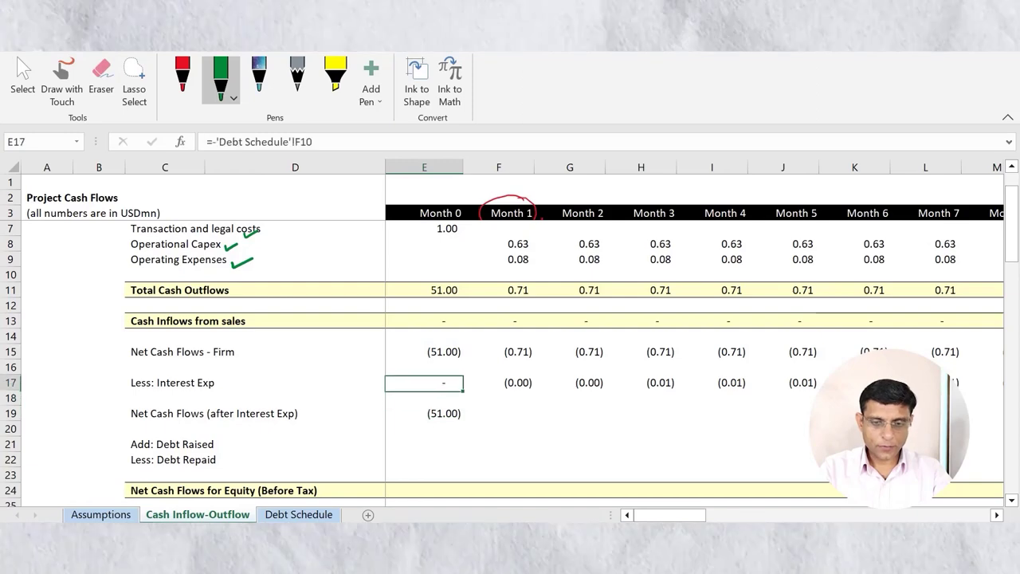
key("Right")
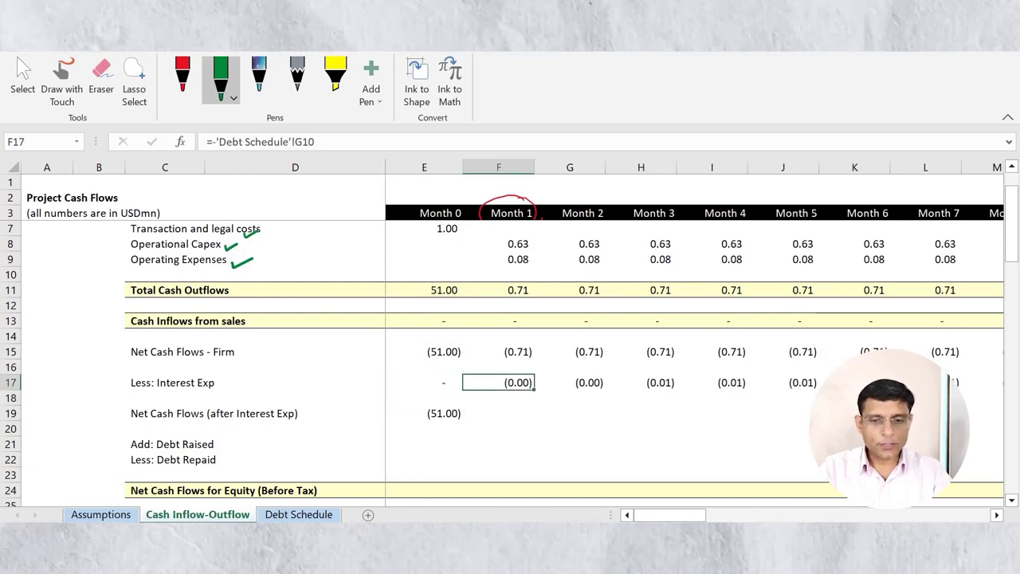
key("shift+Up")
key("shift+Up")
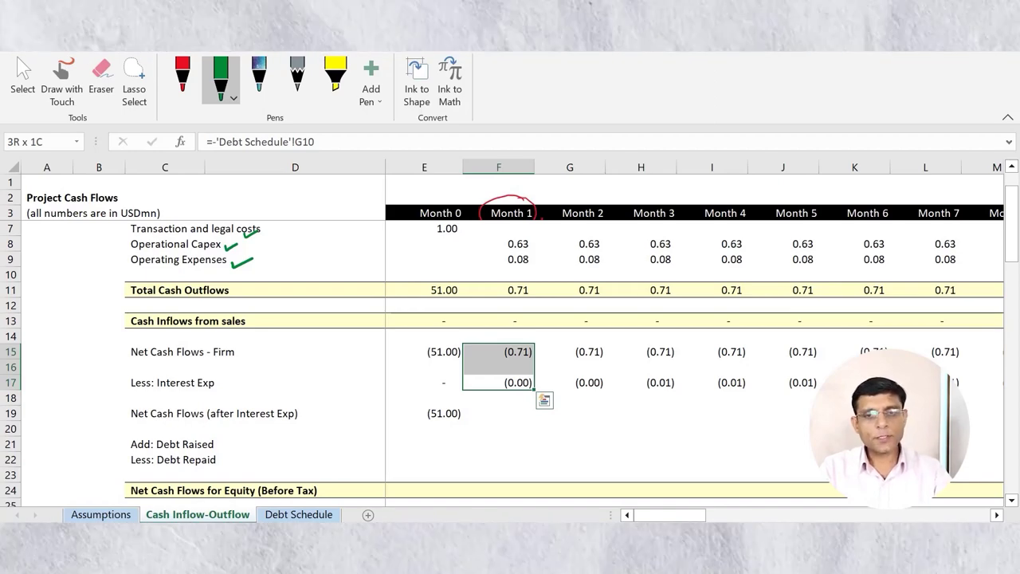
key("Down")
key("Down")
key("Left")
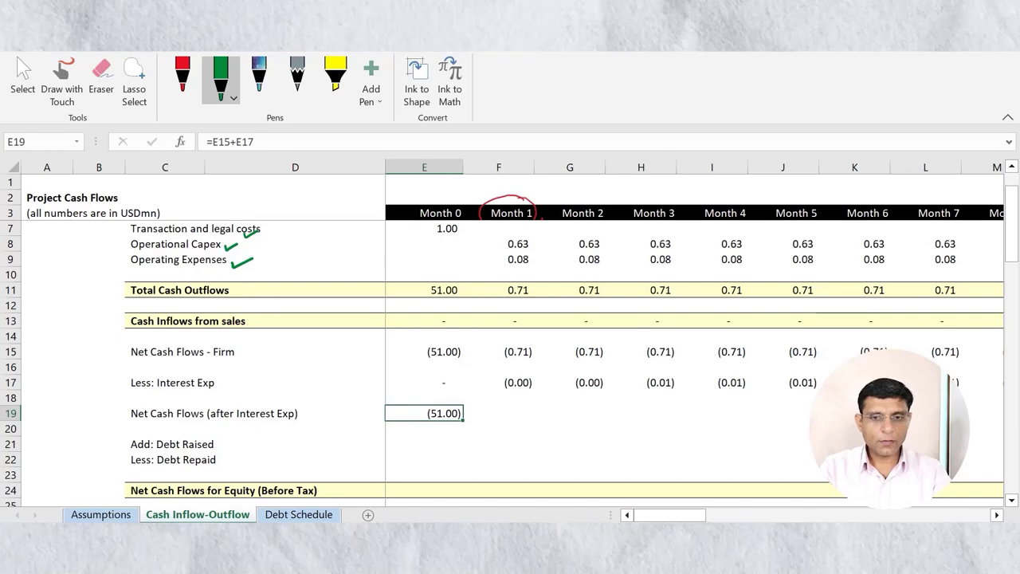
left_click_drag(424, 413, 969, 413)
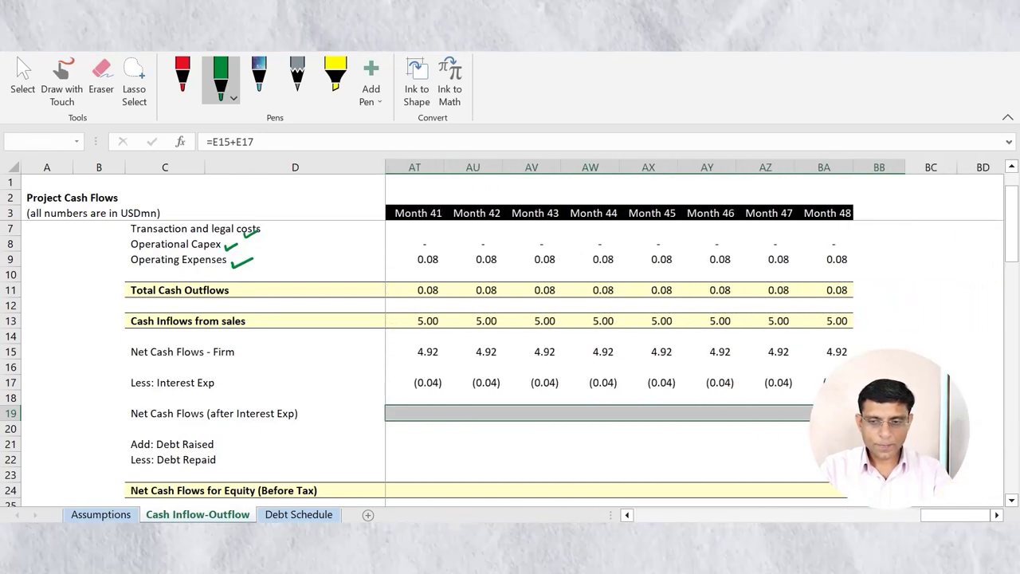
key("ctrl+r")
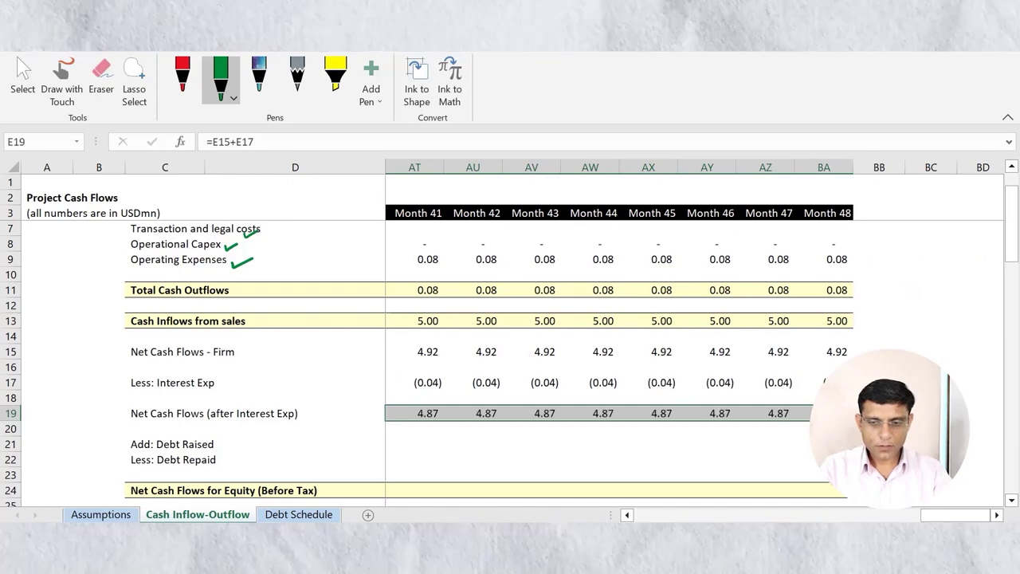
Examine the monthly net cash flows after interest expense along row 19
key("Right")
key("Right")
key("Left")
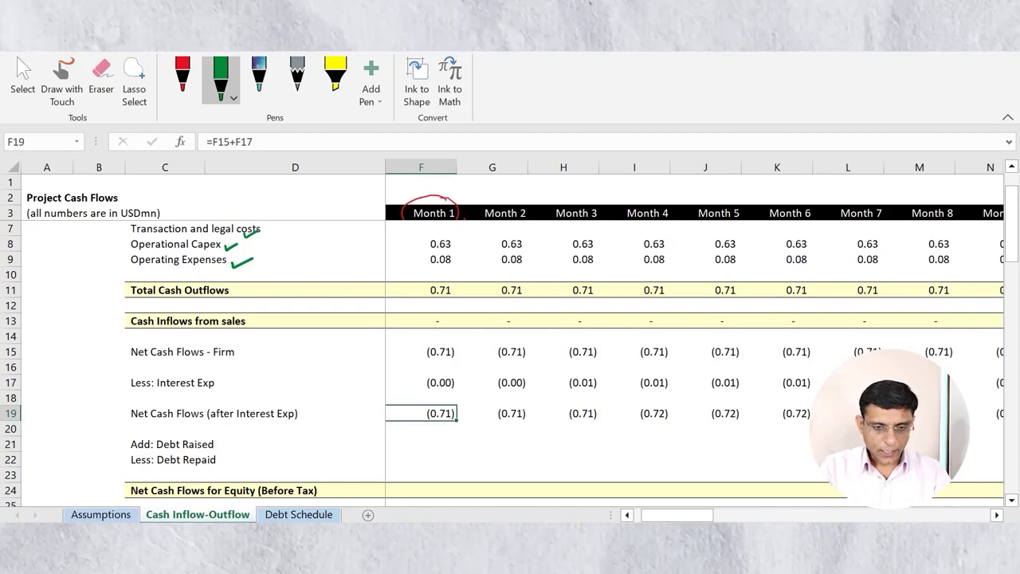
key("Right")
key("Right")
key("Right")
key("Right")
key("Right")
key("Right")
key("Right")
key("Left")
key("Left")
key("Left")
key("Home")
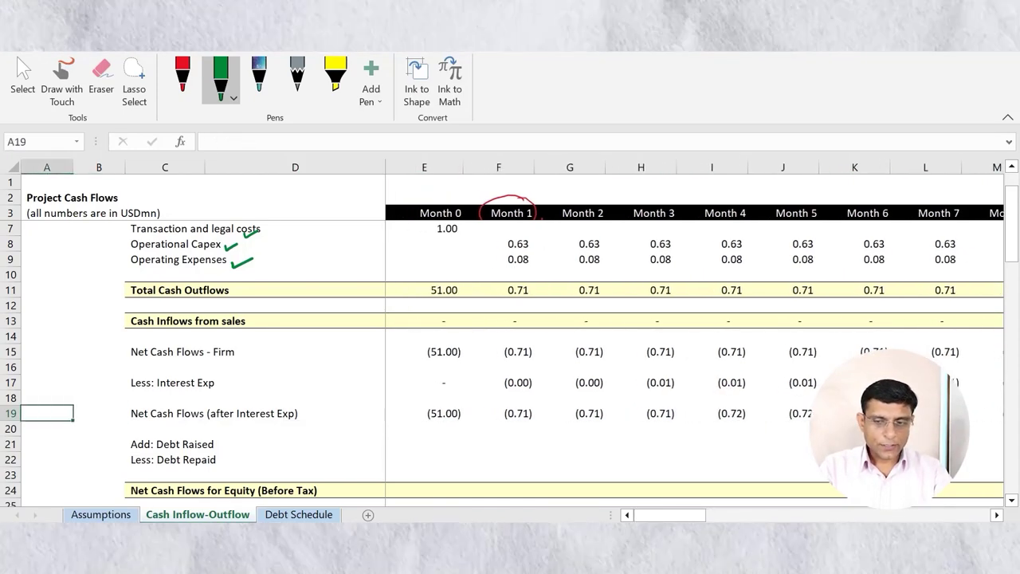
Link the Month 0 Debt Raised cell E21 to the Month 1 Loan Raised in Debt Schedule G6
key("Down")
key("Down")
key("Right")
key("Right")
key("Right")
key("Right")
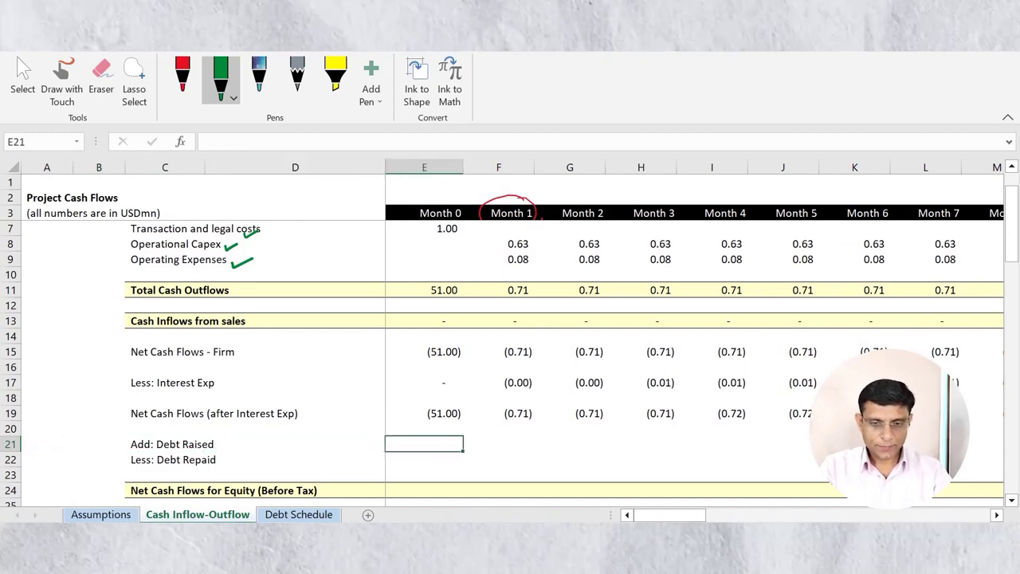
type("=")
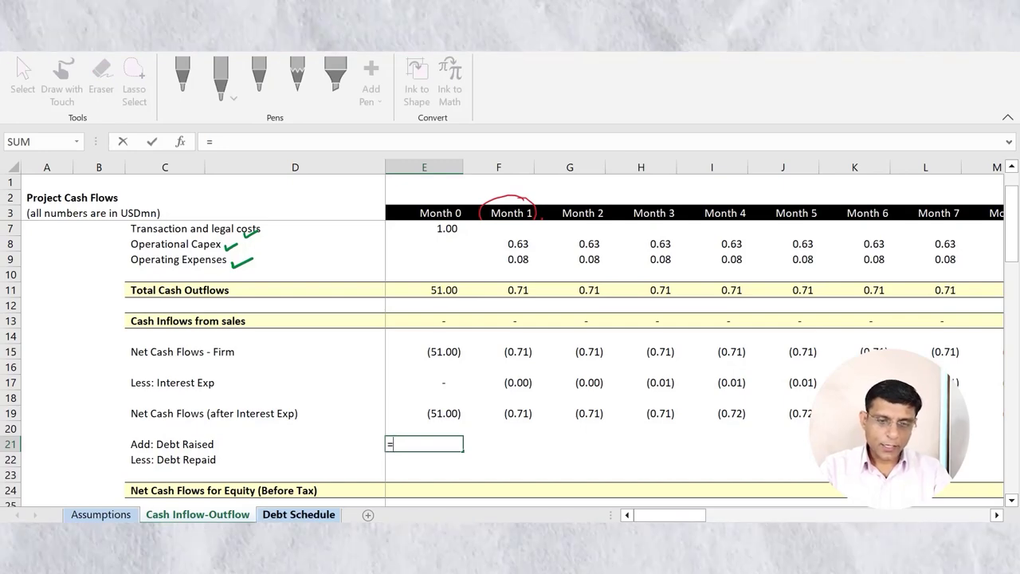
key("ctrl+Page_Down")
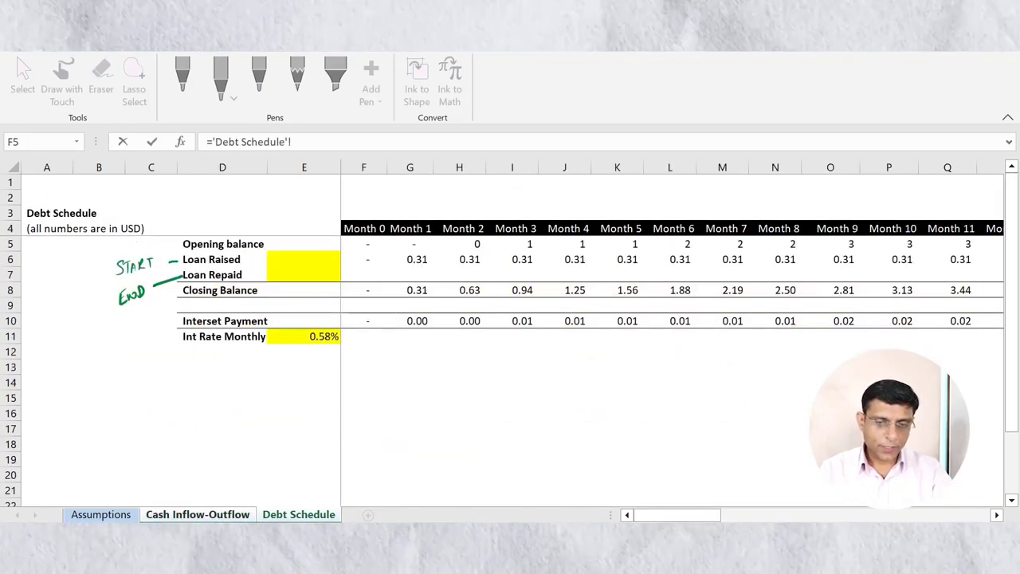
key("Down")
key("Left")
key("Right")
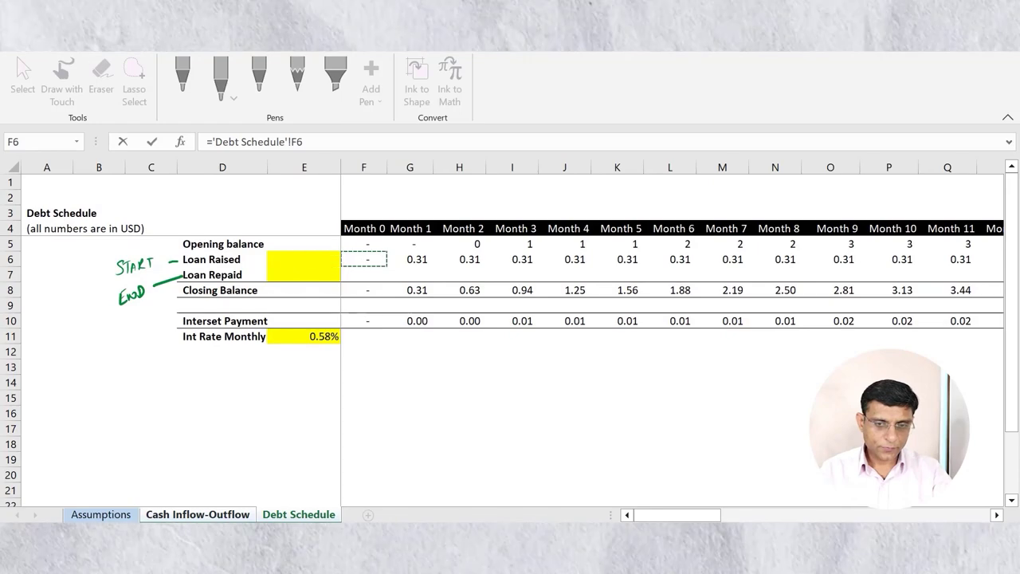
key("Right")
key("Return")
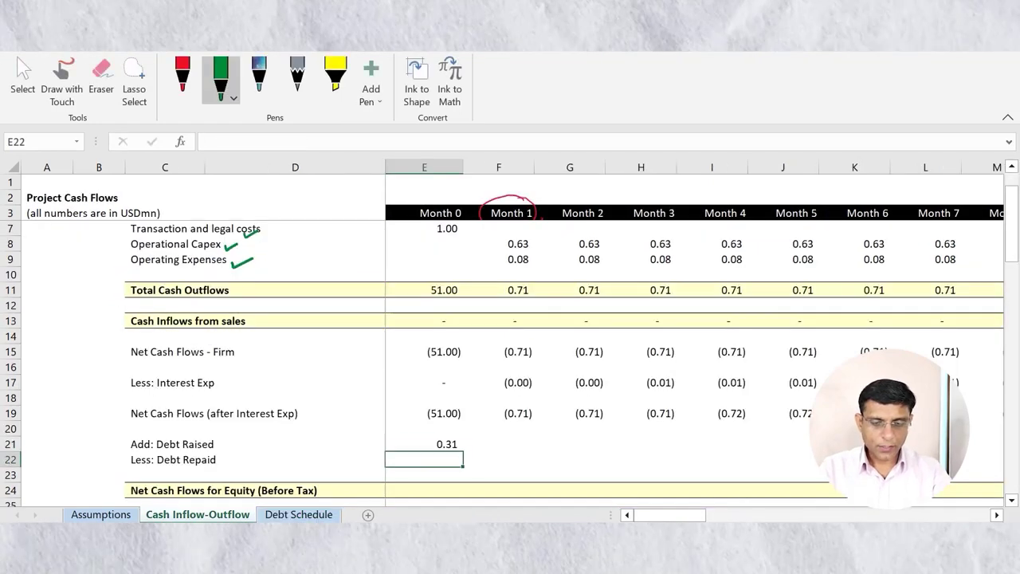
Set Month 0 Debt Raised in E21 to ='Debt Schedule'!F6 and fill the formula across row 21 through Month 48
key("Up")
type("=")
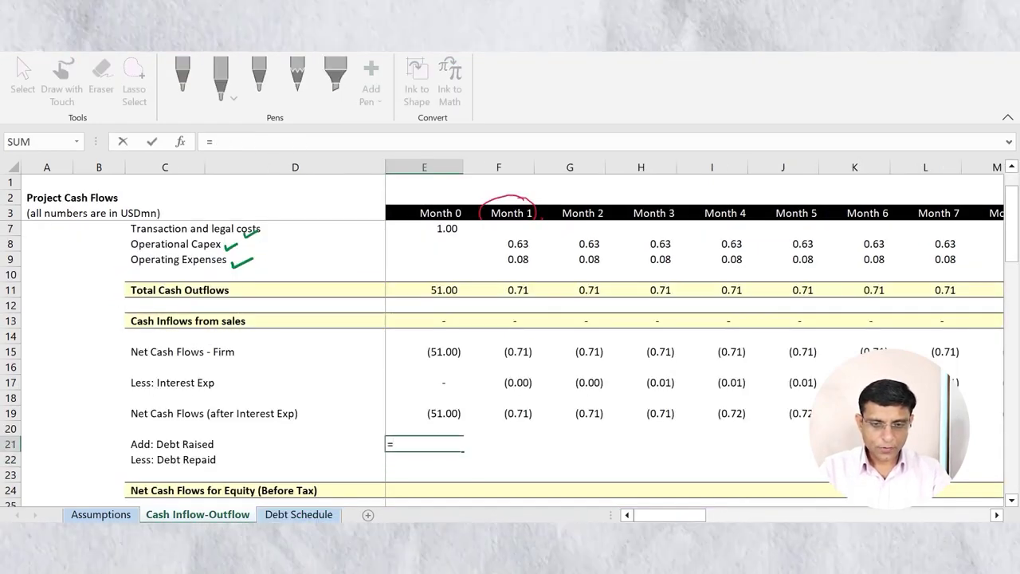
key("ctrl+Page_Down")
key("Down")
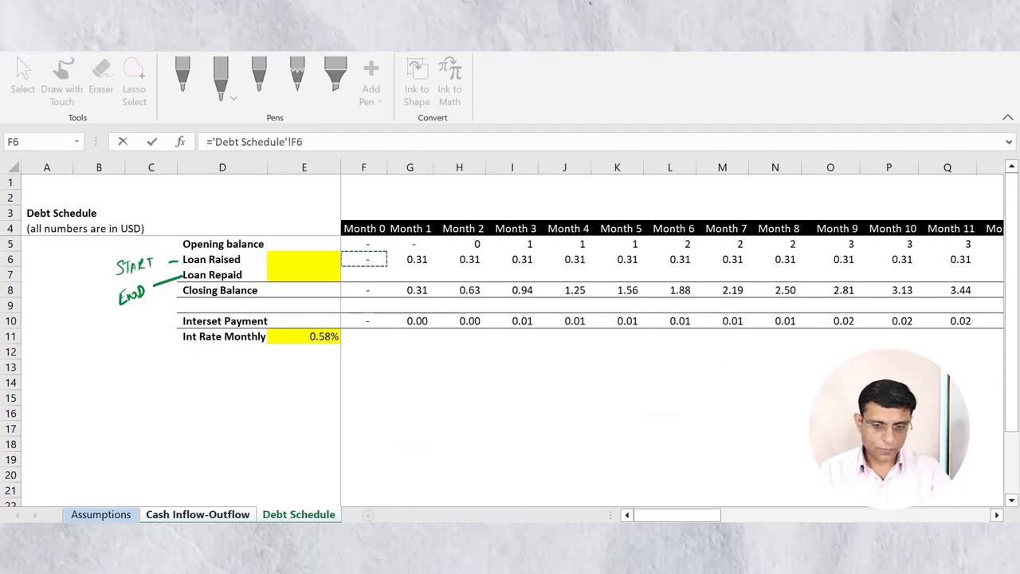
key("Return")
left_click_drag(424, 444, 830, 444)
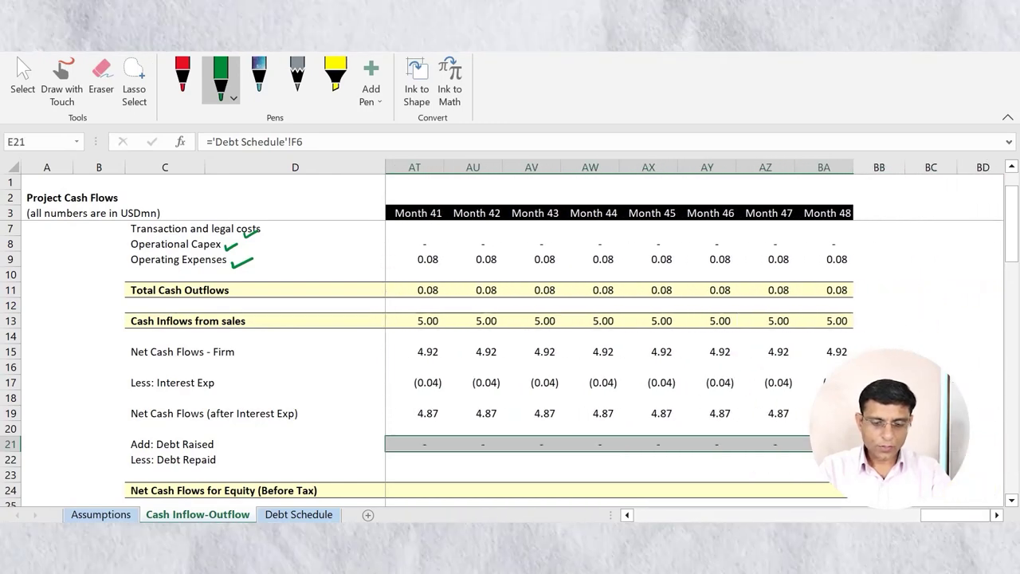
Examine the filled Debt Raised values and their Debt Schedule references in row 21 from Month 0 through Month 24
key("Left")
key("Right")
key("Right")
key("Right")
key("Right")
key("Right")
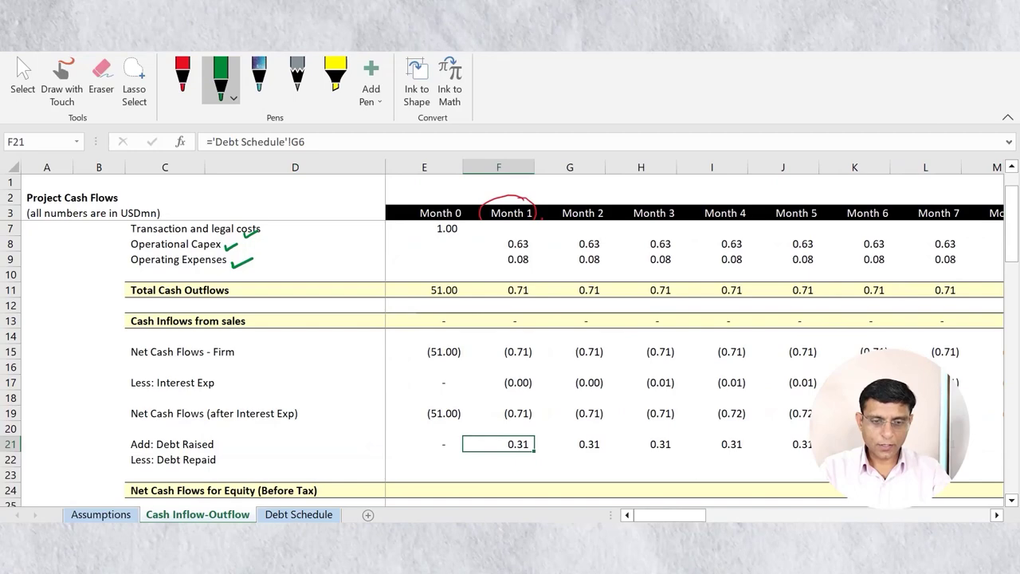
key("Left")
key("Left")
key("Left")
key("shift+Right")
key("shift+Right")
key("shift+Right")
key("shift+Right")
key("shift+Right")
key("shift+Right")
key("shift+Right")
key("shift+Right")
key("shift+Right")
key("shift+Right")
key("shift+Right")
key("shift+Right")
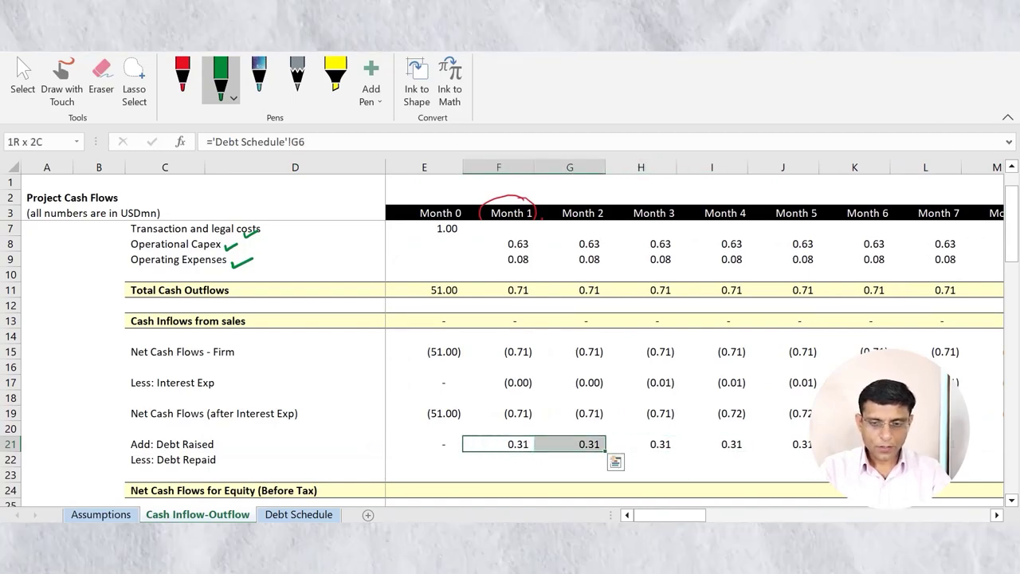
left_click_drag(957, 444, 749, 444)
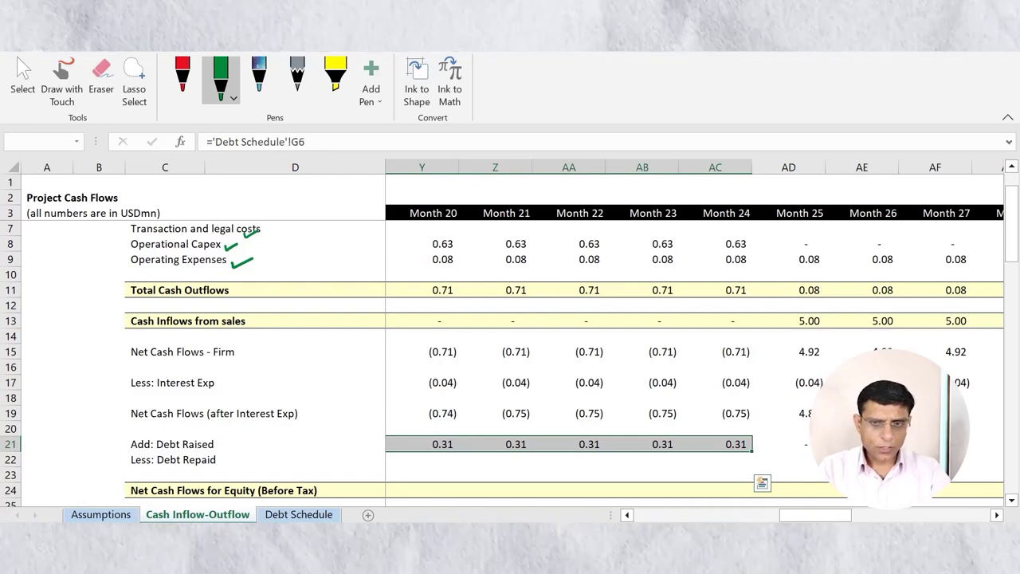
Examine the Debt Repaid row and the net cash flows after interest expense in row 19, comparing Month 24 with Month 25
key("Down")
key("Left")
key("Left")
key("Left")
key("Left")
key("Right")
key("Right")
key("Right")
key("Right")
key("Right")
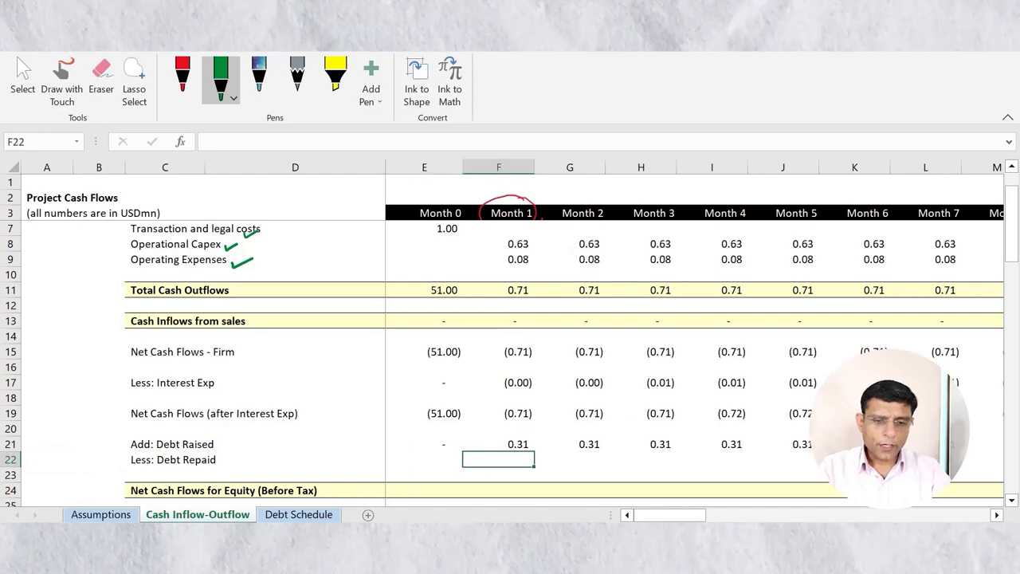
key("Left")
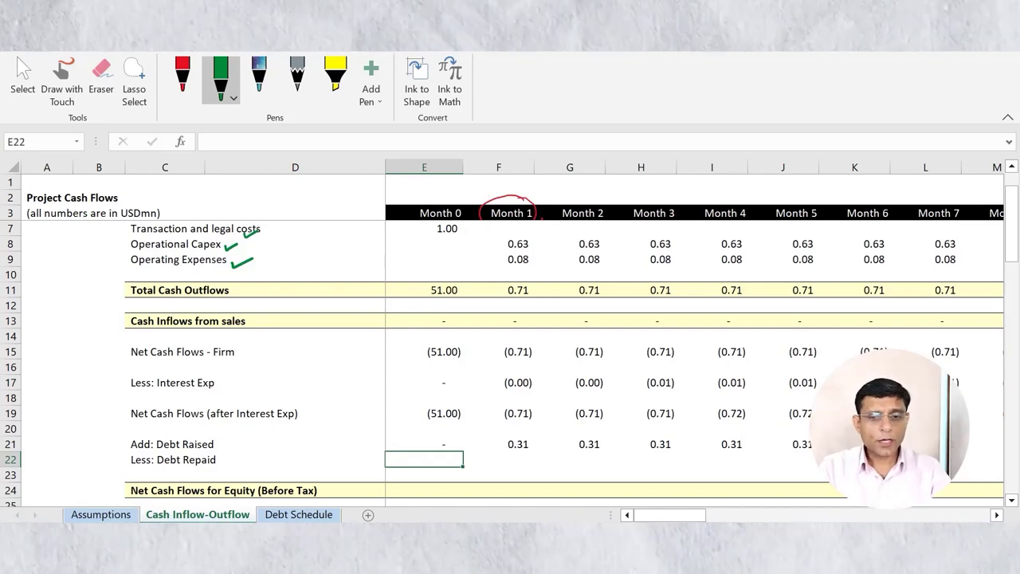
left_click(498, 459)
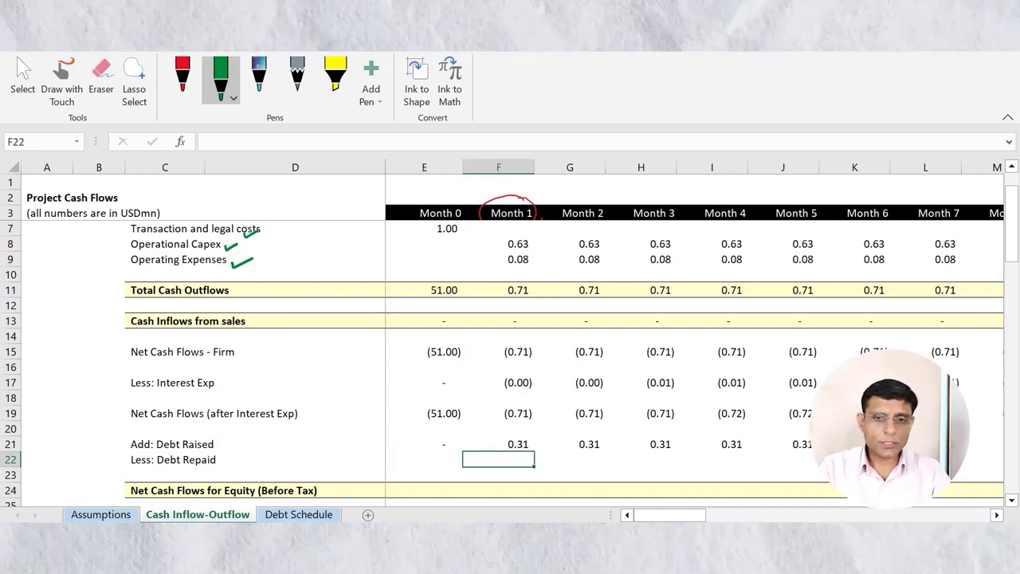
key("Up")
key("Up")
key("Up")
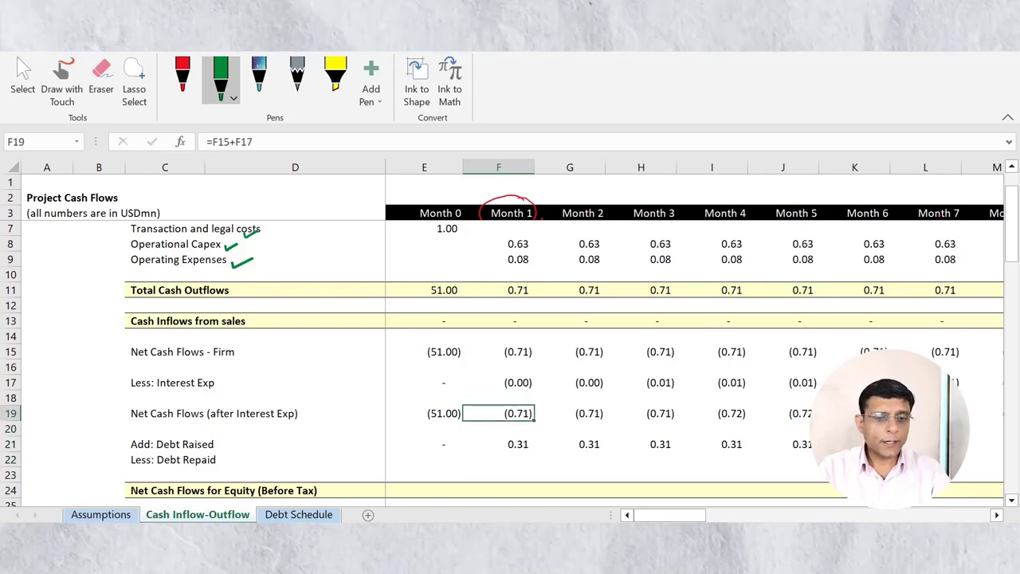
key("Left")
left_click_drag(424, 413, 973, 420)
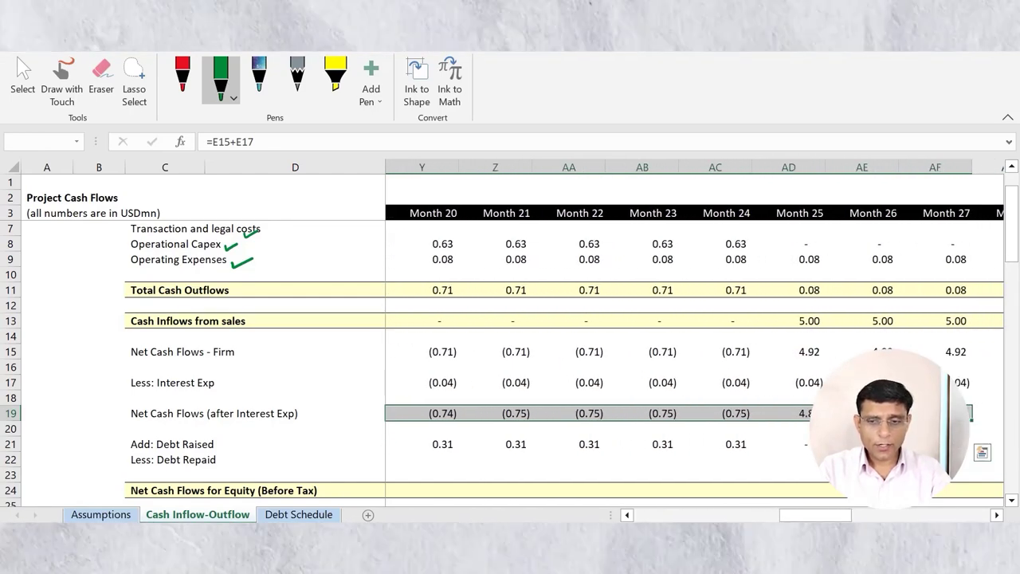
left_click(789, 413)
left_click(715, 413)
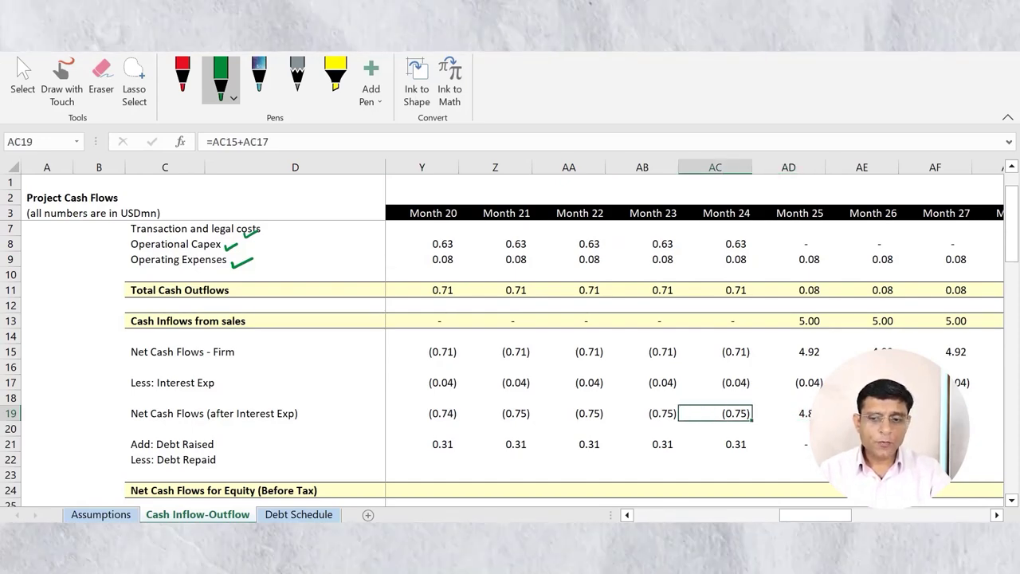
left_click(789, 413)
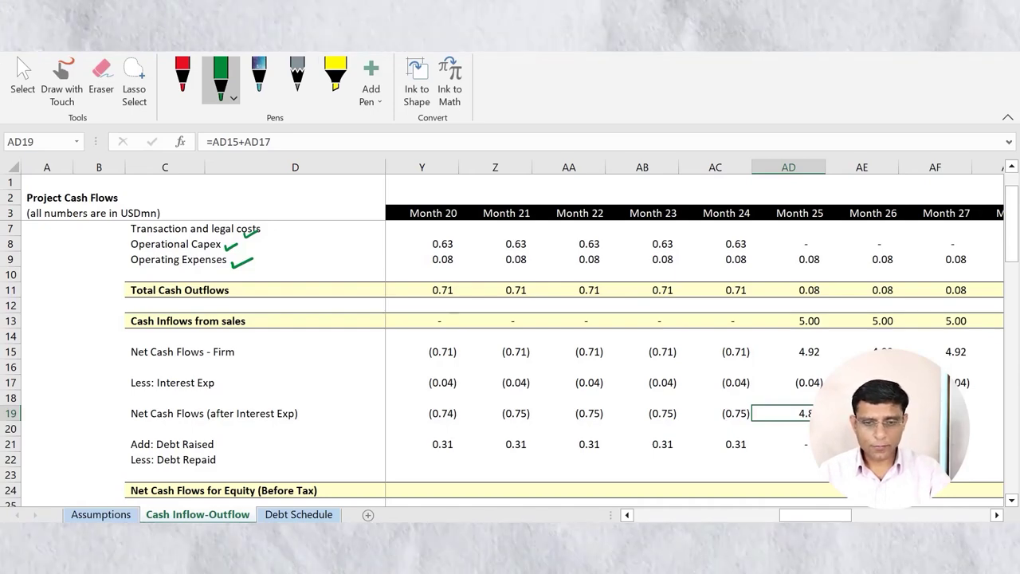
left_click(165, 459)
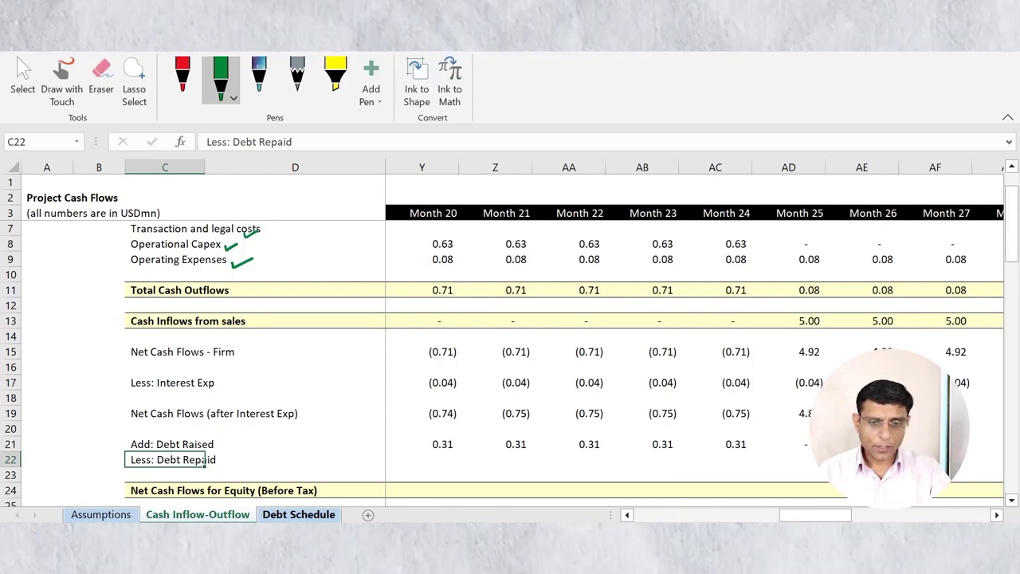
key("ctrl+Page_Down")
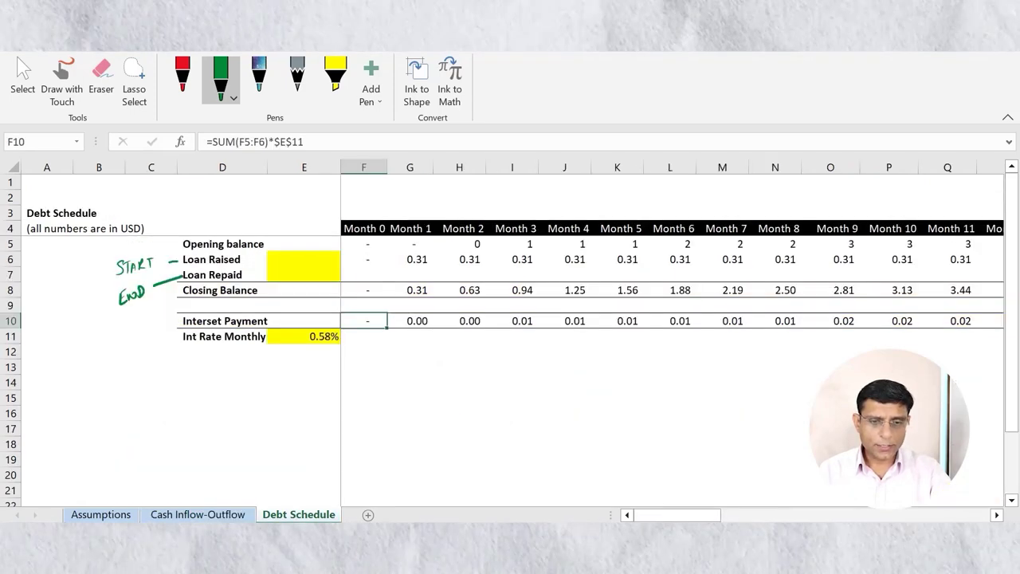
left_click(363, 274)
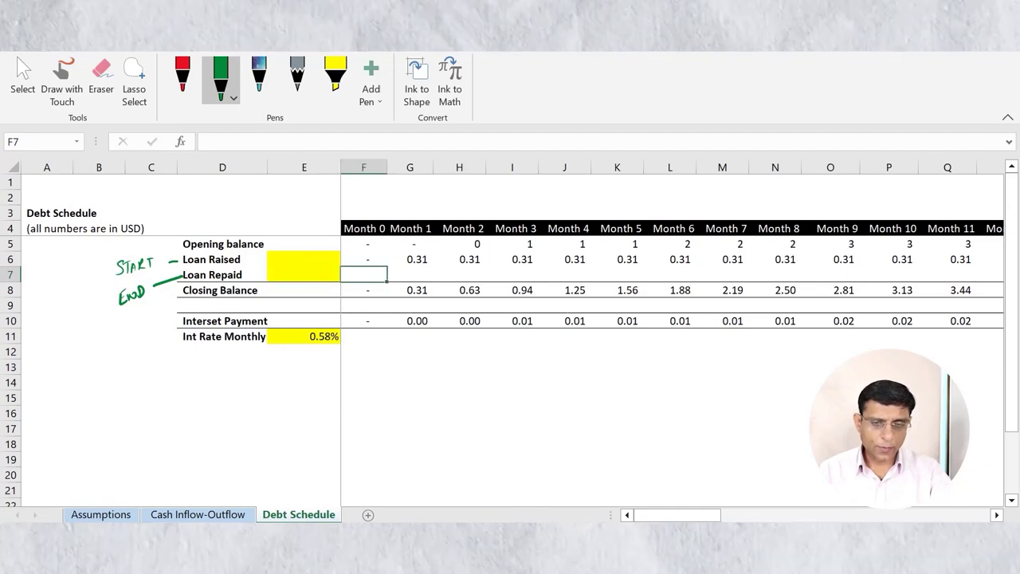
type("=")
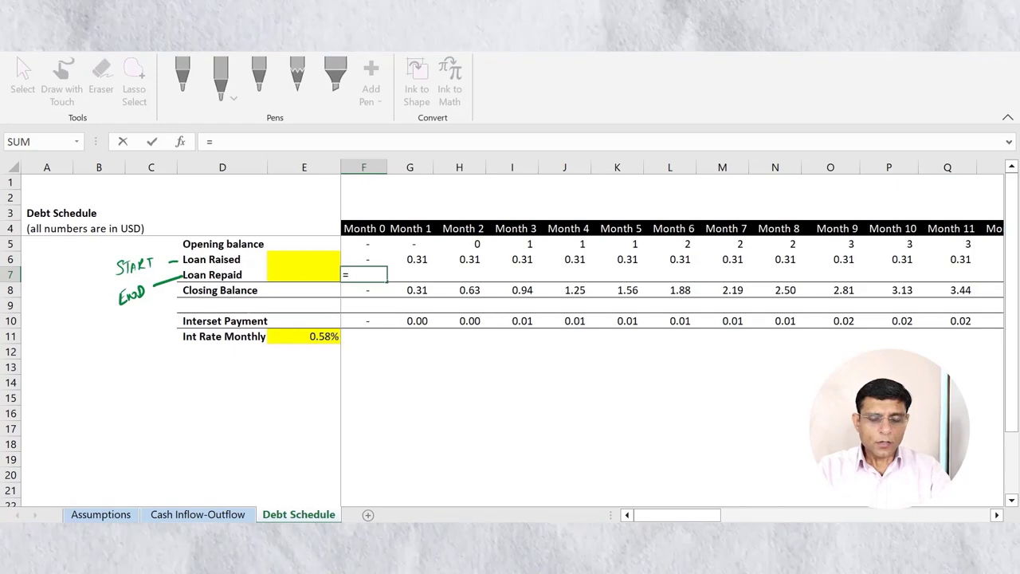
type("if")
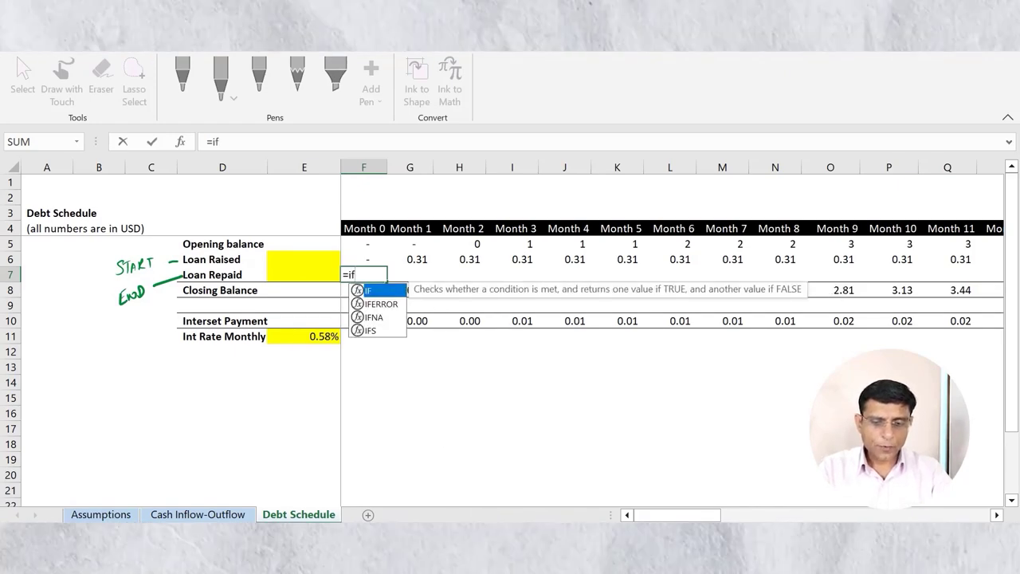
type("(")
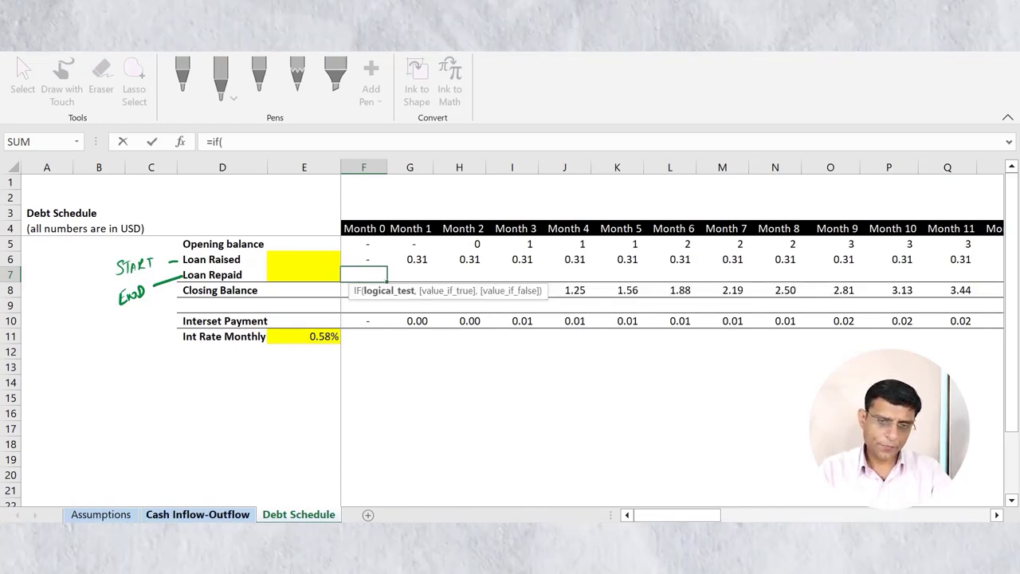
key("ctrl+Page_Up")
scroll(592, 363, "up", 1)
scroll(592, 363, "down", 2)
scroll(510, 341, "down", 1)
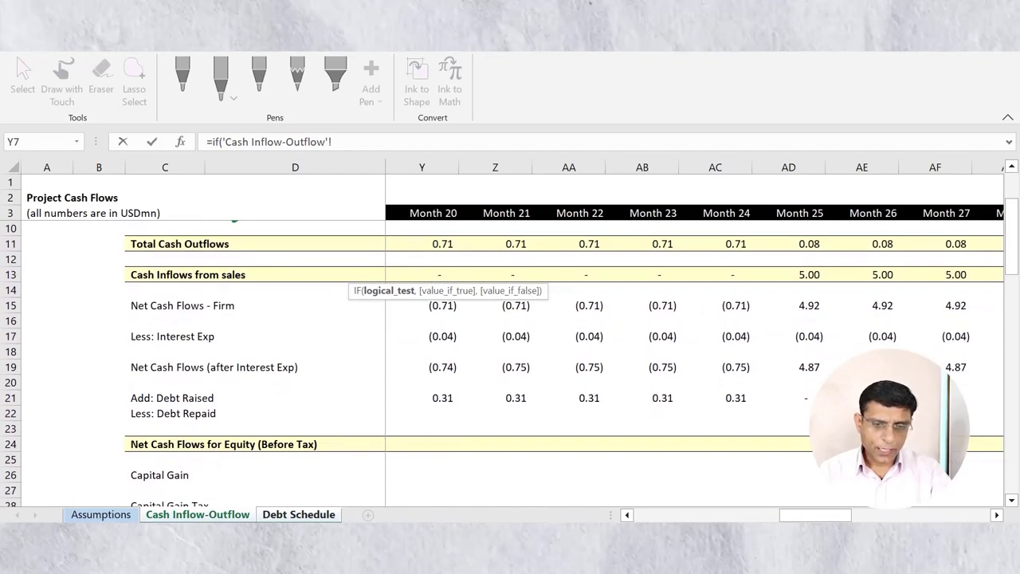
left_click(295, 367)
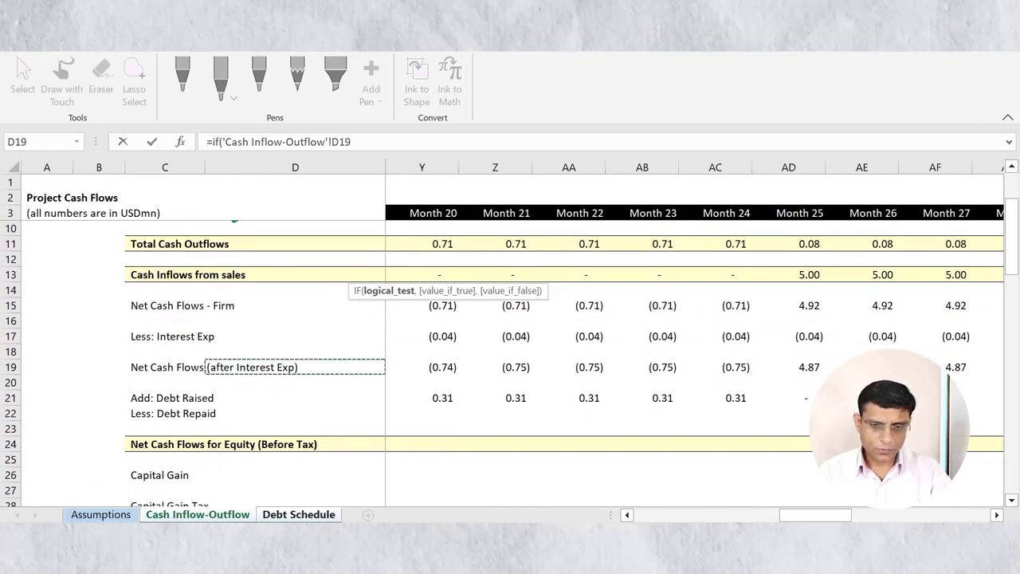
key("Right")
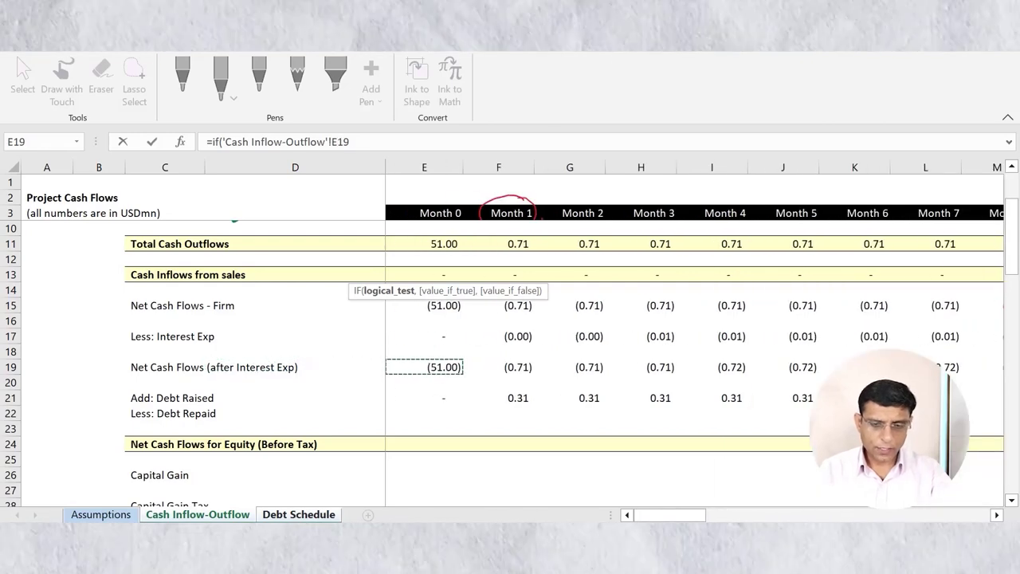
type(">")
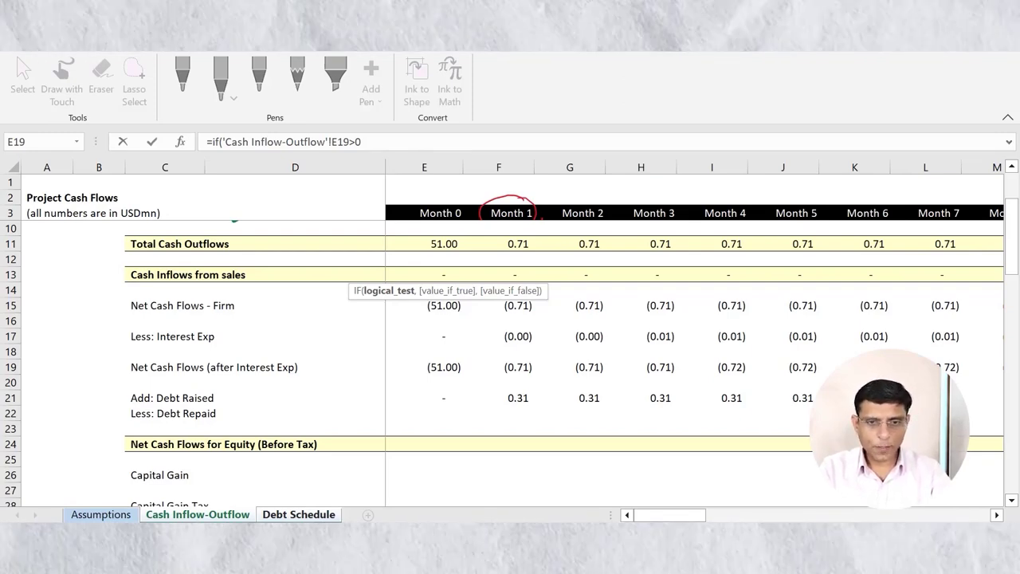
type("0,")
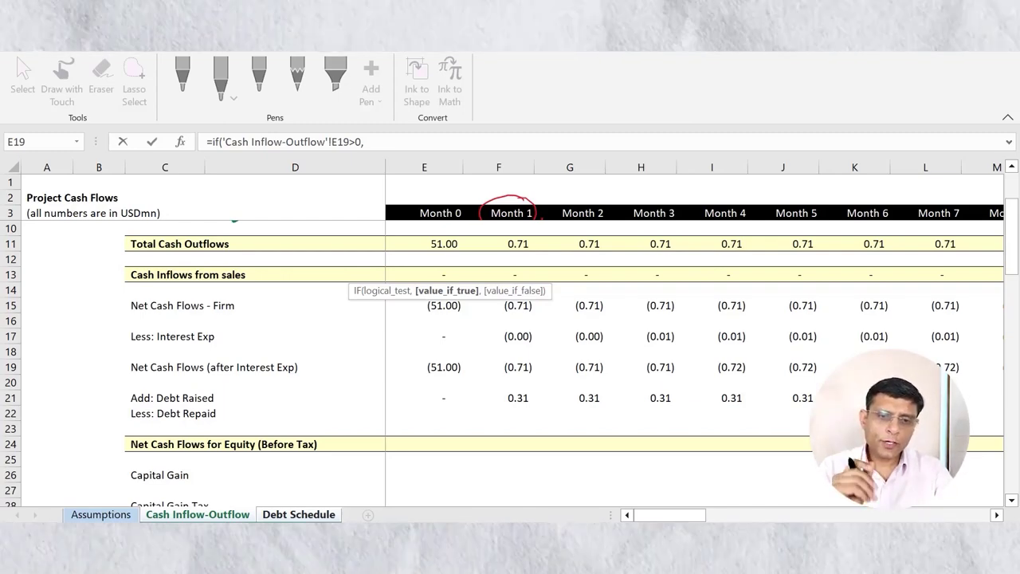
key("Escape")
Compare the Month 0 net cash flow after interest expense in E19 with the debt schedule's Month 0 opening balance in F5
left_click(197, 514)
left_click(424, 367)
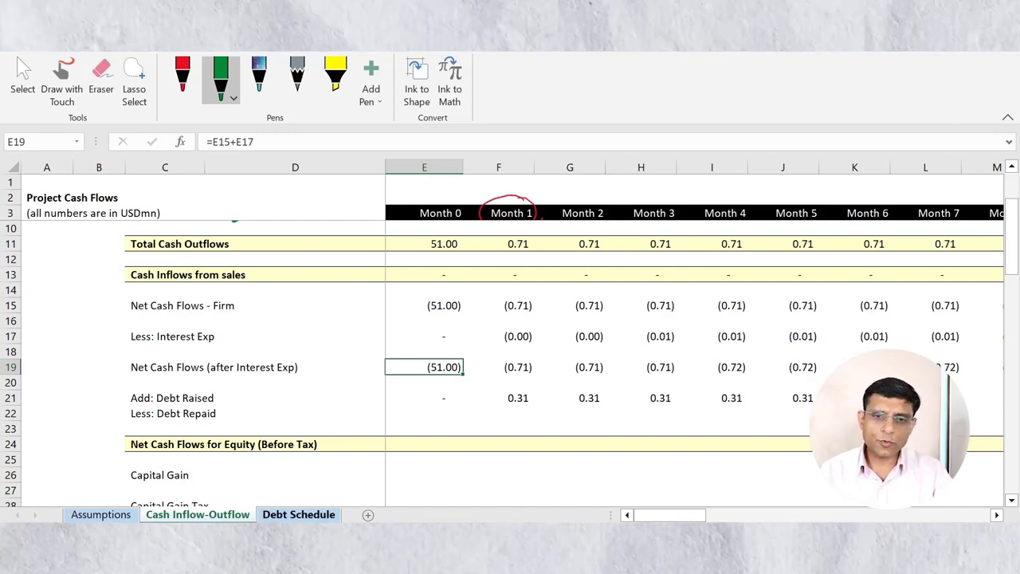
key("ctrl+Page_Down")
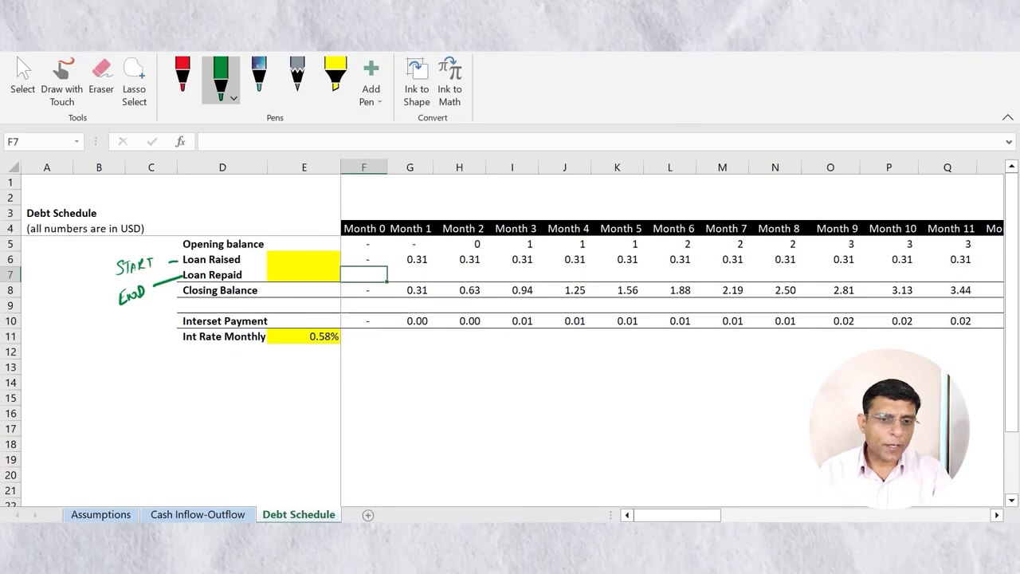
left_click(364, 244)
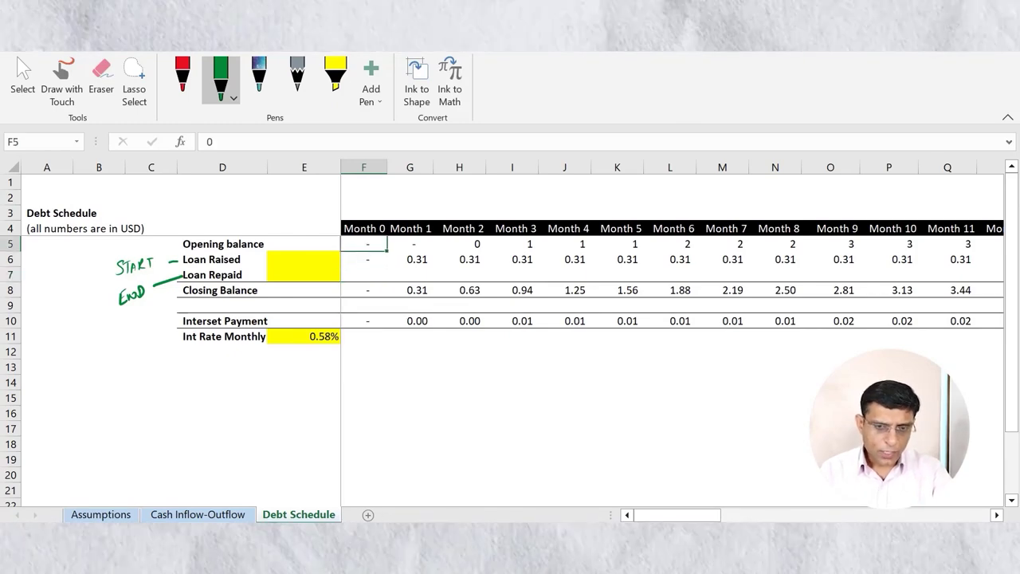
key("ctrl+Page_Up")
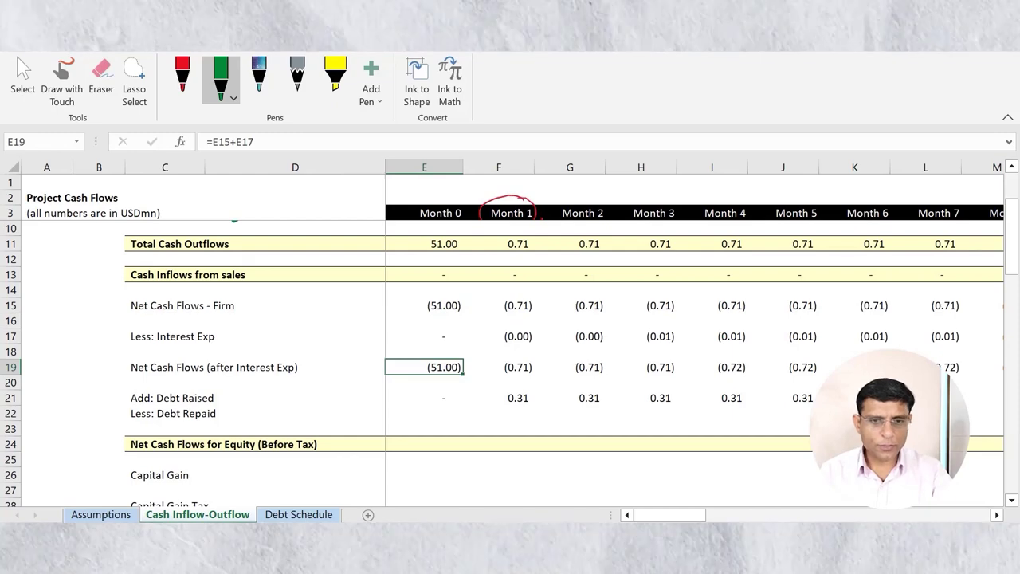
key("ctrl+Page_Down")
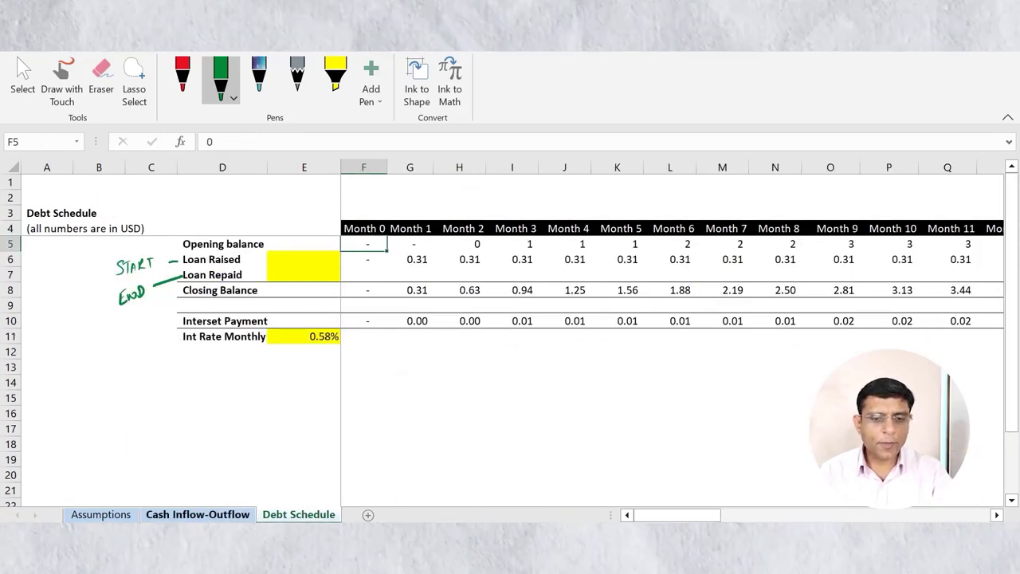
key("ctrl+Page_Up")
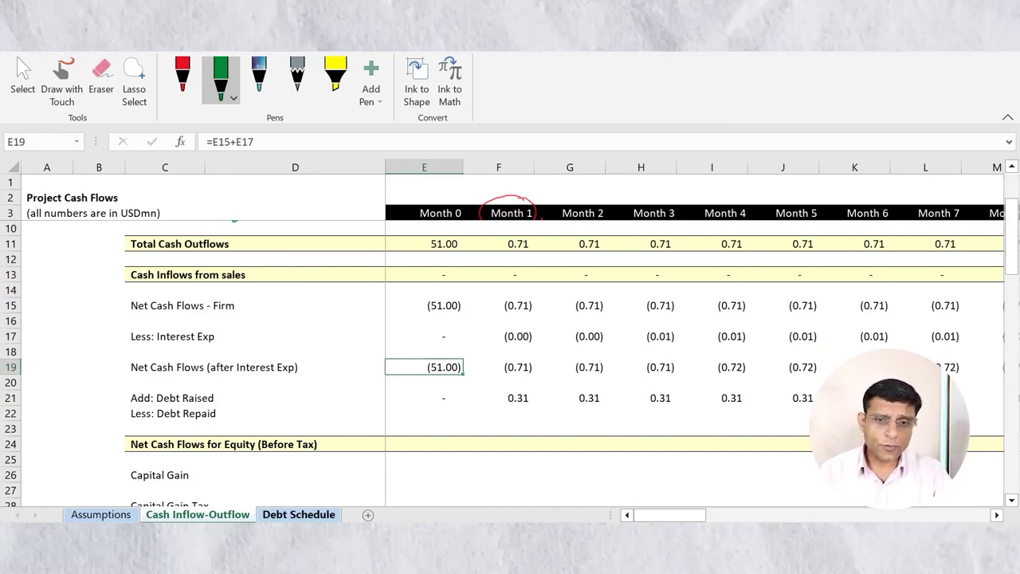
In F7 of the Debt Schedule, begin the Month 0 Loan Repaid formula with an IF test of 'Cash Inflow-Outflow'!E19>0
key("ctrl+Page_Down")
key("Down")
key("Down")
key("Down")
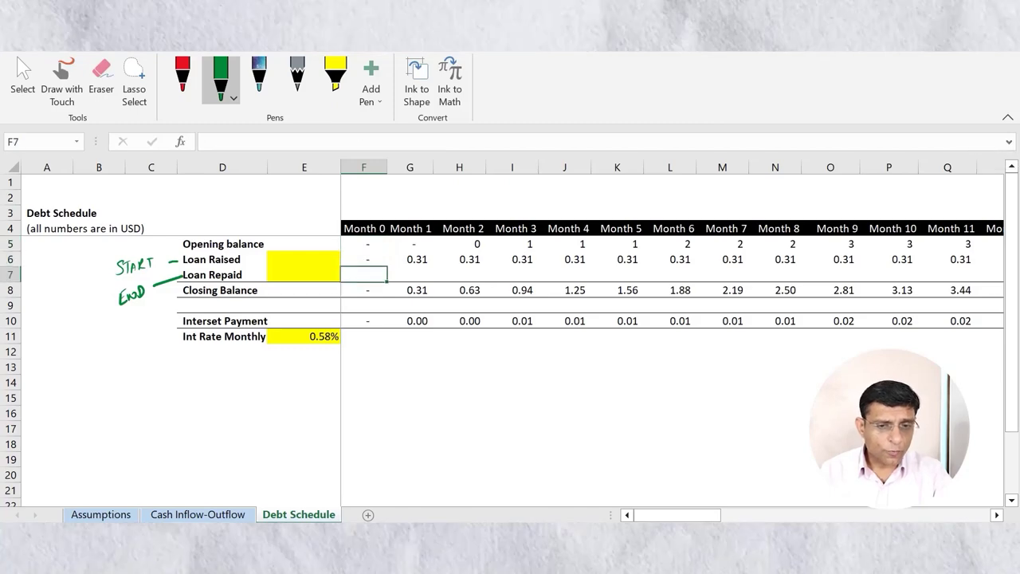
key("Left")
key("Up")
key("Right")
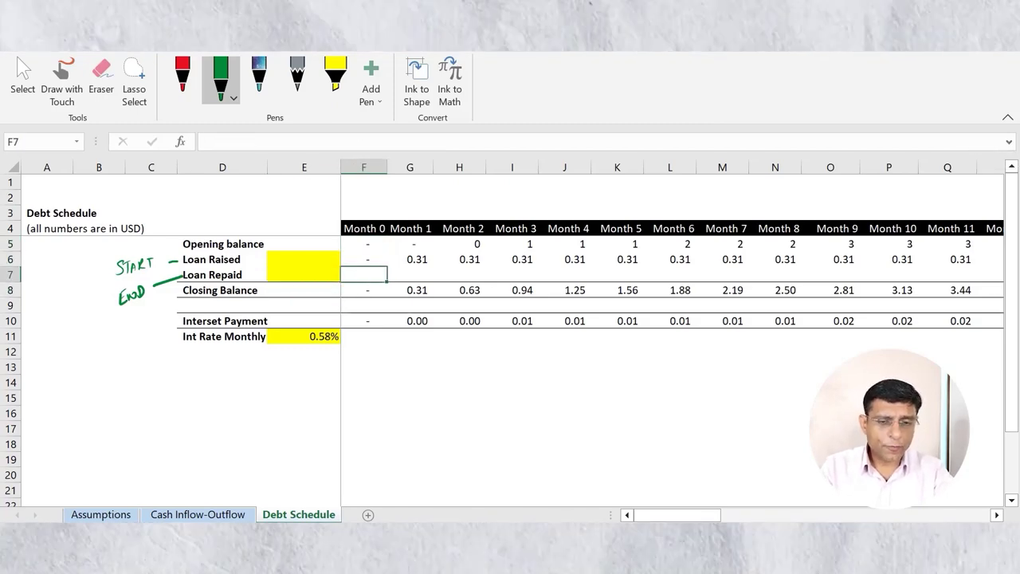
type("=i")
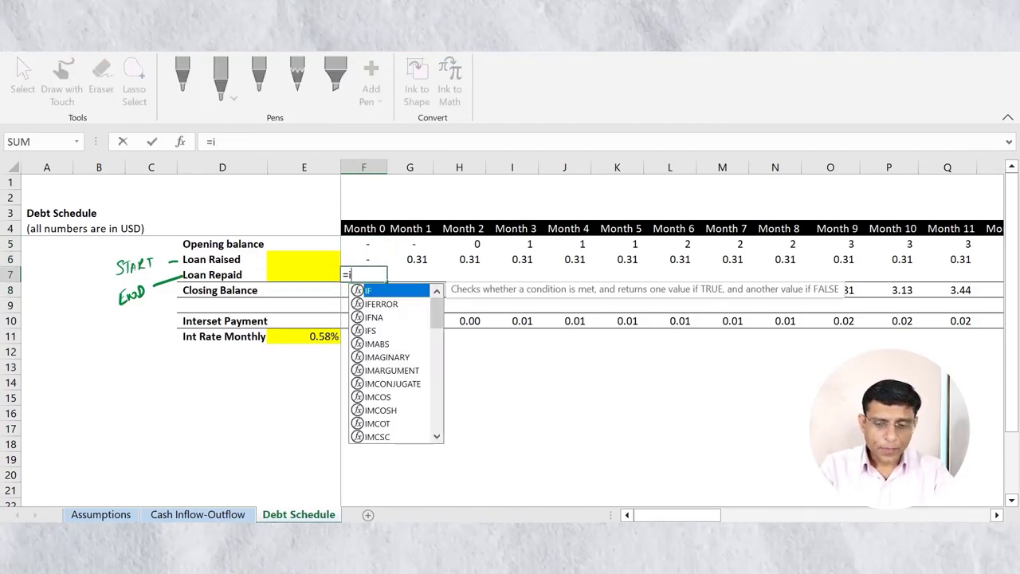
type("f(")
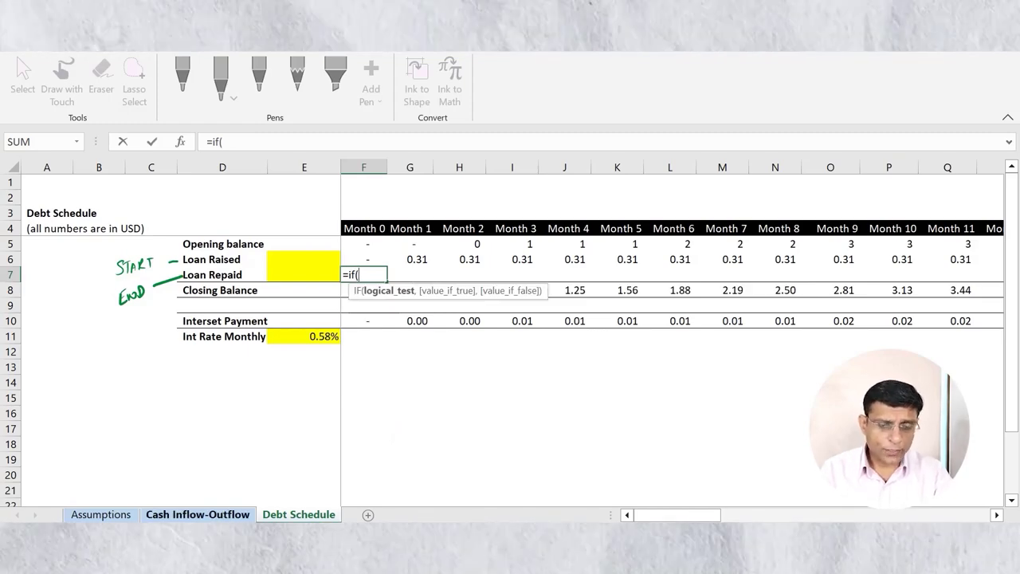
left_click(197, 514)
left_click(424, 367)
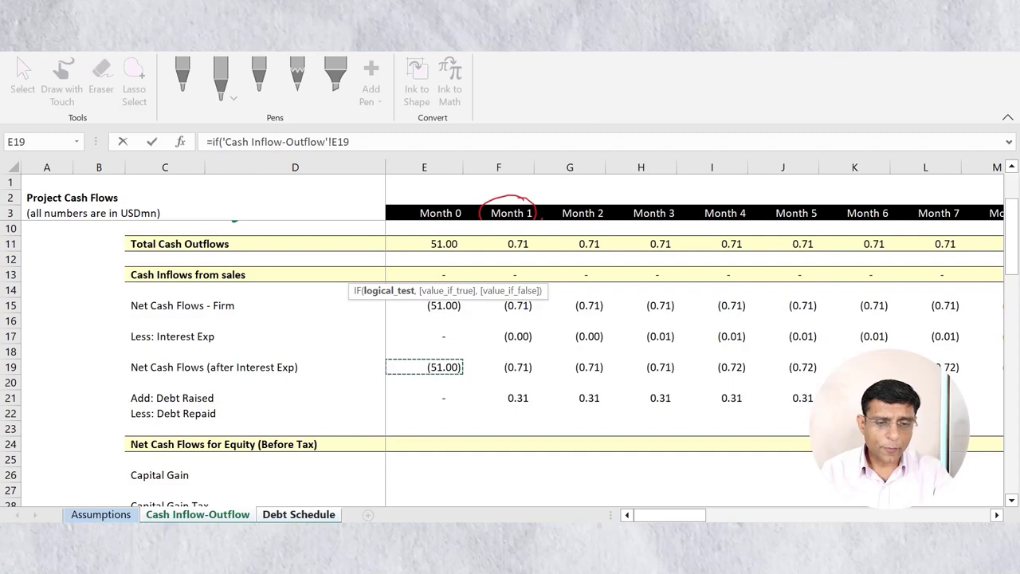
type(">")
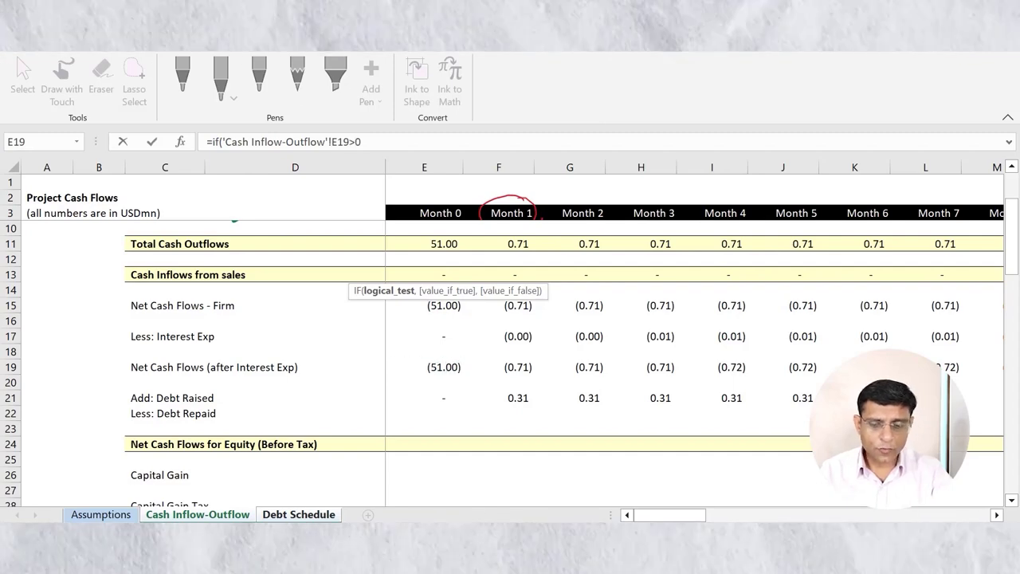
type("0,")
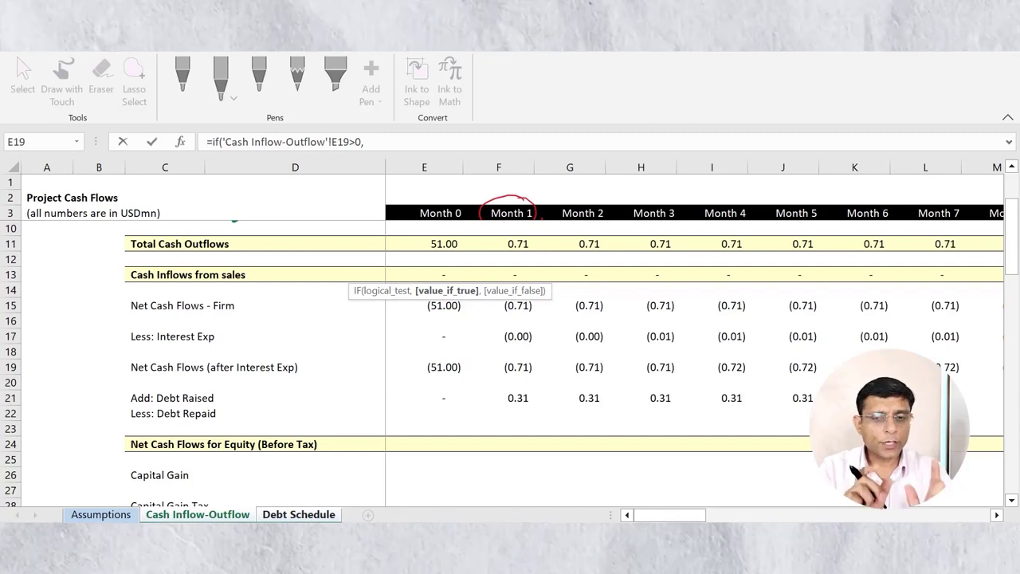
Complete the F7 formula with MIN('Cash Inflow-Outflow'!E19,'Debt Schedule'!F5) as the true value and 0 as the false value
type("min(")
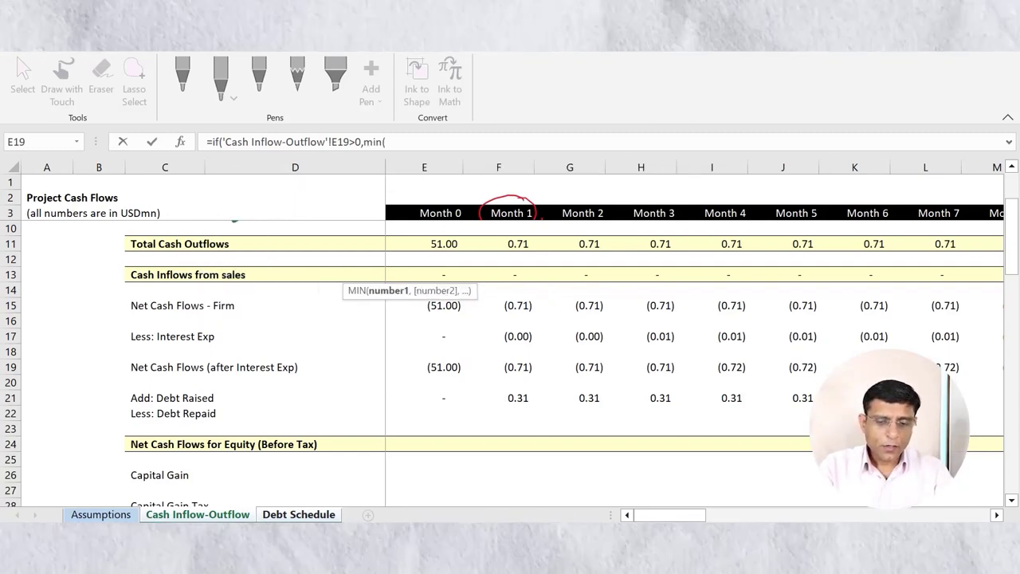
key("Up")
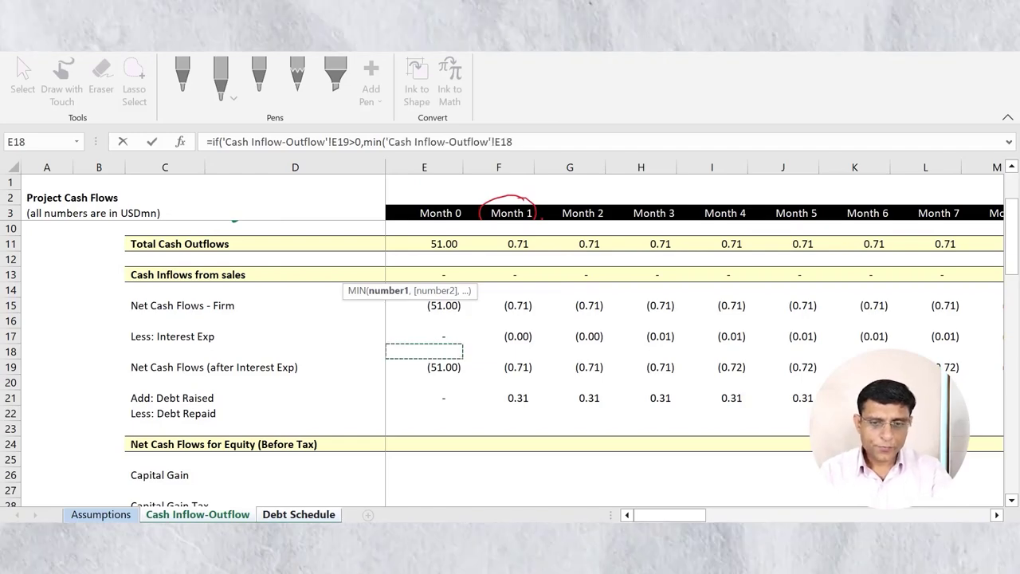
key("Down")
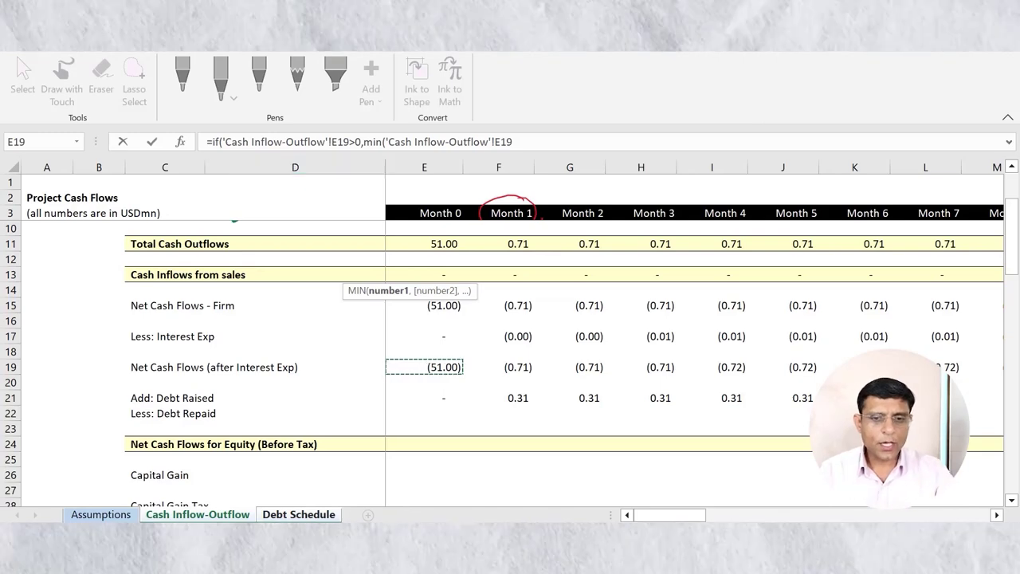
left_click(513, 142)
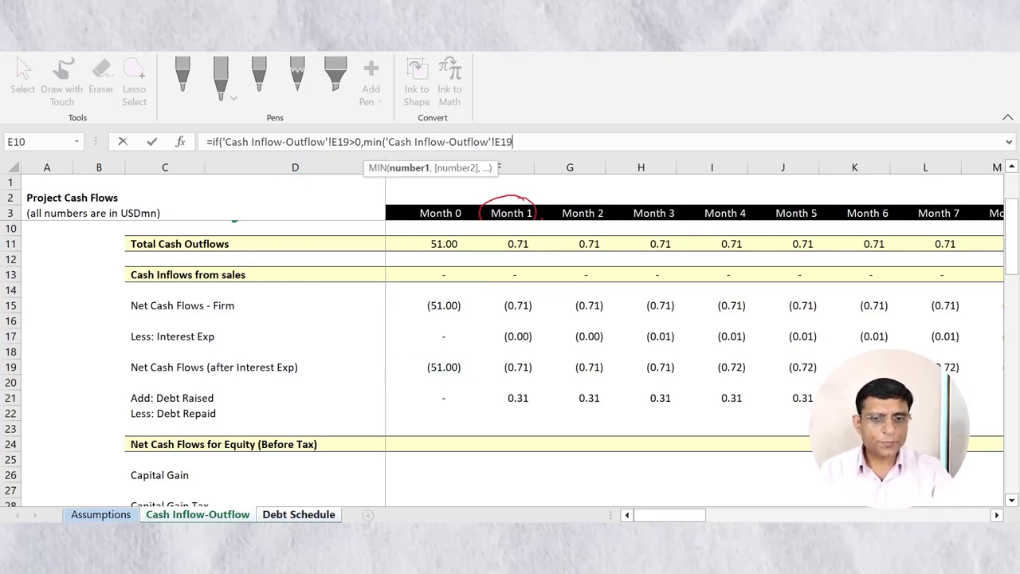
type(",")
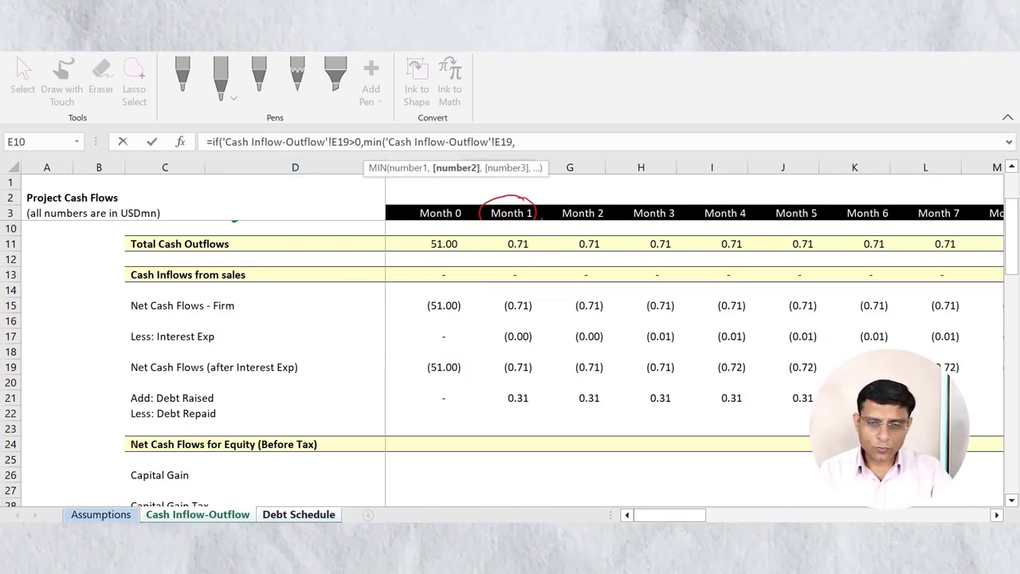
left_click(299, 515)
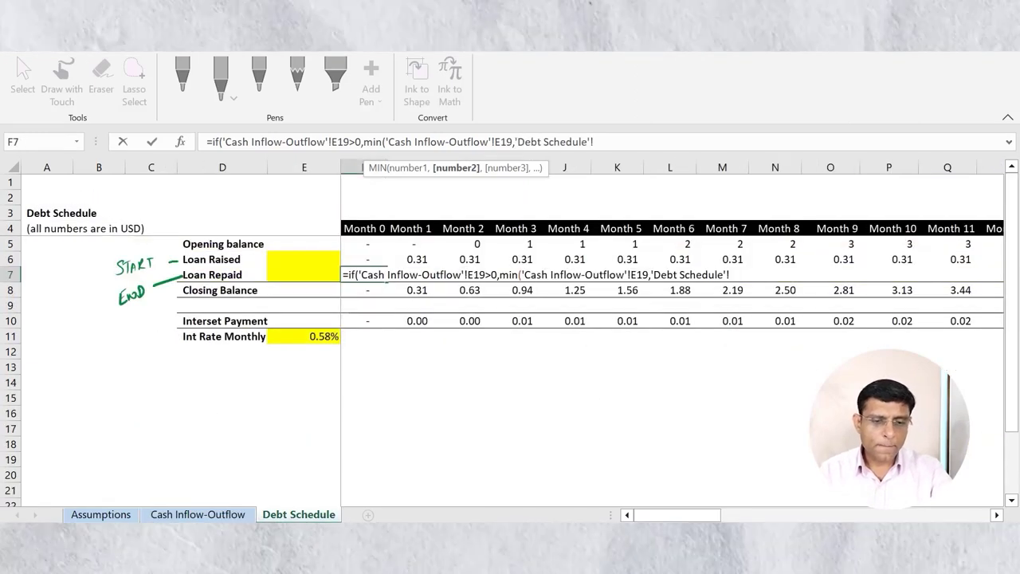
left_click(364, 244)
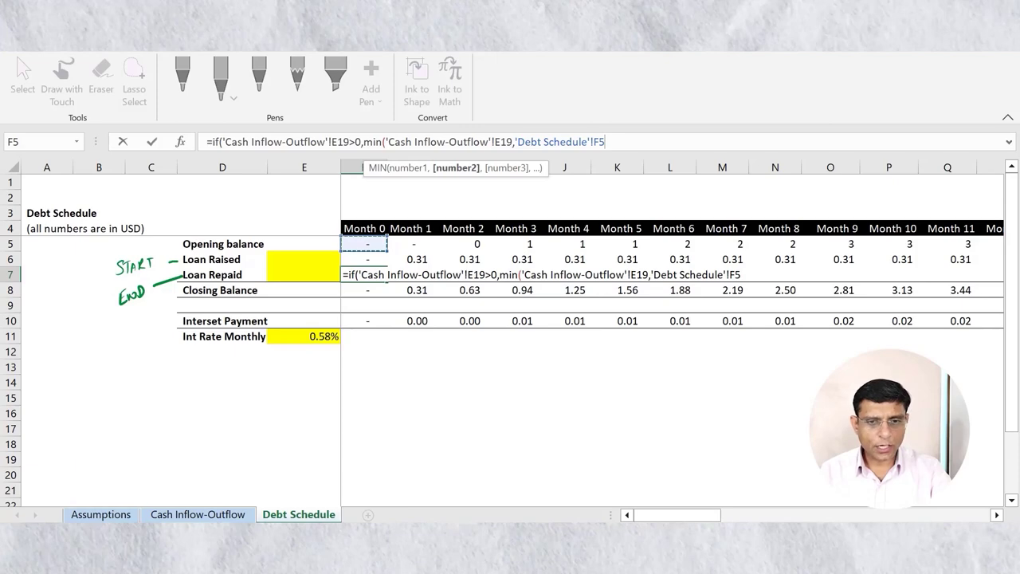
type(")")
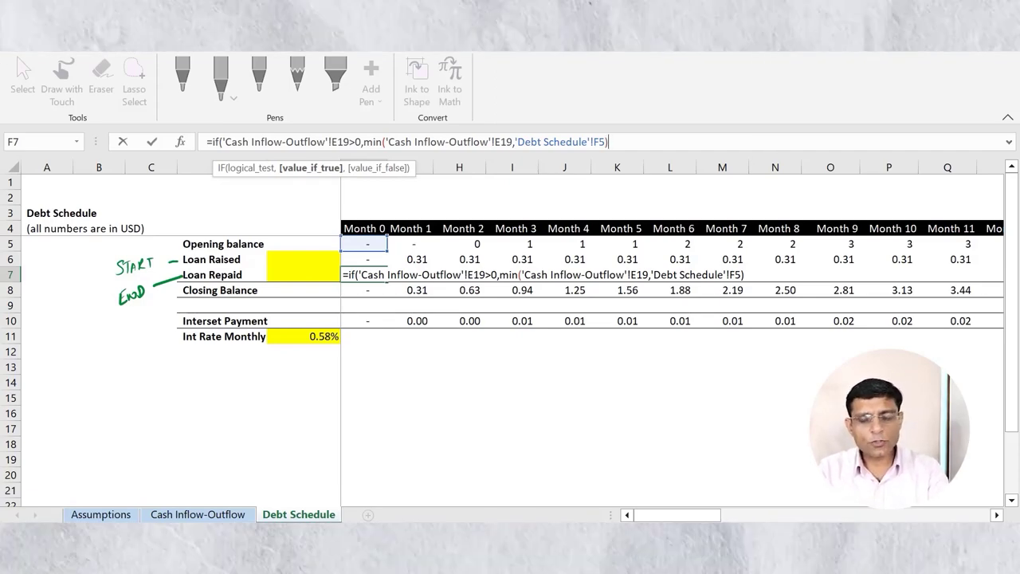
type(",0")
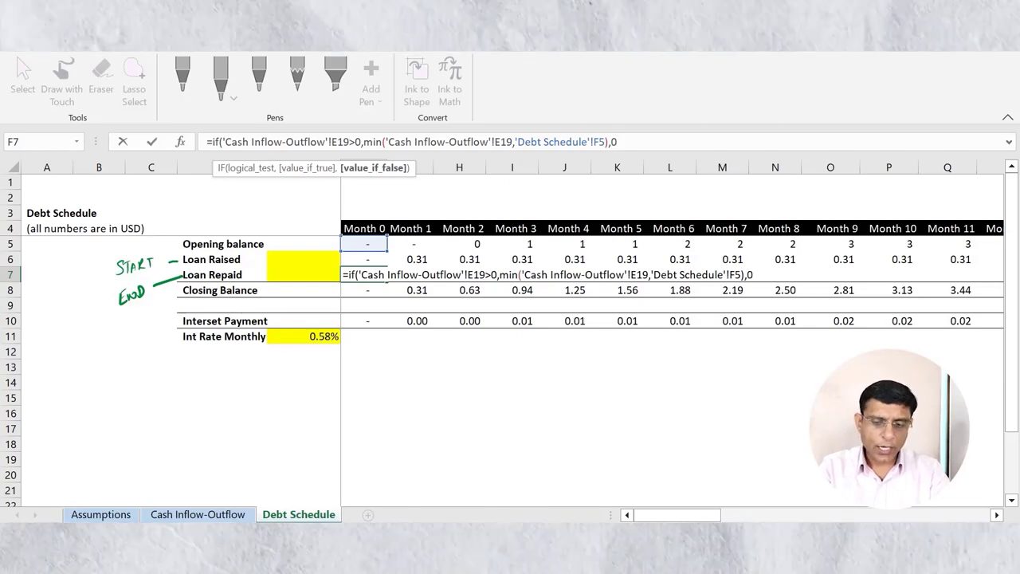
type(")")
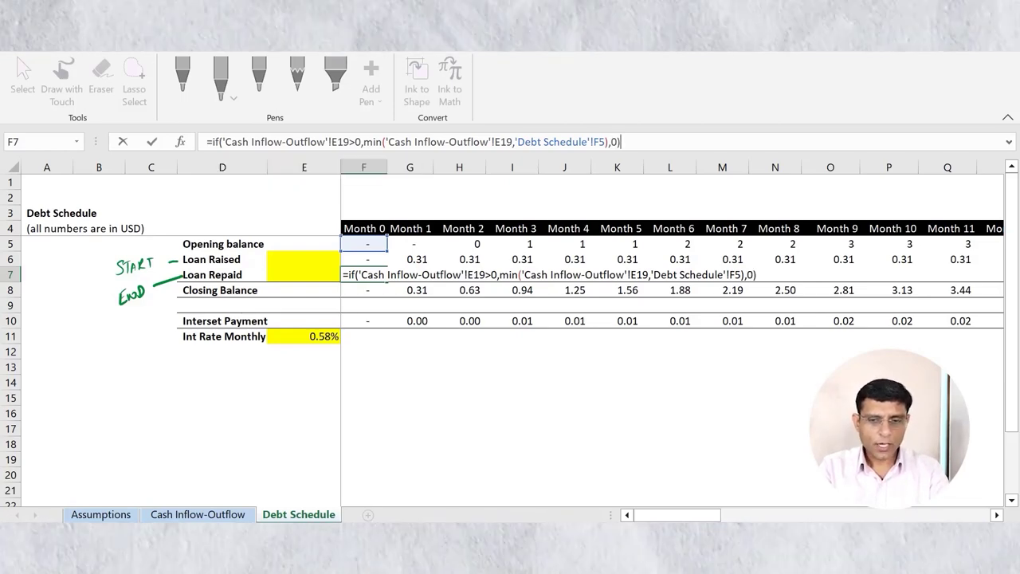
key("Return")
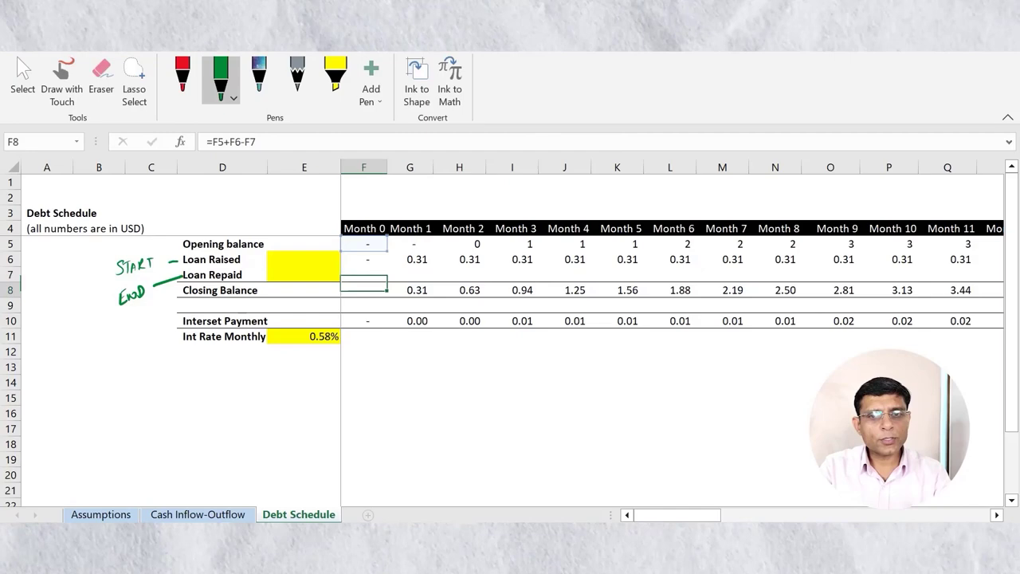
Review the Month 0 Loan Repaid formula in F7 and fill it across row 7 through Month 48
key("Up")
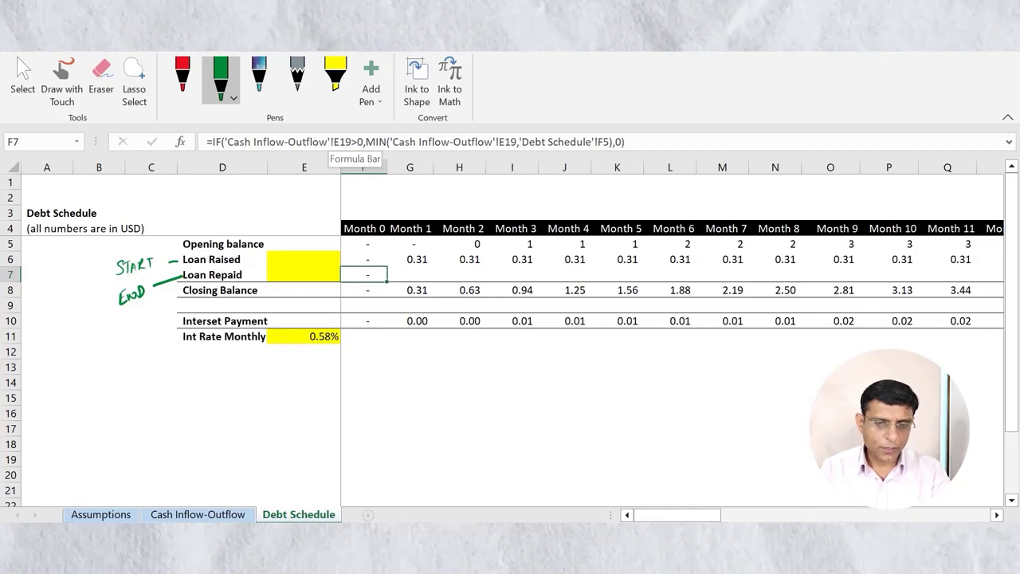
left_click(332, 142)
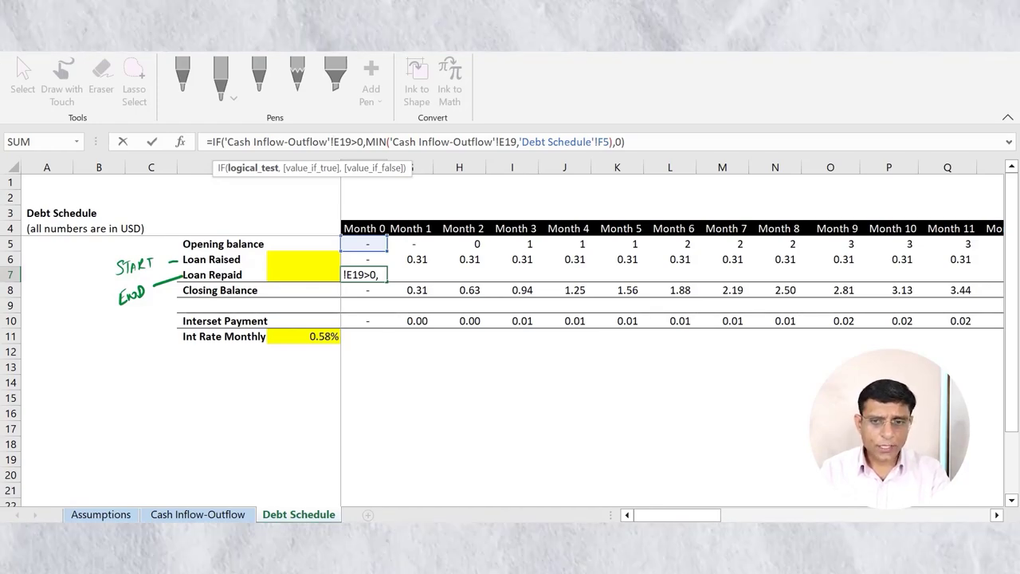
key("ctrl+Return")
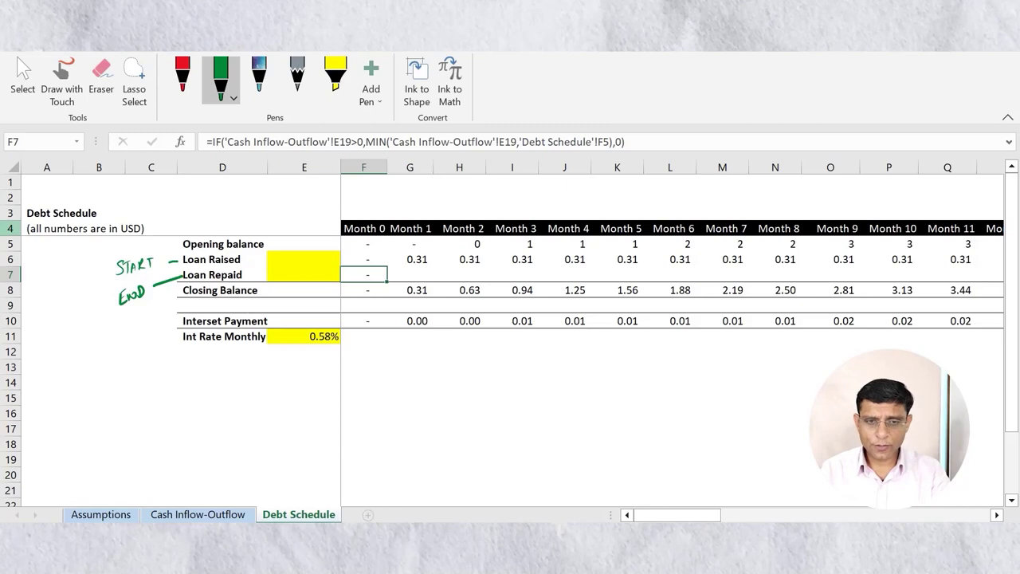
left_click_drag(387, 282, 1006, 275)
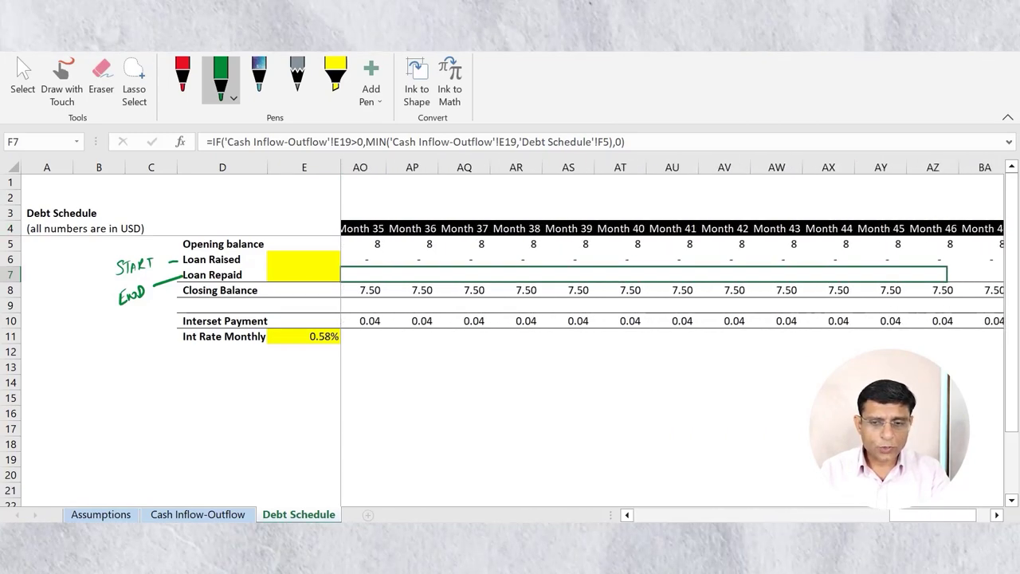
key("shift+Right")
key("shift+Right")
key("ctrl+r")
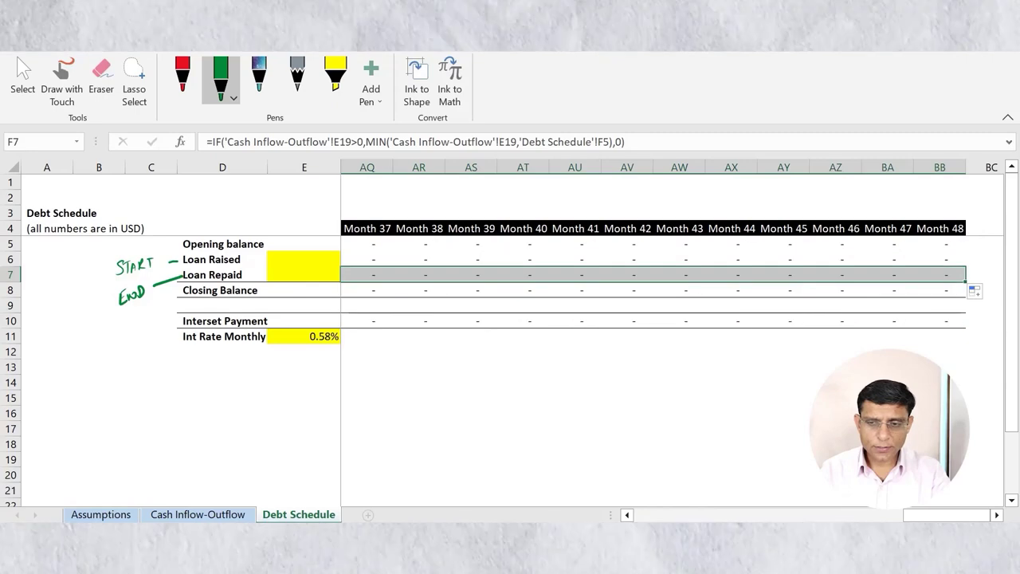
Compare the Month 25 Loan Repaid in AE7 with the Month 25 net cash flow after interest expense in AD19 of Cash Inflow-Outflow
scroll(674, 245, "left", 10)
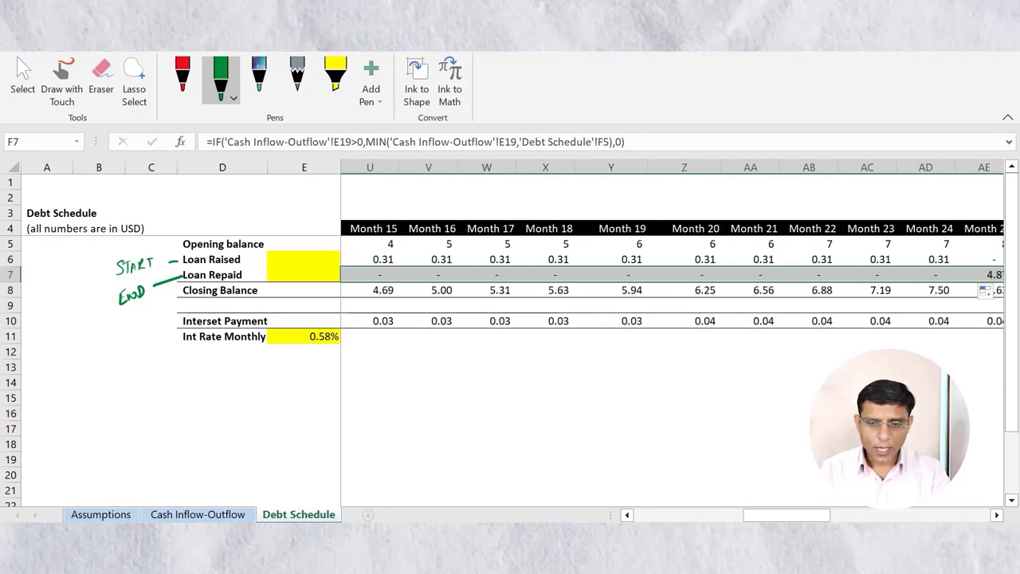
left_click(866, 275)
key("Right")
key("Right")
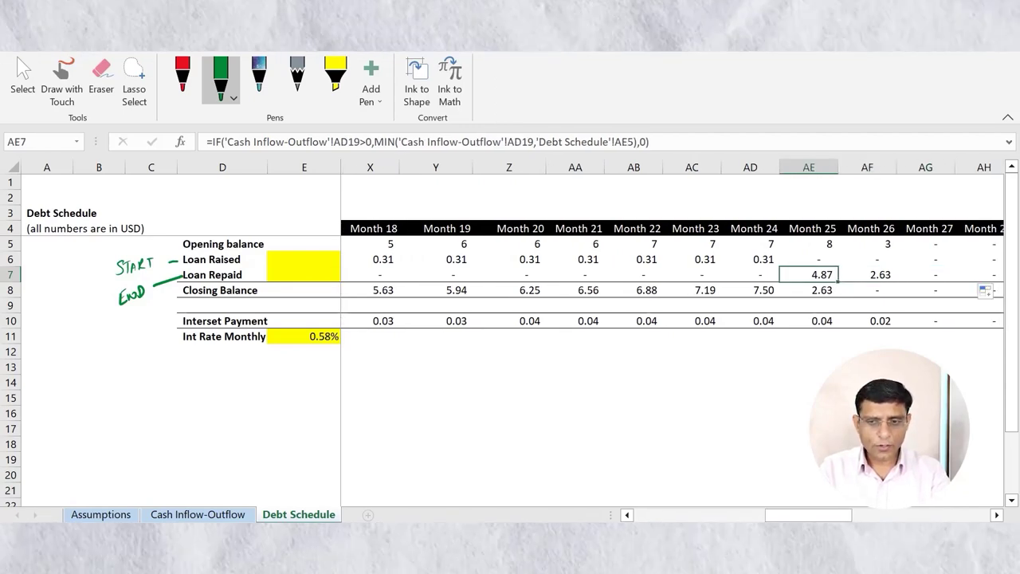
key("ctrl+Page_Up")
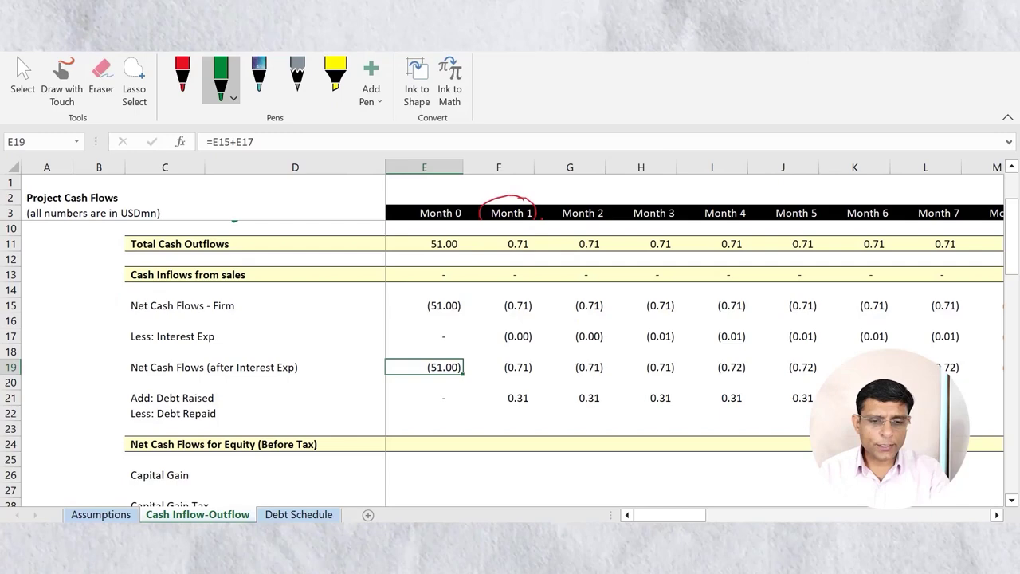
key("Right")
key("Right")
key("Right")
key("Right")
key("Right")
key("Right")
key("Right")
key("Right")
key("Right")
key("Right")
key("Right")
key("Right")
key("Right")
key("Right")
key("Right")
key("Right")
key("Right")
key("Right")
key("Right")
key("Right")
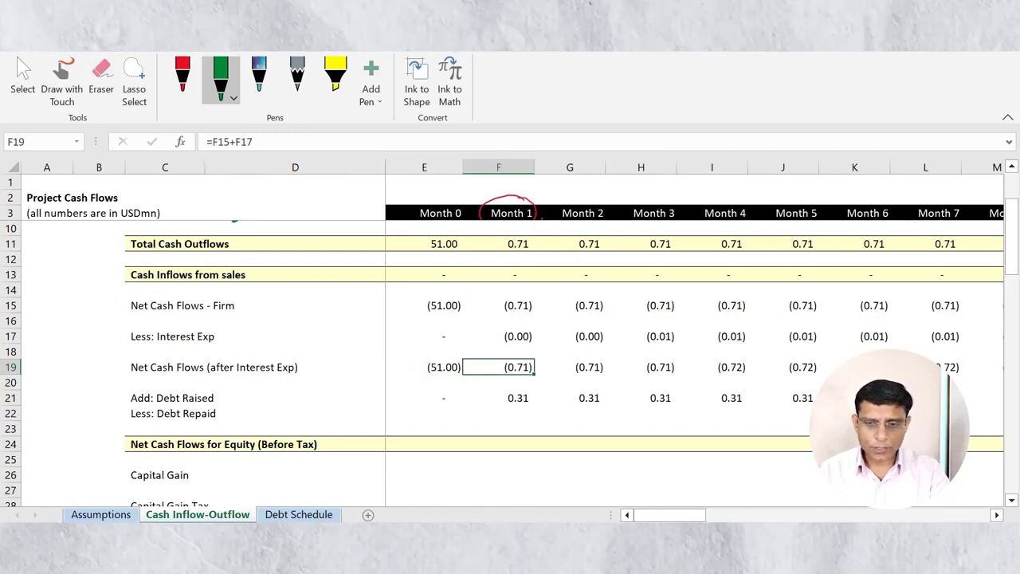
key("Right")
key("Right")
key("Right")
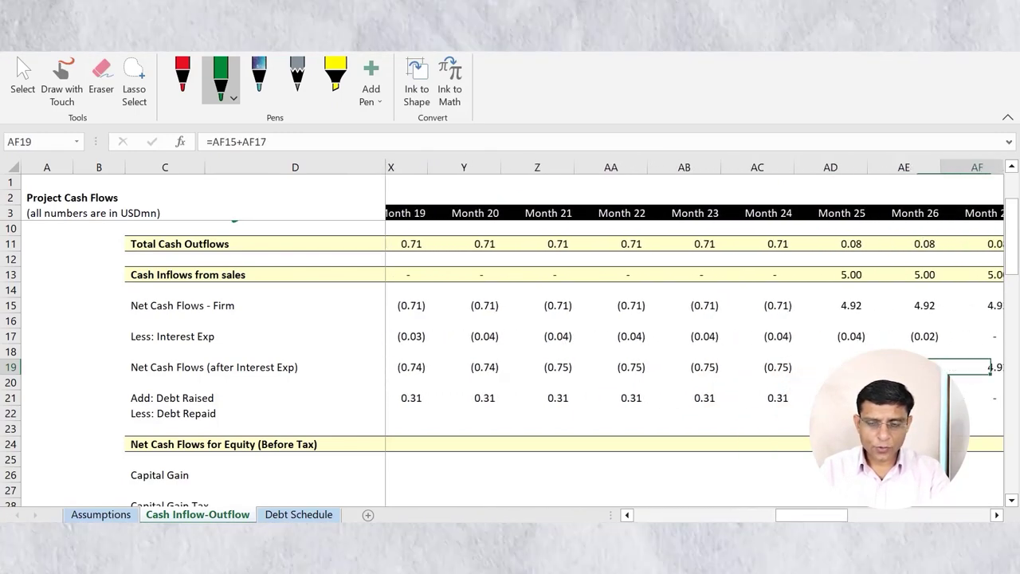
key("Left")
key("Left")
key("Left")
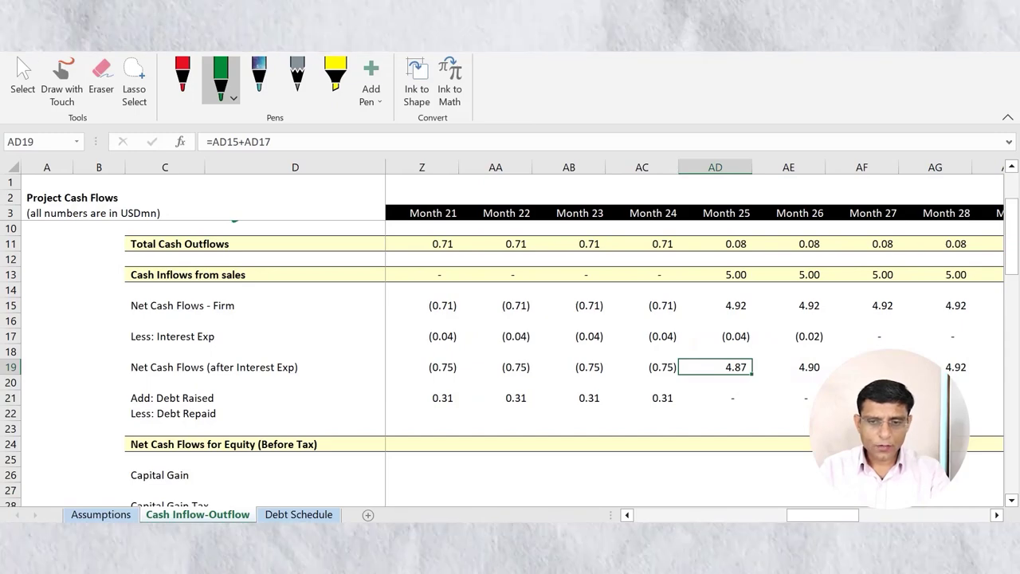
Check Month 25 Loan Repaid against its opening balance in AE5, and Month 26 Loan Repaid in AF7 against the net cash flow in AE19
key("ctrl+Page_Down")
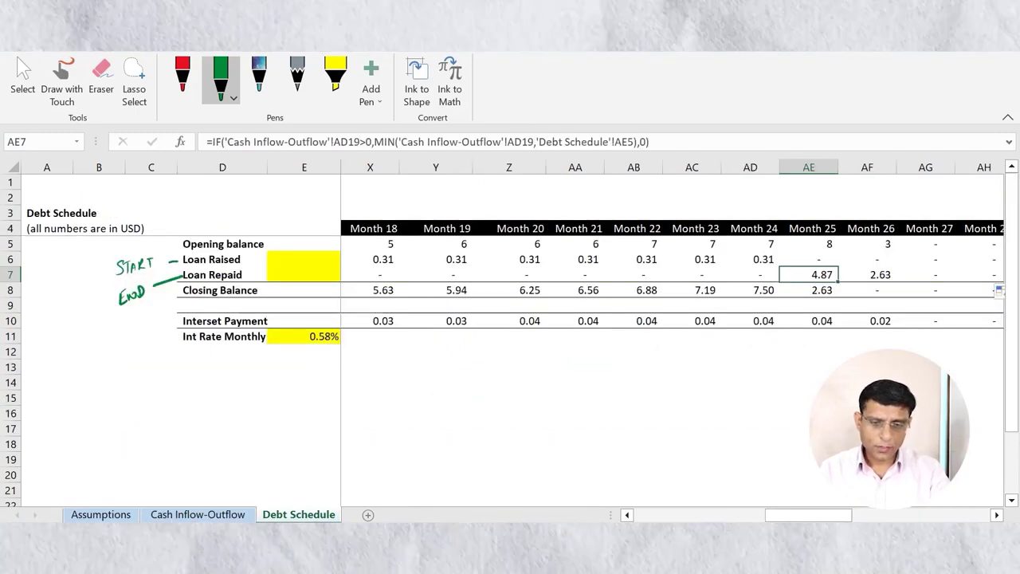
key("Up")
key("Up")
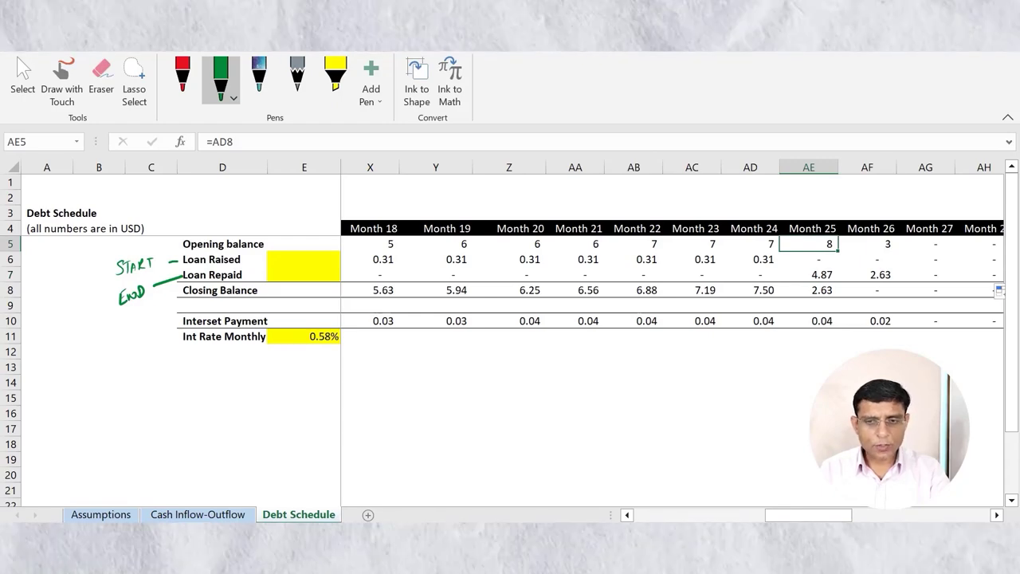
key("Down")
key("Down")
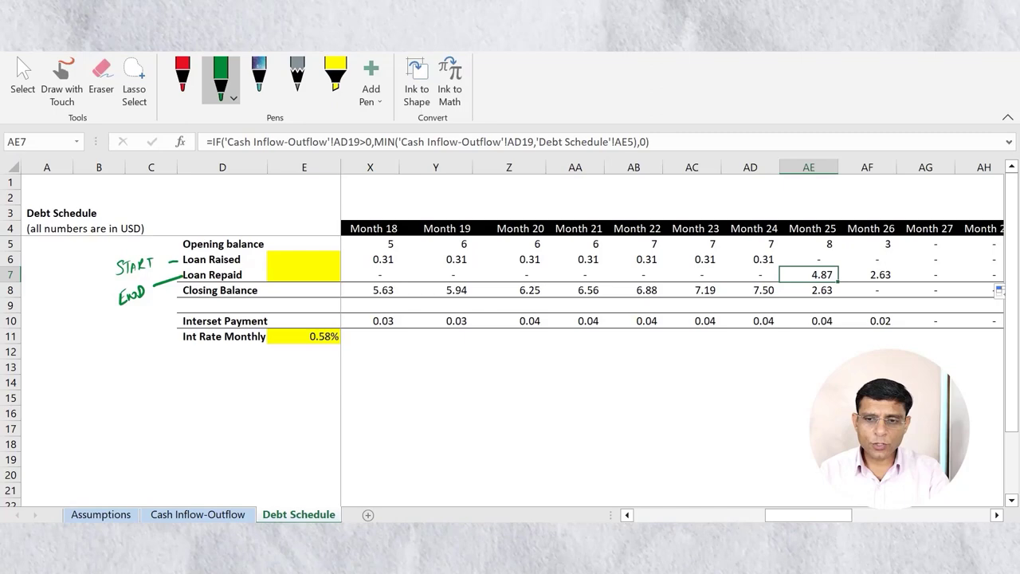
key("Right")
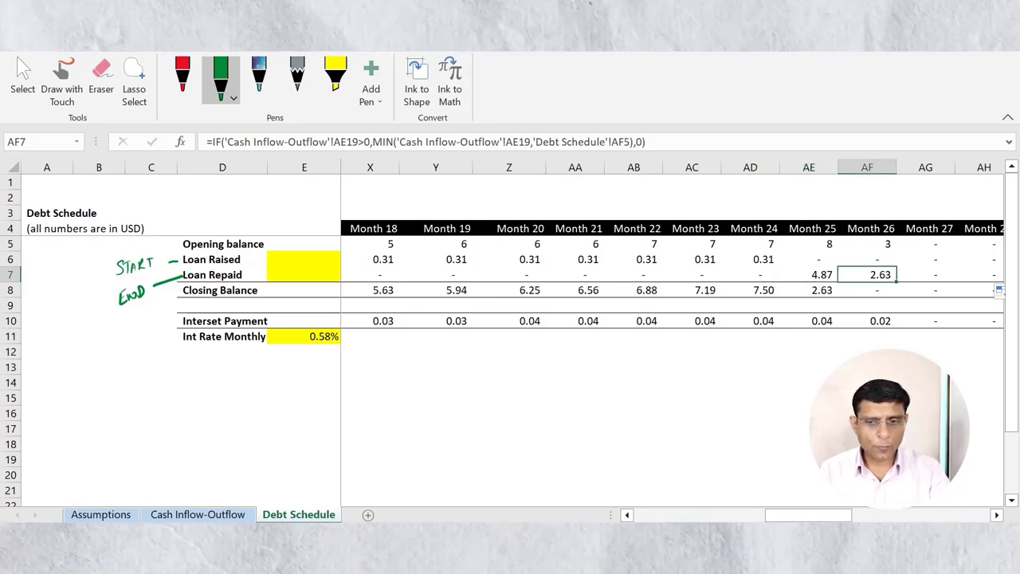
key("ctrl+Page_Up")
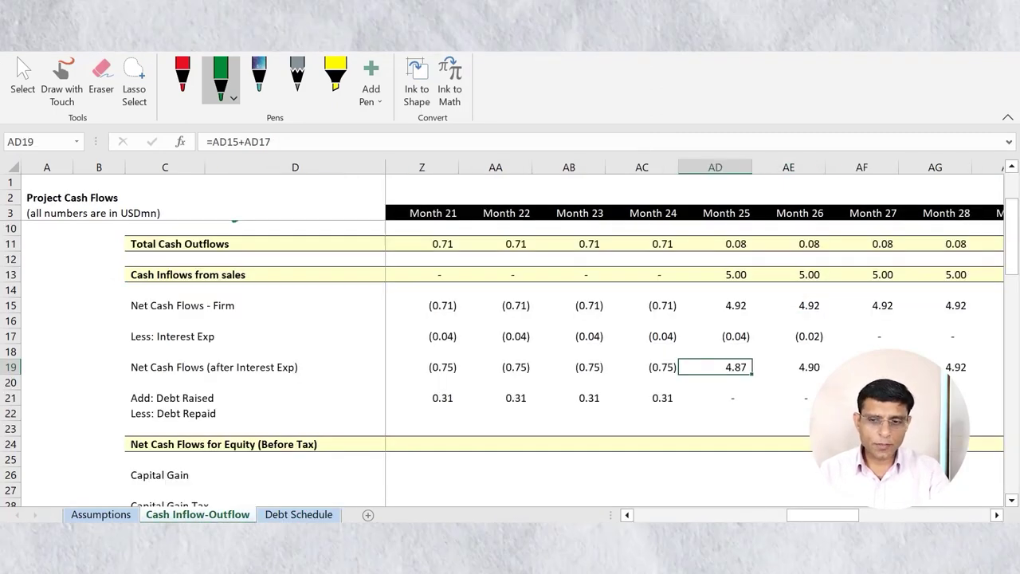
key("Right")
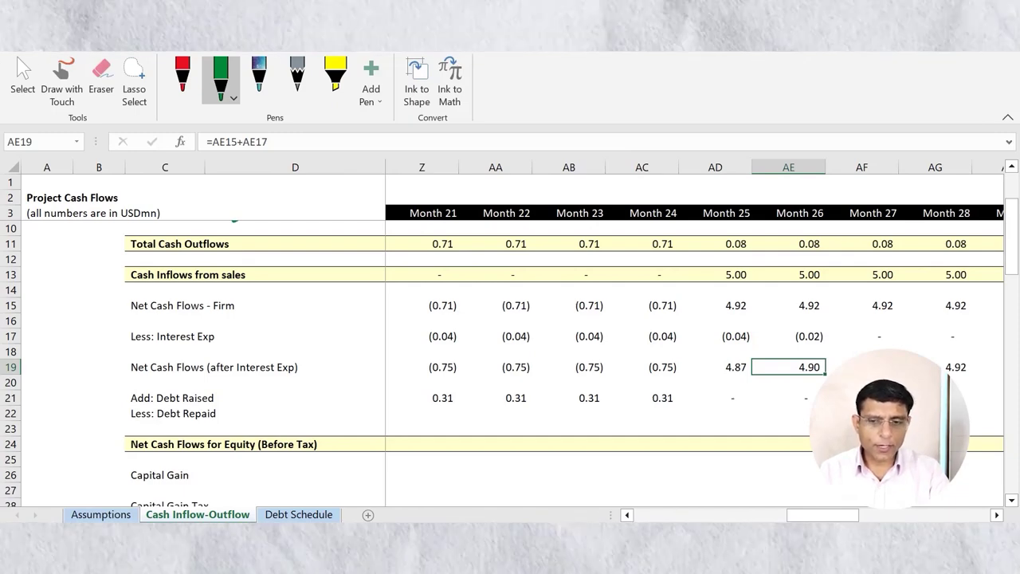
Compare the Month 26 opening balance in AF5 of Debt Schedule with the Month 26 Loan Repaid in AF7
key("ctrl+Page_Down")
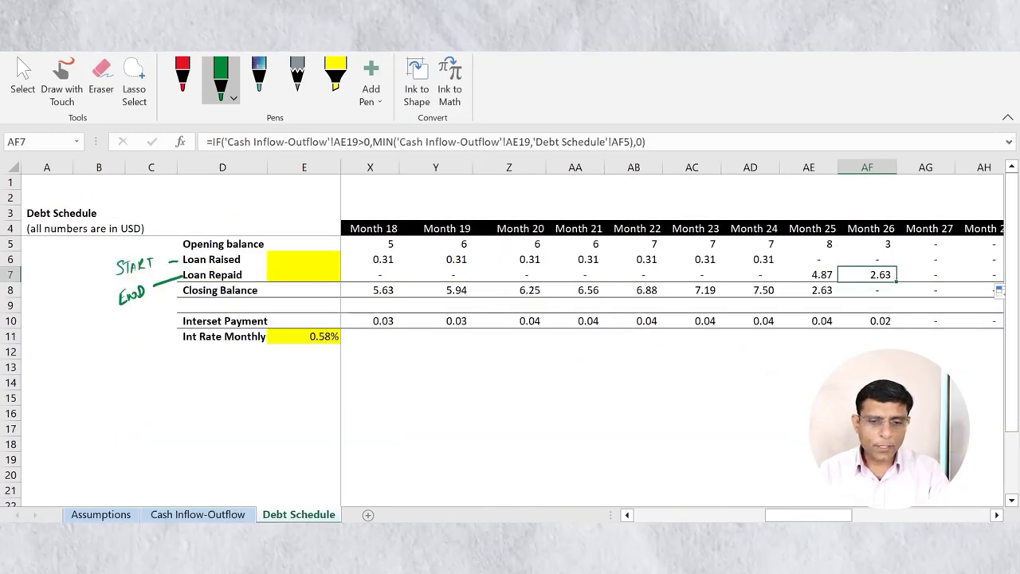
key("Up")
key("Up")
key("Down")
key("Down")
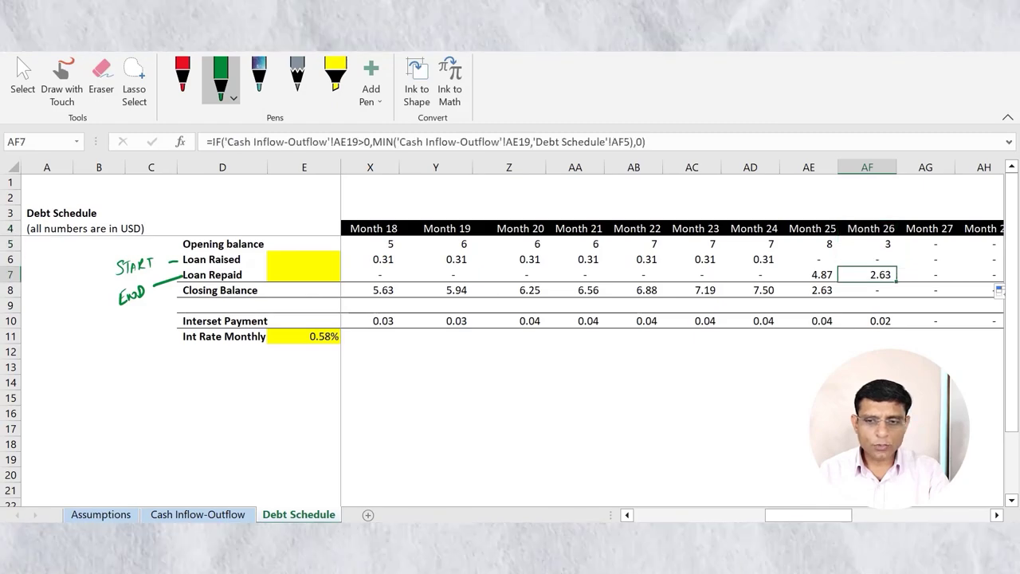
Display the Opening balance values in row 5, from Month 0 through Month 48, with four decimal places
key("Up")
key("Up")
key("shift+Left")
key("shift+Left")
key("shift+Left")
key("shift+Left")
key("shift+Left")
key("shift+Left")
key("shift+Left")
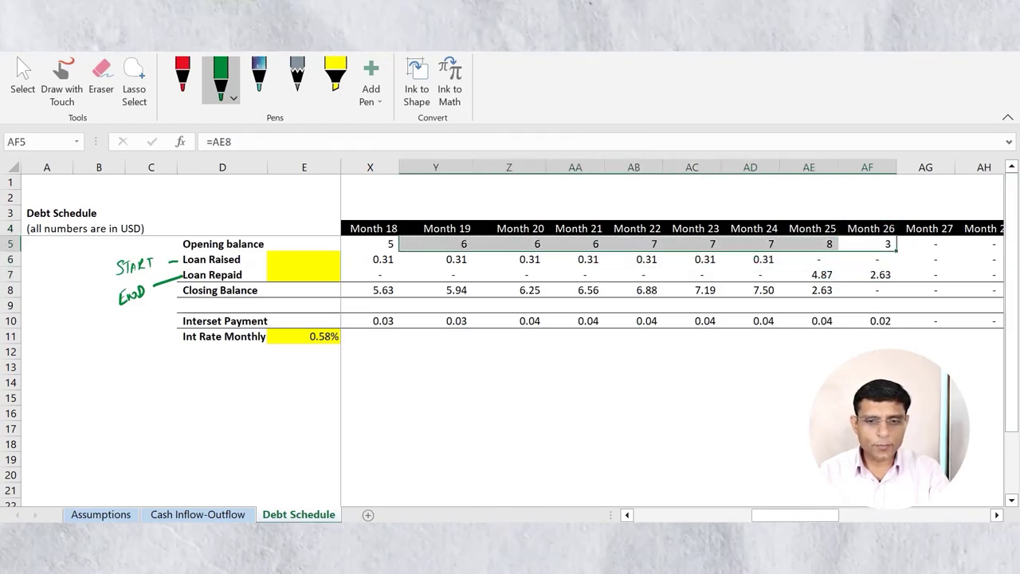
scroll(670, 287, "left", 6)
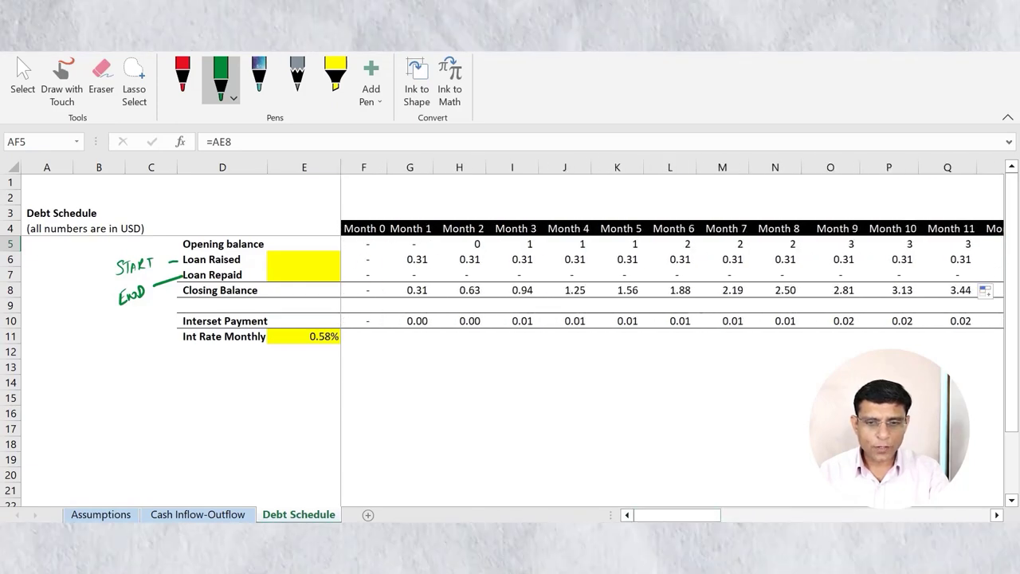
left_click(363, 243)
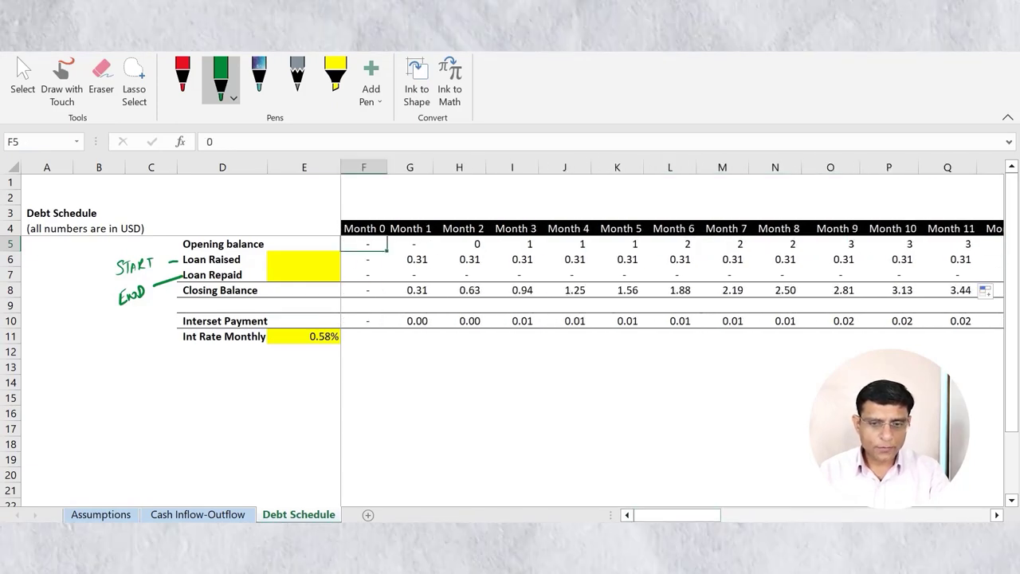
key("ctrl+shift+Right")
key("alt+h")
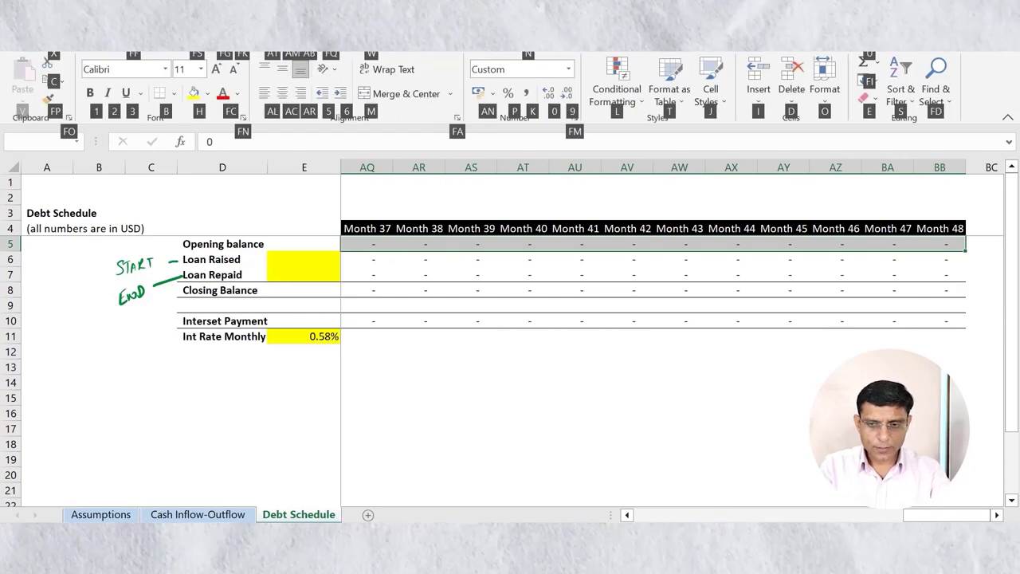
key("Escape")
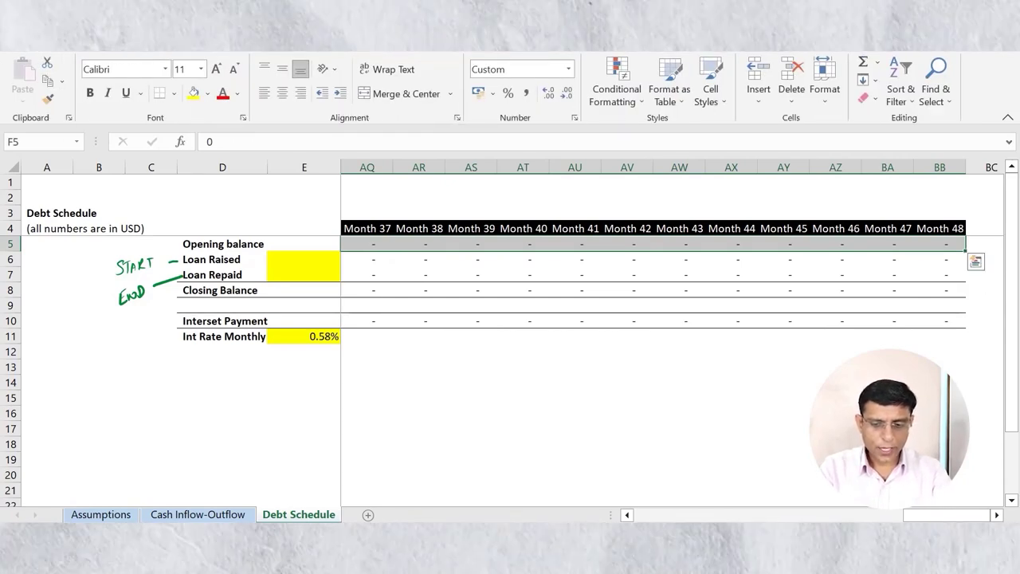
key("alt+h")
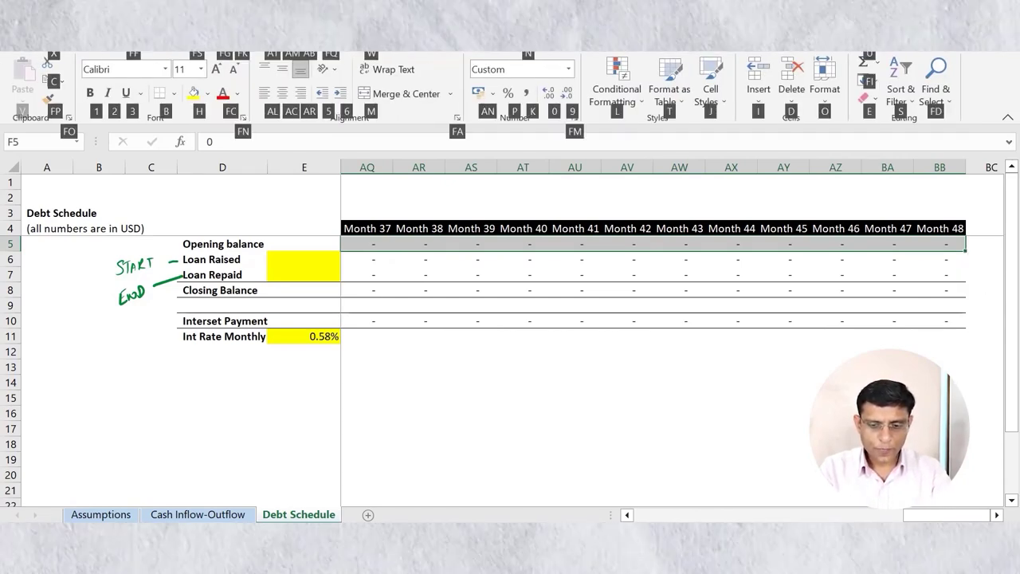
key("9")
Review the Opening balance row through Month 26 and check AF5 against the Month 26 Loan Repaid in AF7
key("Left")
key("Right")
key("Right")
key("Right")
key("Right")
key("Right")
key("Right")
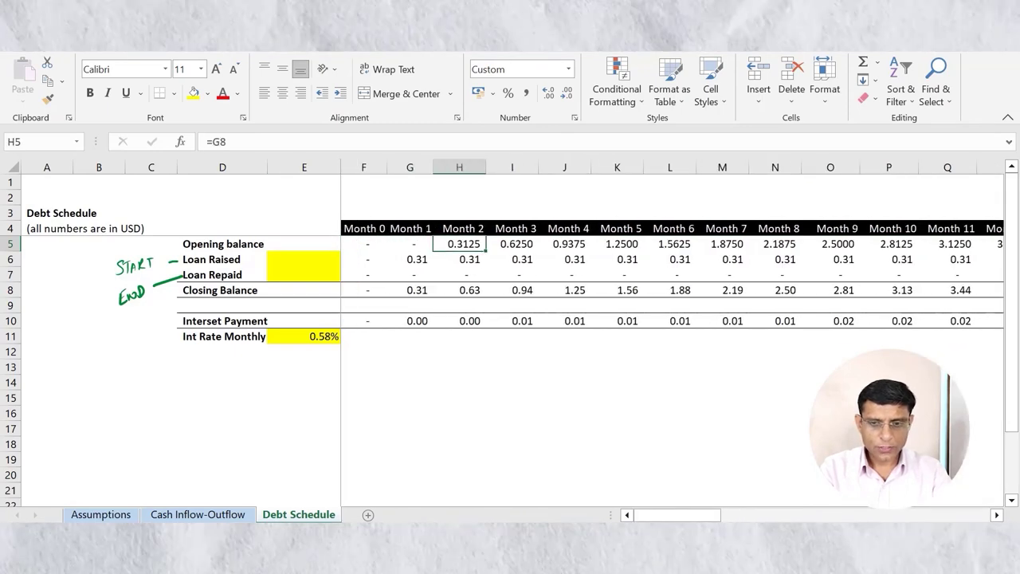
key("Right")
key("Right")
key("Right")
key("Right")
key("Right")
key("Right")
key("Right")
key("Right")
key("Right")
key("Right")
key("Right")
key("Right")
key("Right")
key("Right")
key("Right")
key("Right")
key("Right")
key("Right")
key("Right")
key("Right")
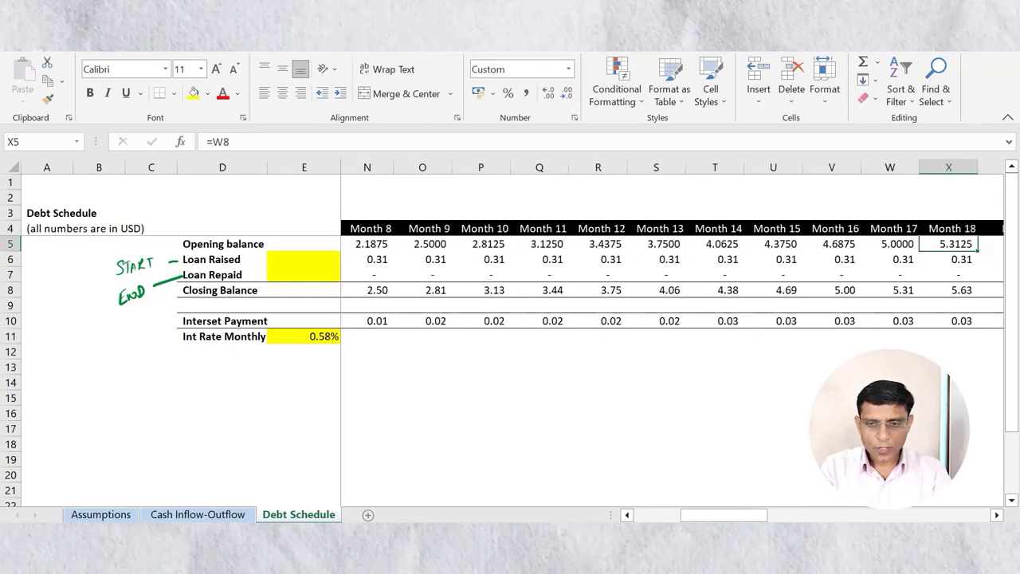
key("Left")
key("Left")
key("Left")
key("Left")
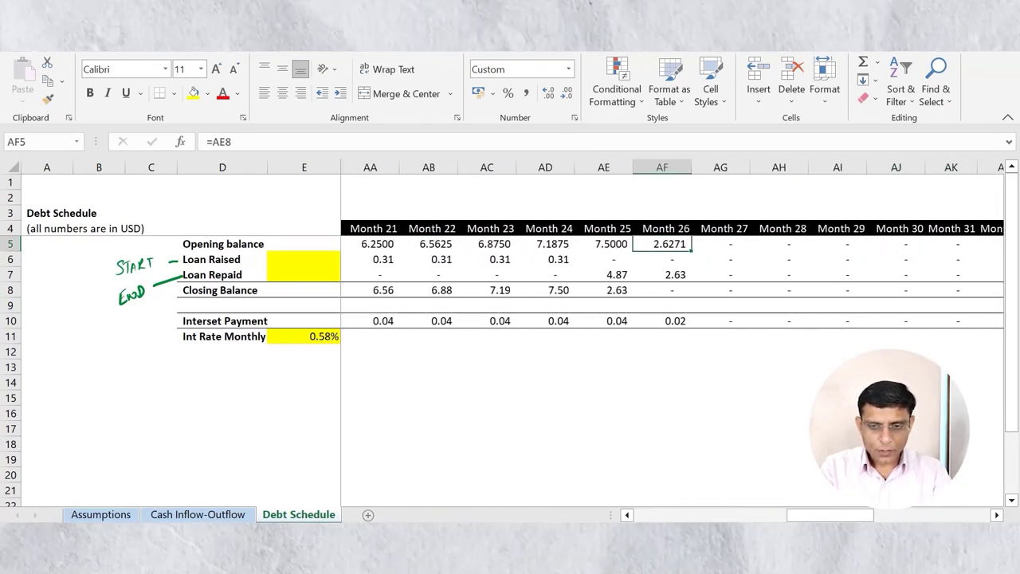
key("Down")
key("Down")
key("Up")
key("Up")
Format the Opening balance values in row 5, from Month 0 through Month 48, with two decimal places
key("Left")
key("Left")
key("Left")
key("Left")
key("Left")
key("Left")
key("Left")
key("Left")
key("Left")
key("Left")
key("Left")
key("Left")
key("Left")
key("Left")
key("Left")
key("Left")
key("Left")
key("Left")
key("Left")
key("Left")
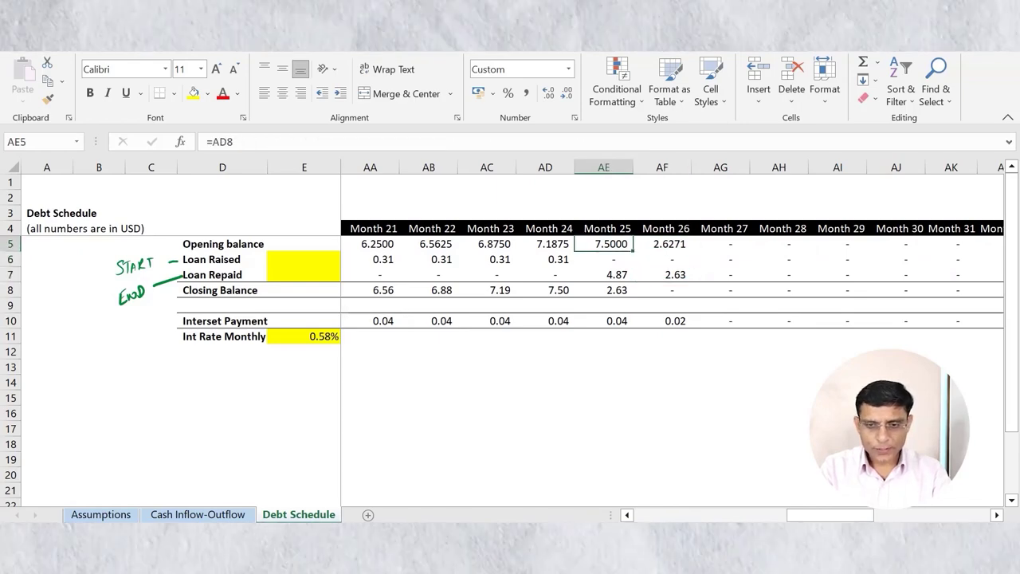
key("Right")
key("Right")
key("Right")
key("Right")
key("Right")
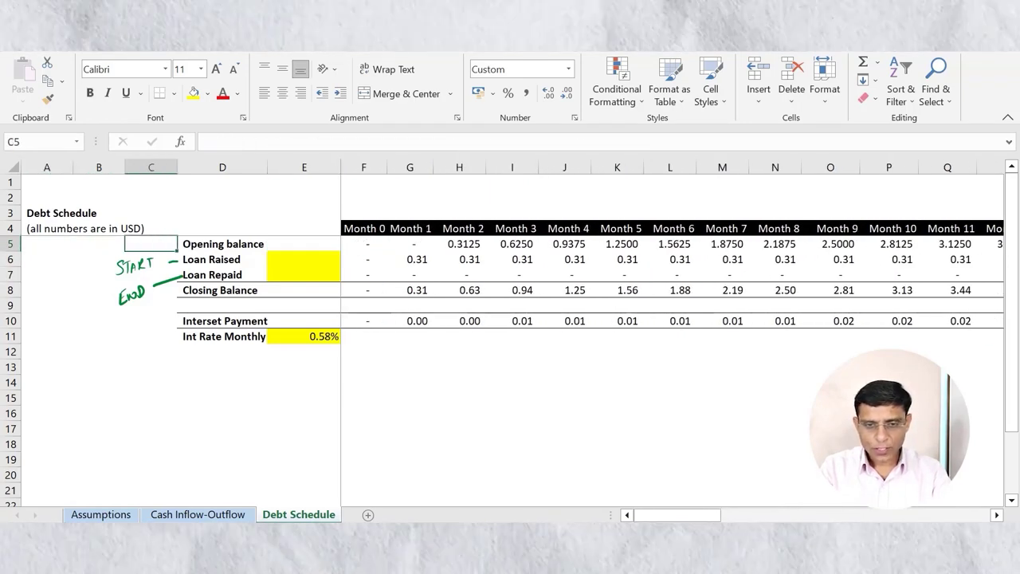
key("ctrl+shift+Right")
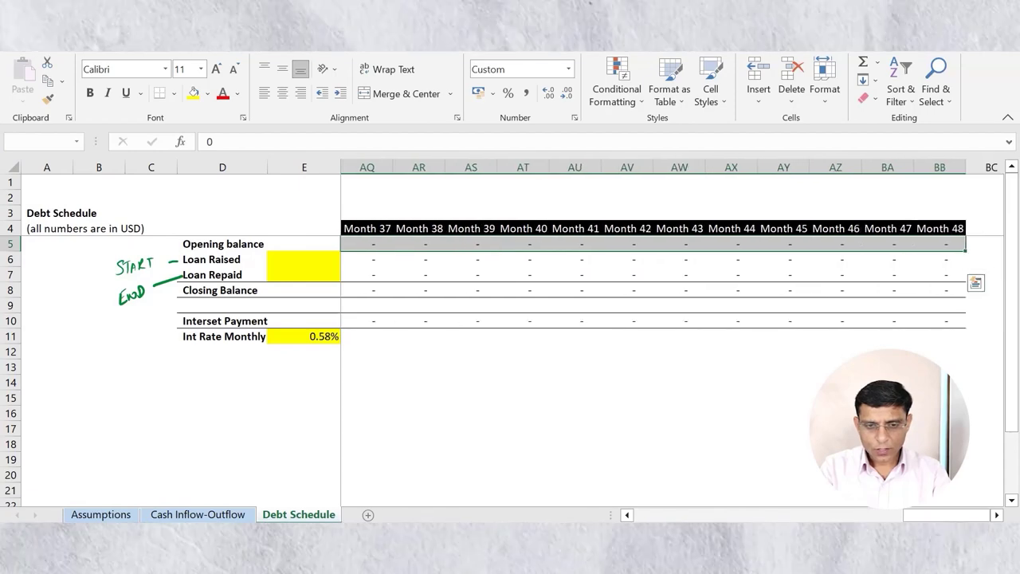
key("alt+h")
key("Escape")
key("alt+h")
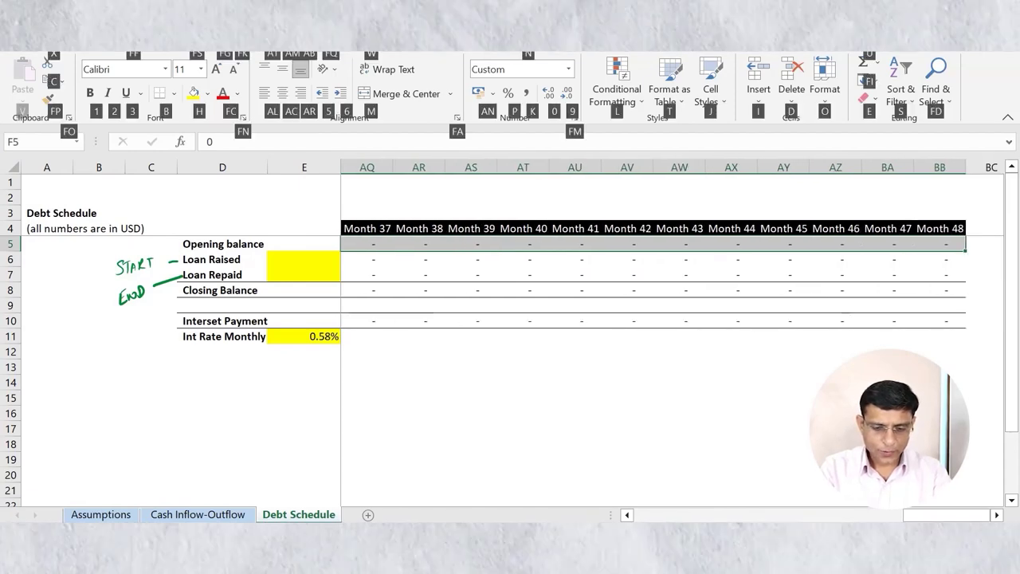
key("0")
Review the reformatted opening balances in row 5 from Month 0 up to Month 26 in AF5
key("Right")
key("Right")
key("Right")
key("Right")
key("Right")
key("Right")
key("Right")
key("Right")
key("Right")
key("Right")
key("Right")
key("Right")
key("Right")
key("Right")
key("Right")
key("Right")
key("Right")
key("Right")
key("Right")
key("Right")
key("Right")
key("Right")
key("Right")
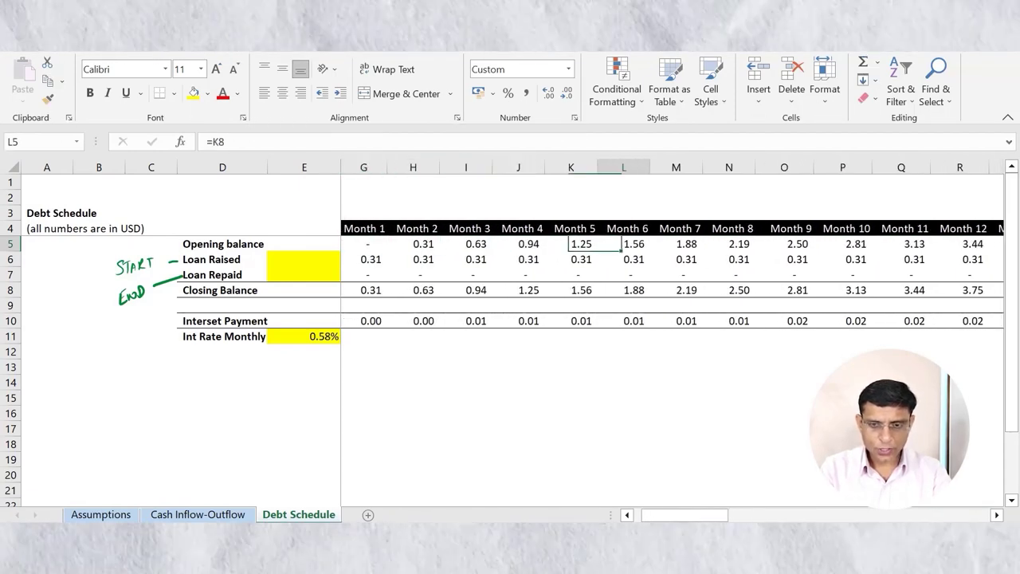
key("Right")
key("Right")
key("Right")
key("Right")
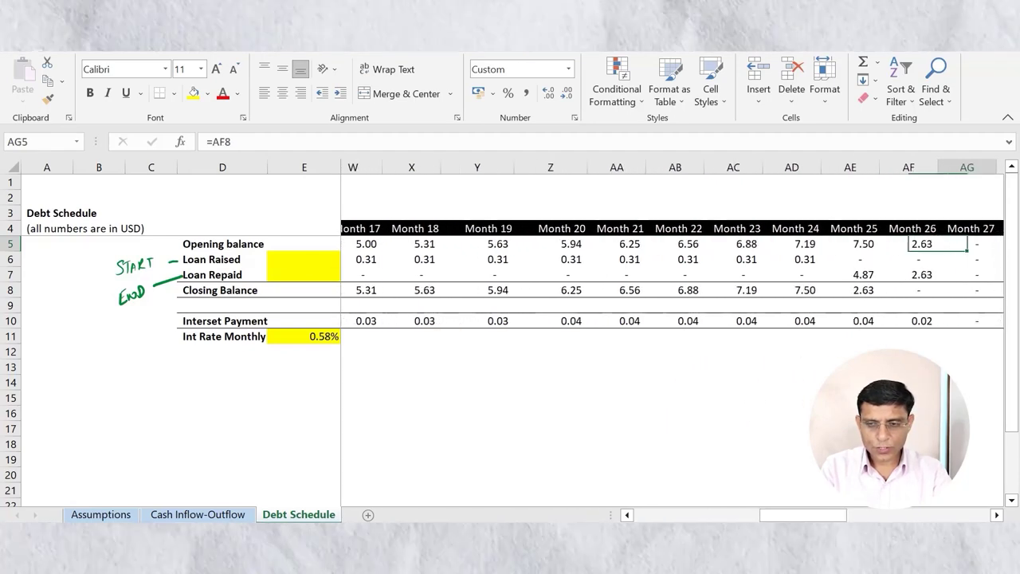
key("Left")
key("Left")
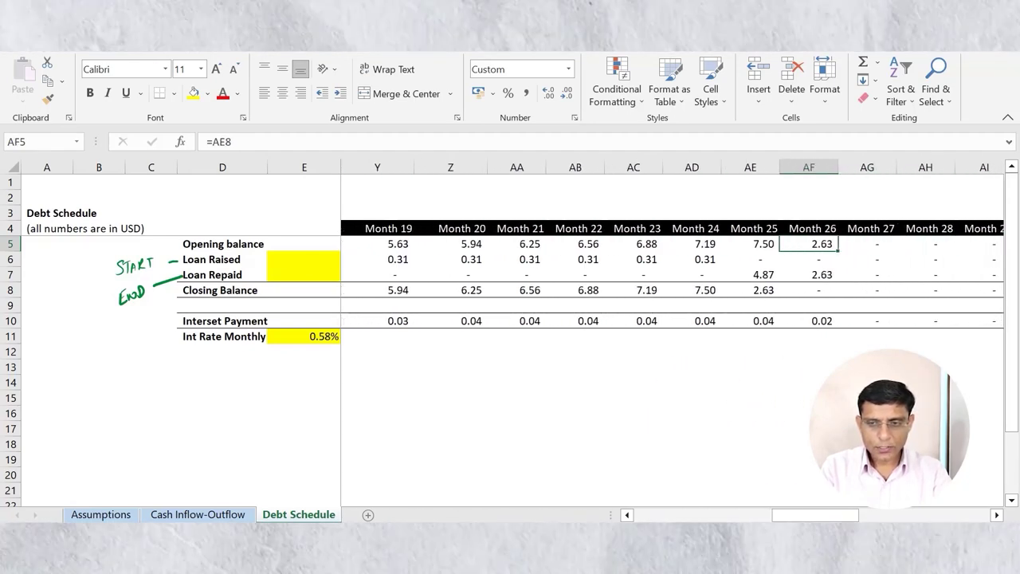
Trace the Month 26 Loan Repaid formula in AF7 to the net cash flow in AE19 of Cash Inflow-Outflow and return to Debt Schedule
key("Down")
key("Down")
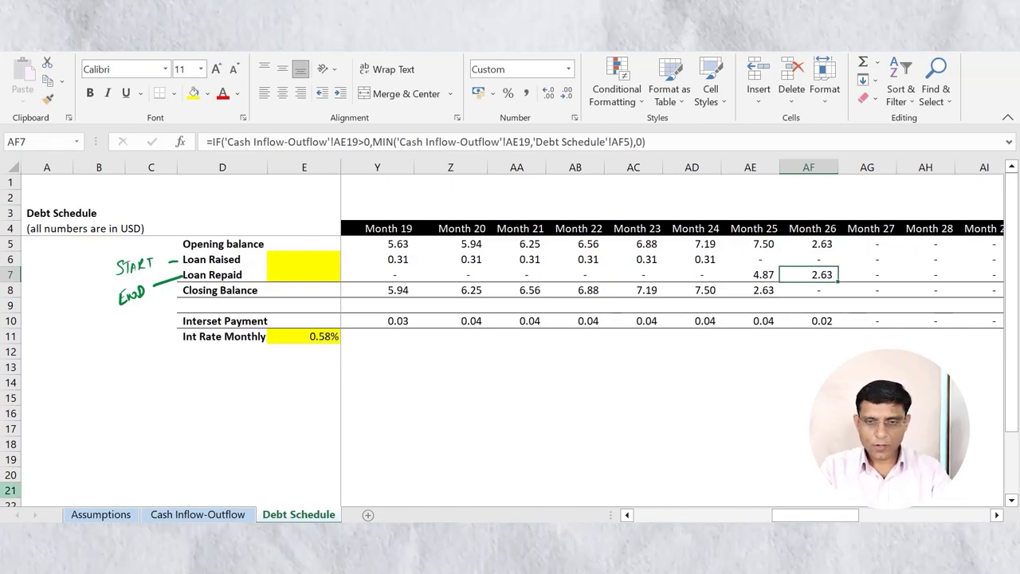
key("ctrl+bracketleft")
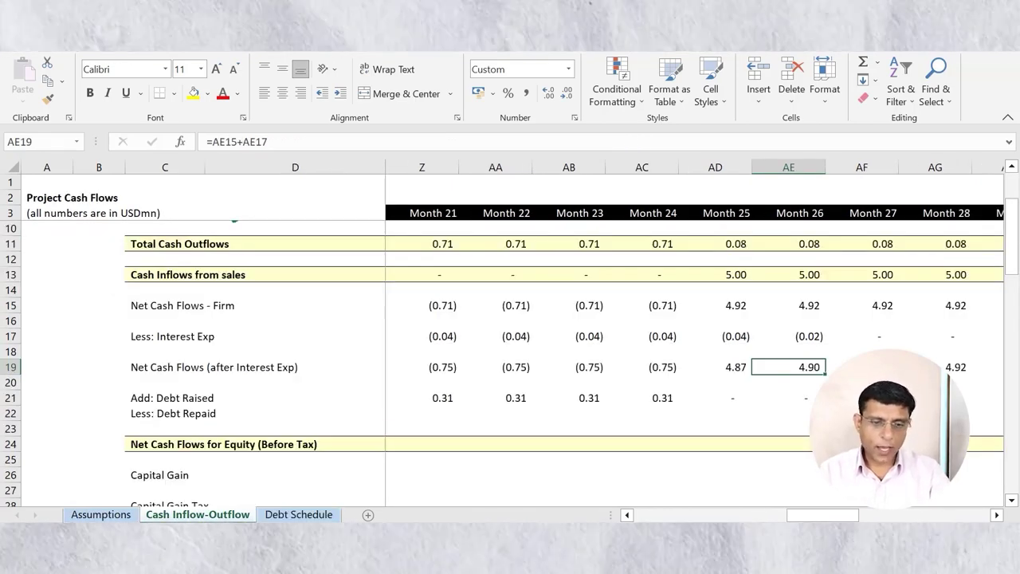
key("ctrl+Page_Down")
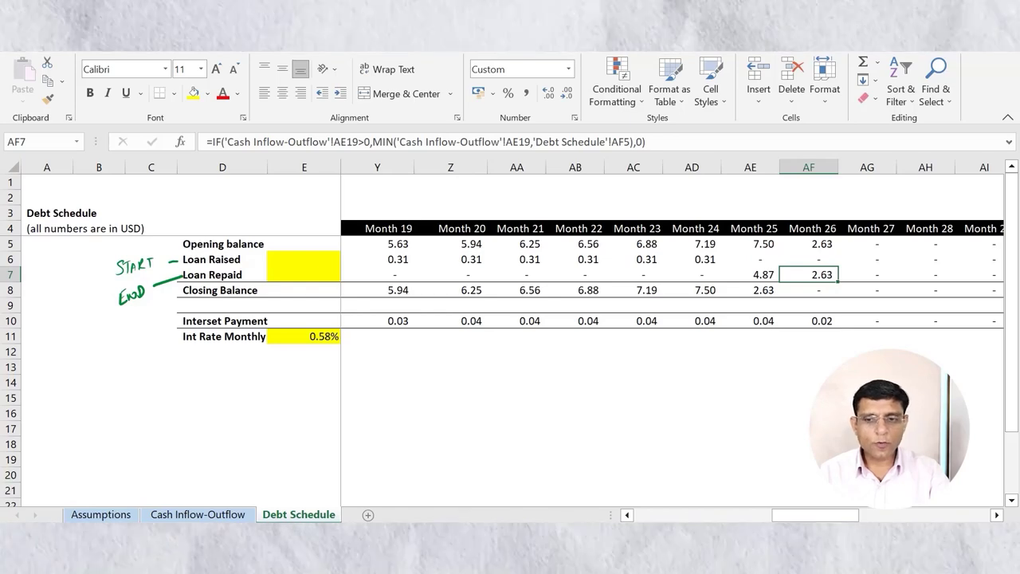
Inspect the Month 26 interest payment formula in AF10 and the closing balance formula in AF8
key("Down")
key("Down")
key("Down")
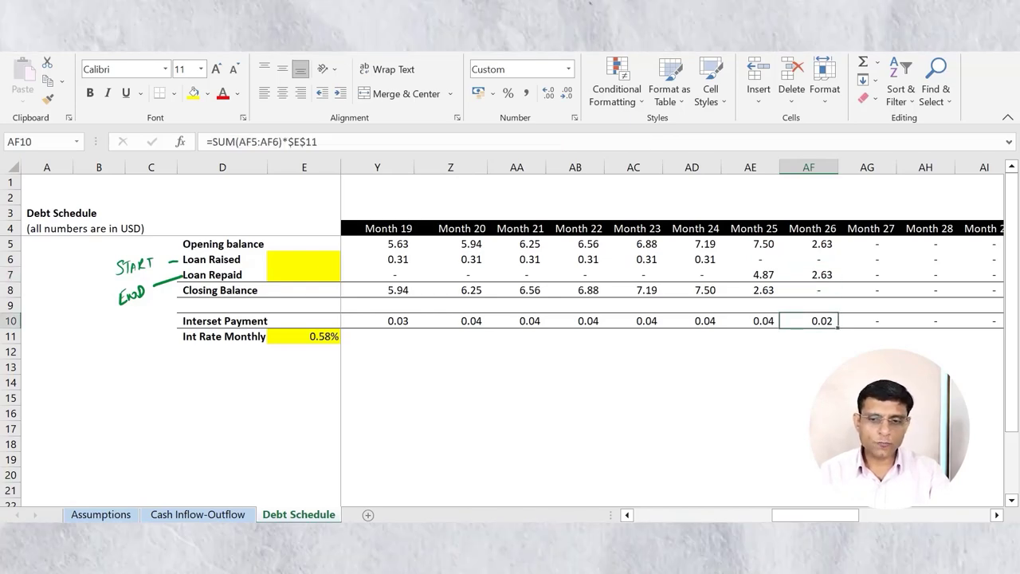
key("Up")
key("Up")
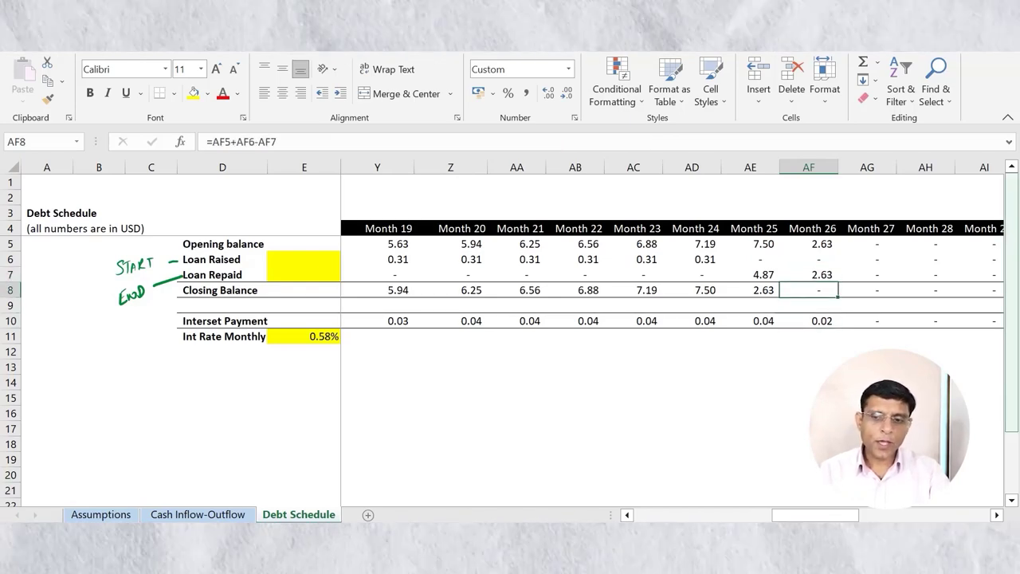
Review the interest payment formulas along row 10 from Month 26 back to Month 0
key("Down")
key("Down")
key("Left")
key("Left")
key("Left")
key("Left")
key("Left")
key("Left")
key("Left")
key("Left")
key("Left")
key("Left")
key("Left")
key("Left")
key("Left")
key("Left")
key("Left")
key("Left")
key("Left")
key("Left")
key("Left")
key("Left")
key("Left")
key("Left")
key("Left")
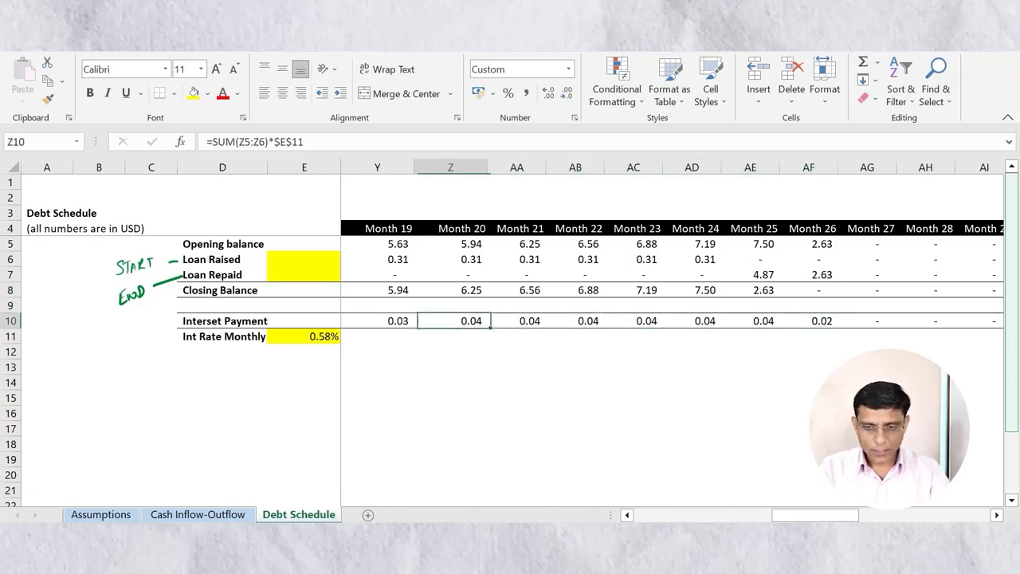
key("Right")
key("Right")
key("Right")
key("Right")
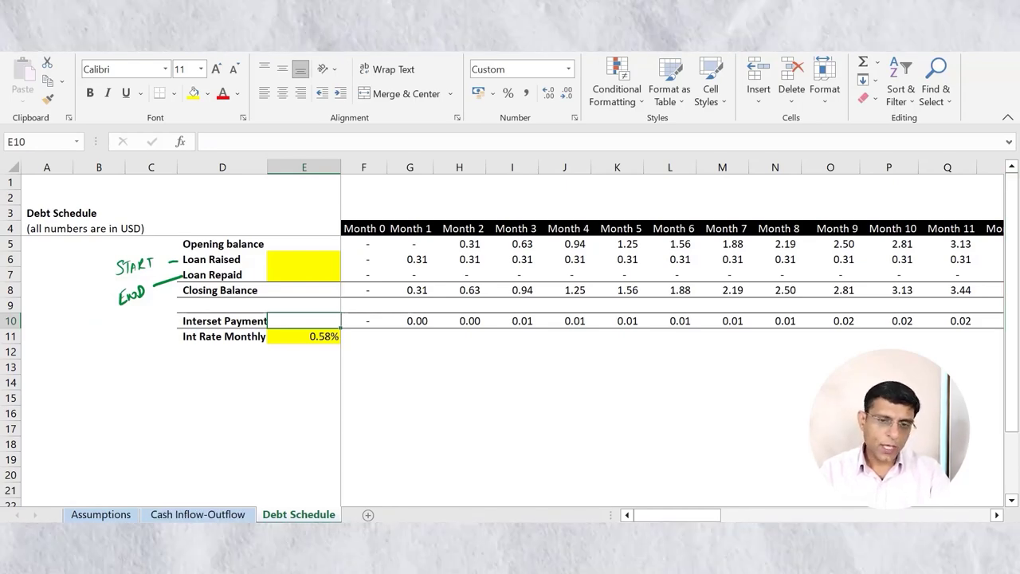
Link the Month 0 Debt Repaid cell E22 in Cash Inflow-Outflow to the negative of Loan Repaid, =-'Debt Schedule'!F7
left_click(364, 274)
key("ctrl+Page_Up")
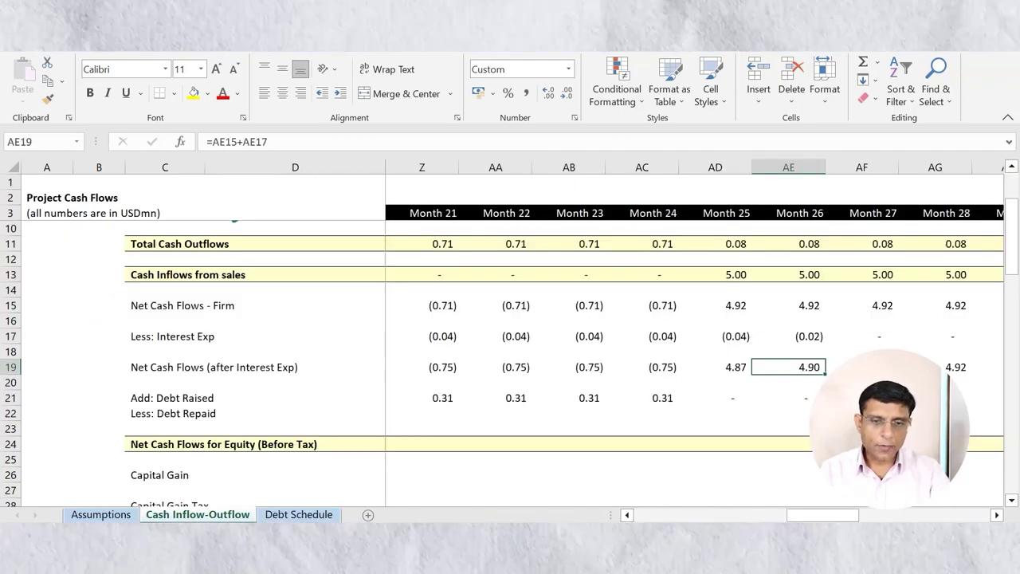
left_click(422, 428)
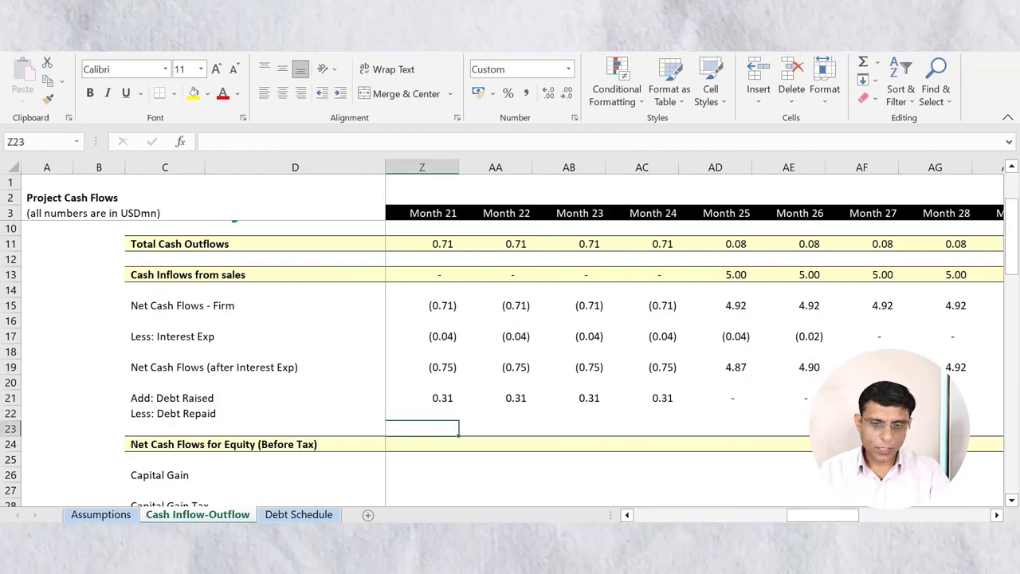
key("Home")
key("Up")
type("=")
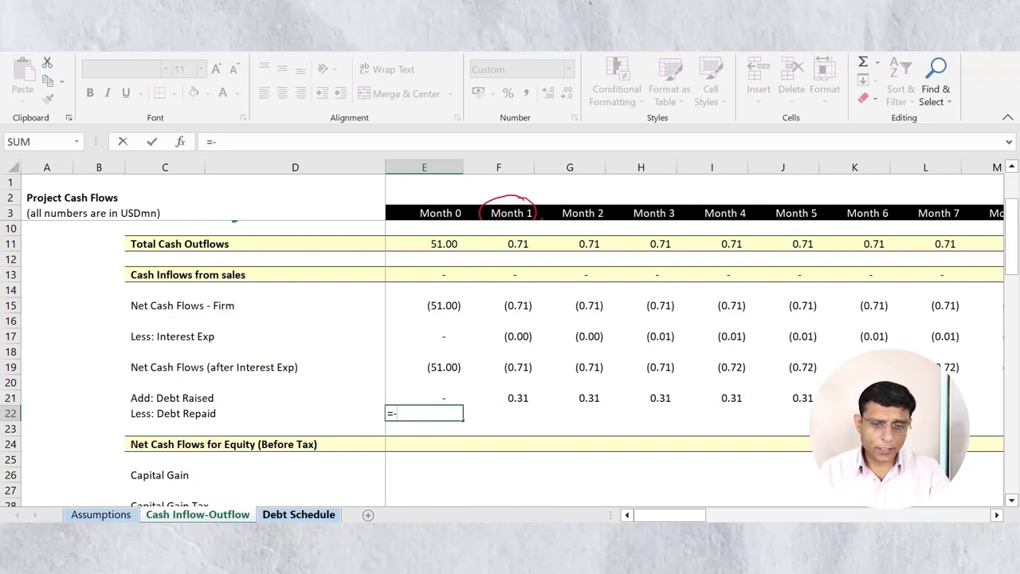
key("ctrl+Page_Down")
left_click(364, 274)
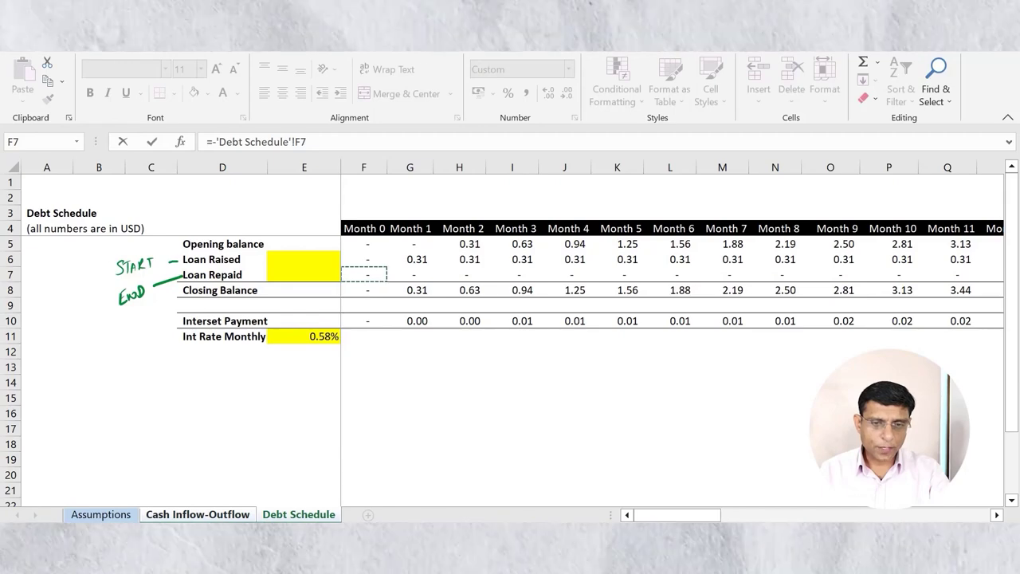
key("ctrl+Return")
Fill the Debt Repaid formula across row 22 from Month 0 through Month 48 in BA22 and check the first months
left_click_drag(510, 413, 988, 413)
key("shift+Left")
key("shift+Left")
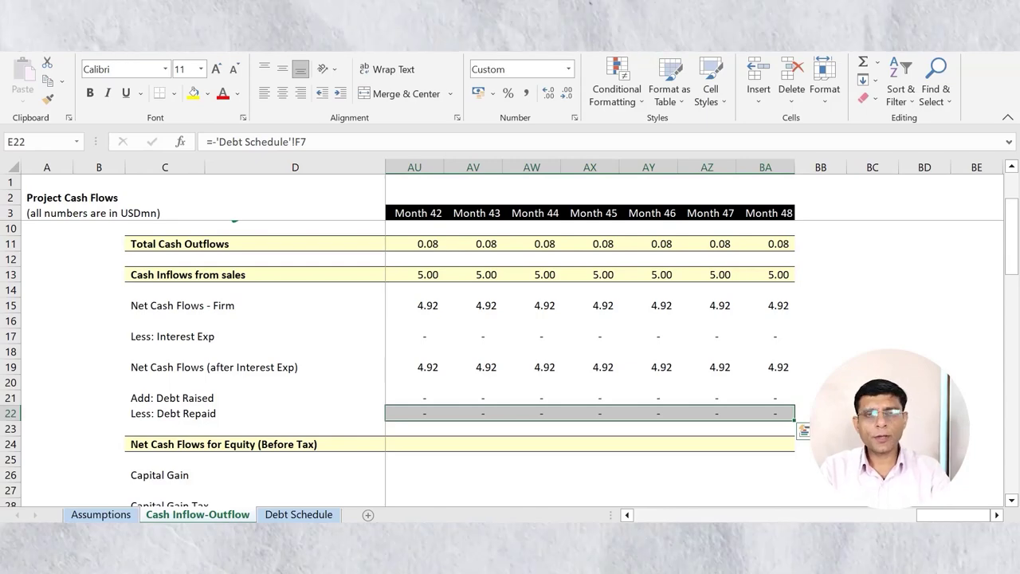
key("Left")
key("Left")
key("Right")
key("Right")
key("Right")
key("Right")
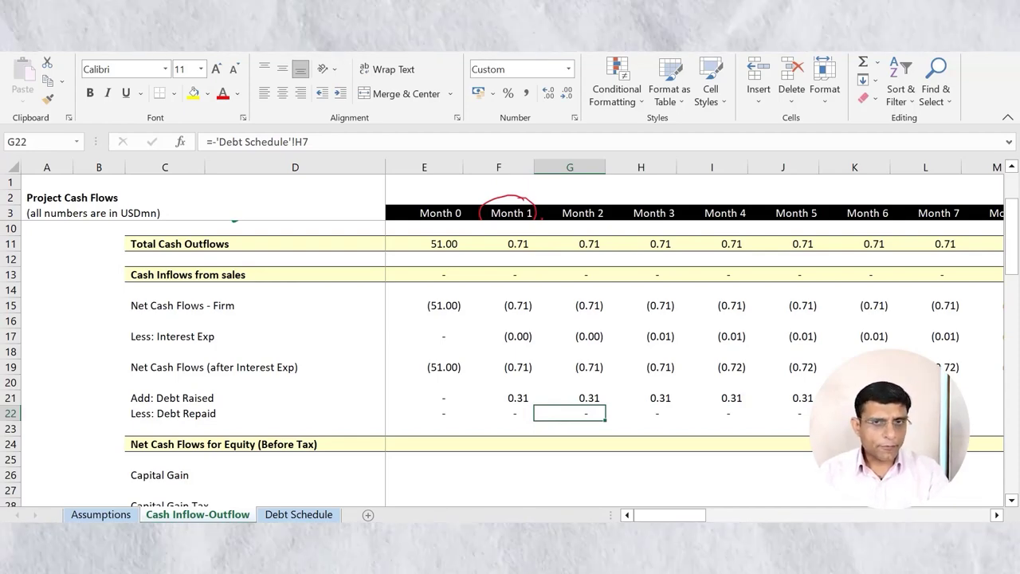
Go to the Month 0 cell E24 of the Net Cash Flows for Equity (Before Tax) row
left_click(165, 444)
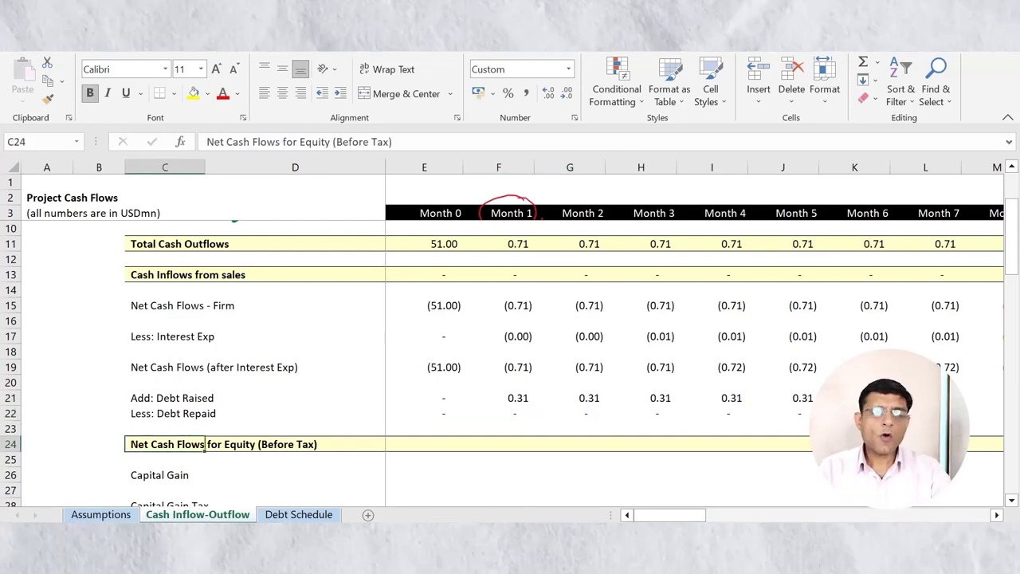
key("Right")
key("Right")
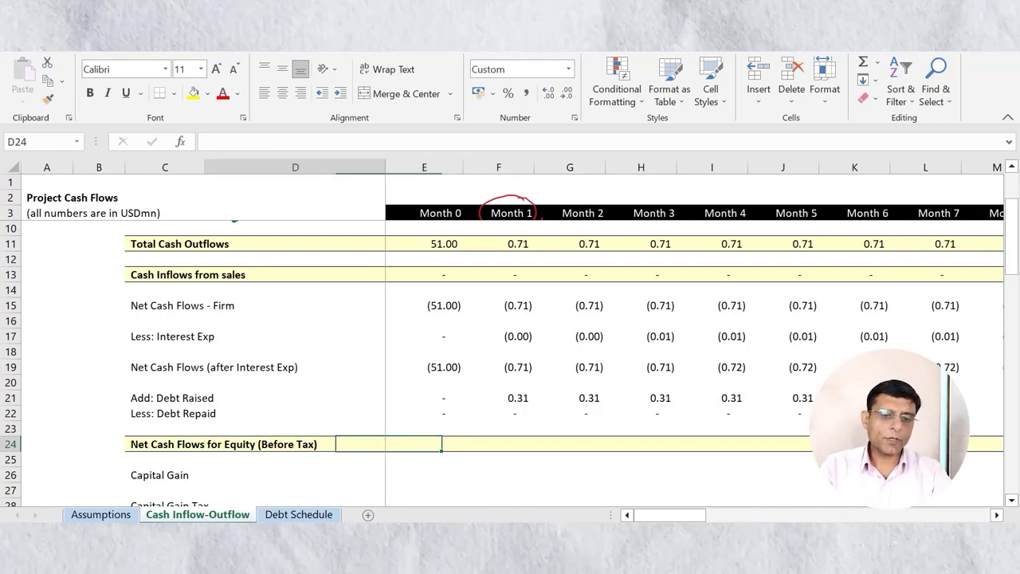
key("Left")
key("Right")
type("=")
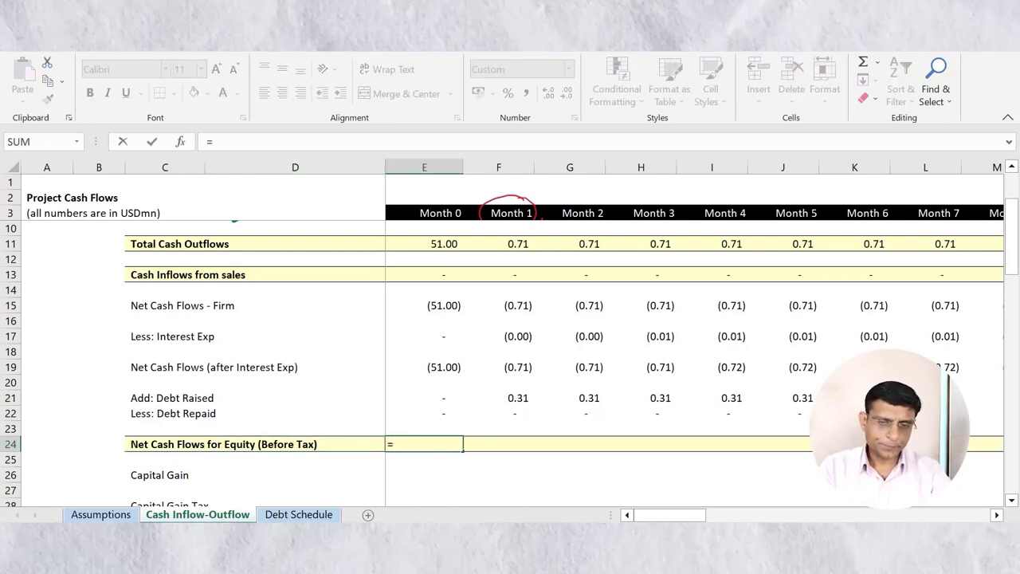
key("Up")
key("Up")
key("Up")
key("Up")
key("Up")
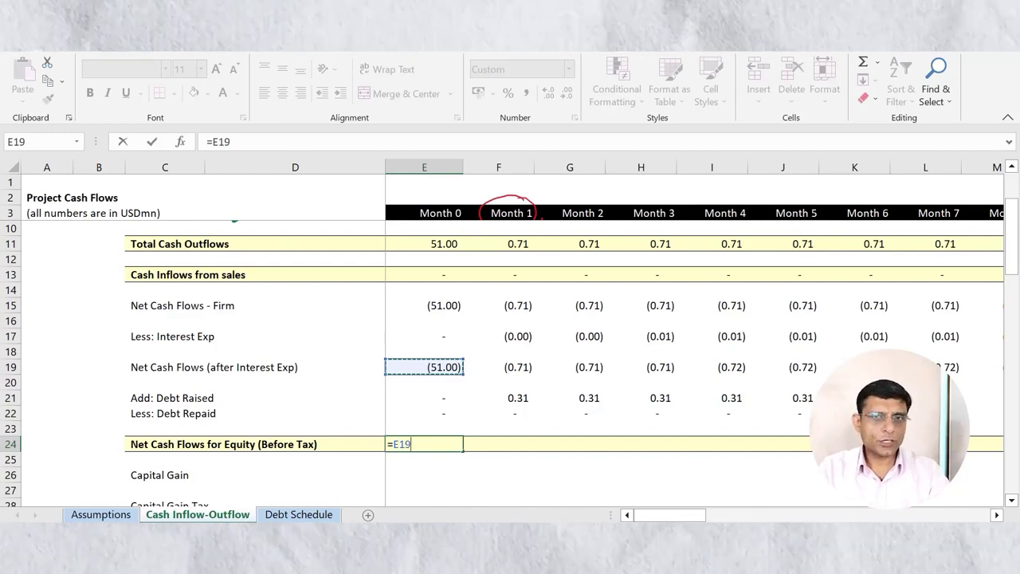
type("`")
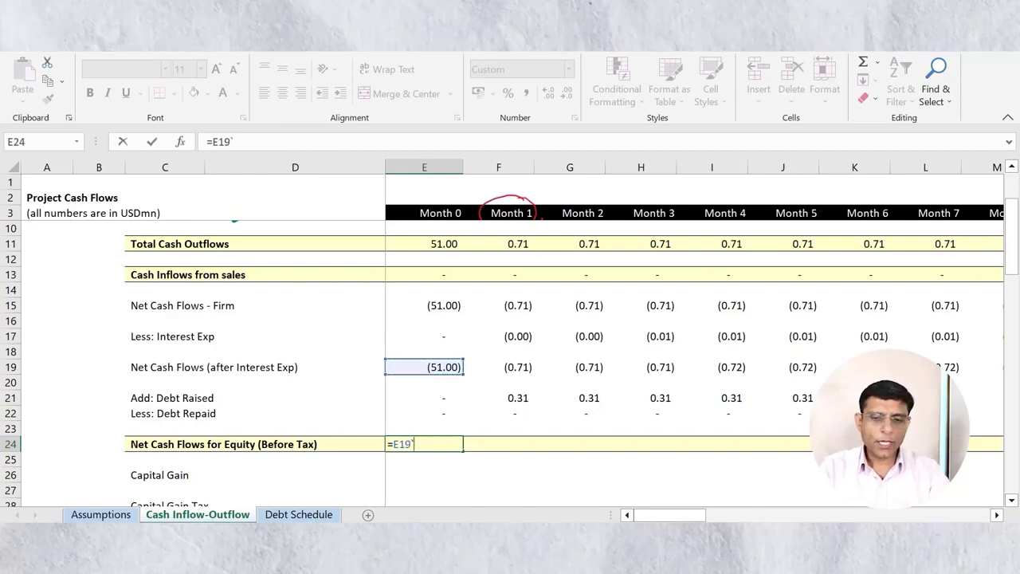
type("=sum")
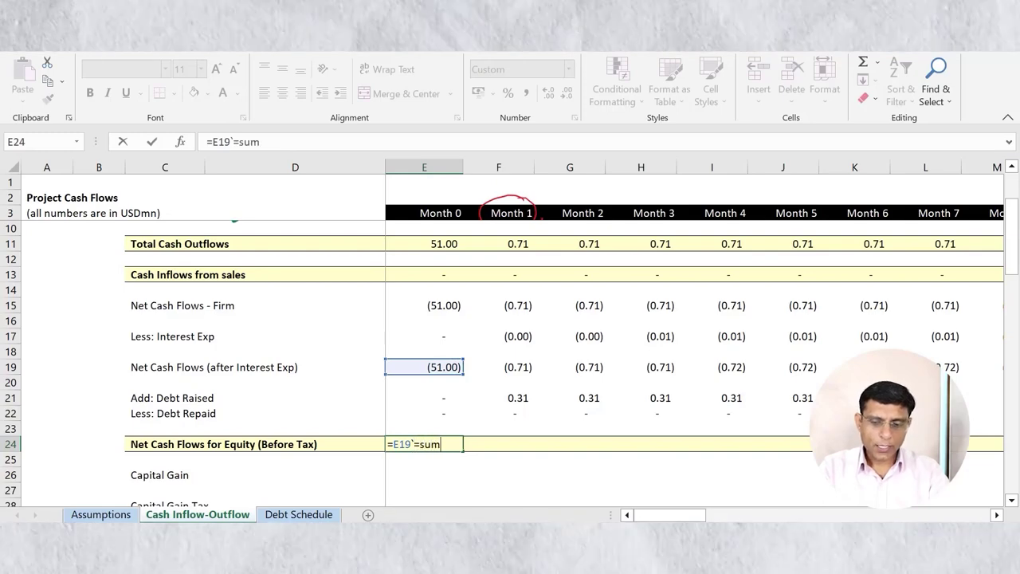
key("Escape")
Calculate the Month 0 Net Cash Flows for Equity (Before Tax) in E24 with =SUM(E19:E22)
type("=sum(")
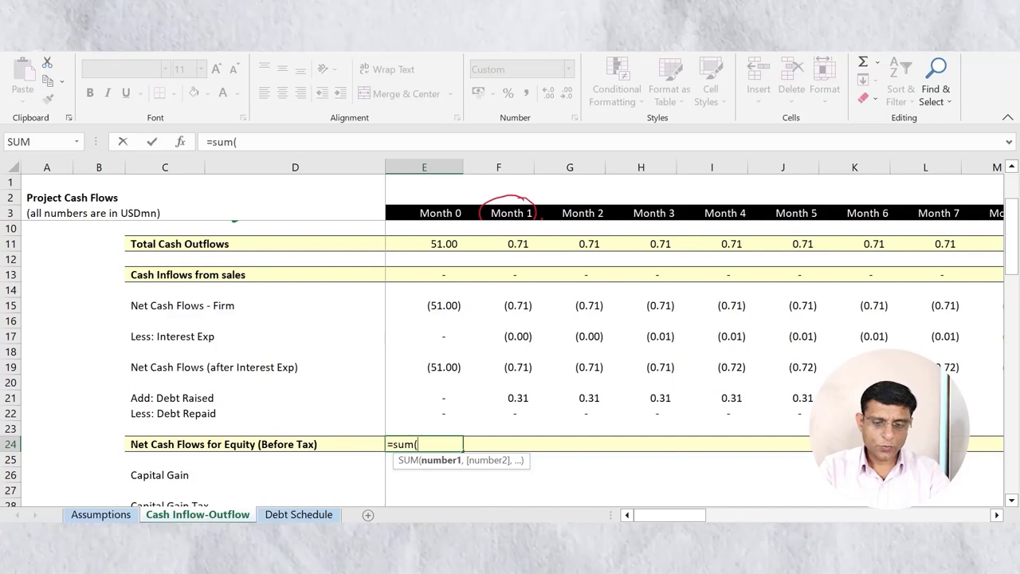
left_click(424, 366)
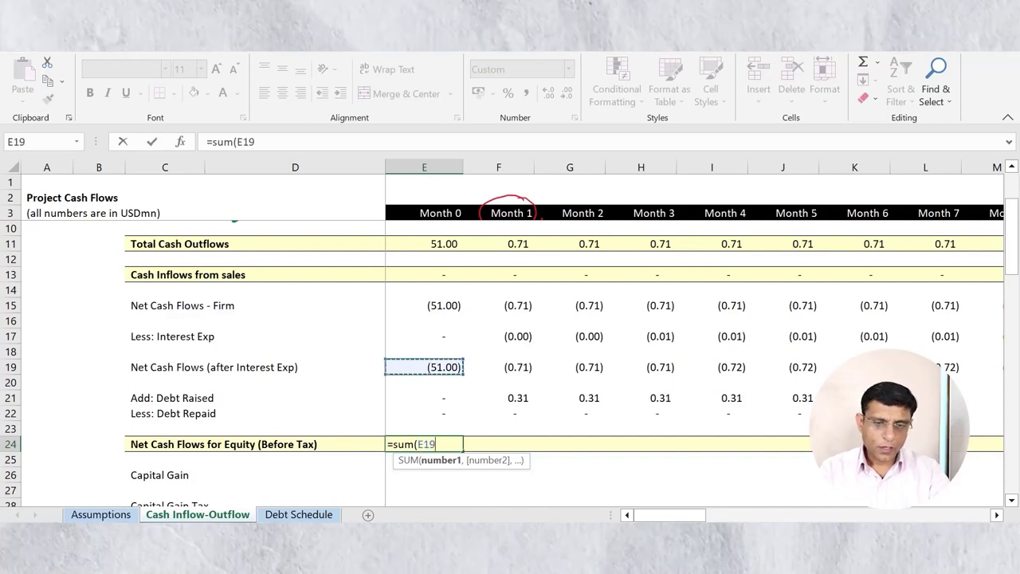
key("shift+Down")
key("shift+Down")
key("shift+Down")
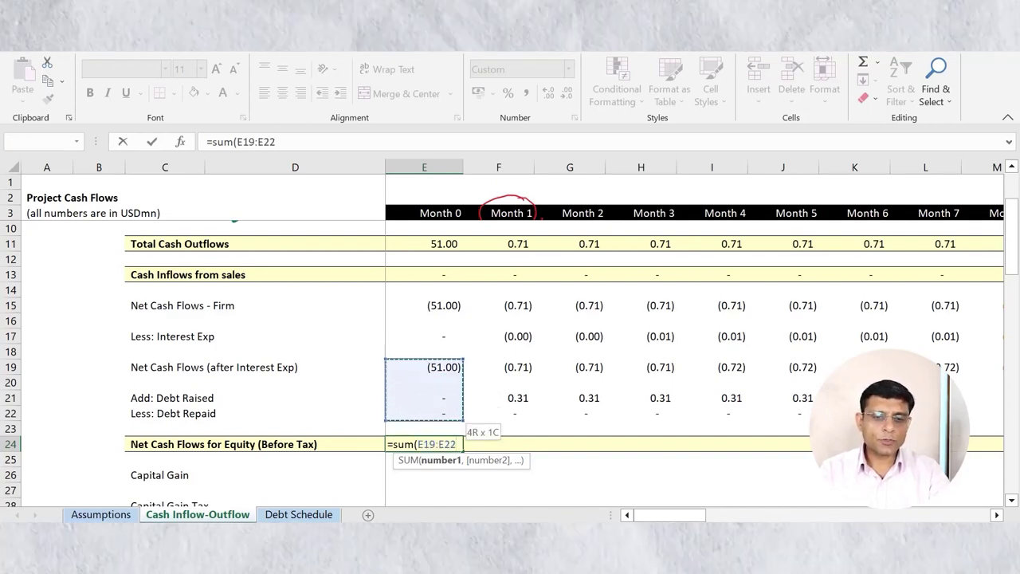
type(")")
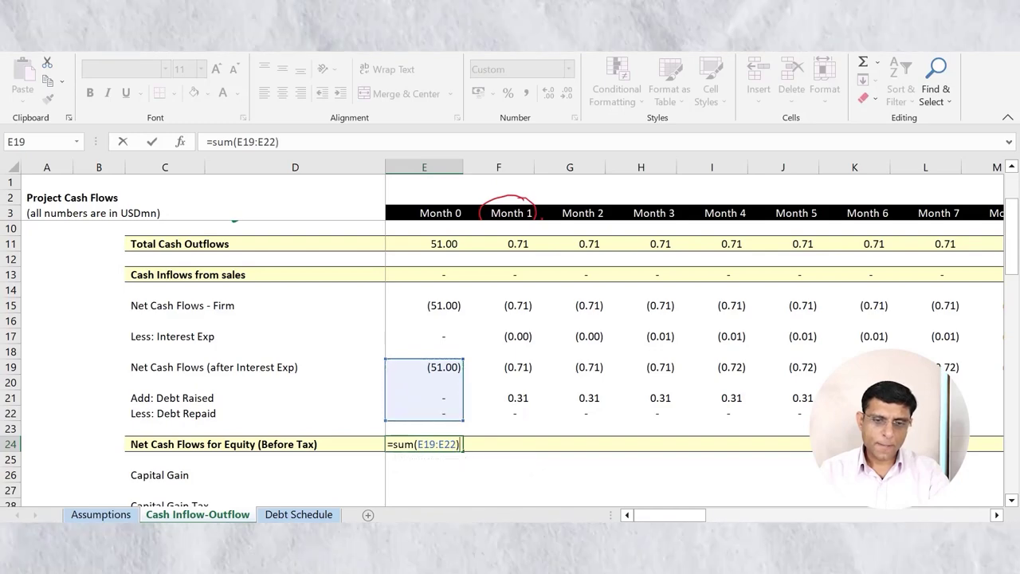
key("Return")
key("Up")
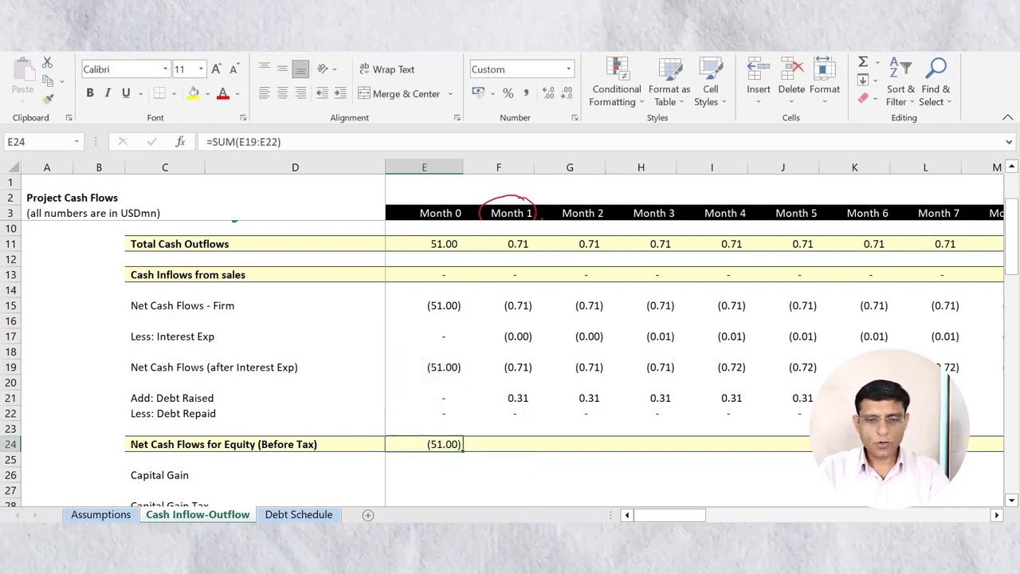
Fill the equity cash flow sum across row 24 from Month 0 through Month 48 in BA24
key("shift+Right")
key("shift+Right")
key("shift+Right")
key("shift+Right")
key("shift+Right")
key("shift+Right")
key("shift+Right")
key("shift+Right")
key("shift+Right")
key("shift+Right")
key("shift+Right")
key("shift+Right")
key("shift+Right")
key("shift+Right")
key("shift+Right")
key("shift+Right")
key("shift+Right")
key("shift+Right")
key("shift+Right")
key("shift+Right")
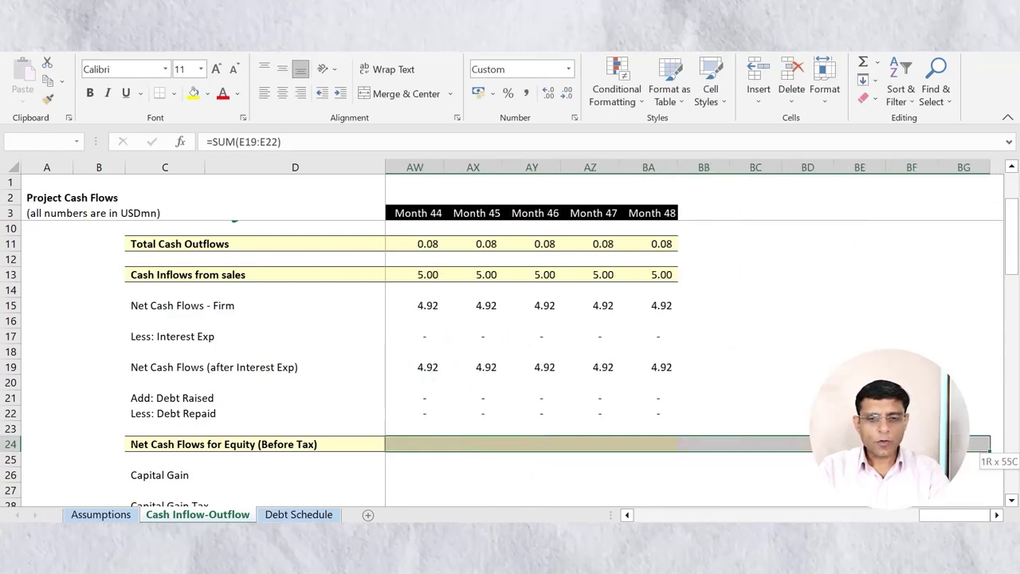
key("shift+Left")
key("shift+Left")
key("shift+Left")
key("shift+Left")
key("shift+Left")
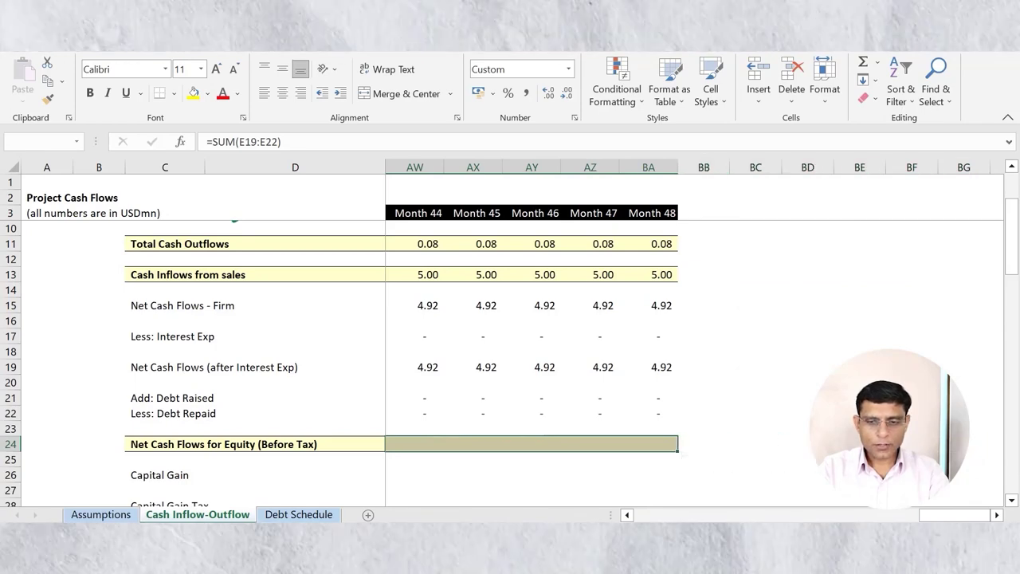
key("ctrl+r")
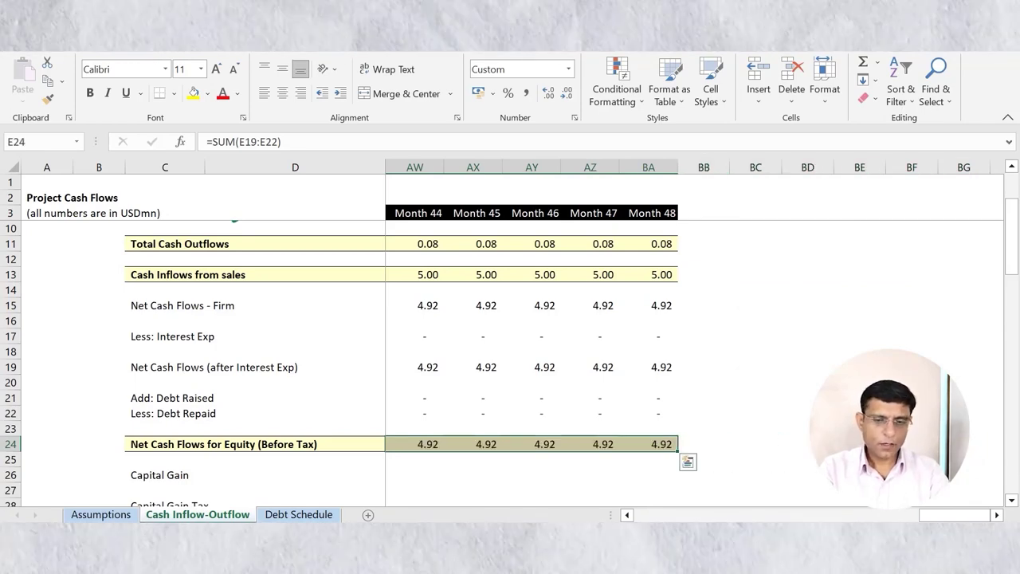
Review the Net Cash Flows for Equity (Before Tax) formulas along row 24 up to Month 14 and return to the row label
key("Right")
key("Right")
key("Right")
key("Right")
key("Right")
key("Right")
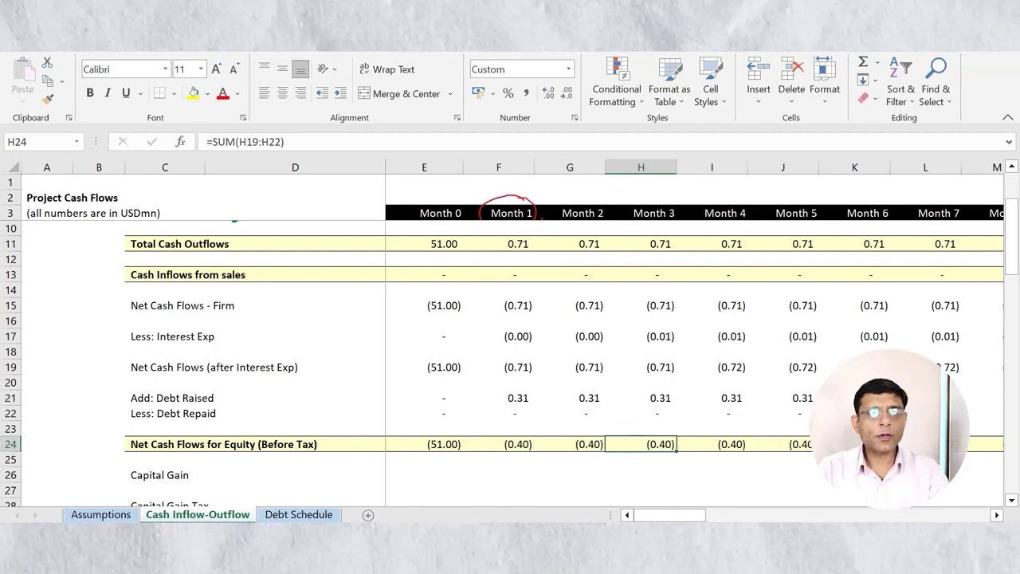
key("Right")
key("Right")
key("Right")
key("Right")
key("Right")
key("Right")
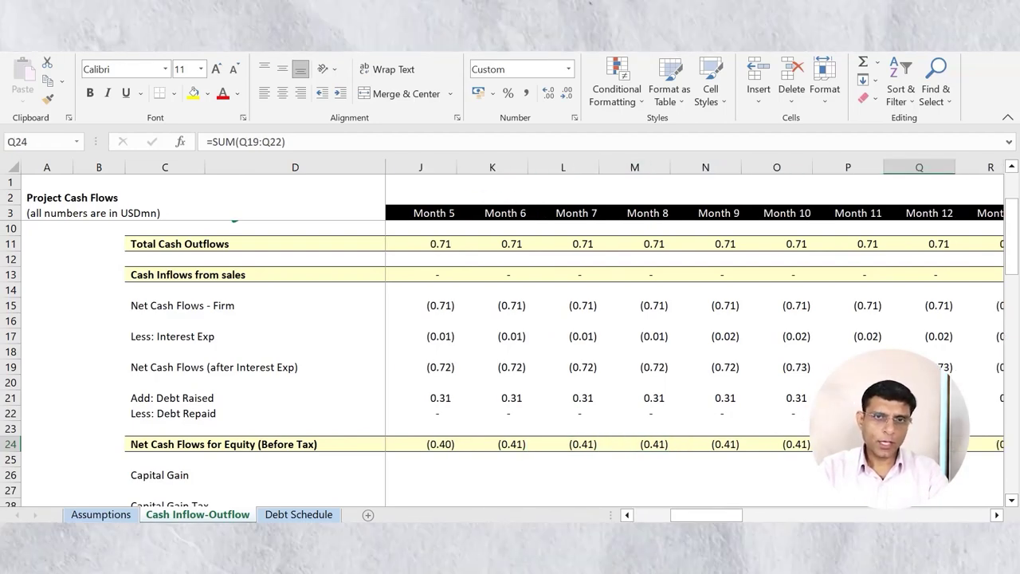
key("Right")
key("Right")
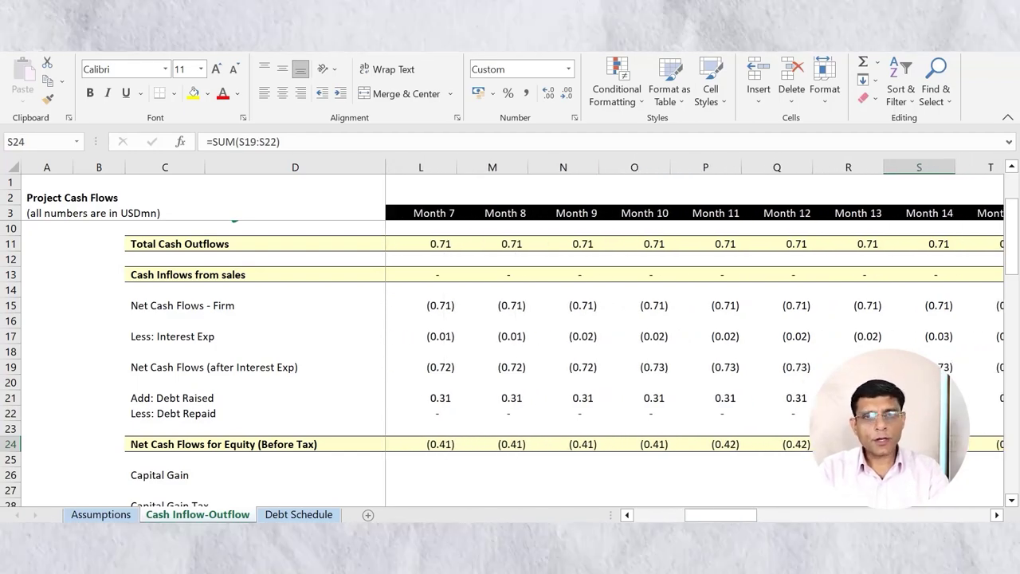
key("Left")
key("Left")
key("Left")
key("Left")
key("Left")
key("Left")
key("Left")
key("Left")
key("Left")
key("Left")
key("Left")
key("Left")
key("Left")
key("Left")
key("Left")
key("Left")
key("Left")
key("Left")
key("Right")
key("Right")
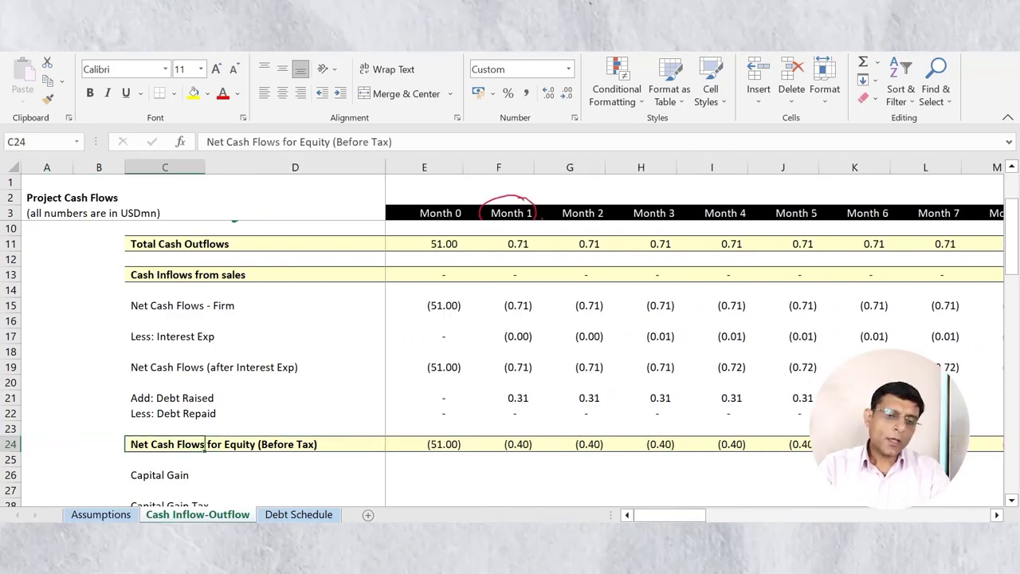
Look at the Capital Gain label in C26 and inspect the Month 1 before-tax equity cash flow formula in F24
key("Down")
key("Down")
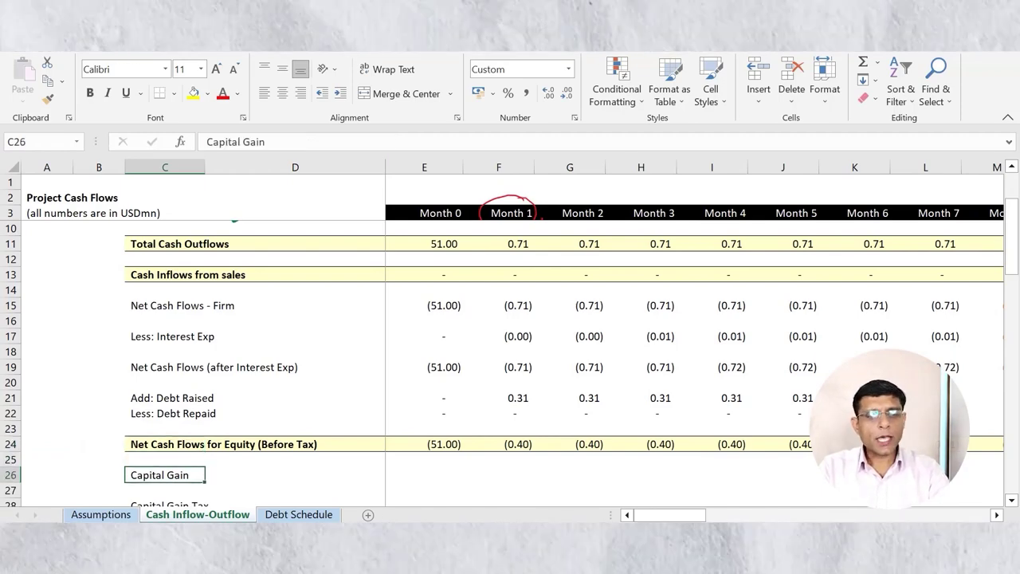
key("Right")
key("Up")
key("Up")
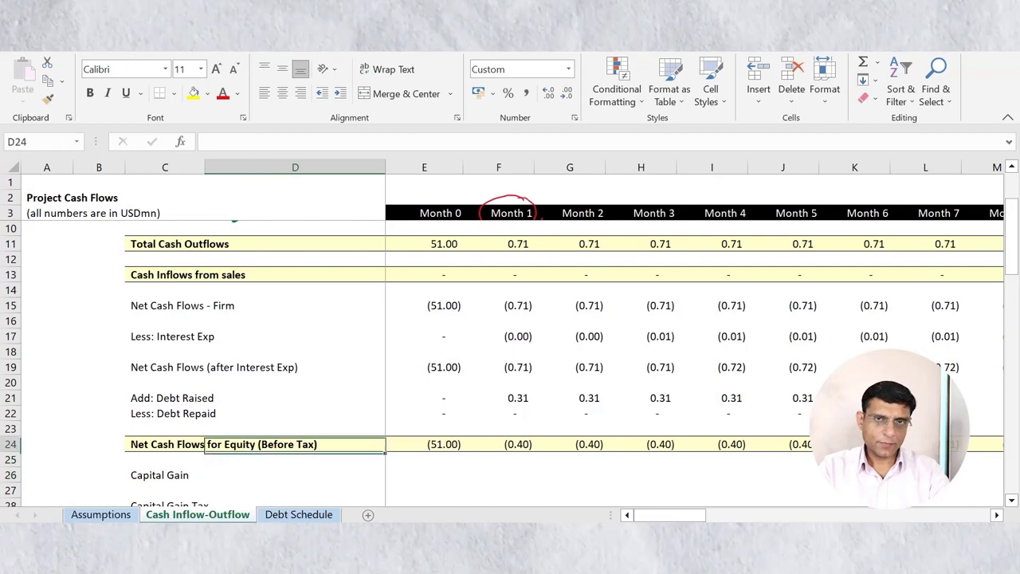
key("Right")
key("Right")
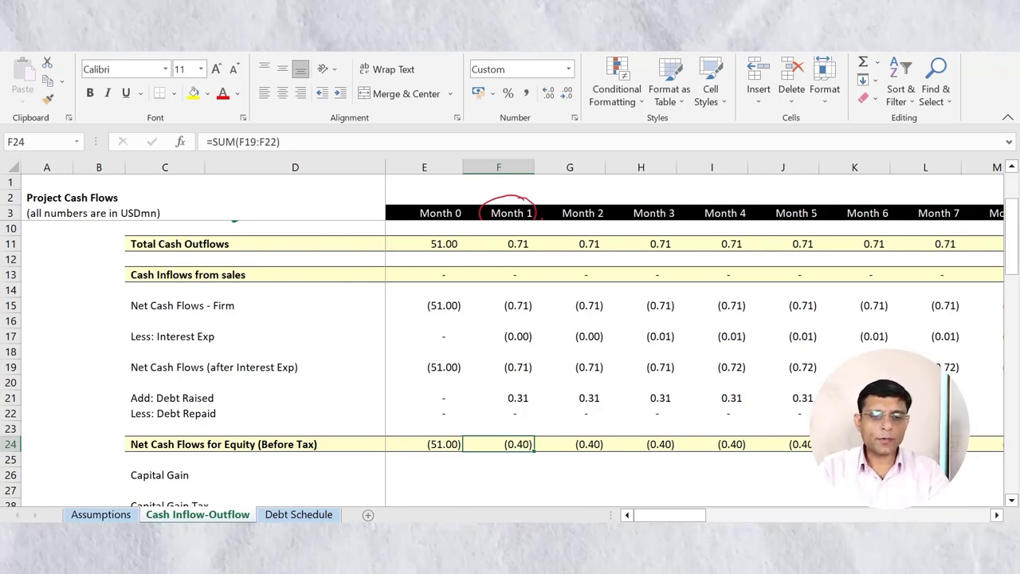
Look up the capital gains tax rate in G19 of the Assumptions sheet
left_click(101, 514)
scroll(510, 335, "up", 4)
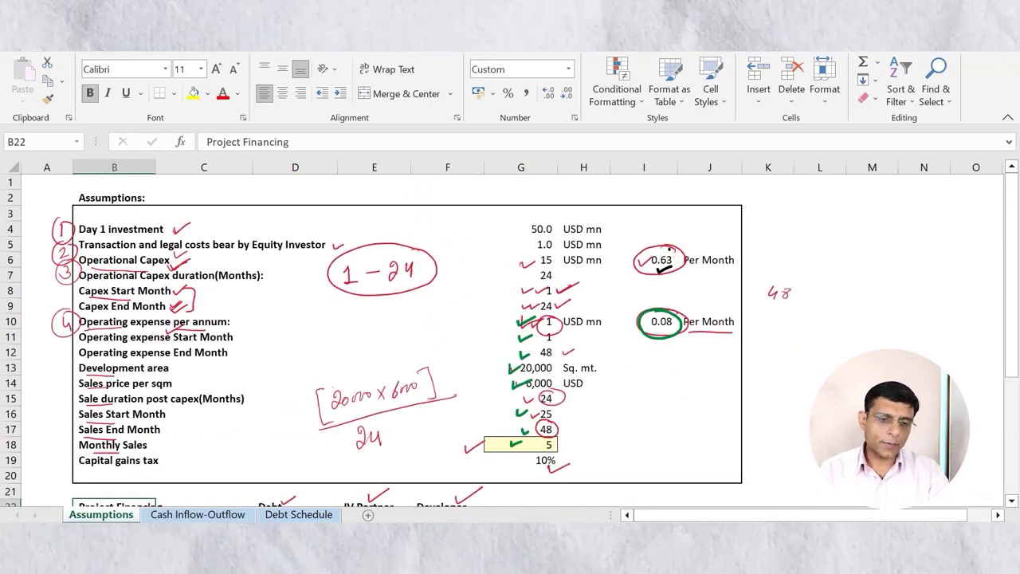
scroll(510, 335, "down", 2)
left_click(114, 367)
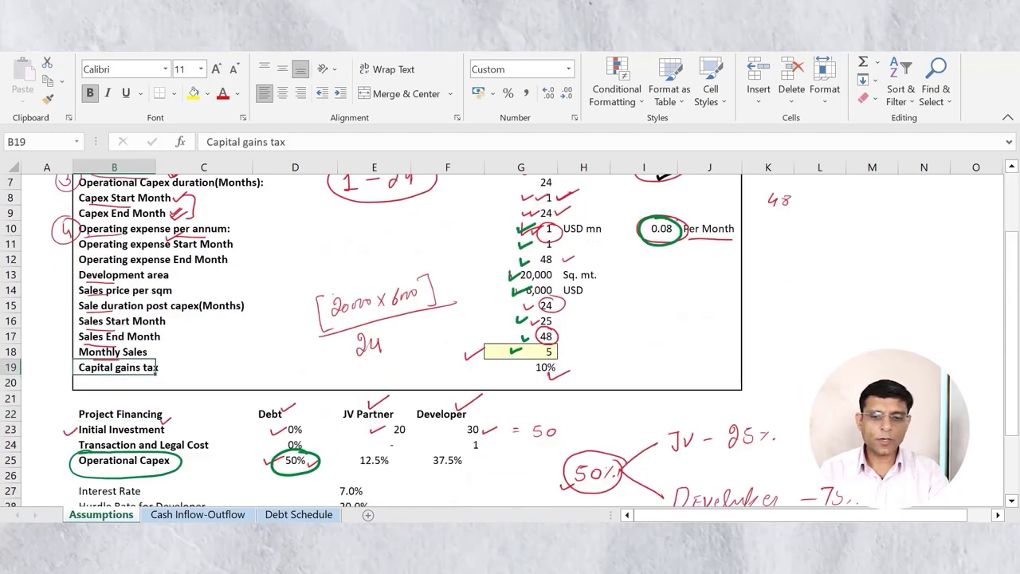
left_click(521, 367)
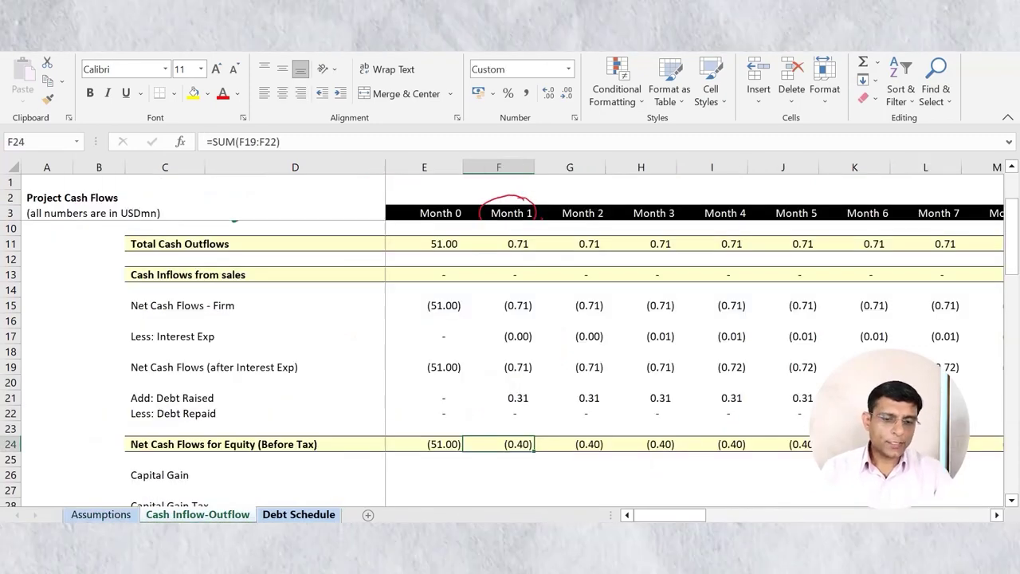
Examine the empty Capital Gain row 26 and Capital Gain Tax row 28 of the Cash Inflow-Outflow sheet
scroll(80, 490, "down", 1)
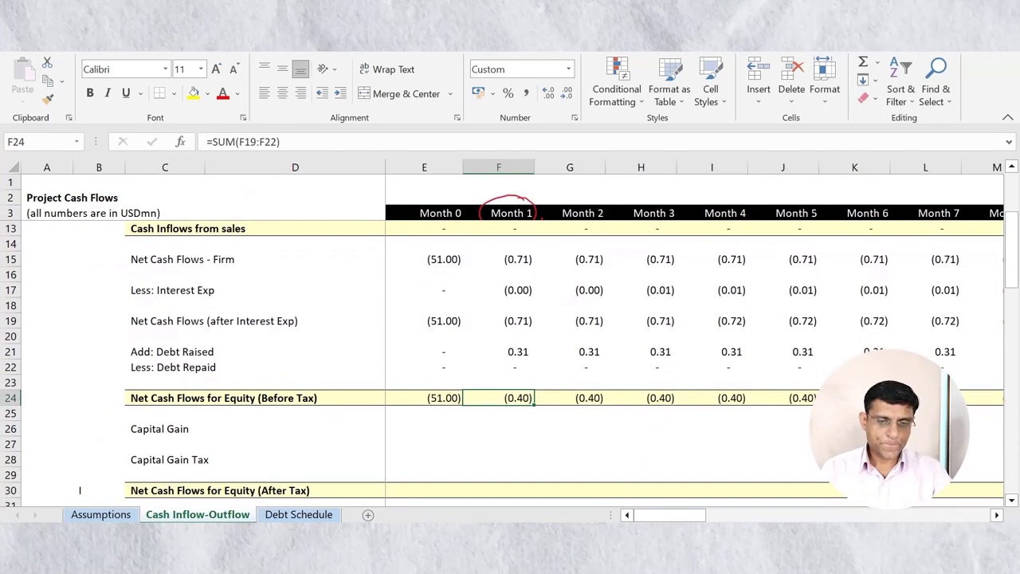
left_click(165, 429)
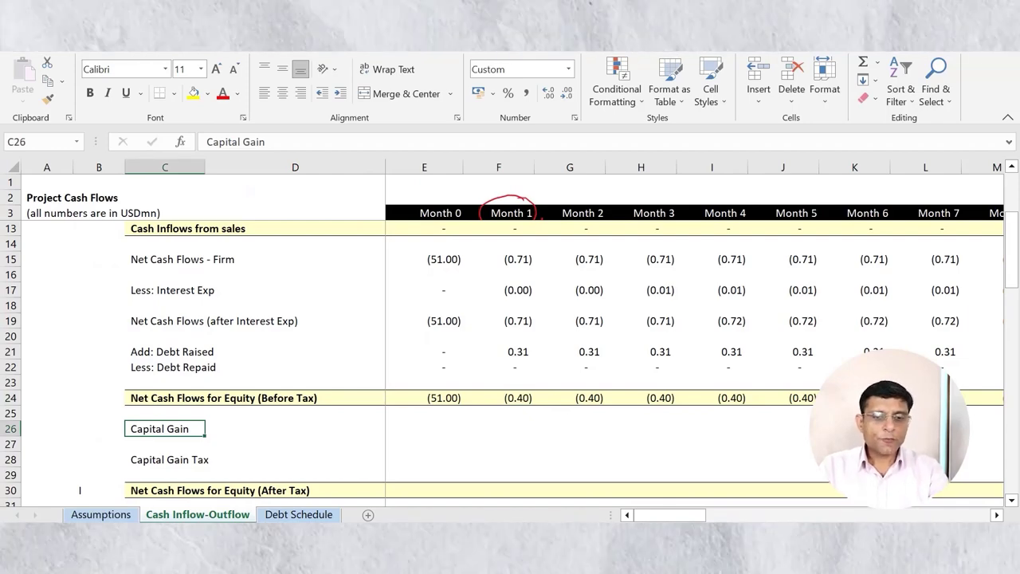
key("Right")
key("Right")
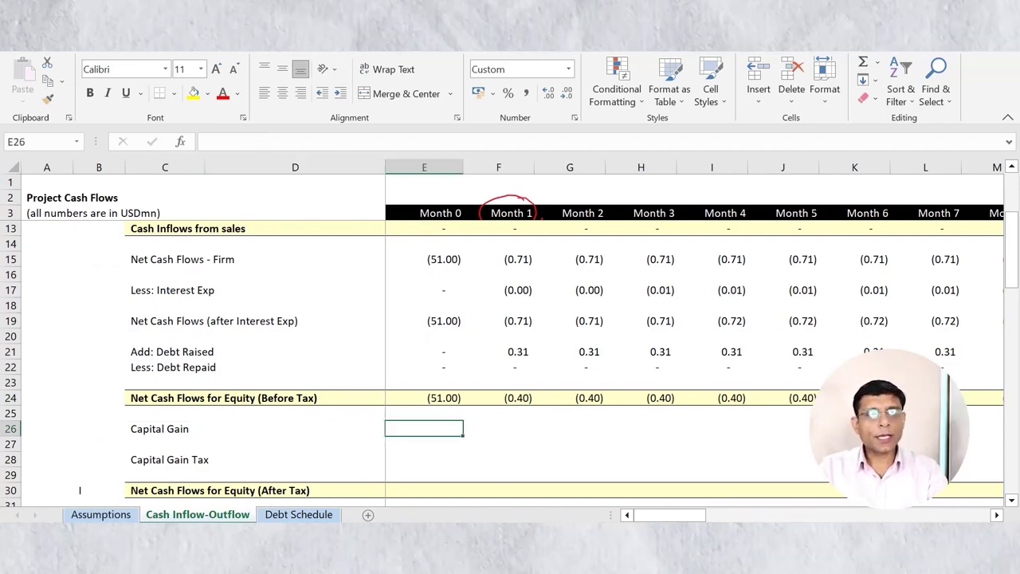
key("Left")
key("Left")
key("Right")
key("Right")
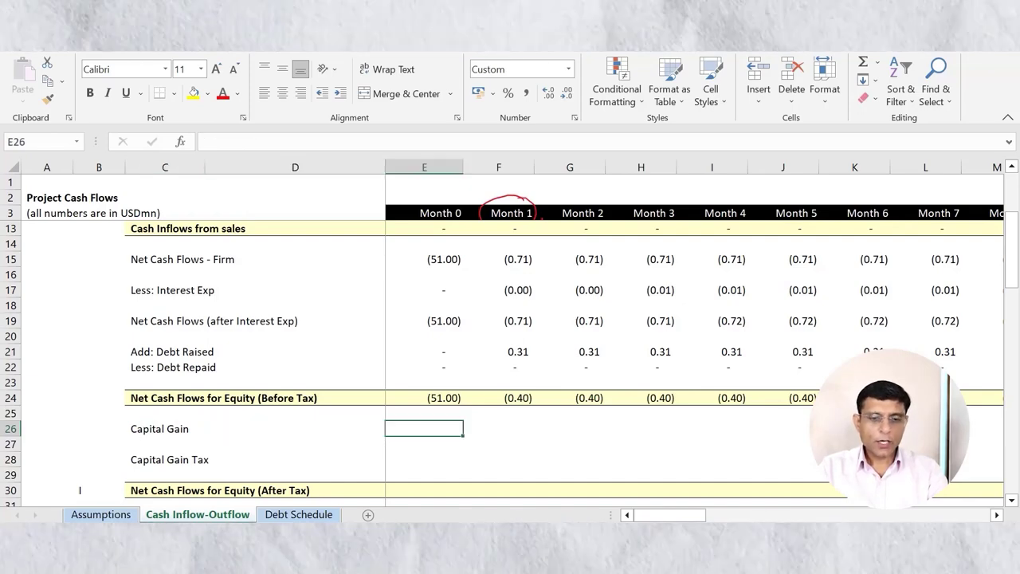
key("Down")
key("Down")
key("Left")
key("Left")
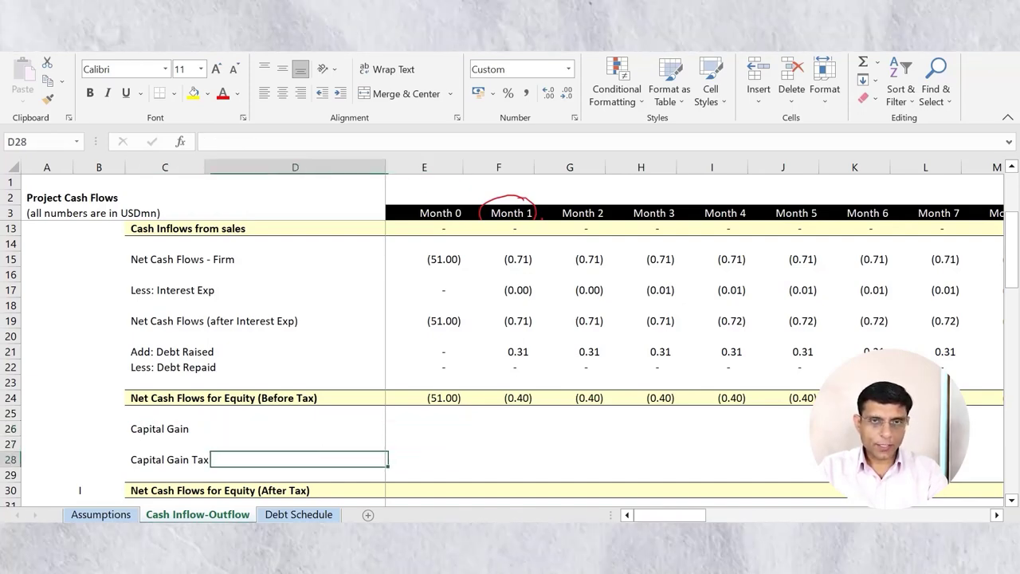
Calculate the Capital Gain for Month 48 in BA26 as the sum of the before-tax equity cash flows, =SUM(E24:BA24)
key("Right")
key("Right")
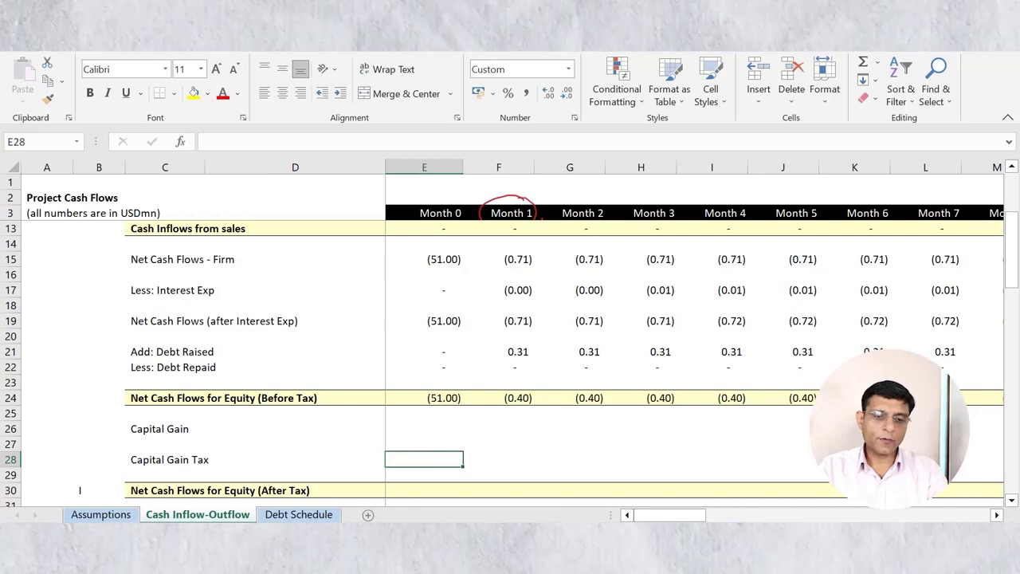
key("Up")
key("Up")
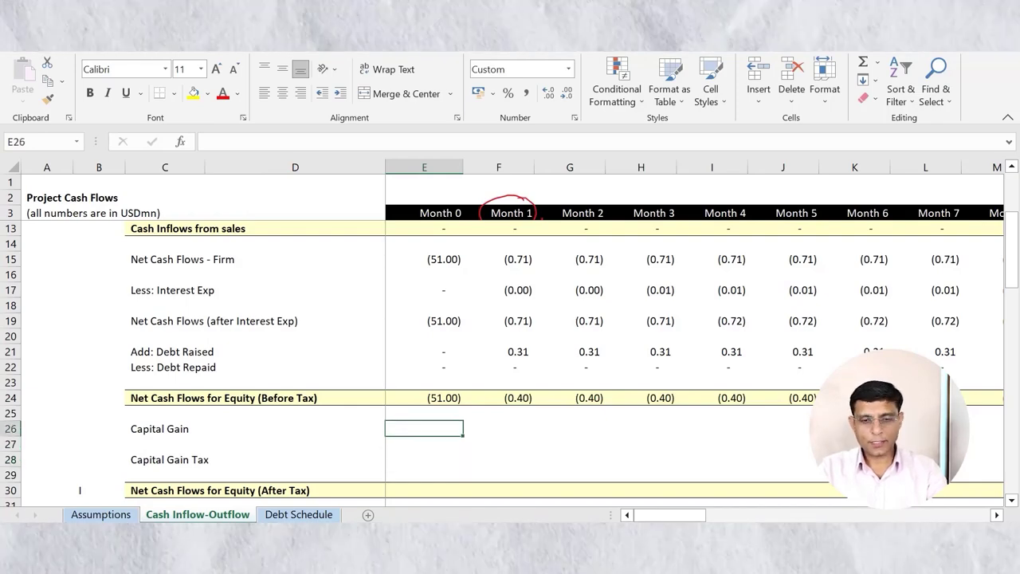
key("Left")
key("Left")
key("Right")
key("Right")
key("Right")
key("Right")
key("Right")
key("Right")
key("Right")
key("Right")
key("Right")
key("Right")
key("Right")
key("Right")
key("Right")
key("Right")
key("Right")
key("Right")
key("Right")
key("Right")
key("Right")
key("Right")
key("Right")
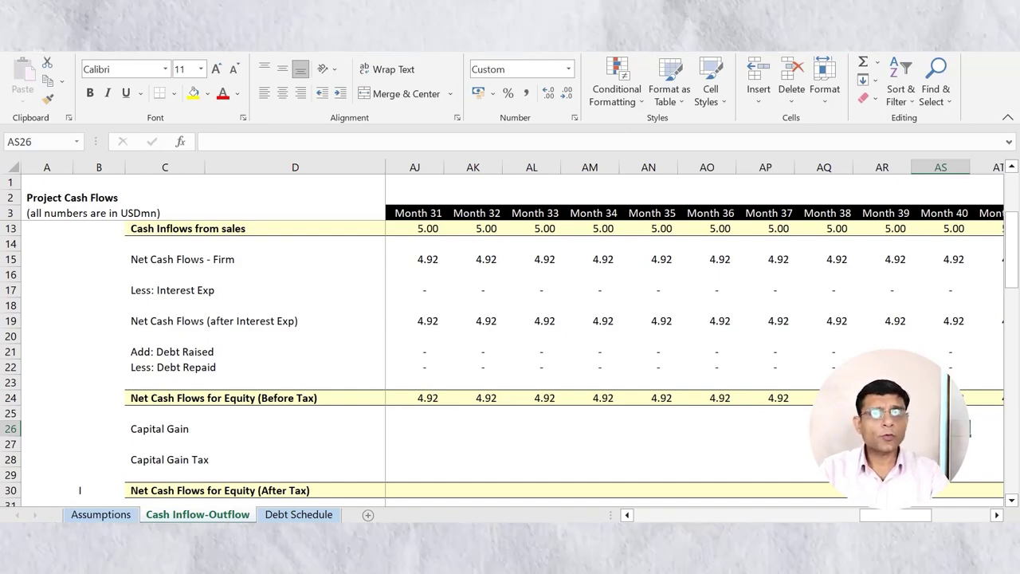
key("Right")
key("Right")
key("Right")
key("Right")
key("Right")
key("Right")
key("Right")
key("Right")
key("Right")
key("Right")
key("Right")
key("Right")
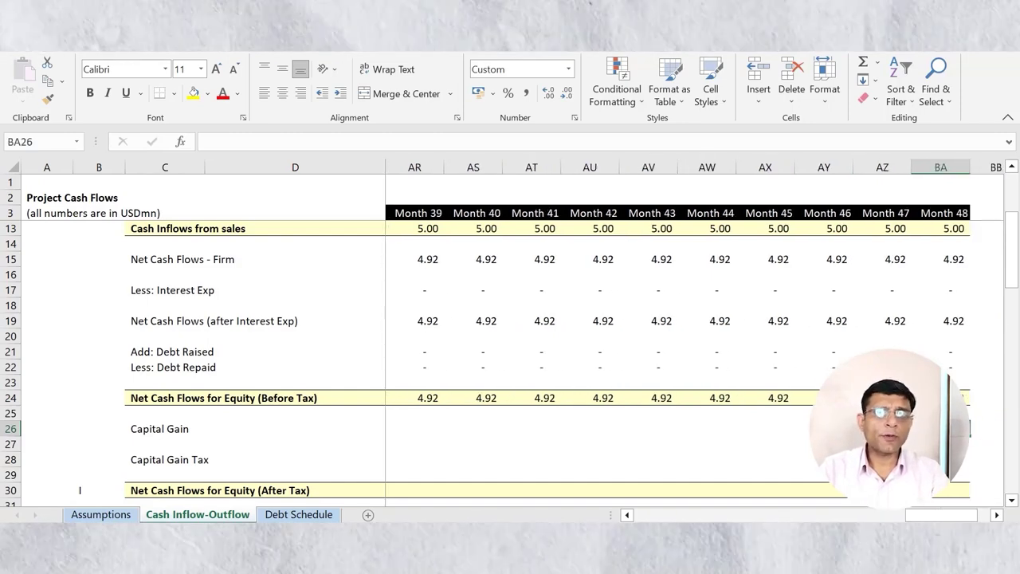
key("Left")
key("Left")
key("Left")
key("Left")
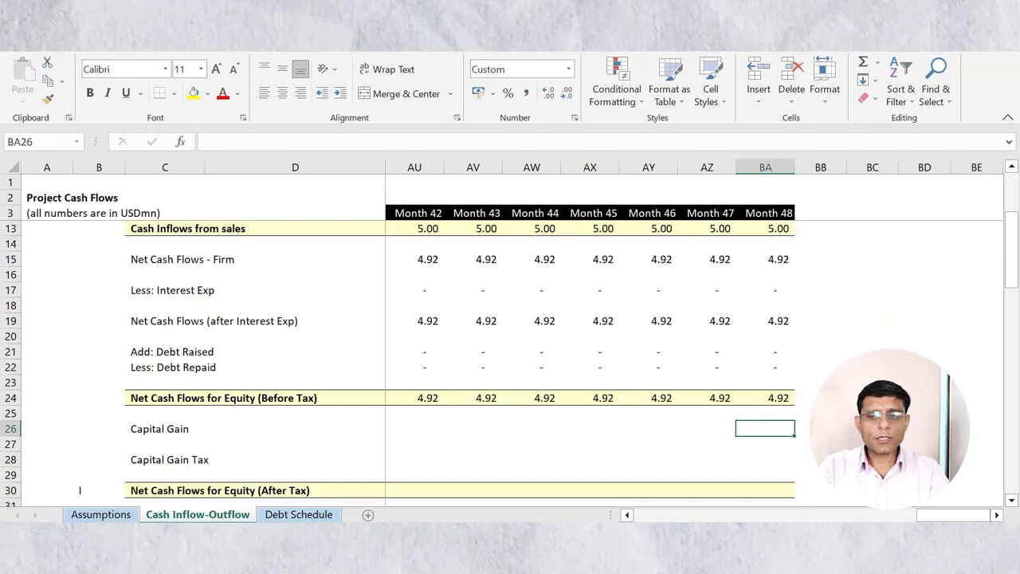
type("=sum(")
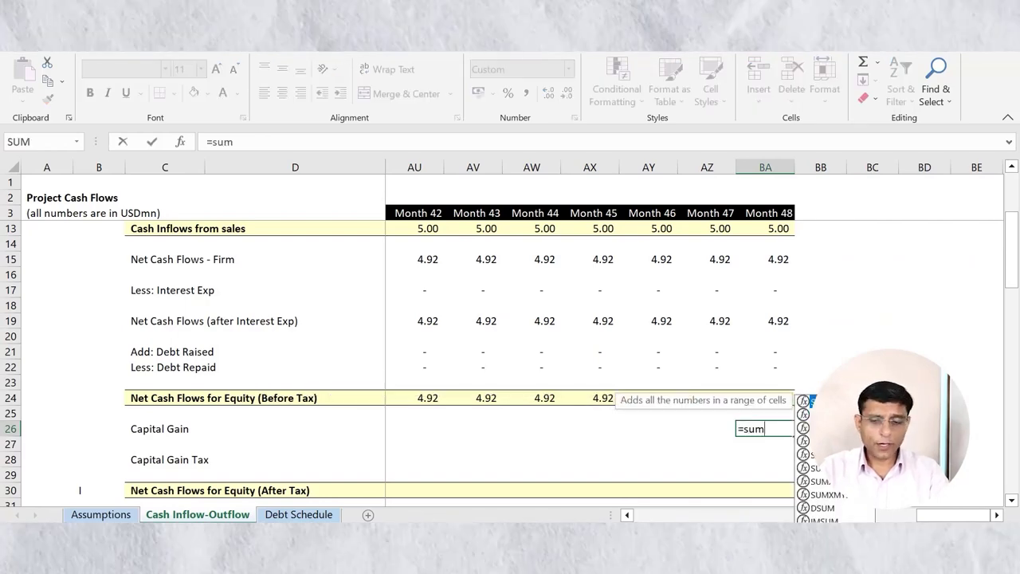
key("Up")
key("Up")
key("ctrl+shift+Left")
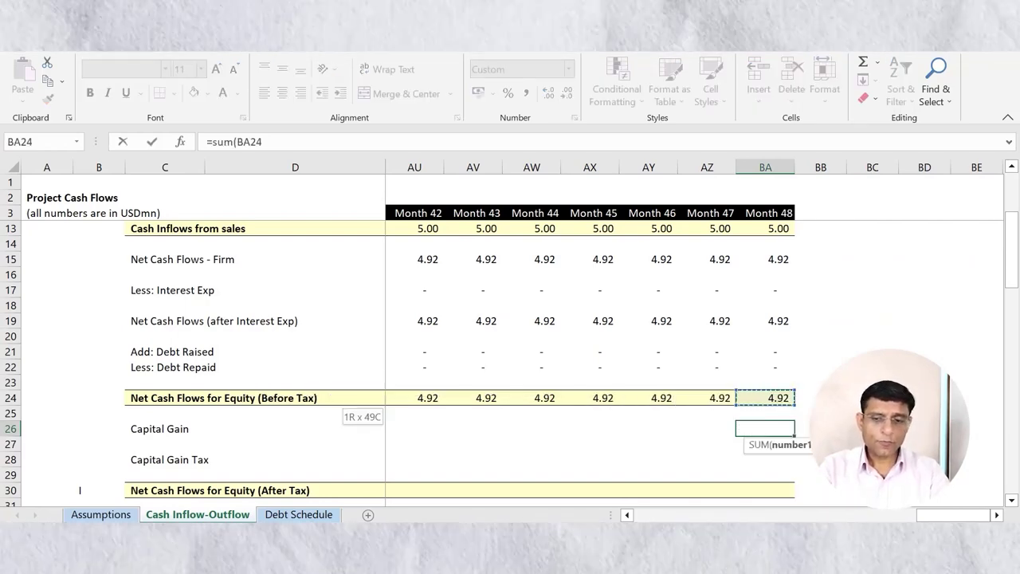
key("shift+Right")
key("shift+Right")
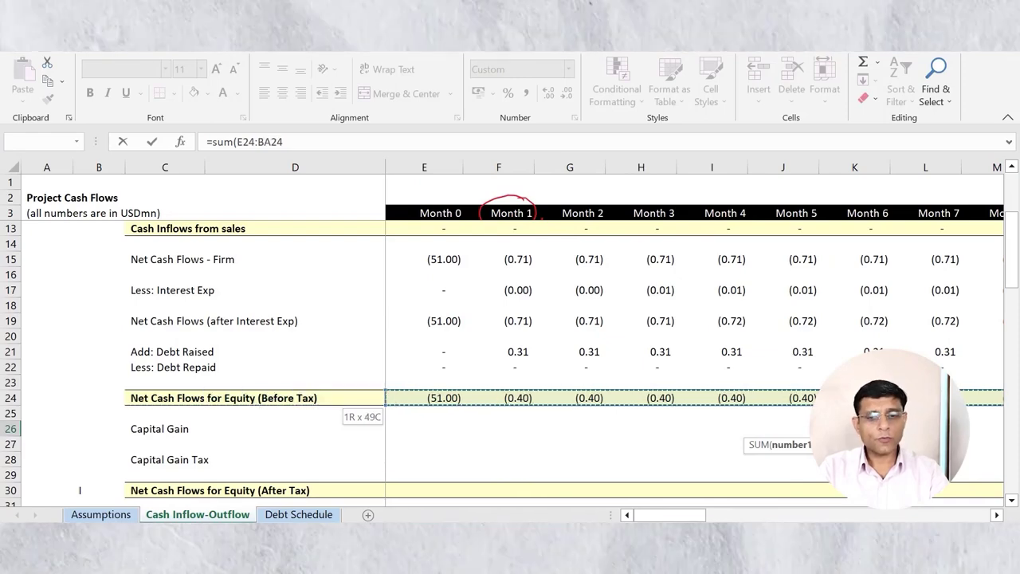
key("ctrl+Return")
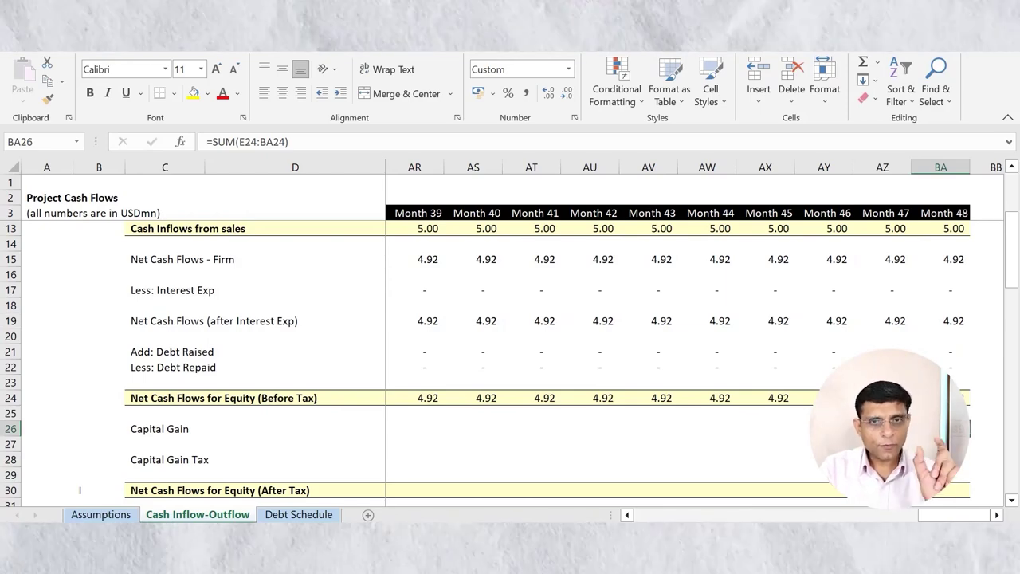
Review the before-tax equity cash flows in row 24 from Month 37 to Month 48 and recheck the Capital Gain formula in BA26
key("Up")
key("Up")
key("Left")
key("Left")
key("Left")
key("Left")
key("Left")
key("Left")
key("Left")
key("Left")
key("Left")
key("Left")
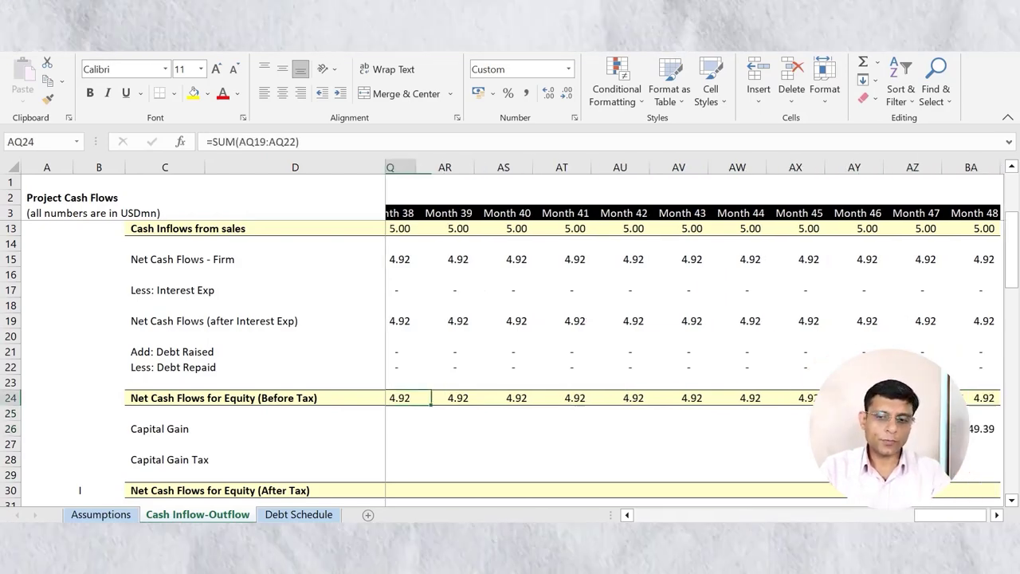
key("Left")
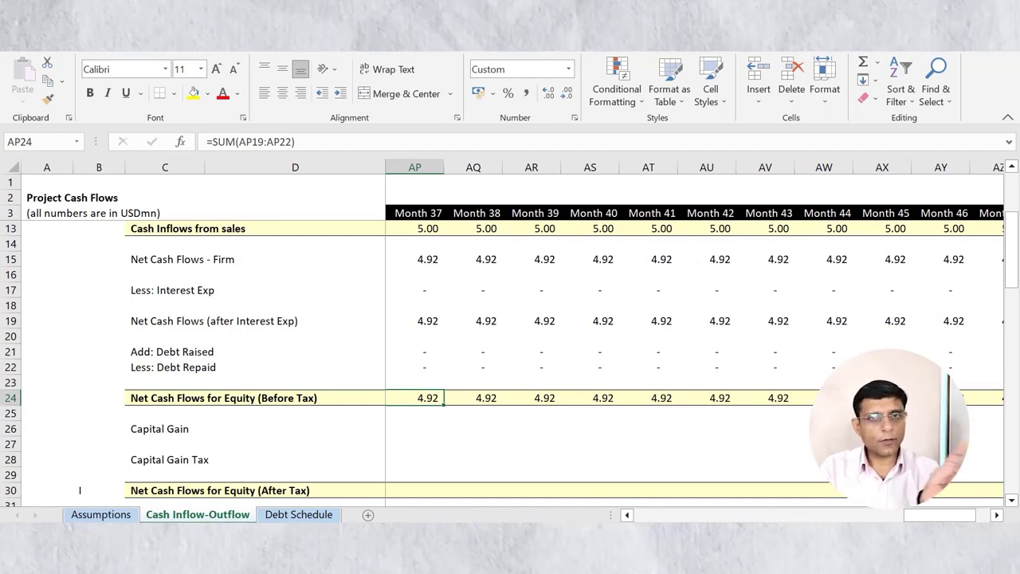
key("Right")
key("Right")
key("Right")
key("Right")
key("Right")
key("Right")
key("Right")
key("Right")
key("Right")
key("Right")
key("Right")
key("Right")
key("Right")
key("Right")
key("Right")
key("Right")
key("Right")
key("Right")
key("Right")
key("Right")
key("Right")
key("Left")
key("Left")
key("Left")
key("Left")
key("Left")
key("Left")
key("Left")
key("Left")
key("Left")
key("Left")
key("Left")
key("Left")
key("Down")
key("Down")
key("Down")
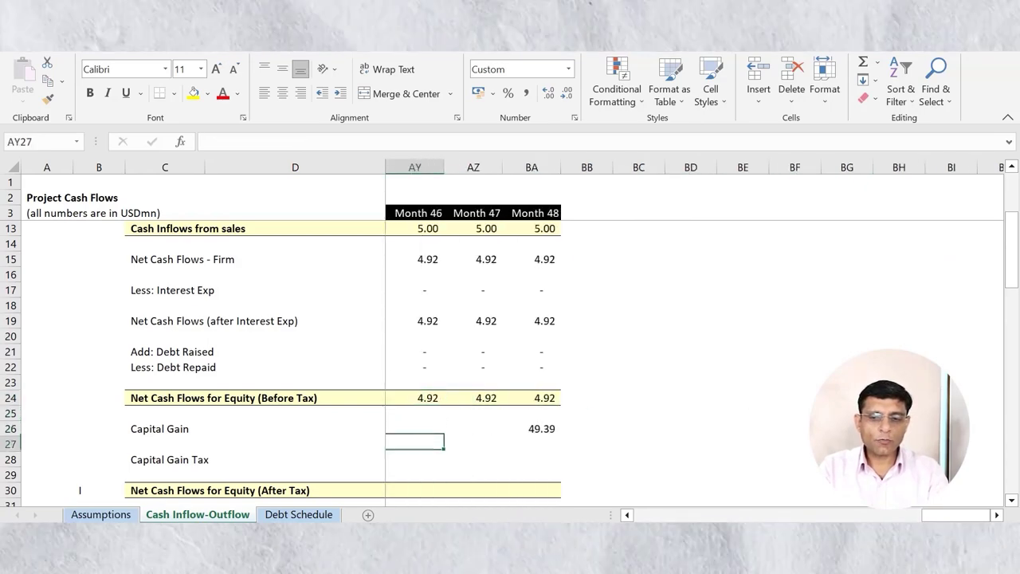
key("Right")
key("Right")
key("Up")
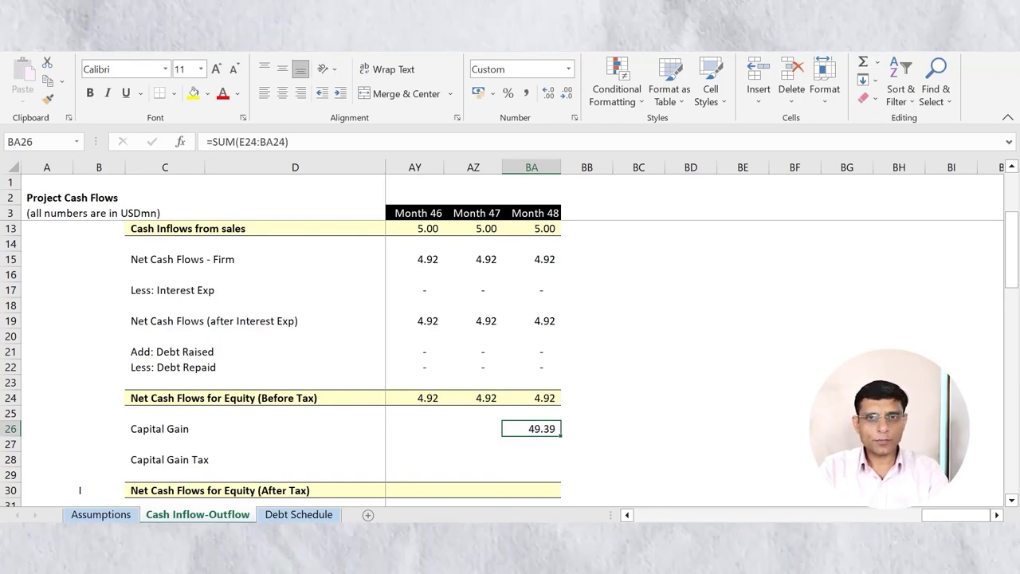
Look along the empty Capital Gain Tax row 28 across the earlier months and past Month 48
key("Down")
key("Down")
key("Left")
key("Left")
key("Left")
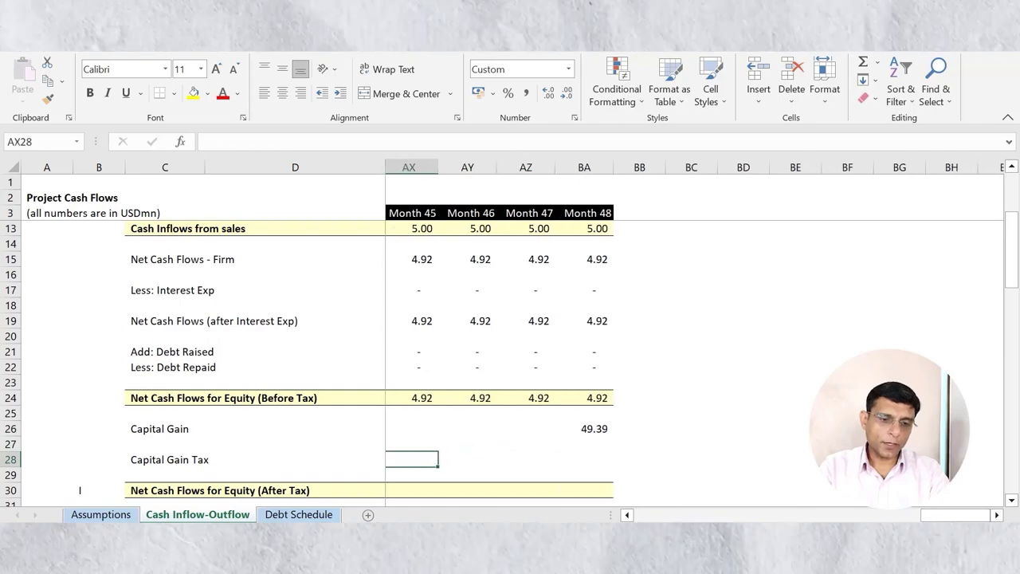
key("Left")
key("Left")
key("Left")
key("Left")
key("Left")
key("Left")
key("Left")
key("Left")
key("Left")
key("Left")
key("Left")
key("Left")
key("Left")
key("Left")
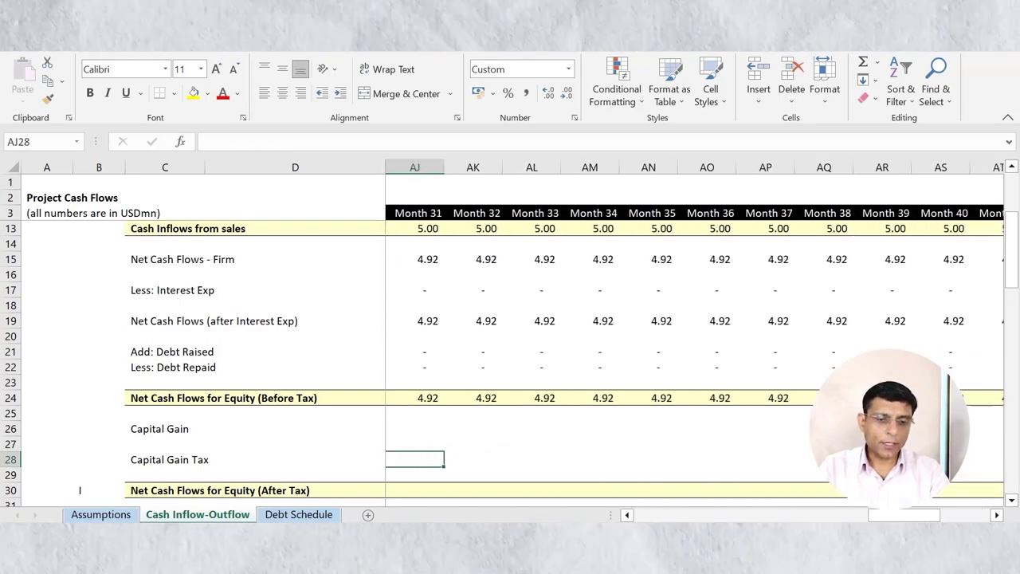
key("Left")
key("Left")
key("Left")
key("Left")
key("Left")
key("Left")
key("Left")
key("Right")
key("Right")
key("Right")
key("Right")
key("Right")
key("Right")
key("Right")
key("Right")
key("Right")
key("Right")
key("Right")
key("Right")
key("Right")
key("Right")
key("Right")
key("Right")
key("Right")
key("Right")
key("Right")
key("Right")
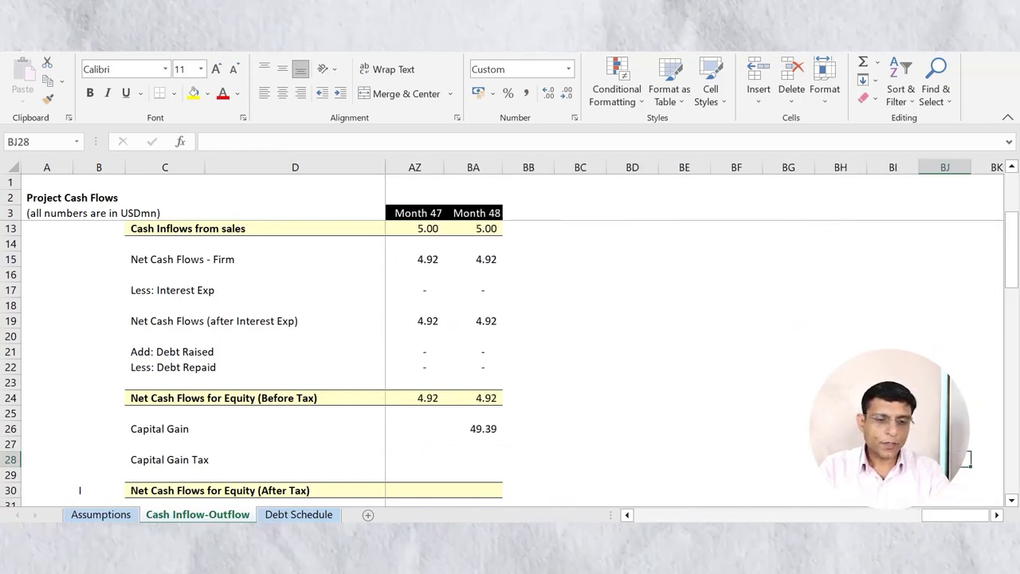
Calculate the Capital Gain Tax for Month 48 in BA28 as the capital gains tax rate times the Capital Gain, =Assumptions!G19*'Cash Inflow-Outflow'!BA26
key("Left")
key("Left")
key("Left")
key("Left")
key("Left")
key("Left")
key("Left")
key("Left")
key("Left")
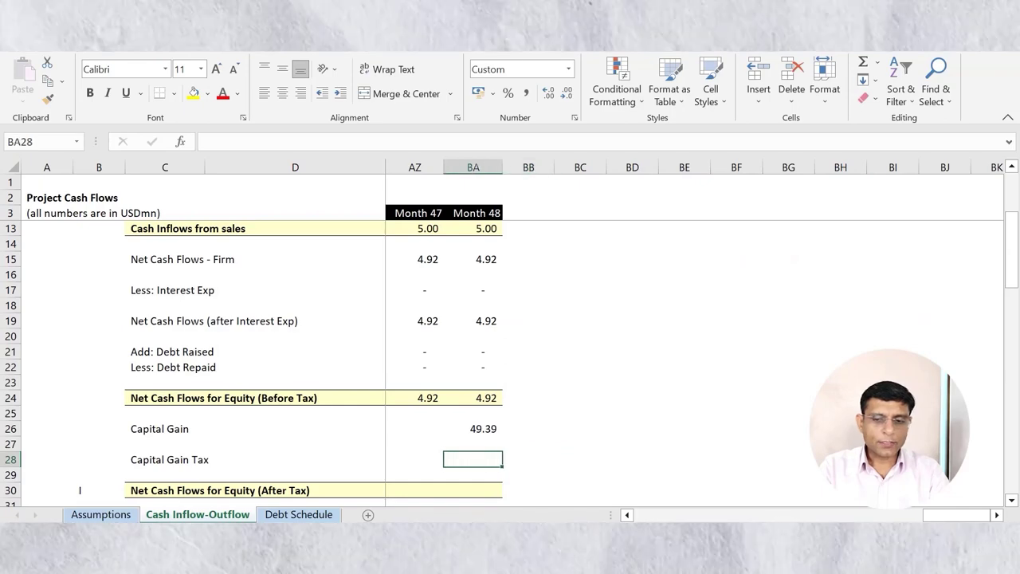
type("=")
left_click(100, 514)
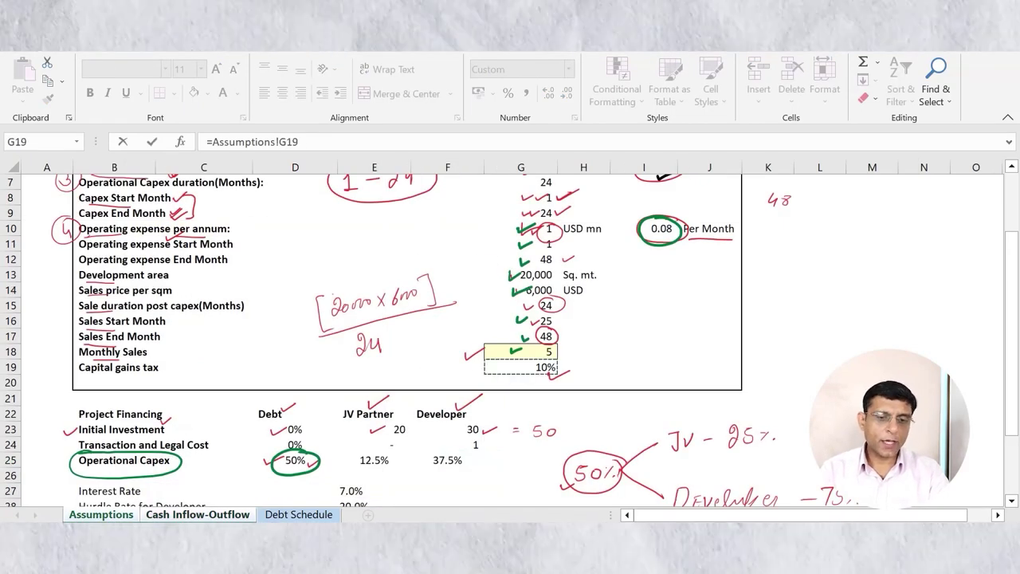
type("*")
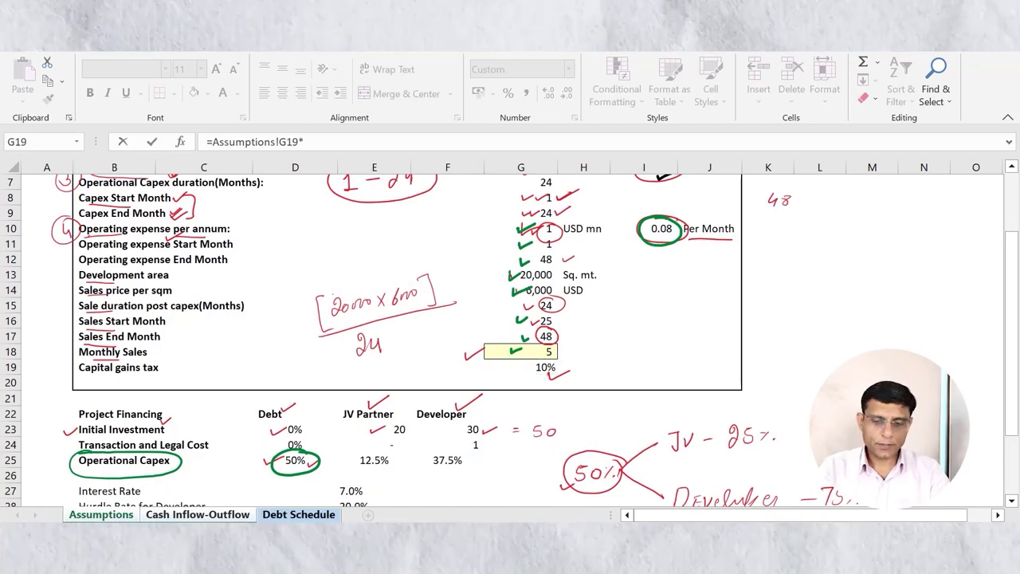
left_click(299, 514)
left_click(198, 514)
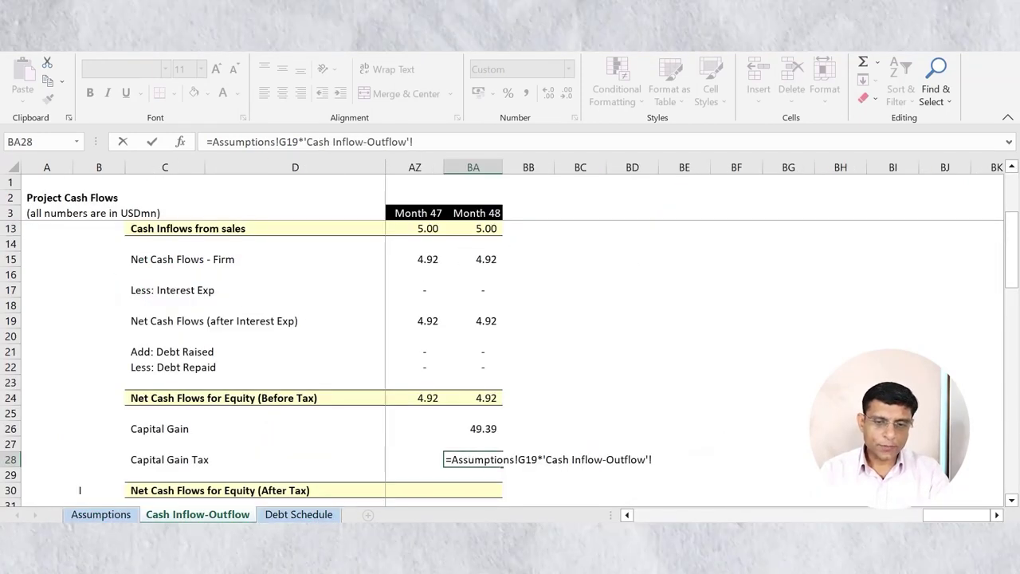
left_click(473, 429)
key("Return")
key("Up")
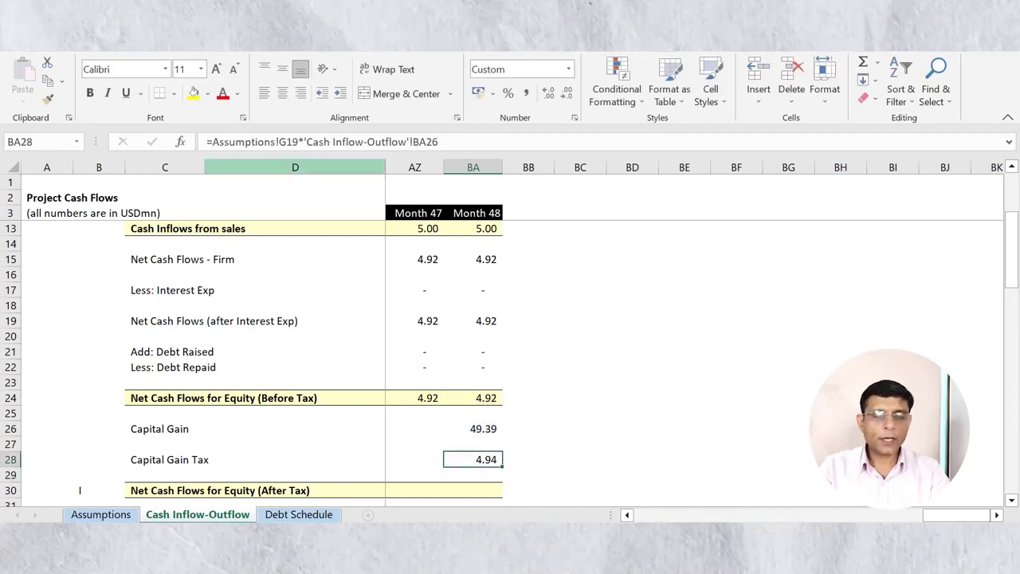
Turn the Capital Gain Tax in BA28 into an outflow by negating its formula, =-Assumptions!G19*'Cash Inflow-Outflow'!BA26
key("F2")
key("Home")
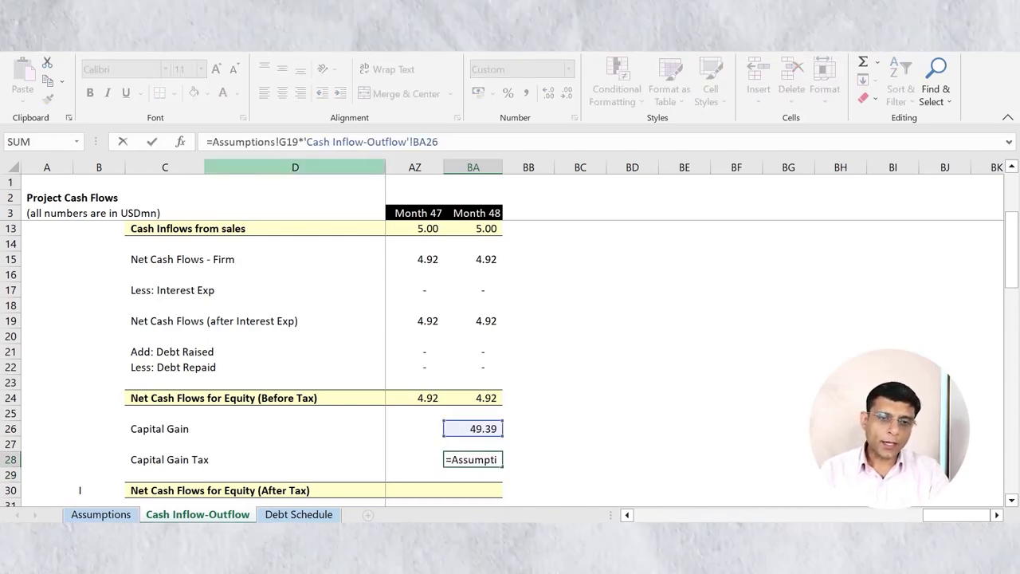
type("-")
key("Return")
key("Up")
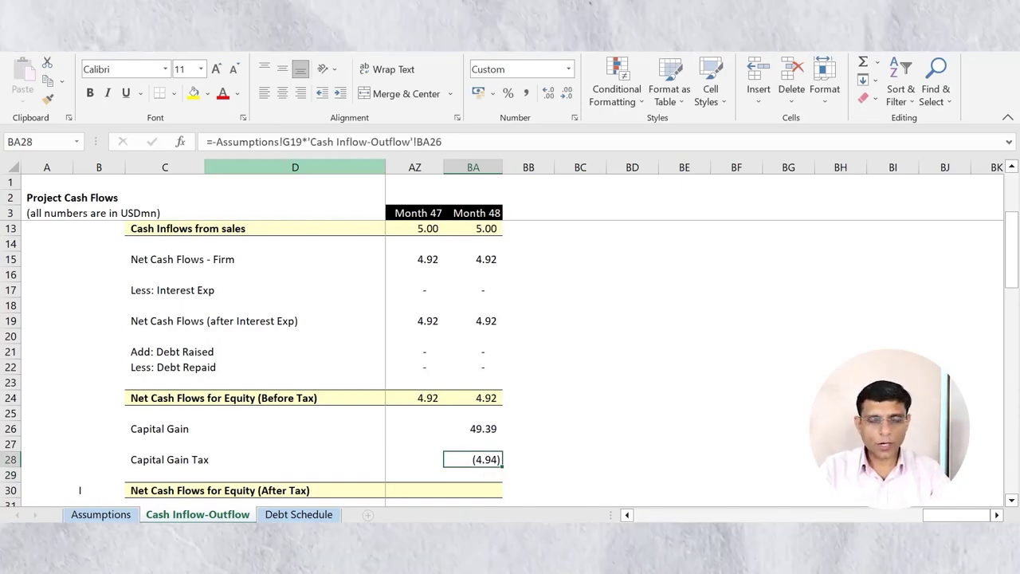
Calculate the Month 0 Net Cash Flows for Equity (After Tax) in E30 with the formula =E24-E28
key("Down")
key("Down")
key("Left")
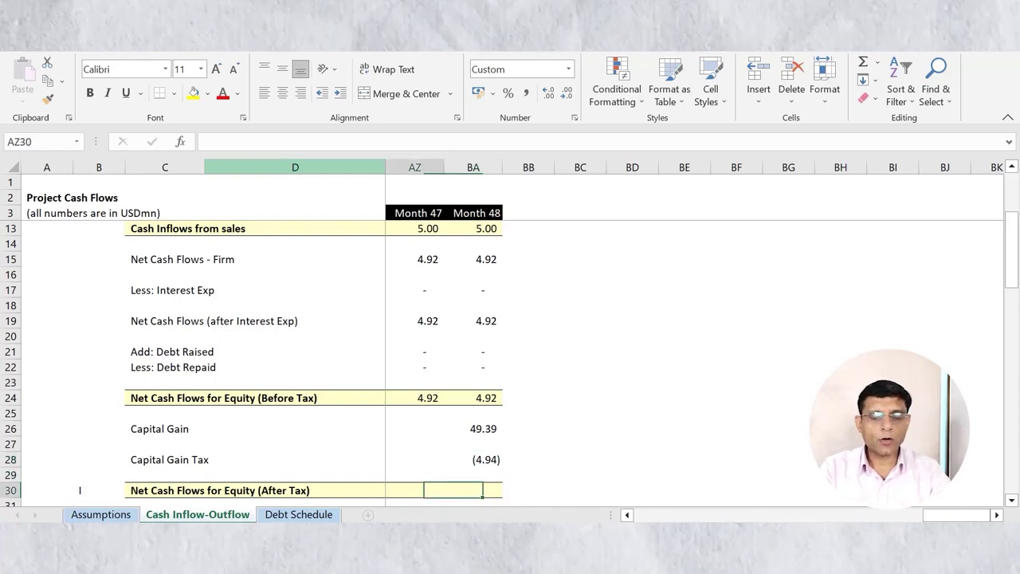
key("Left")
key("Left")
key("Left")
key("Left")
key("Left")
key("Left")
key("Left")
key("Left")
key("Left")
key("Left")
key("Left")
key("Left")
key("Left")
key("Left")
key("Left")
key("Left")
key("Left")
key("Left")
key("Left")
key("Left")
key("Left")
key("Left")
key("Left")
key("Left")
key("Left")
key("Left")
key("Left")
key("Left")
key("Left")
key("Left")
key("Left")
key("Left")
key("Left")
key("Left")
key("Left")
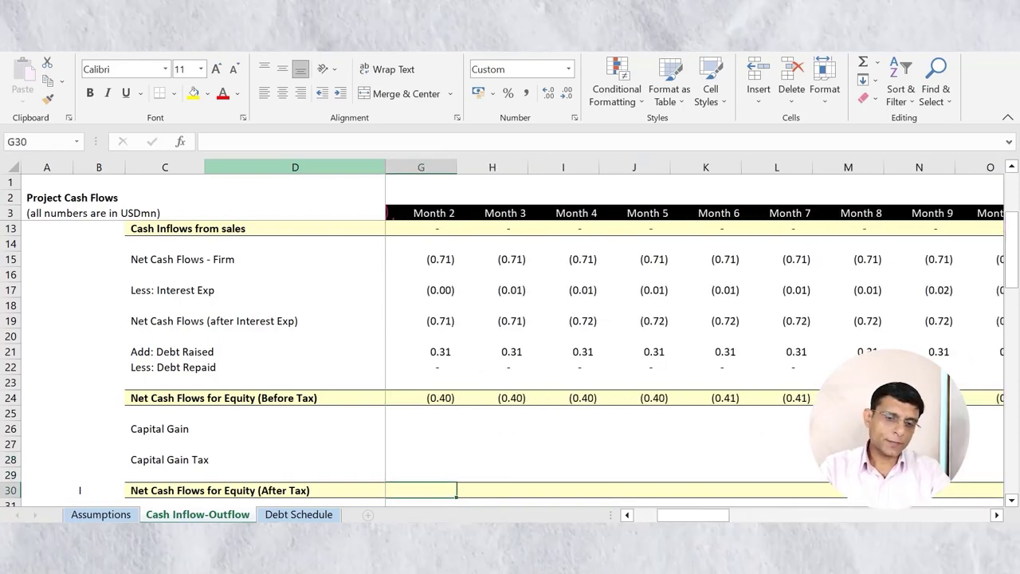
key("Left")
key("Left")
key("Left")
key("Left")
key("Right")
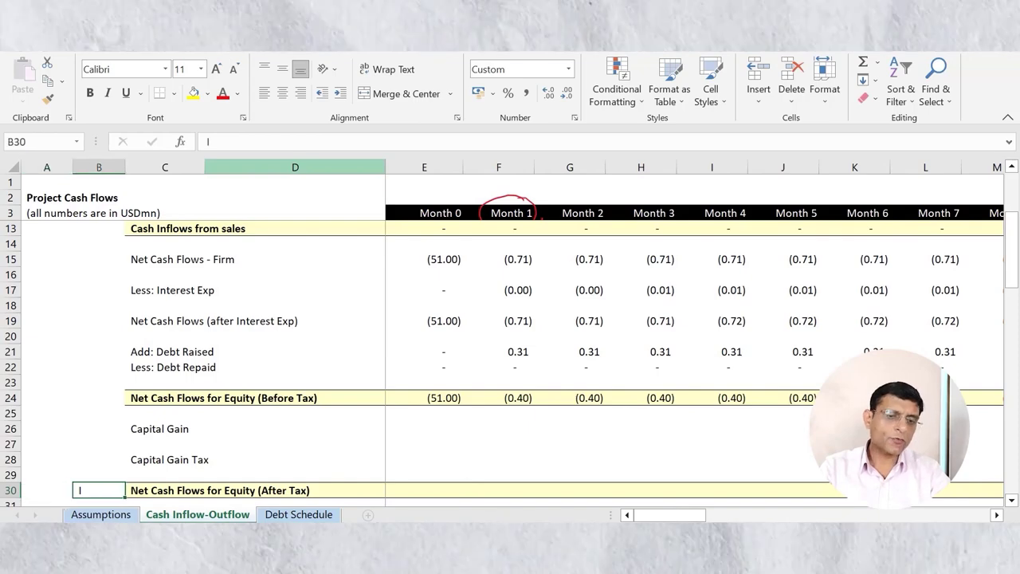
key("Right")
key("Right")
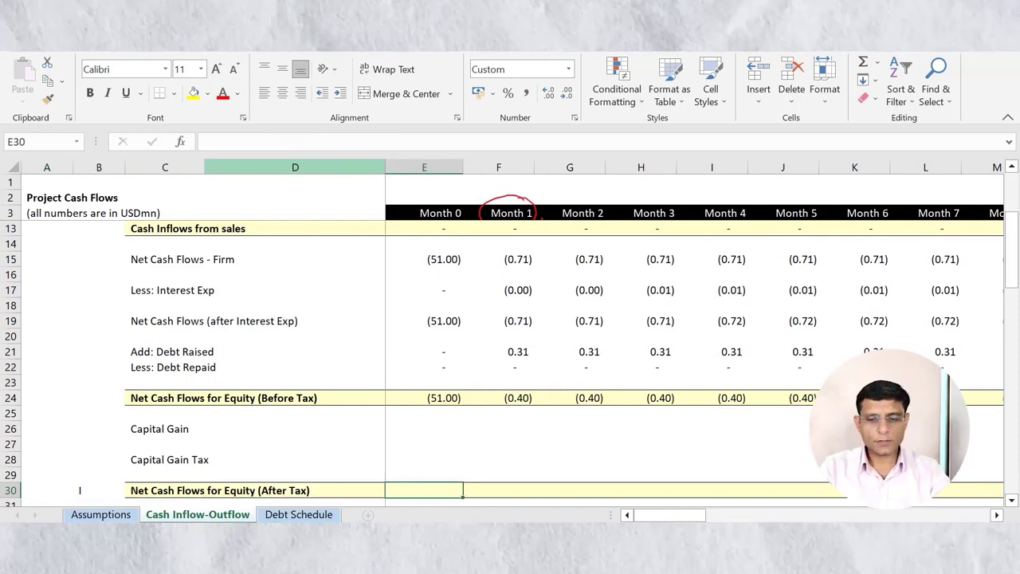
type("=")
key("Up")
key("Up")
key("Up")
key("Up")
key("Up")
key("Up")
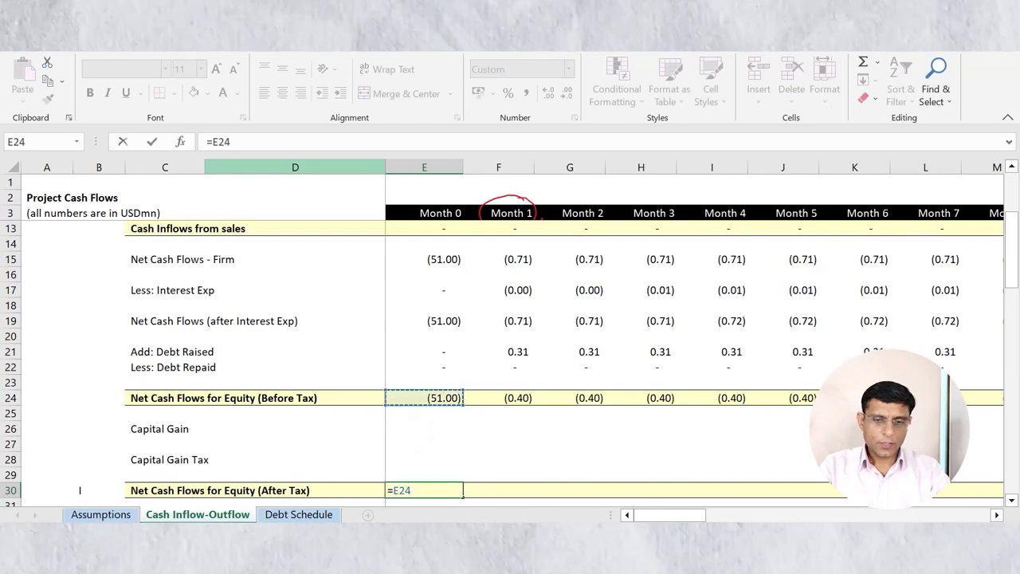
type("-")
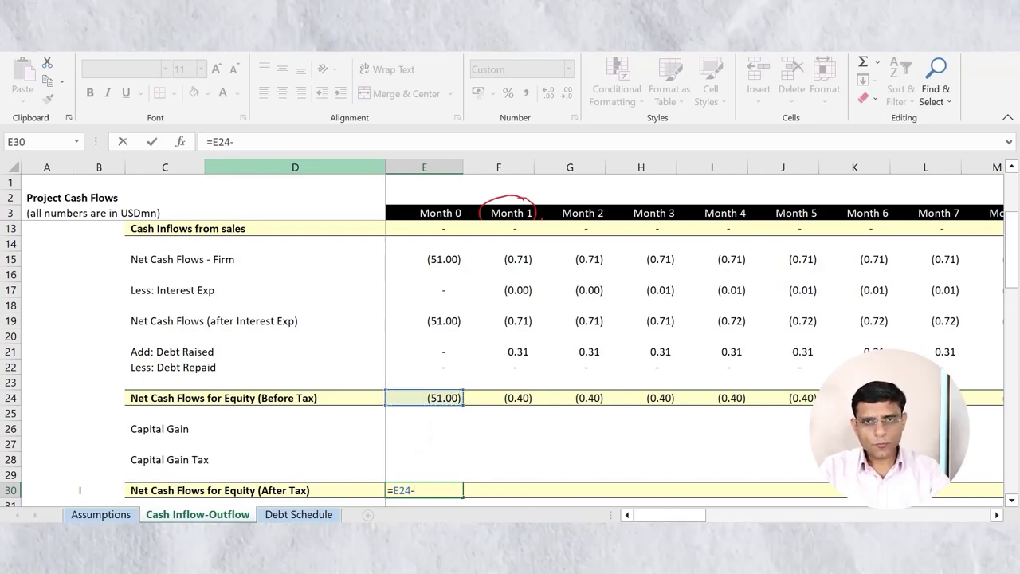
key("Up")
key("Up")
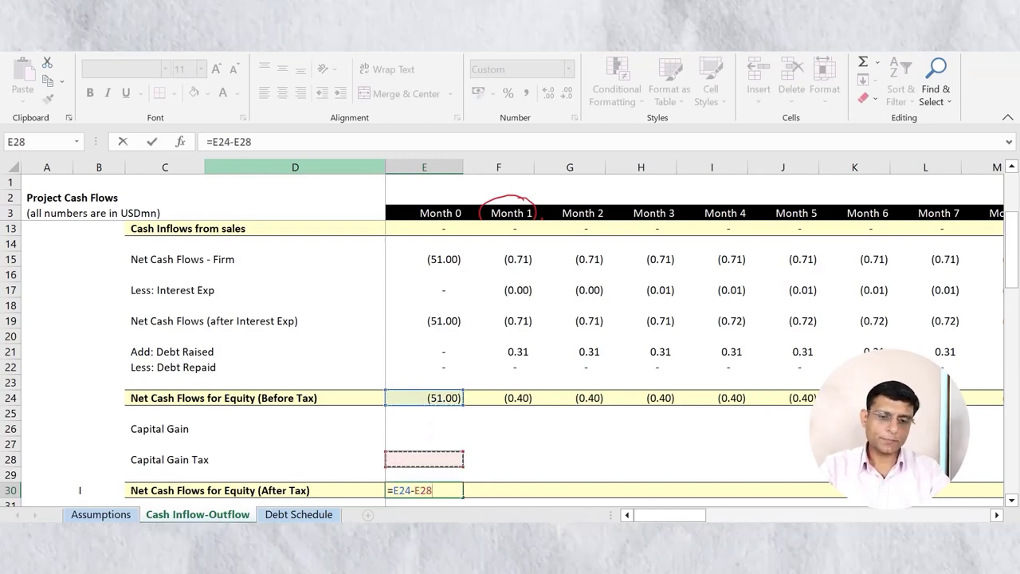
key("Return")
Fill the after-tax equity cash flow formula from E30 across row 30 through Month 48 in BA30
key("Up")
key("shift+Right")
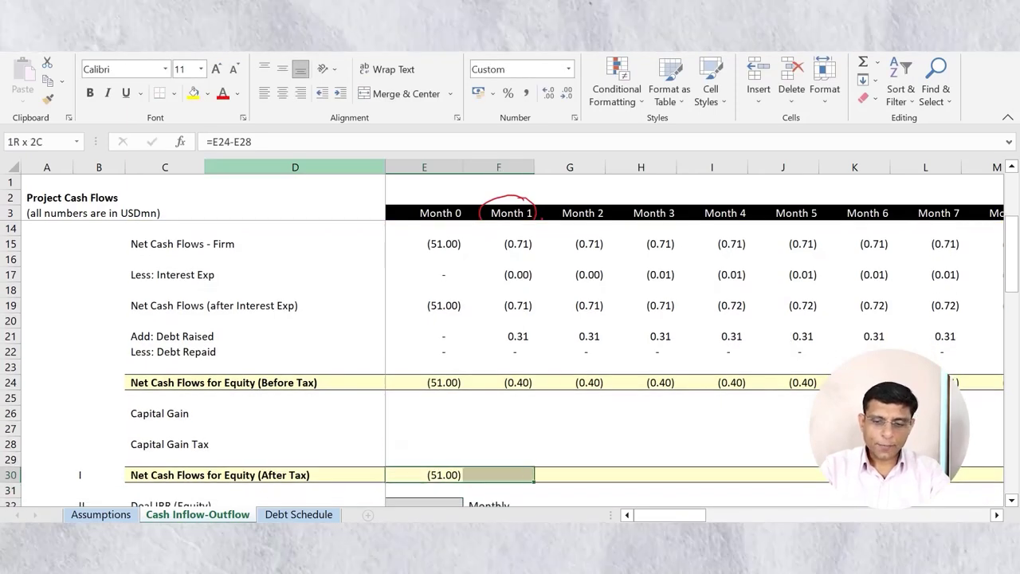
key("shift+Right")
key("shift+Right")
key("shift+Right")
key("shift+Right")
key("shift+Right")
key("shift+Right")
key("shift+Right")
key("shift+Right")
key("shift+Right")
key("shift+Right")
key("shift+Right")
key("shift+Right")
key("shift+Right")
key("shift+Right")
key("shift+Right")
key("shift+Right")
key("shift+Right")
key("shift+Right")
key("shift+Right")
key("shift+Right")
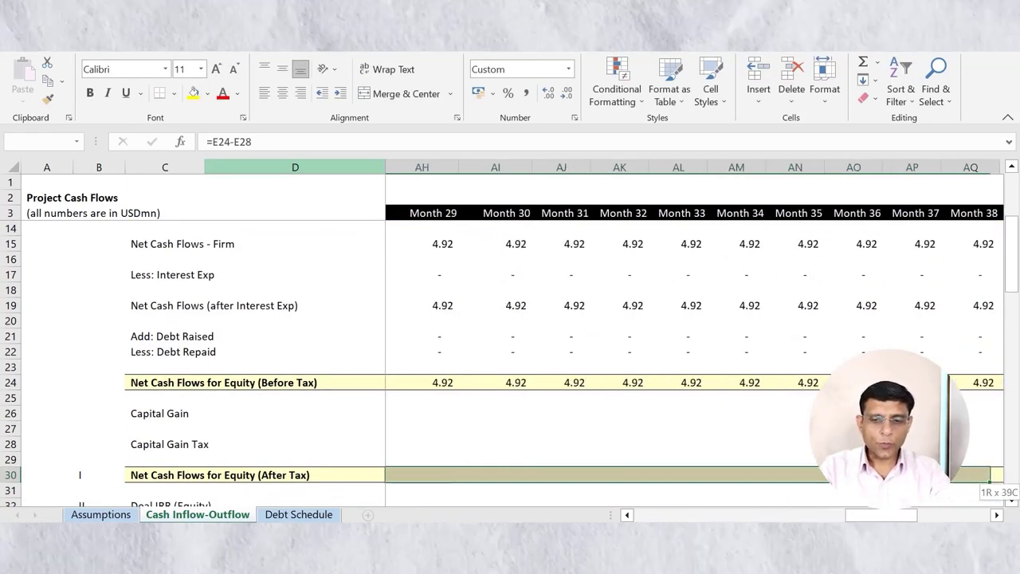
key("shift+Right")
key("shift+Right")
key("shift+Right")
key("shift+Right")
key("shift+Right")
key("shift+Right")
key("shift+Right")
key("shift+Right")
key("shift+Right")
key("shift+Right")
key("shift+Right")
key("shift+Right")
key("shift+Right")
key("shift+Right")
key("shift+Left")
key("shift+Left")
key("shift+Left")
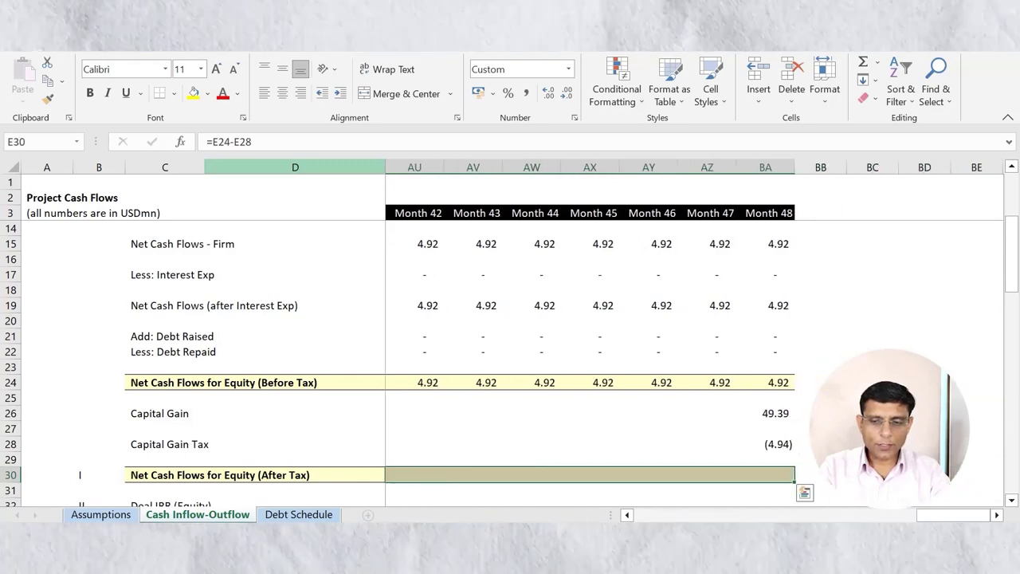
key("ctrl+r")
Review the Net Cash Flows for Equity (After Tax) across row 30 through Month 48
key("Right")
key("Right")
key("Right")
key("Right")
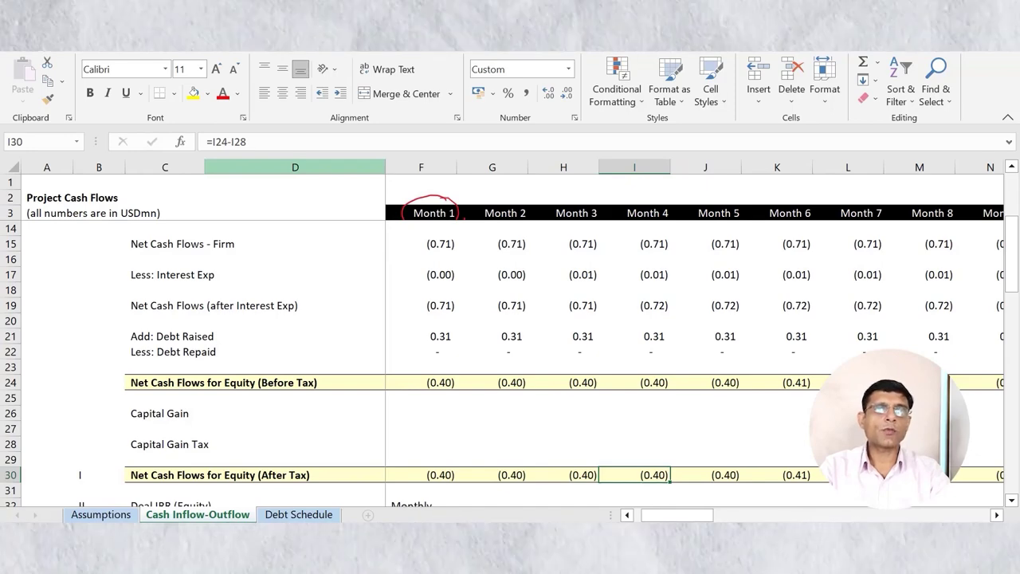
key("Right")
key("Right")
key("Right")
key("Right")
key("Right")
key("Left")
key("Left")
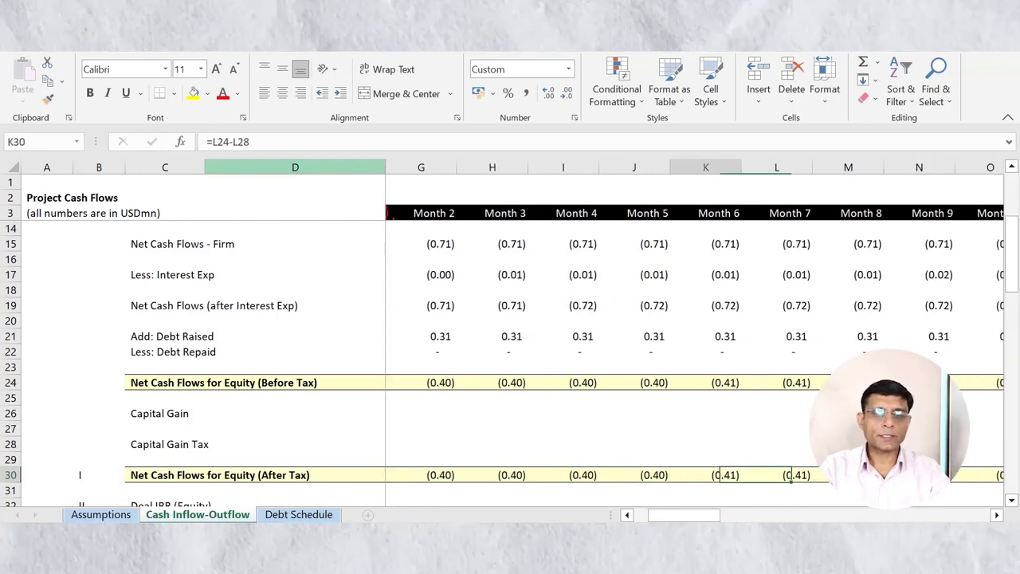
key("Home")
key("Right")
key("Right")
key("Right")
key("Right")
key("Right")
key("Right")
key("Right")
key("Right")
key("Right")
key("Right")
key("Right")
key("Right")
key("Right")
key("Right")
key("Right")
key("Right")
key("Right")
key("Right")
key("Right")
key("Right")
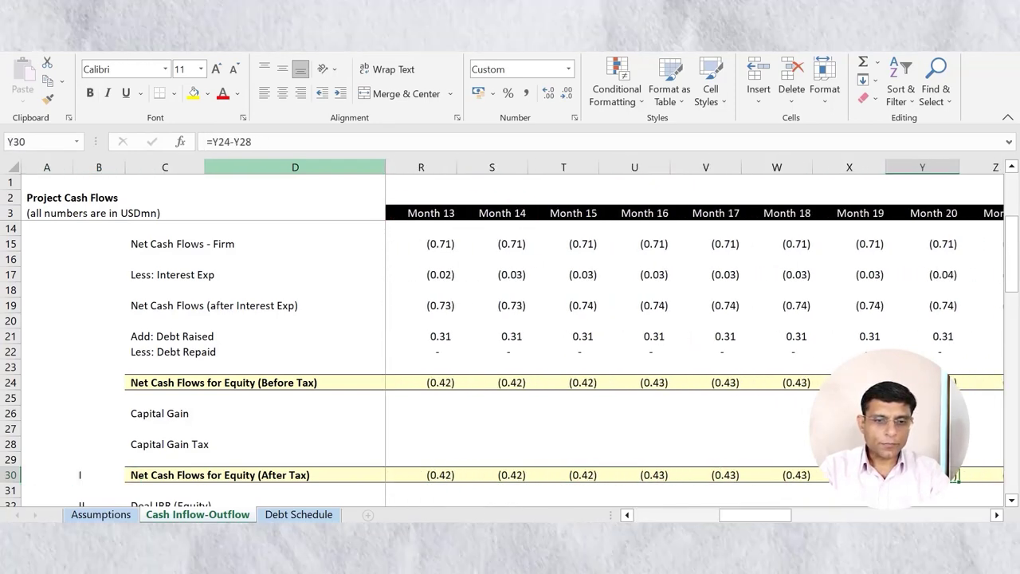
key("Right")
key("Right")
key("Right")
key("Right")
key("Right")
key("Right")
key("Right")
key("Right")
key("Right")
key("Right")
key("Right")
key("Right")
key("Right")
key("Right")
key("Right")
key("Right")
key("Right")
key("Right")
key("Right")
key("Right")
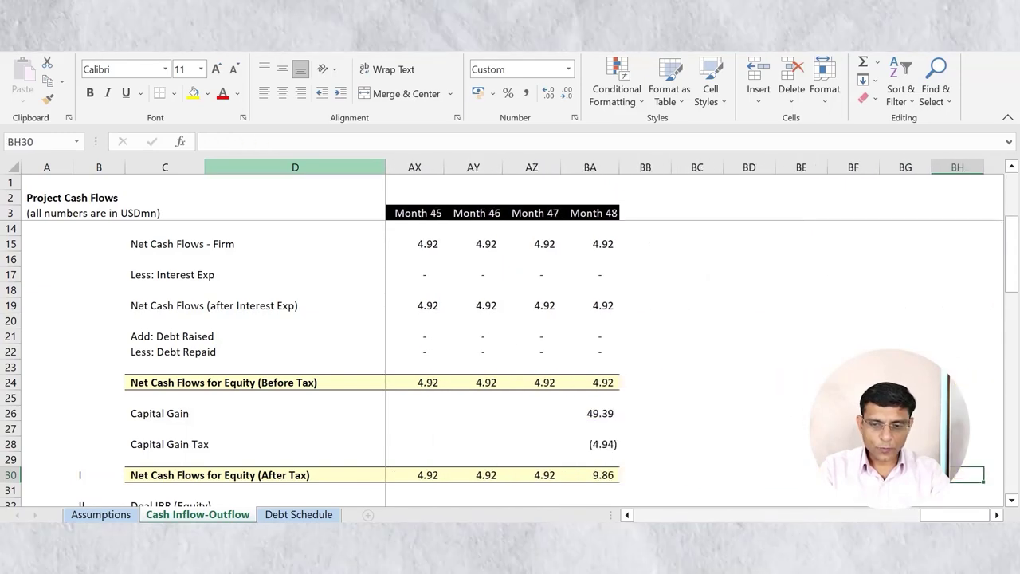
Check the Month 48 formulas for before-tax equity cash flow, Capital Gain Tax and after-tax equity cash flow in BA24, BA28 and BA30
key("Left")
key("Left")
key("Left")
key("Up")
key("Up")
key("Left")
key("Left")
key("Left")
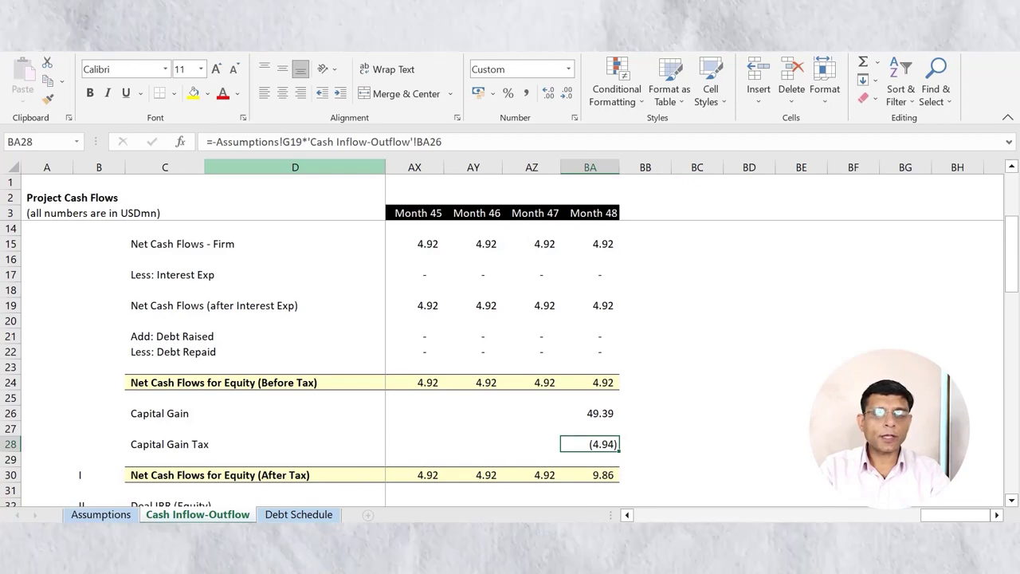
key("Down")
key("Down")
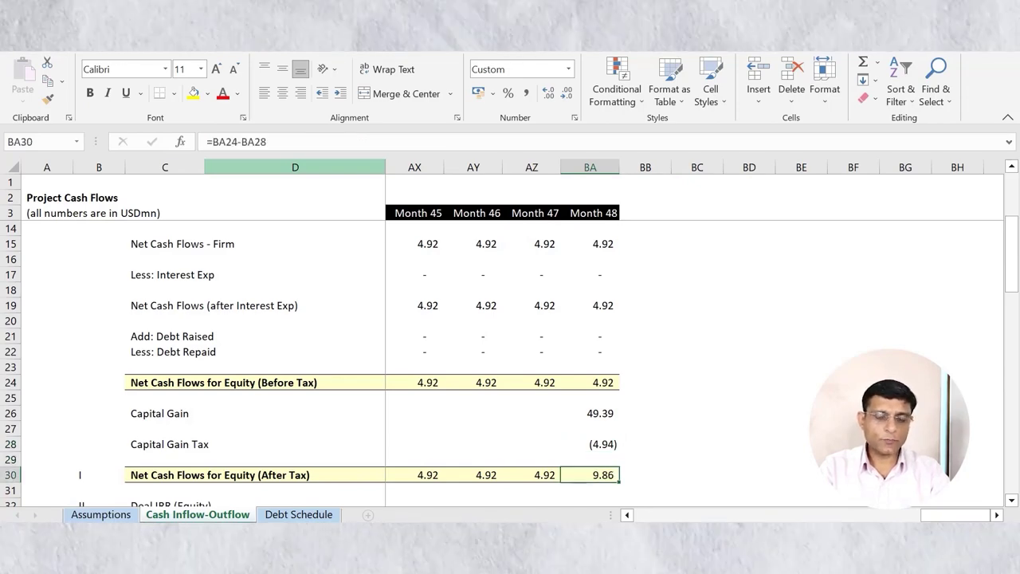
key("ctrl+shift+Left")
key("ctrl+shift+Left")
key("ctrl+shift+Left")
key("ctrl+shift+Left")
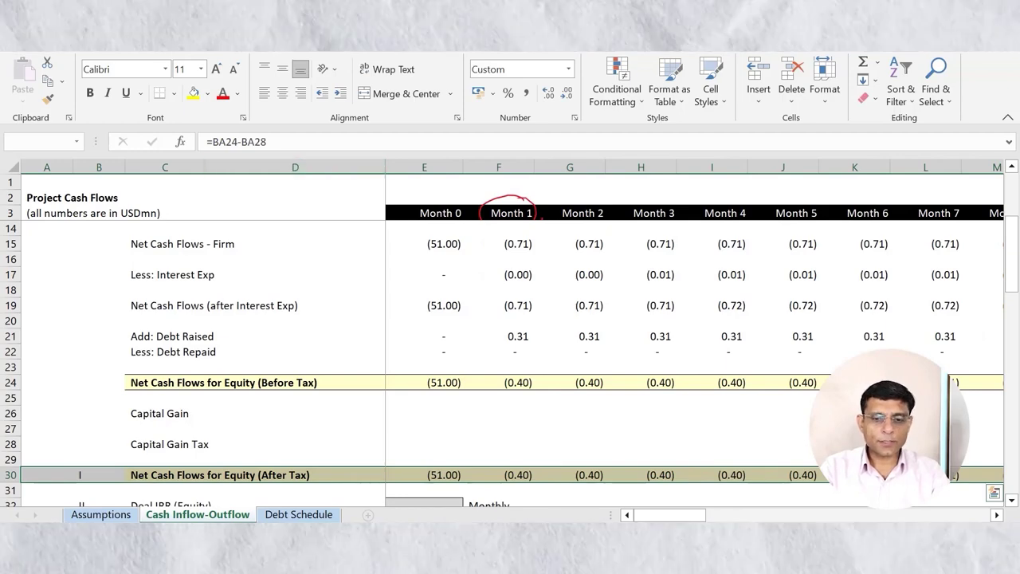
left_click(570, 475)
key("ctrl+shift+Right")
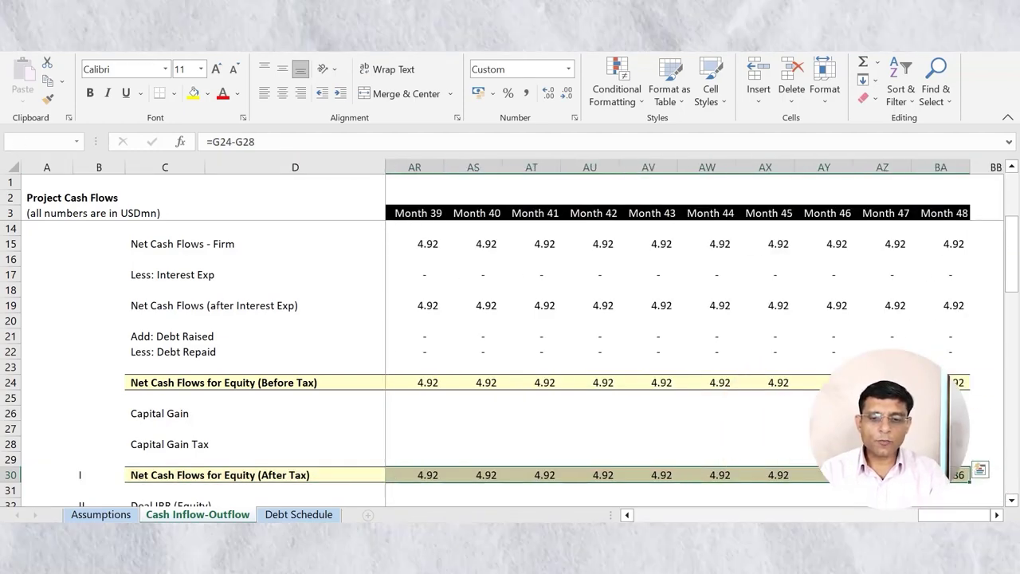
left_click(940, 383)
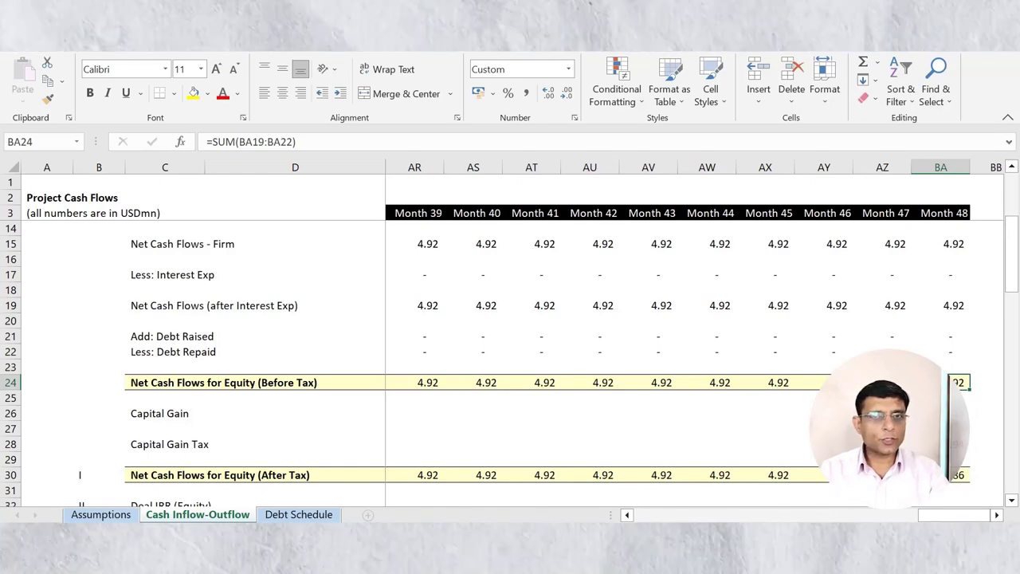
left_click(941, 444)
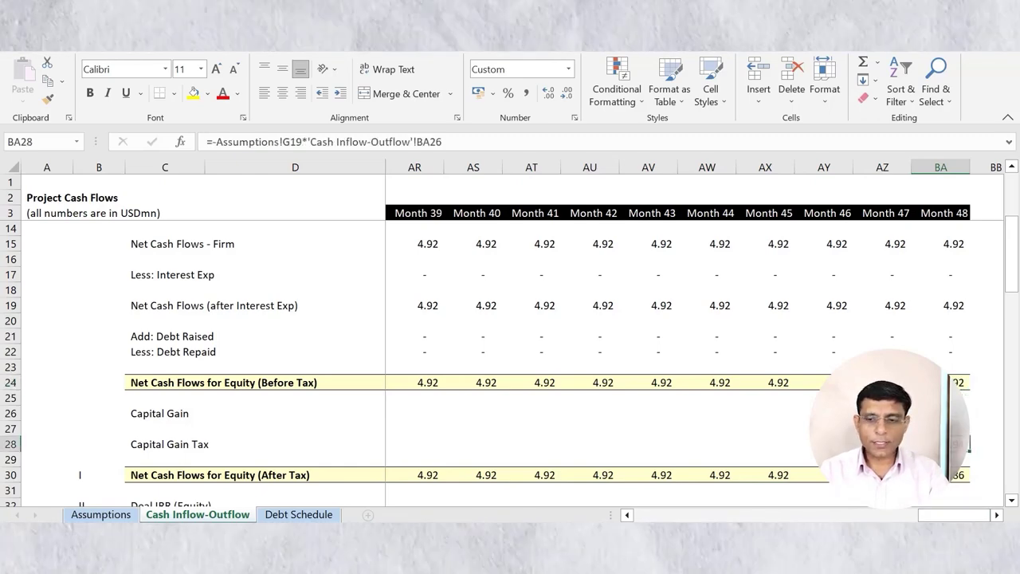
left_click(940, 475)
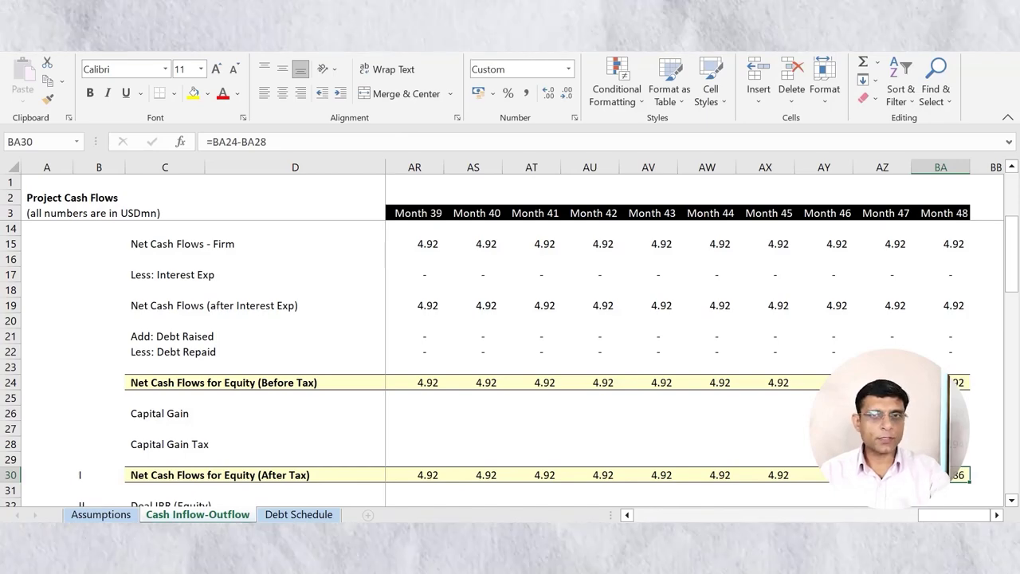
Correct the Month 0 Net Cash Flows for Equity (After Tax) formula in E30 to =E24+E28
key("ctrl+shift+Left")
key("ctrl+shift+Left")
key("ctrl+shift+Left")
key("ctrl+shift+Left")
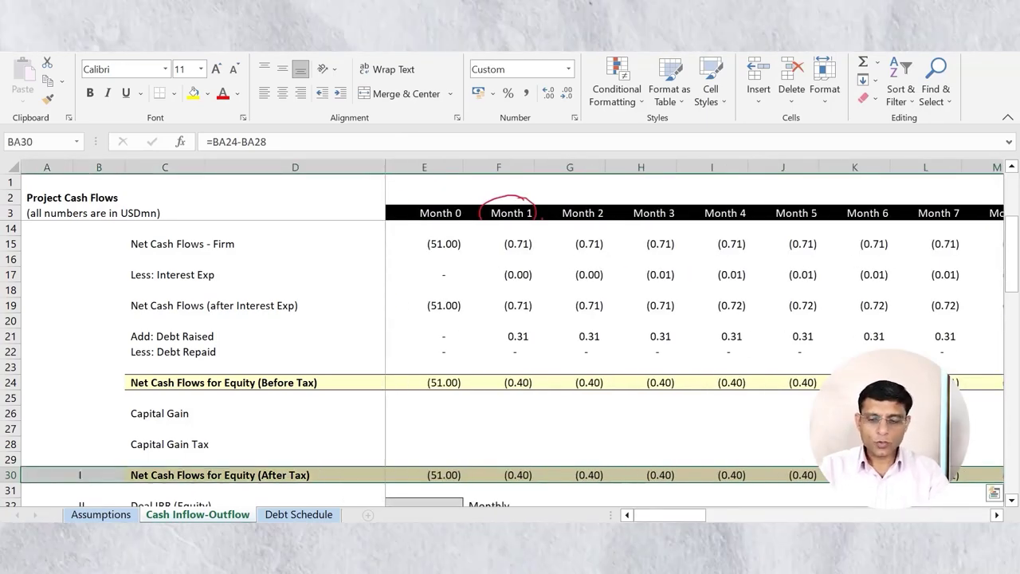
left_click(424, 476)
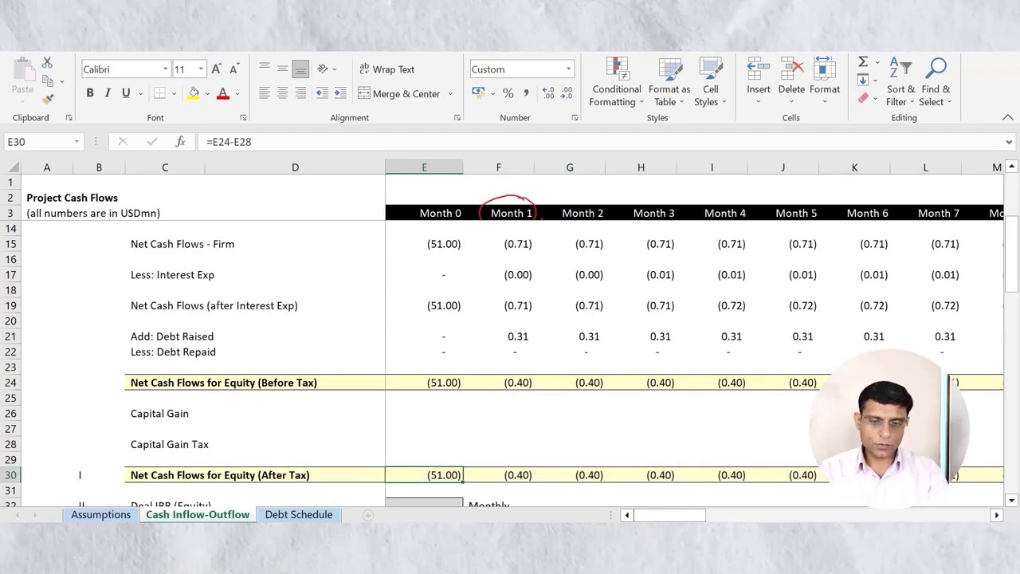
left_click(228, 141)
key("Delete")
type("+")
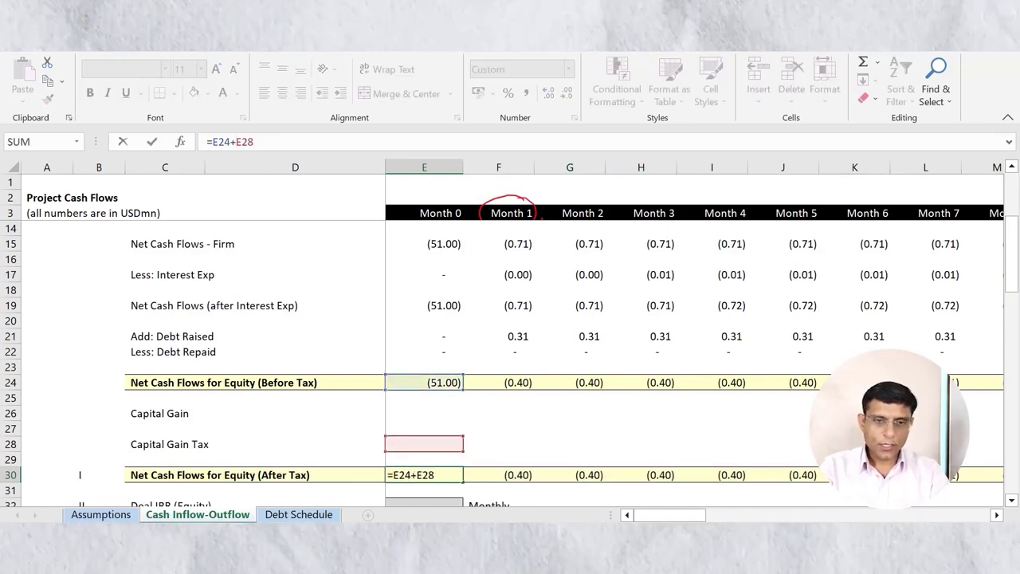
key("ctrl+Return")
Fill the =E24+E28 formula from E30 across row 30 through Month 48 in BA30
key("shift+Right")
key("shift+Right")
key("shift+Right")
key("shift+Right")
key("shift+Left")
key("shift+Left")
key("shift+Left")
key("shift+Left")
key("ctrl+shift+Right")
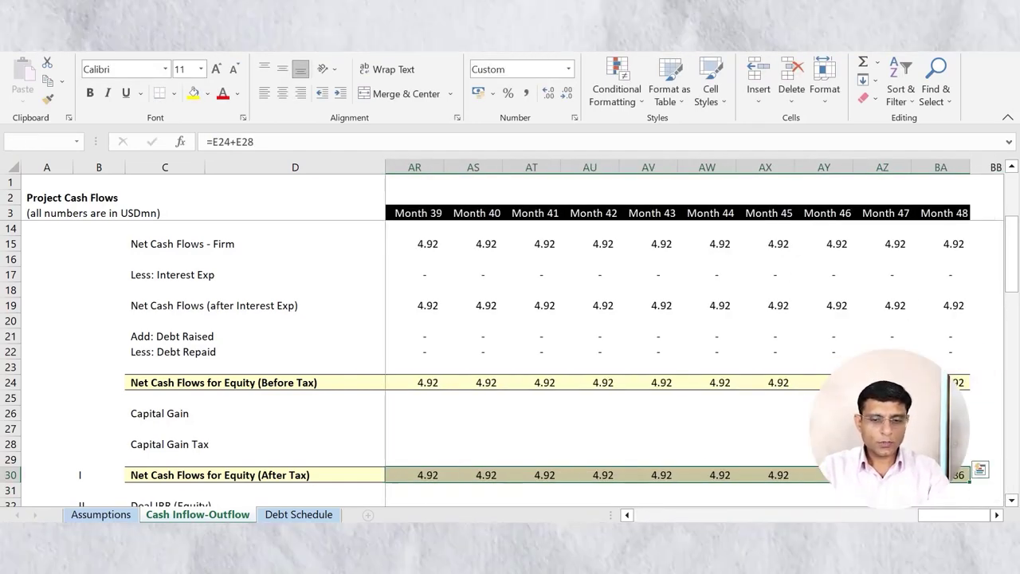
key("Right")
key("Right")
key("Right")
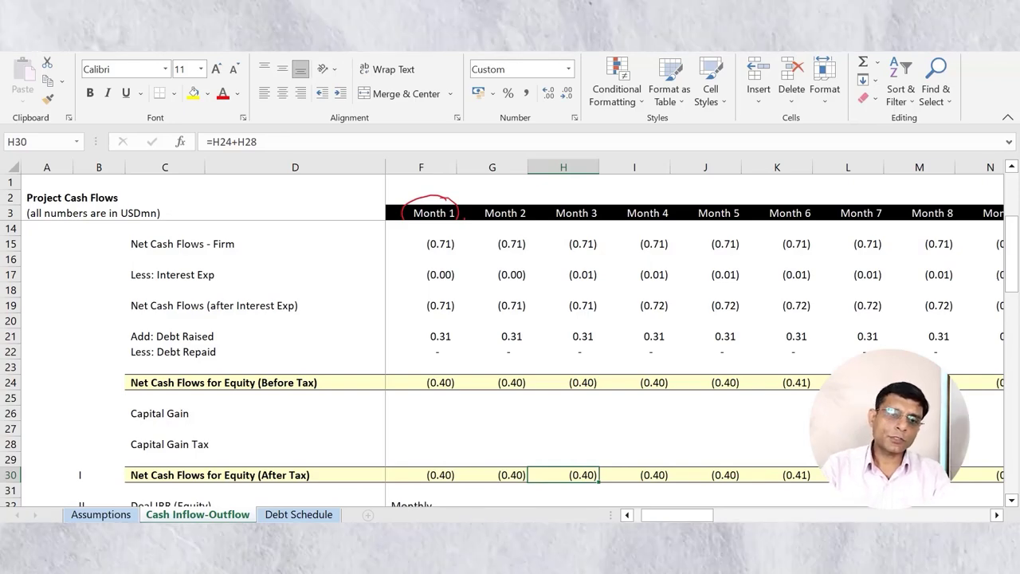
Look over the Deal IRR and Money Multiple rows below the after-tax equity cash flows, ending at item I in B30
key("Down")
key("Down")
key("Down")
key("Down")
key("Down")
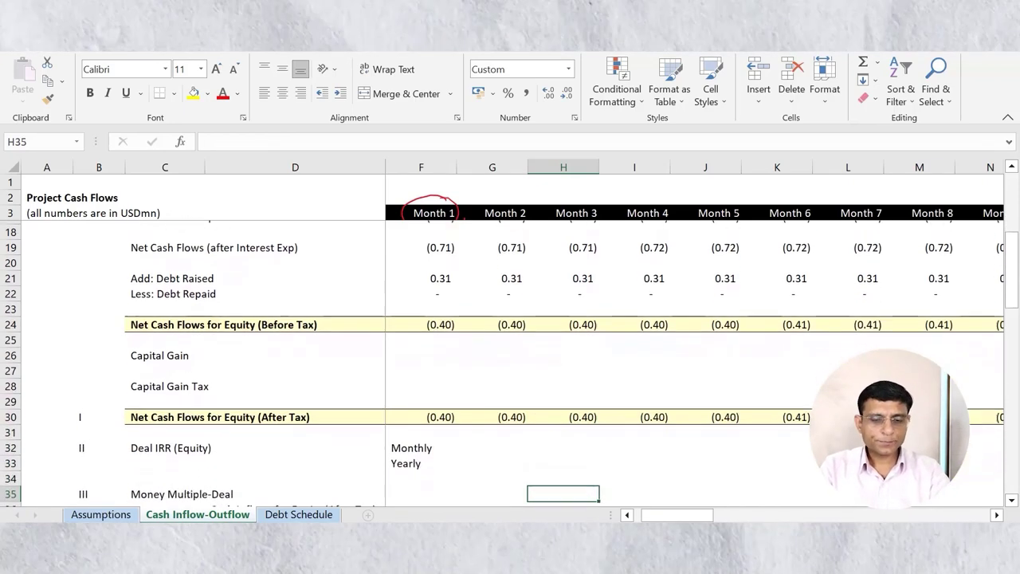
key("ctrl+Up")
key("ctrl+Left")
key("ctrl+Left")
key("ctrl+Left")
key("ctrl+Left")
key("Right")
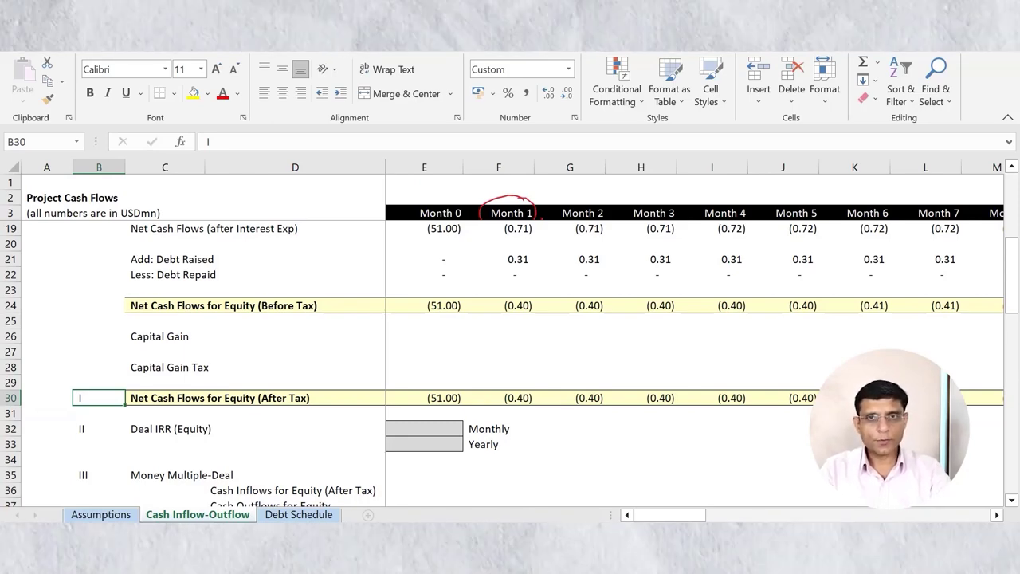
Switch to the PowerPoint slide to tick and underline Deal Cashflows in green ink, and tick item I in row 30 of the Excel sheet
key("alt+Tab")
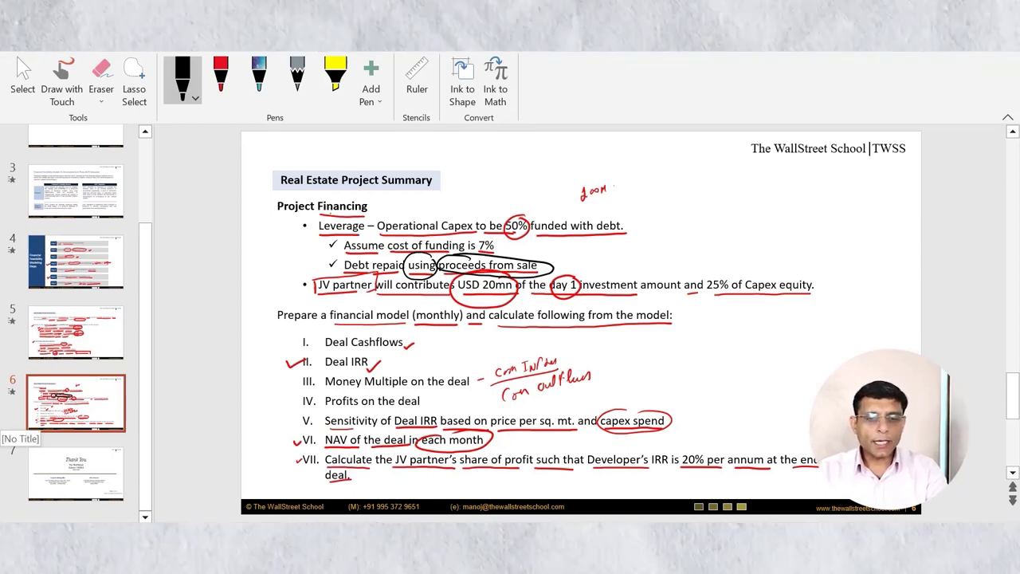
left_click(221, 80)
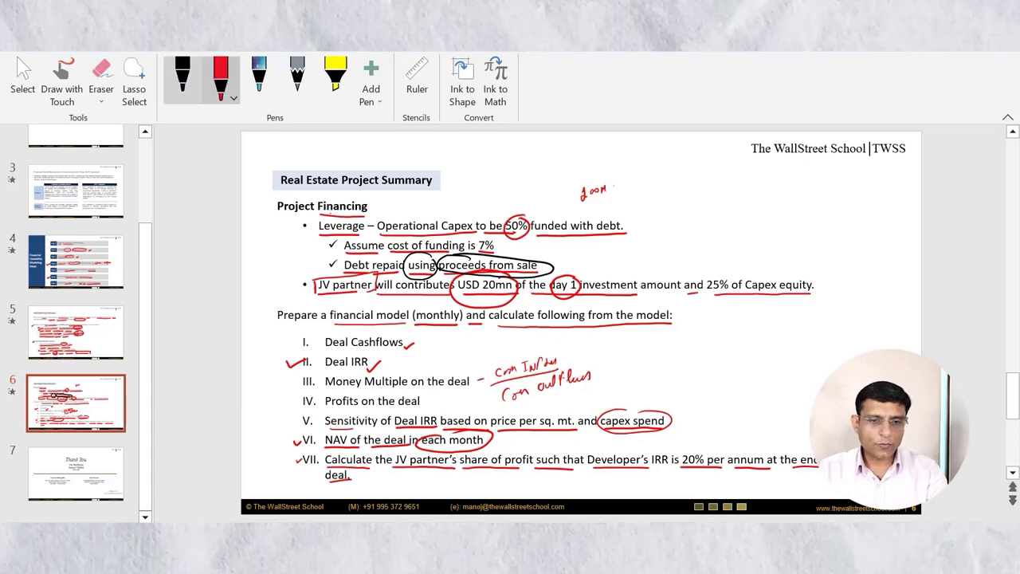
left_click(221, 80)
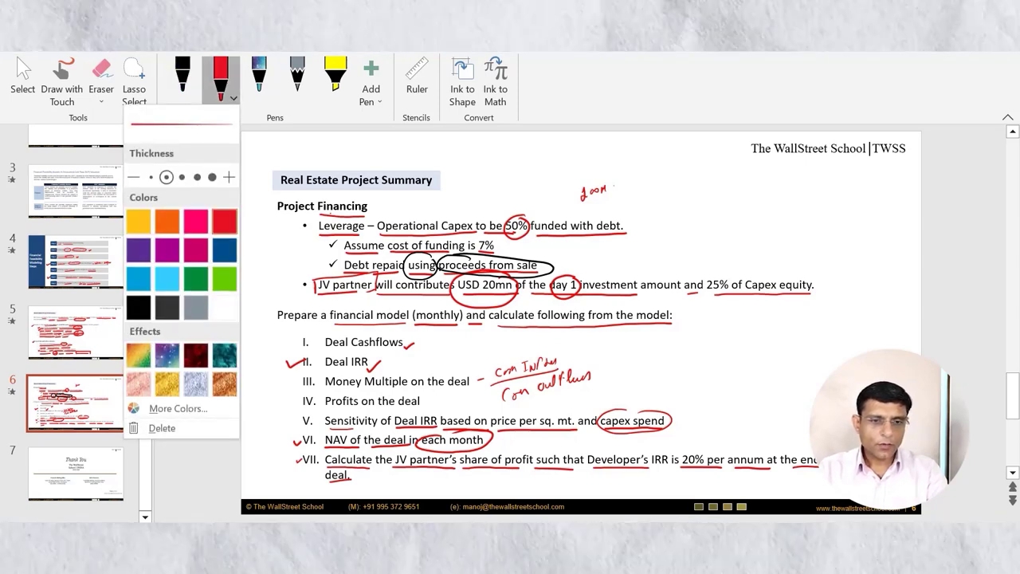
left_click(196, 278)
left_click_drag(293, 338, 403, 348)
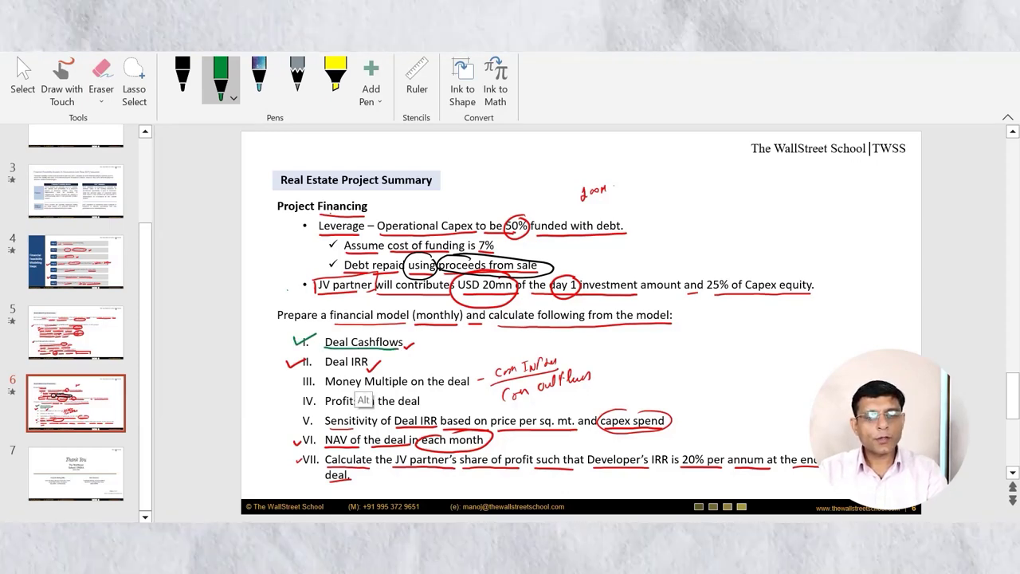
key("alt+Tab")
left_click_drag(49, 394, 77, 385)
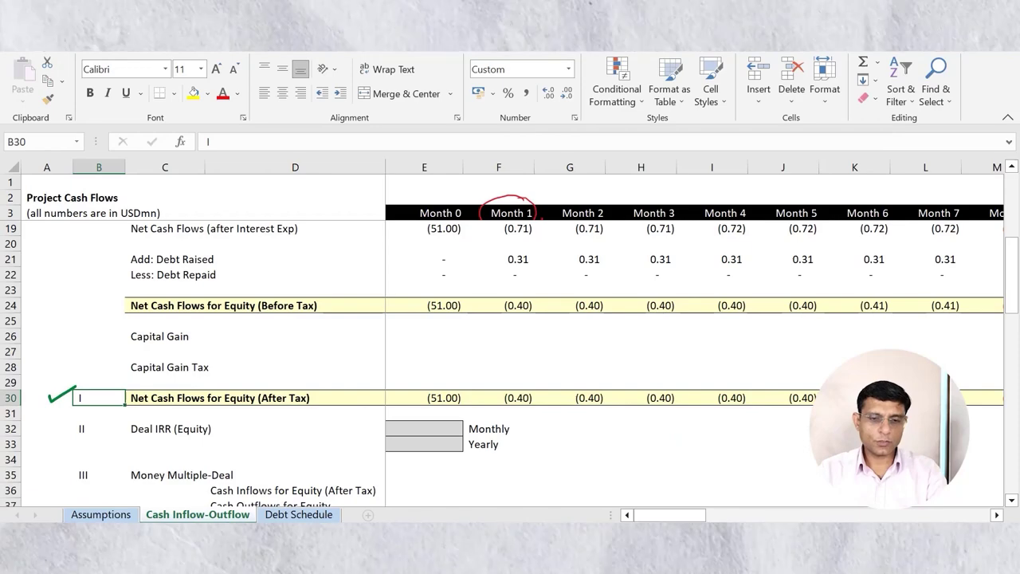
Switch to the PowerPoint slide and mark Deal IRR with a green tick and circle
key("alt+Tab")
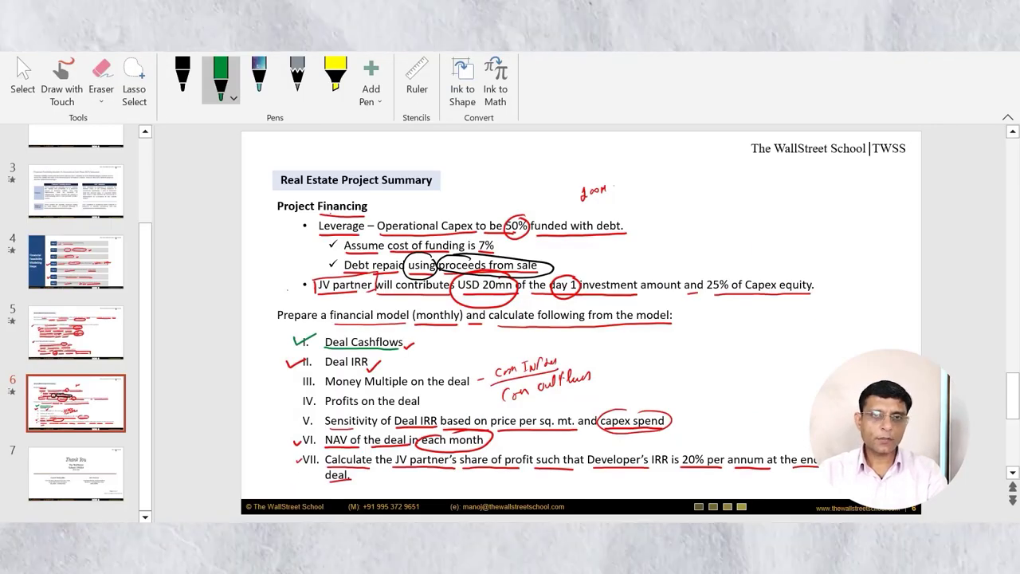
left_click_drag(287, 367, 309, 362)
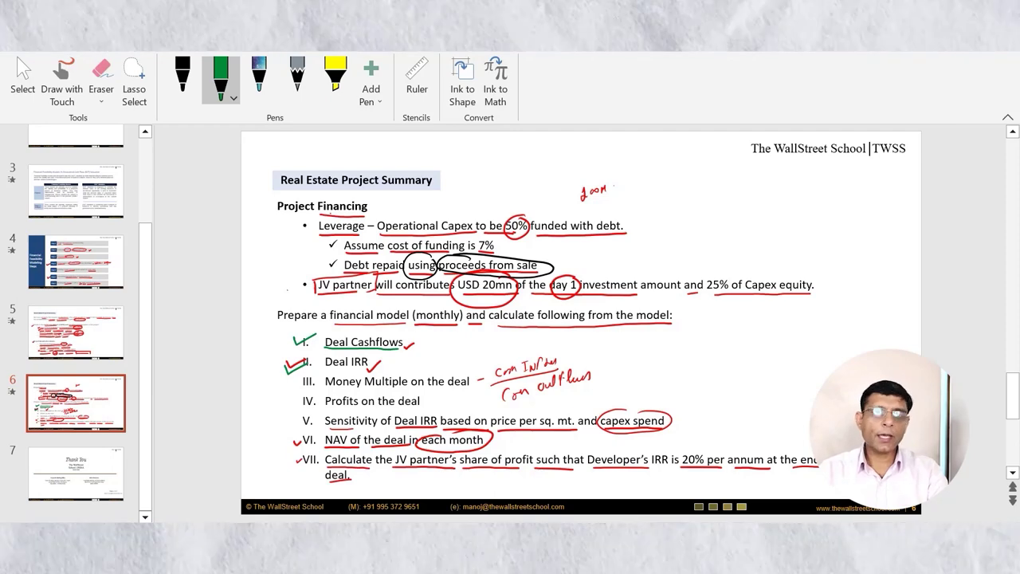
mouse_move(367, 351)
left_mouse_down()
mouse_move(321, 352)
mouse_move(323, 371)
mouse_move(363, 373)
mouse_move(375, 355)
left_mouse_up()
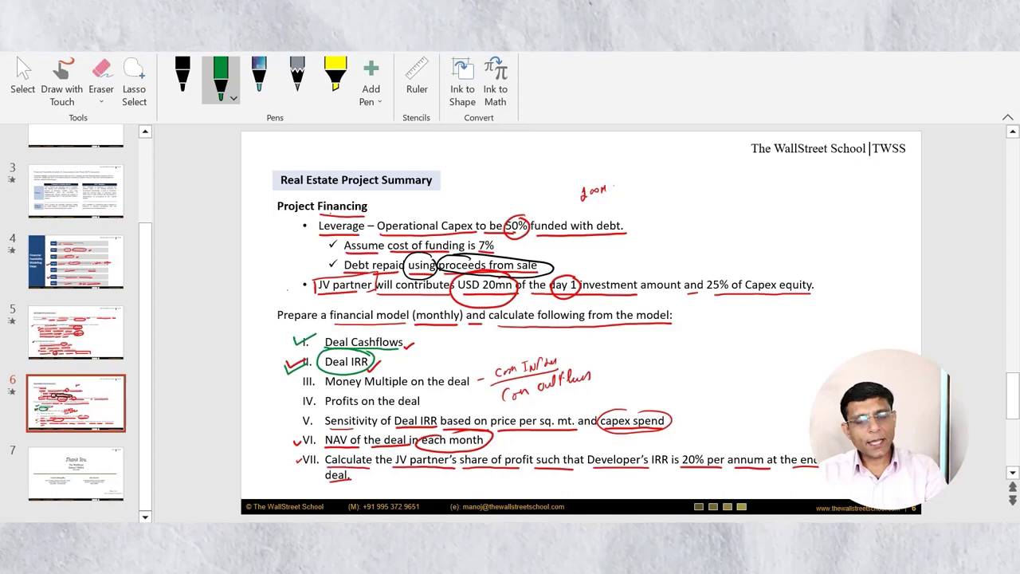
Switch to Excel, tick item II beside row 32 and underline the Deal IRR (Equity) label in green ink
key("alt+Tab")
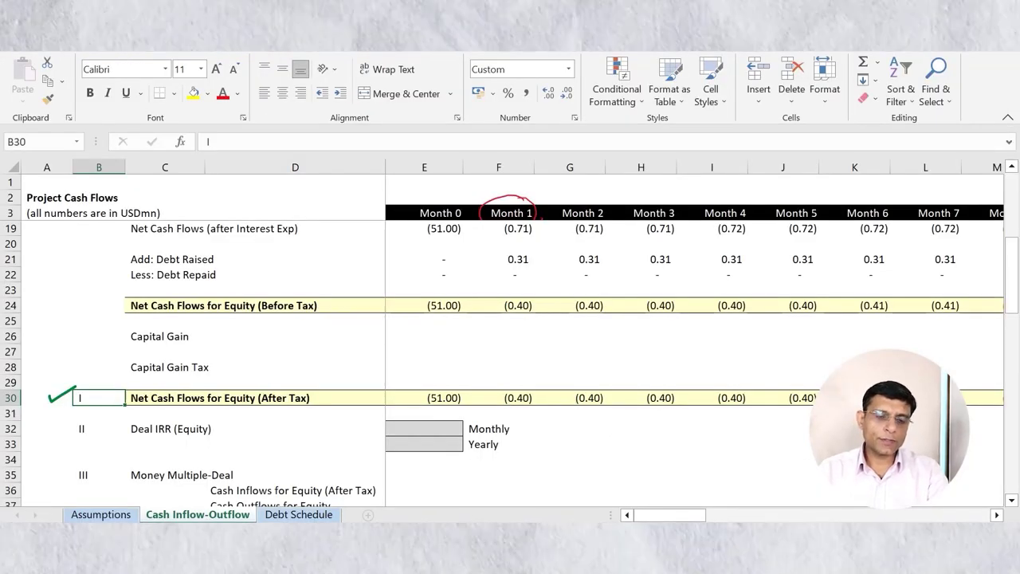
scroll(511, 359, "down", 2)
left_click_drag(57, 339, 76, 334)
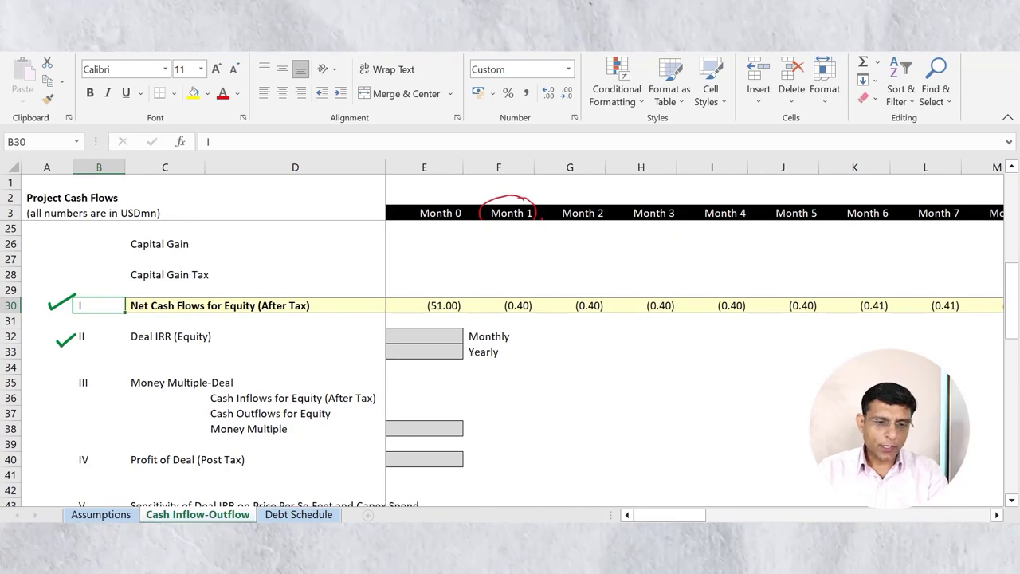
left_click_drag(131, 344, 198, 344)
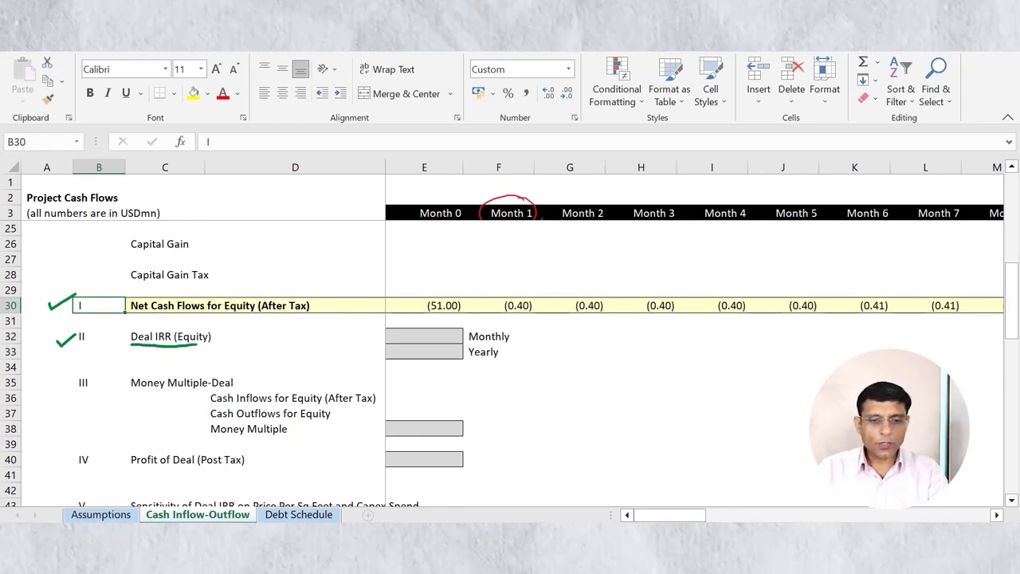
Examine the after-tax equity cash flows in E30:BA30 as the basis for the Deal IRR
left_click(424, 336)
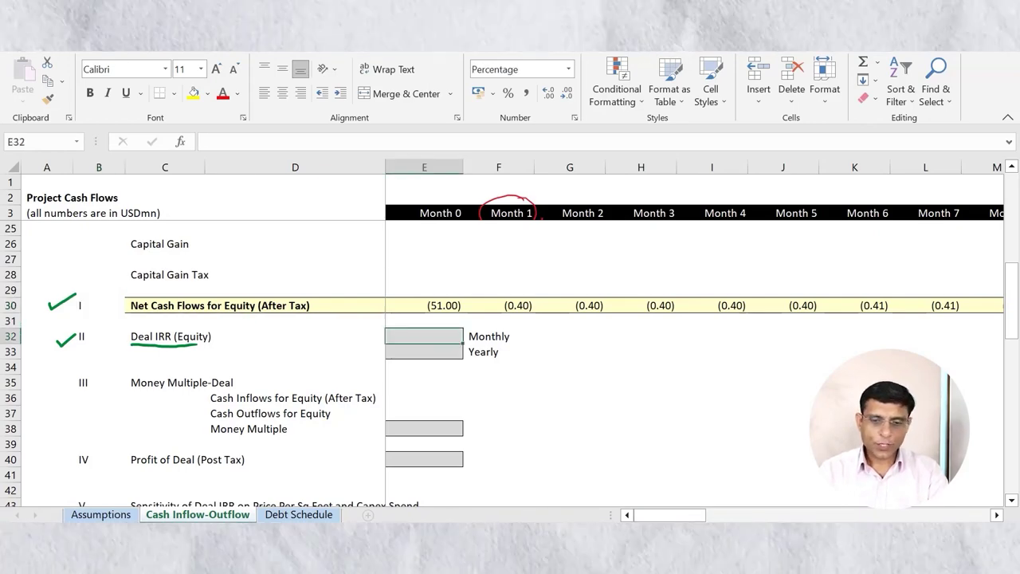
left_click(424, 305)
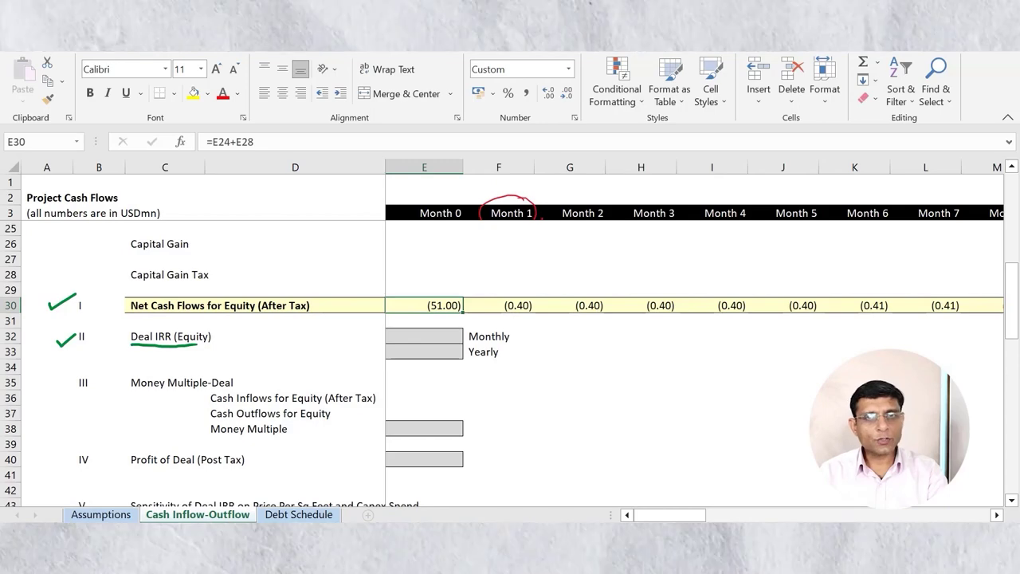
key("ctrl+shift+Right")
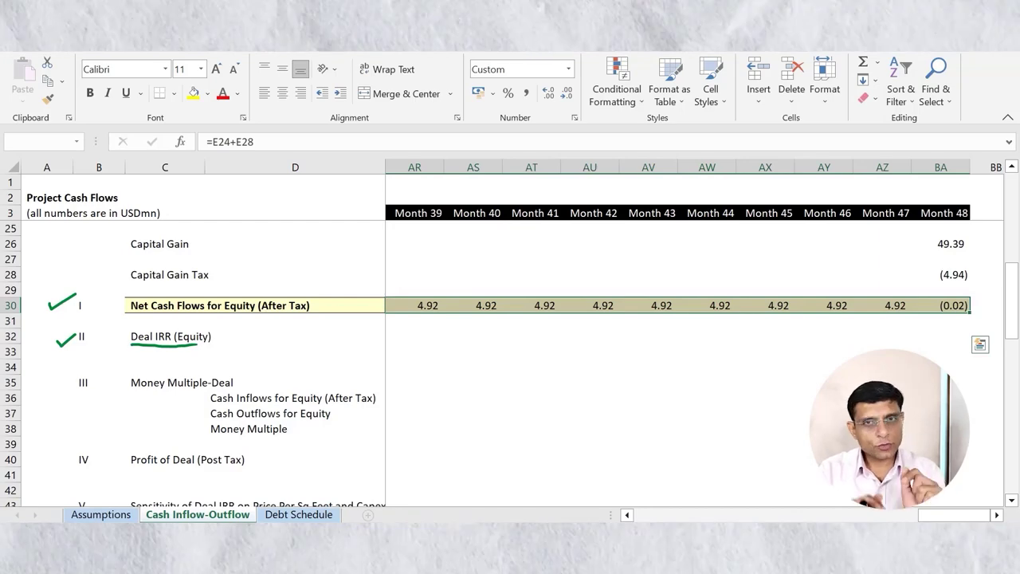
key("ctrl+Left")
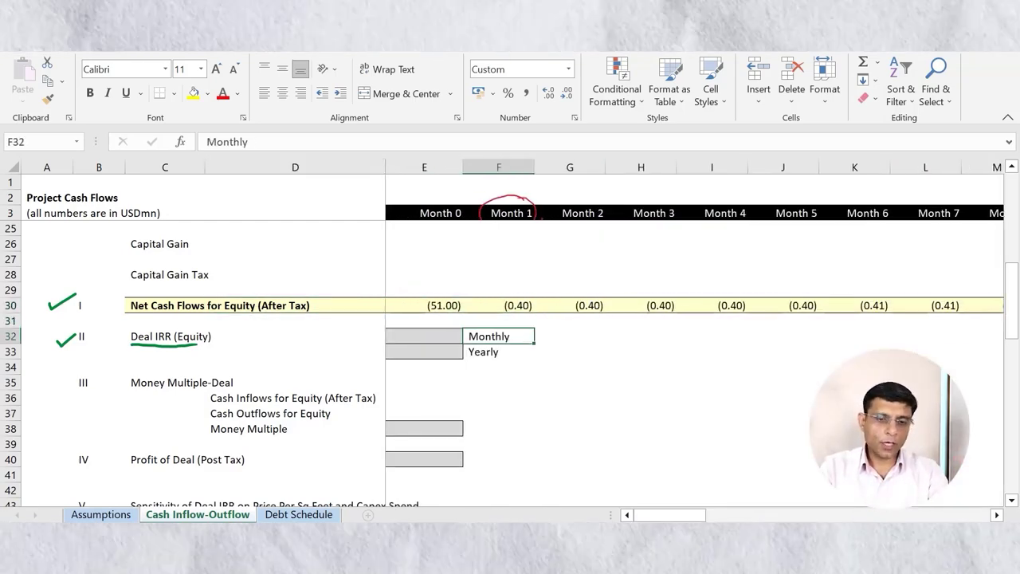
Calculate the monthly Deal IRR (Equity) in E32 with the formula =IRR(E30:BA30,0)
left_click(424, 336)
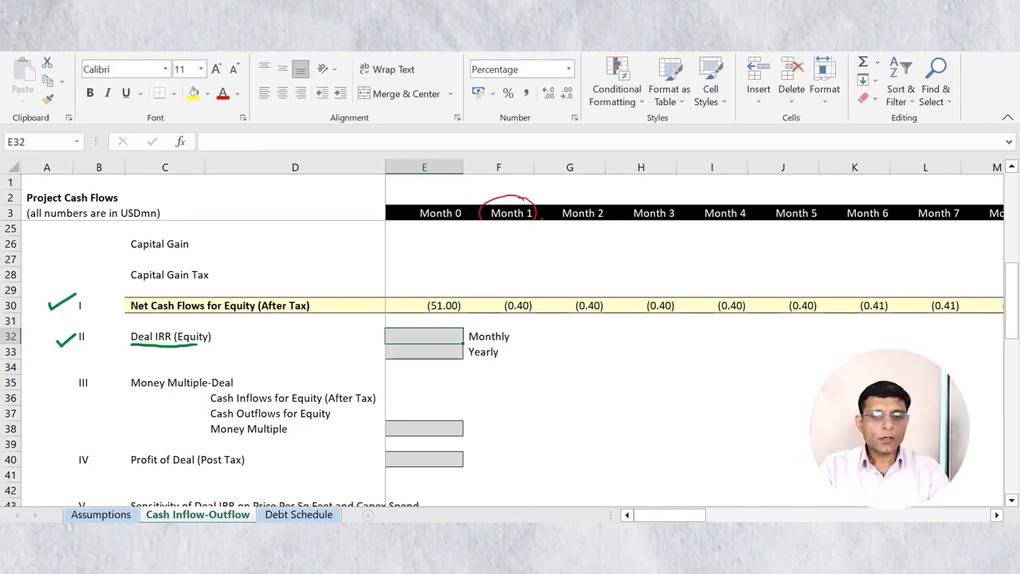
type("=")
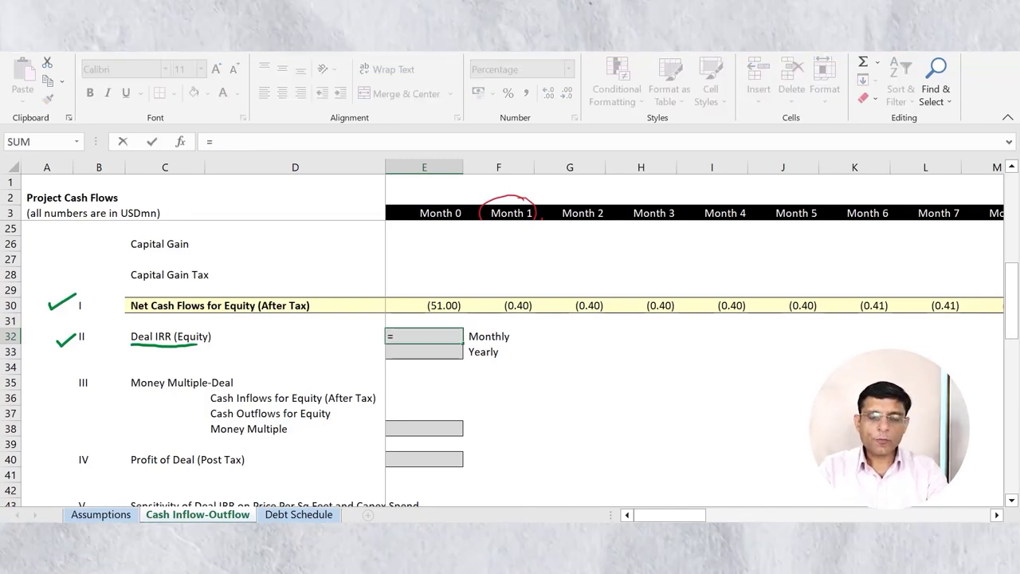
type("irr")
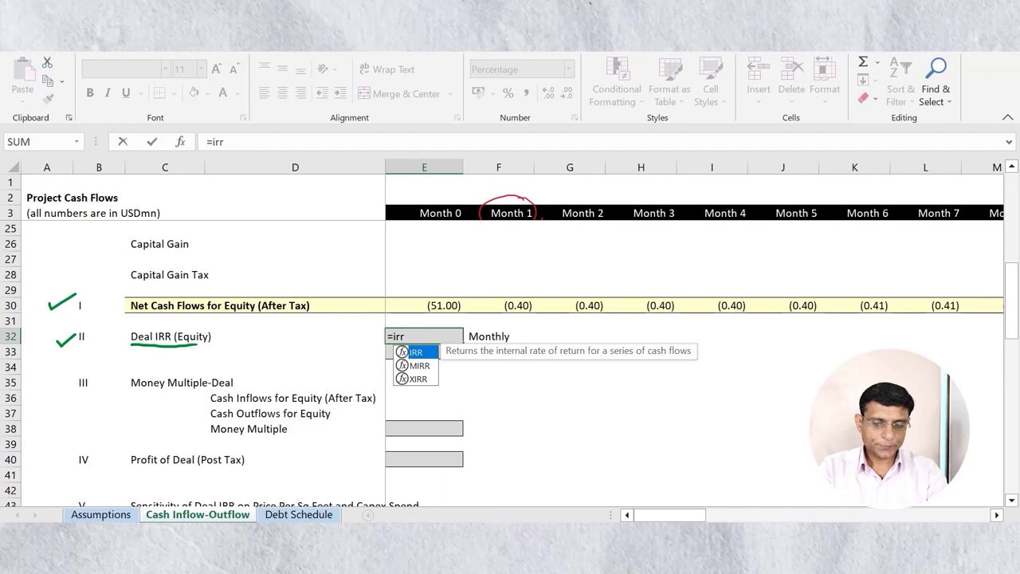
type("(")
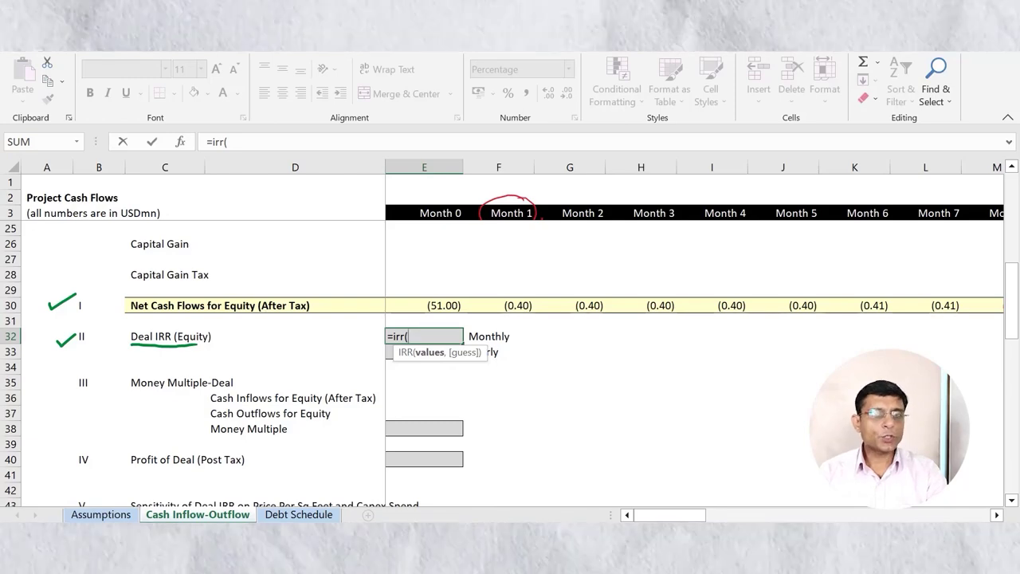
left_click(424, 305)
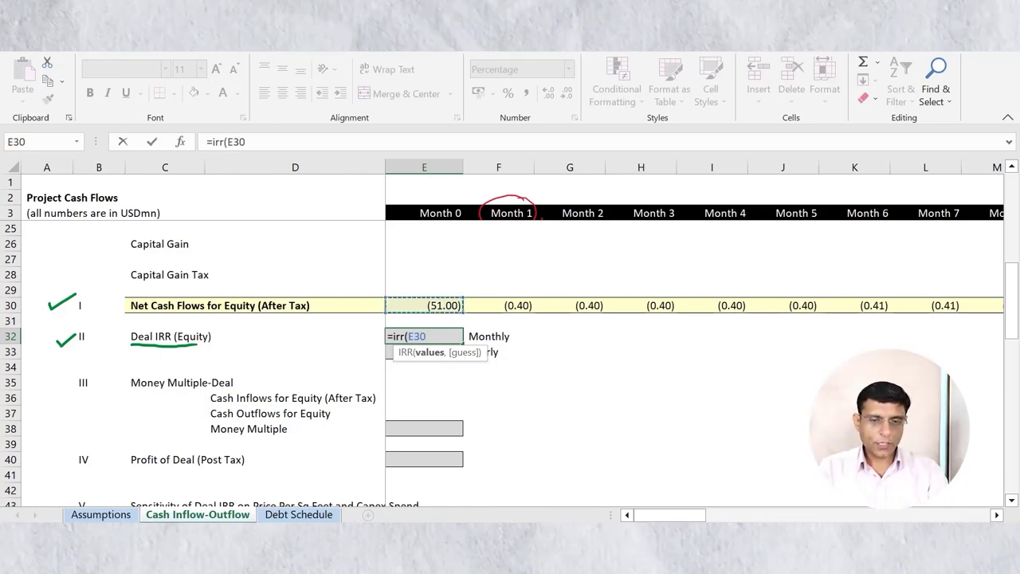
key("ctrl+shift+Right")
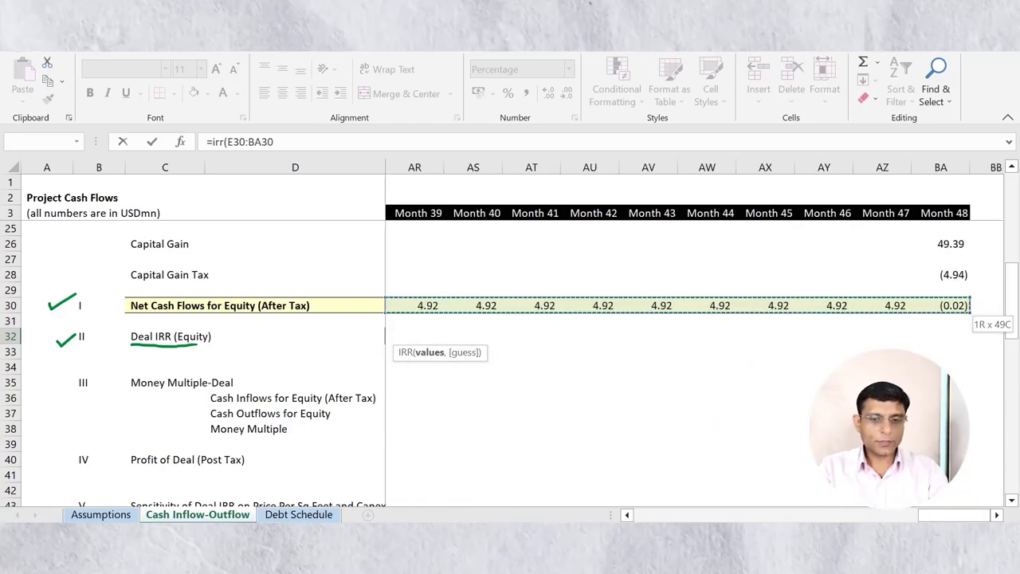
type(",")
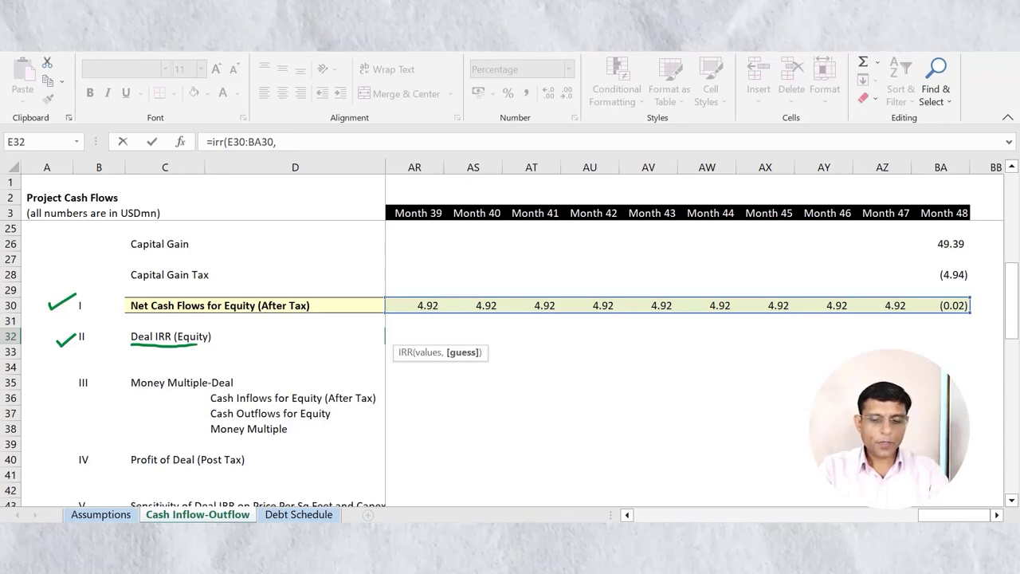
type("0")
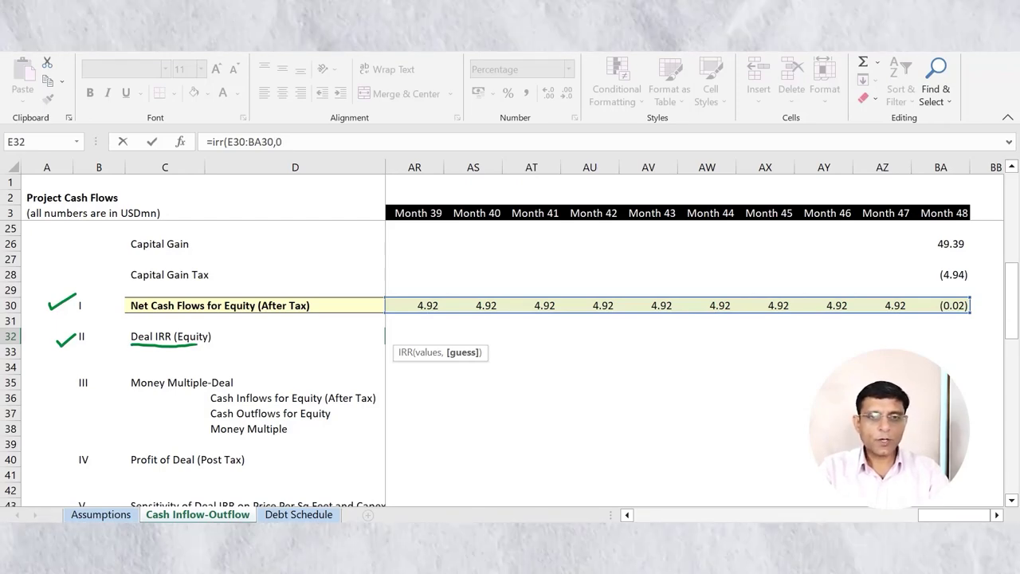
type(")")
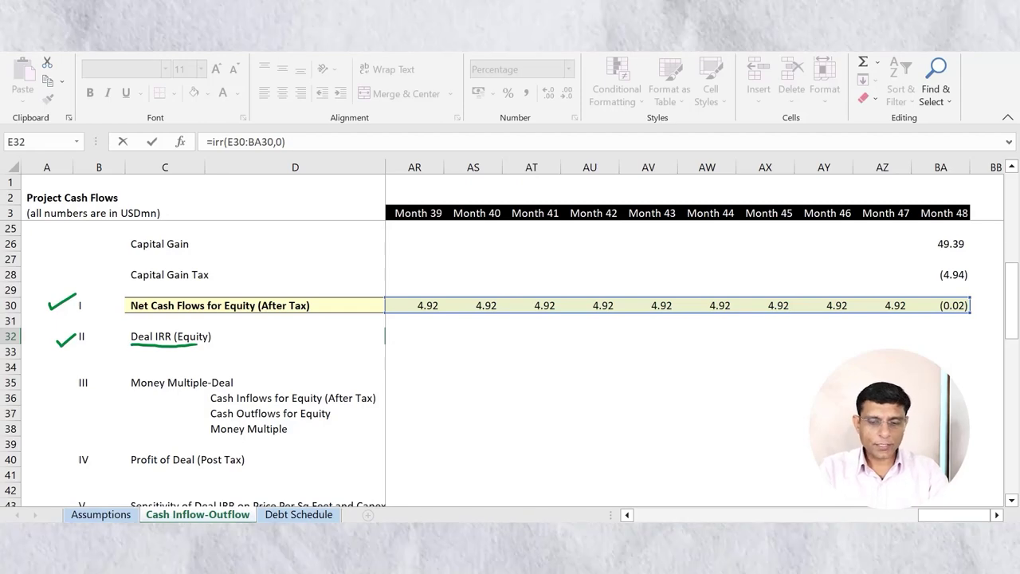
key("Return")
key("Up")
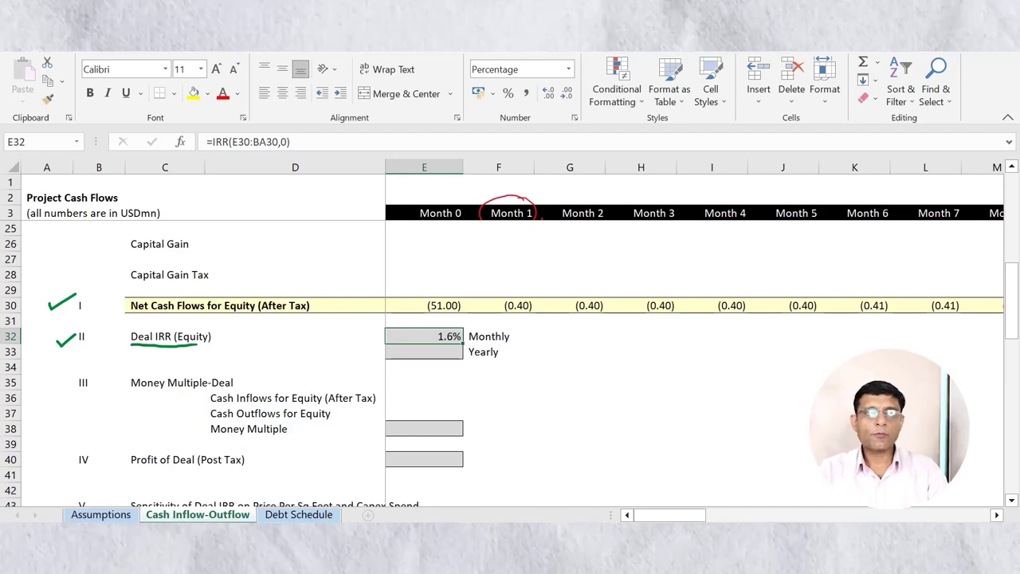
Review the after-tax equity cash flows from Month 0 to Month 48 that feed the monthly IRR
key("Up")
key("Up")
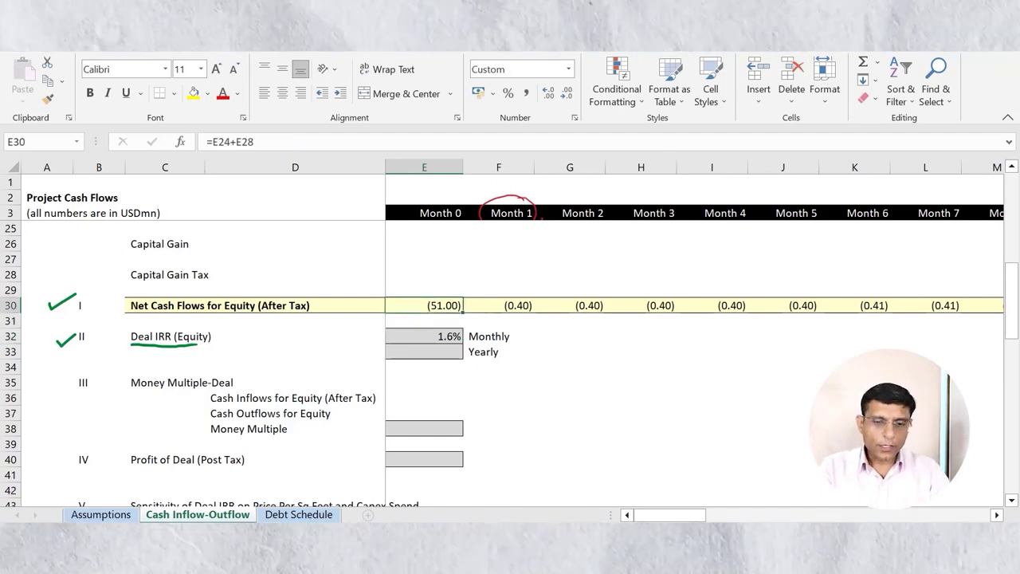
key("Right")
key("Left")
key("ctrl+shift+Right")
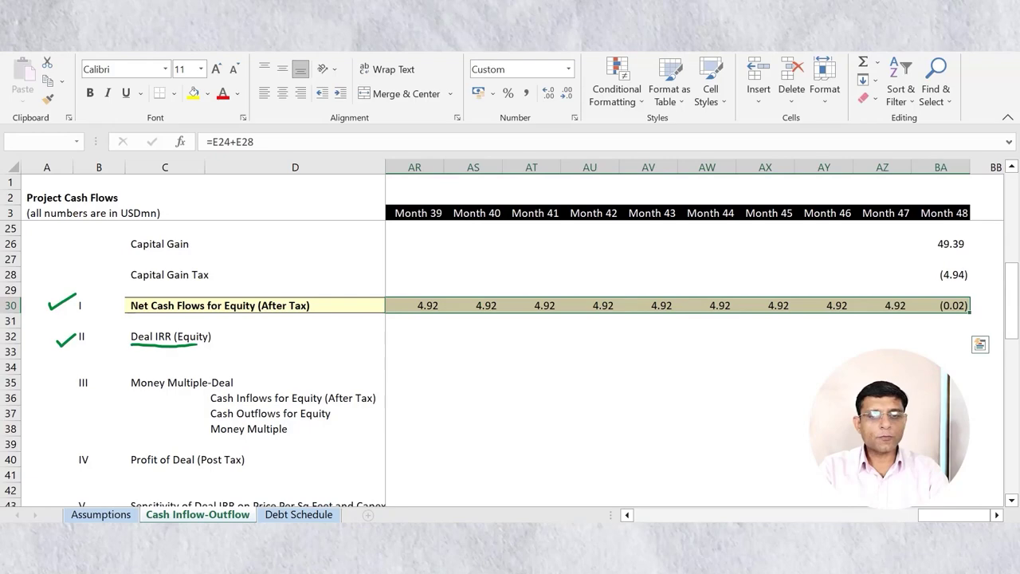
key("Down")
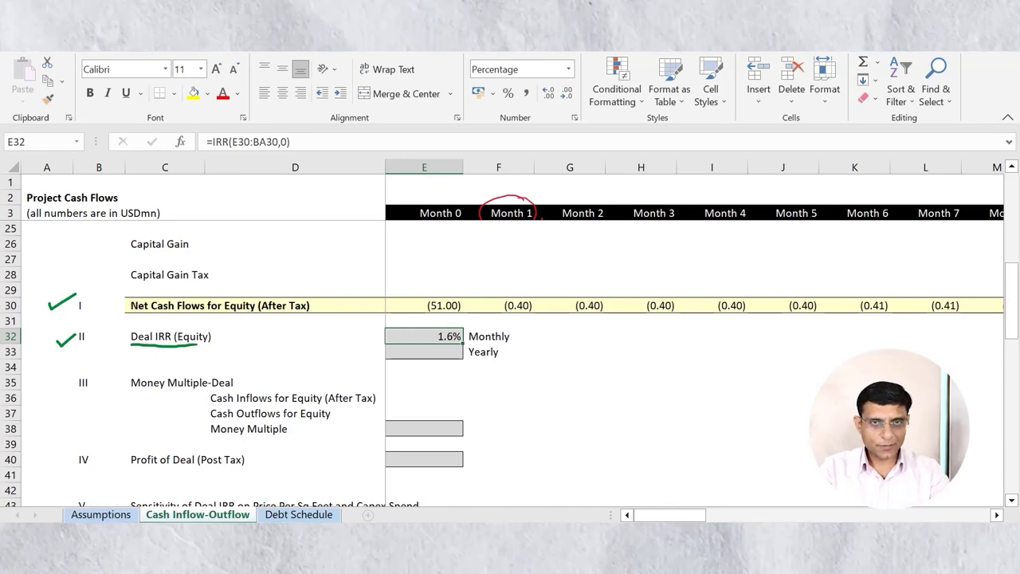
Underline the Monthly label and tick the Month 0 and Month 1 equity cash flows in green ink
left_click_drag(475, 344, 503, 343)
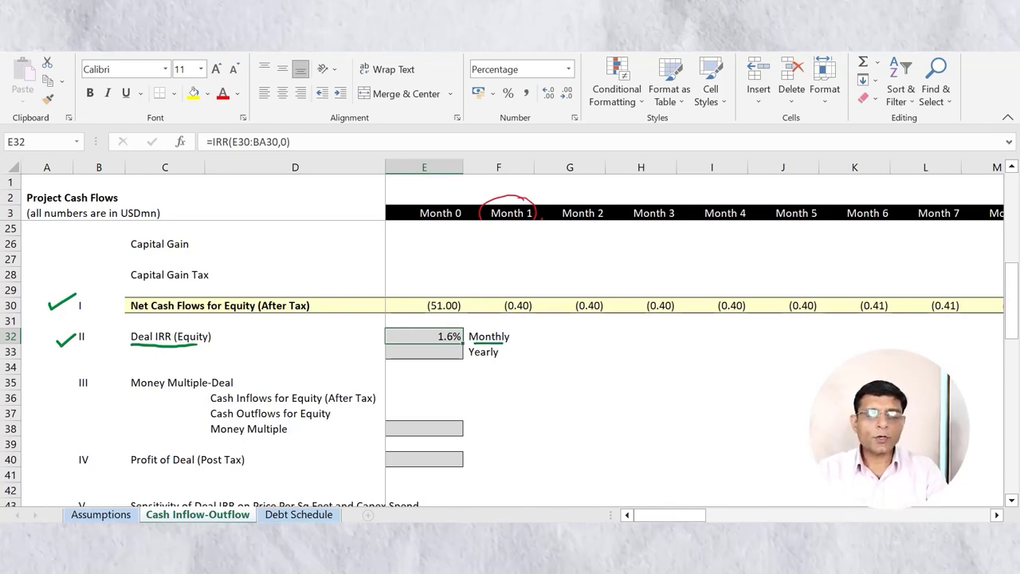
left_click_drag(437, 292, 452, 290)
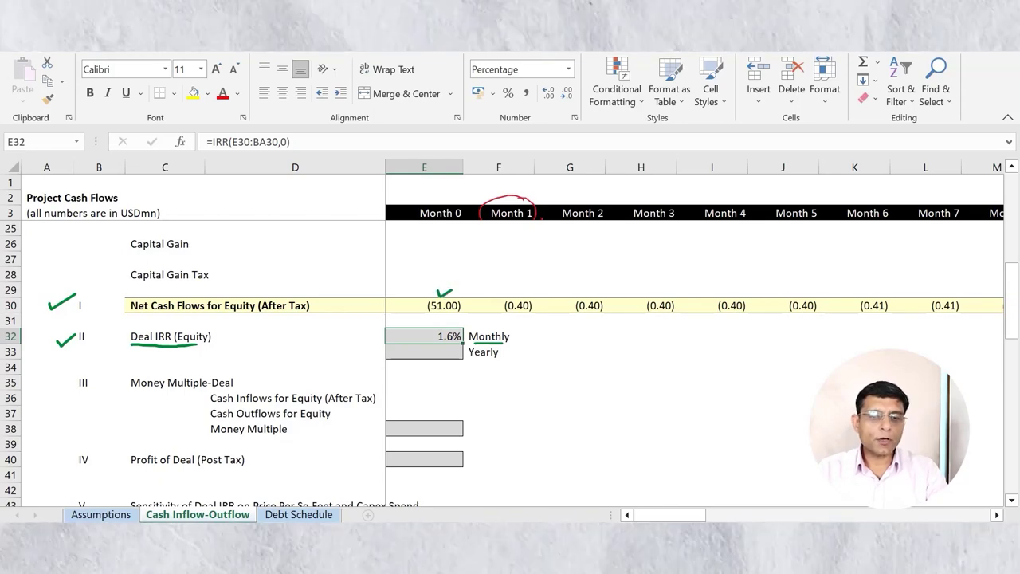
left_click_drag(519, 292, 539, 287)
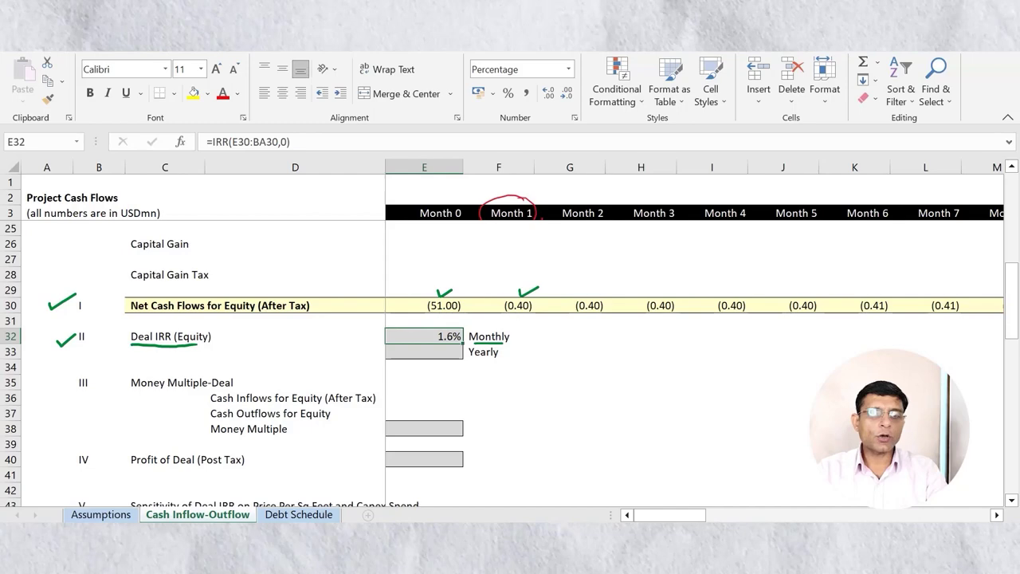
Circle and scribble over the monthly IRR in E32 in green ink, and undo those ink marks
mouse_move(451, 322)
left_mouse_down()
mouse_move(425, 330)
mouse_move(466, 338)
mouse_move(435, 323)
left_mouse_up()
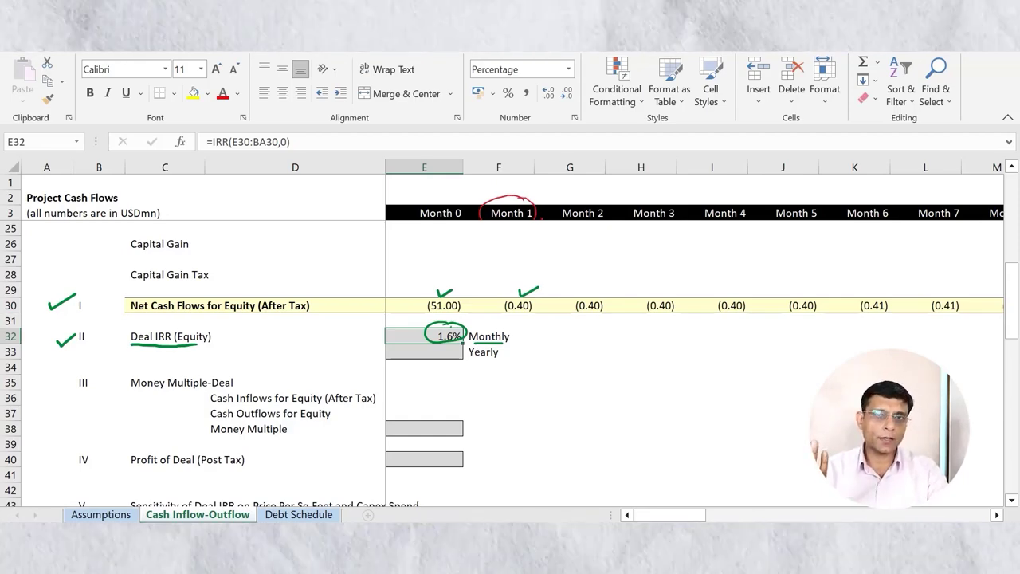
left_click(424, 351)
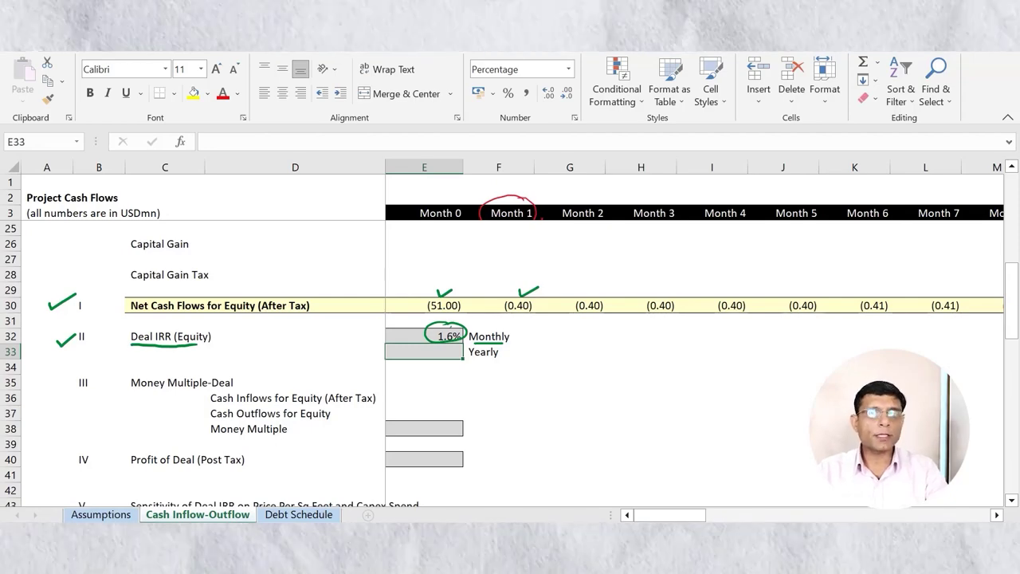
mouse_move(438, 322)
left_mouse_down()
mouse_move(427, 327)
mouse_move(451, 324)
left_mouse_up()
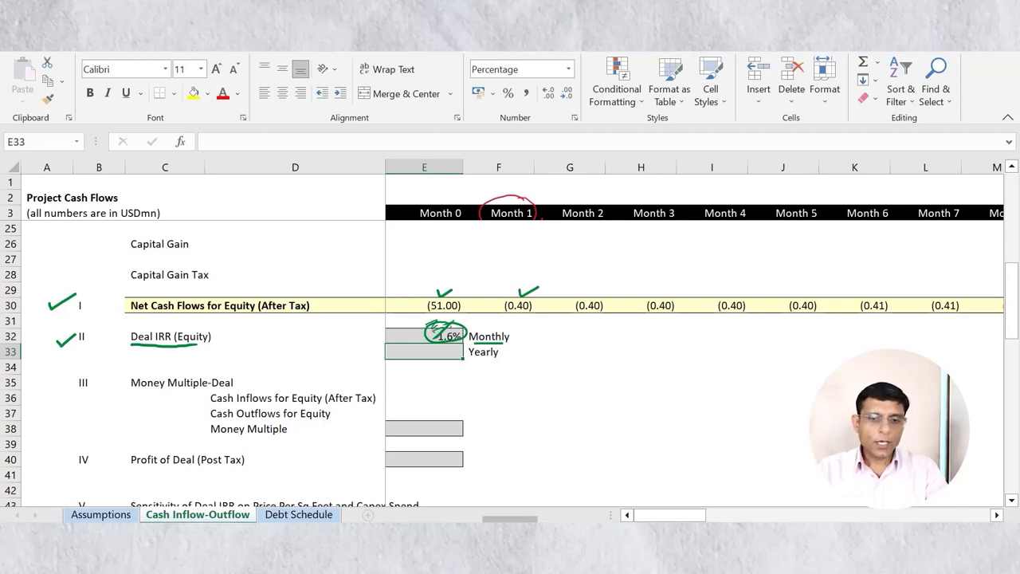
key("ctrl+z")
key("ctrl+z")
key("ctrl+z")
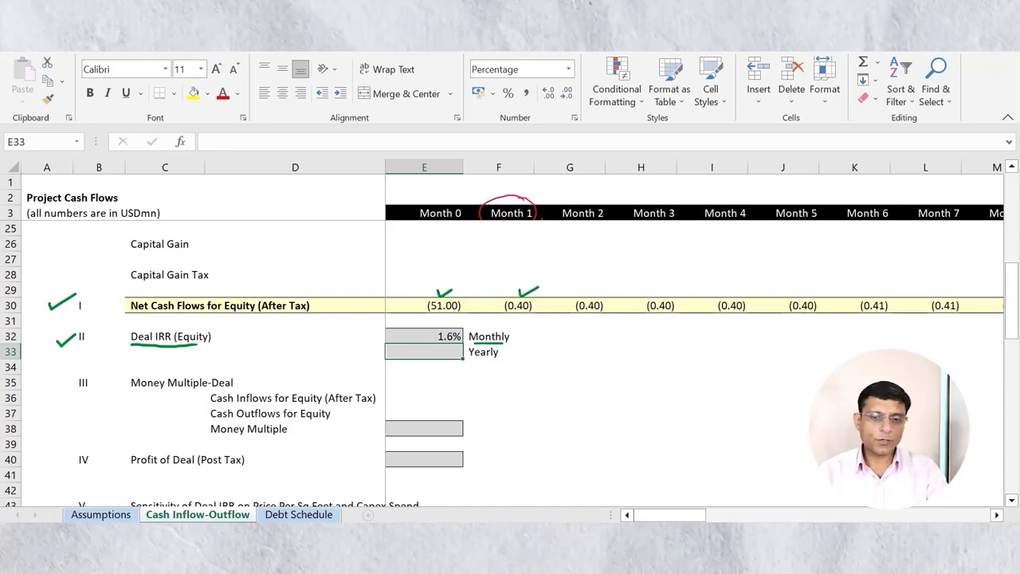
Convert the monthly IRR to a yearly rate in E33 with the formula =(1+E32)^12-1
type("=")
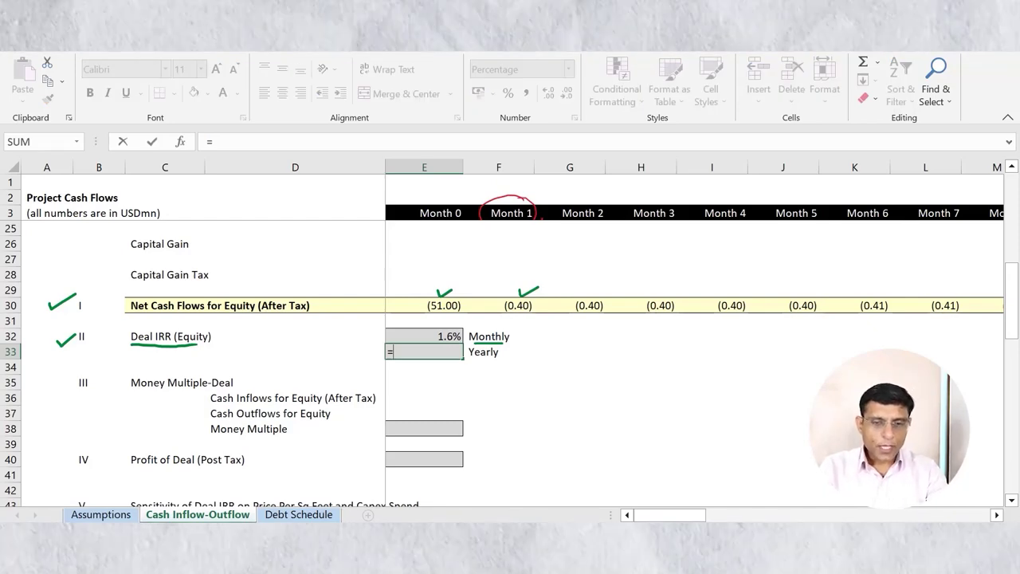
type("(1")
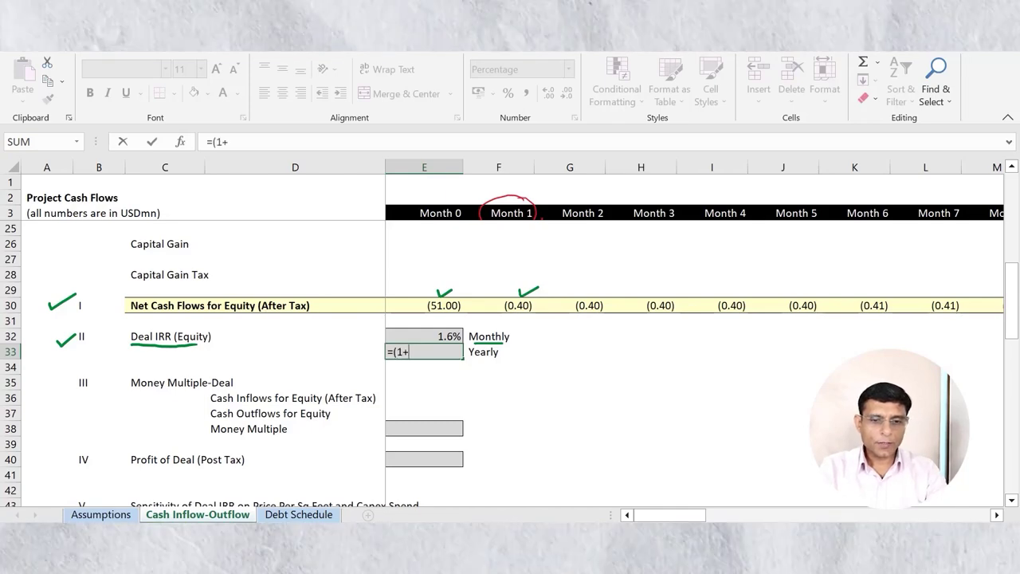
type("+")
left_click(424, 336)
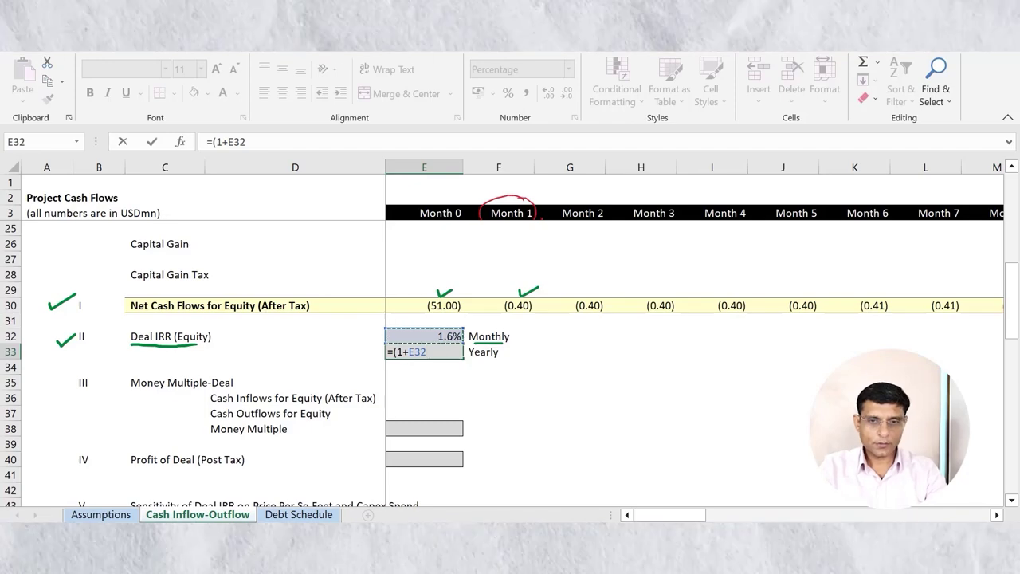
type(")")
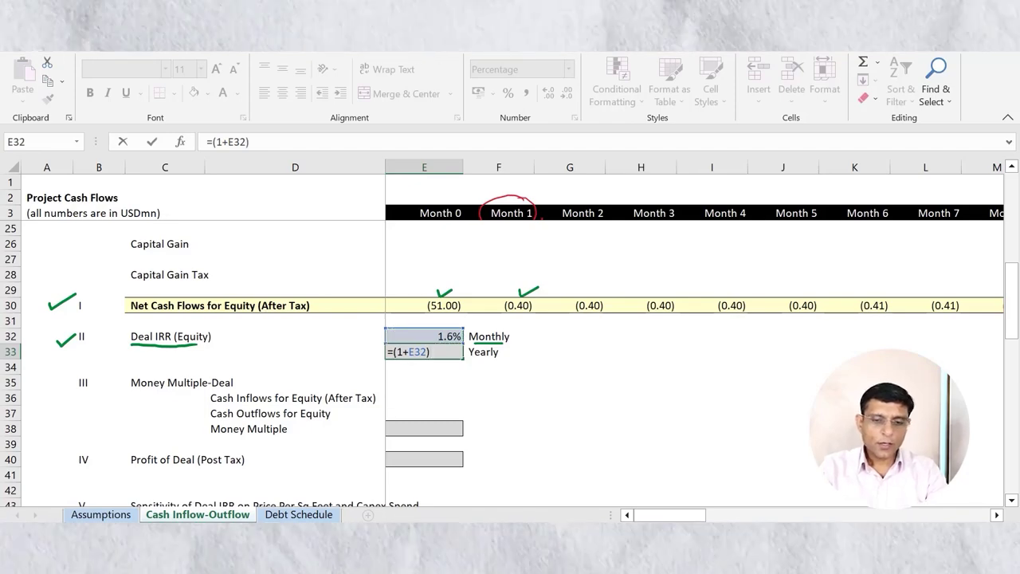
type("^12")
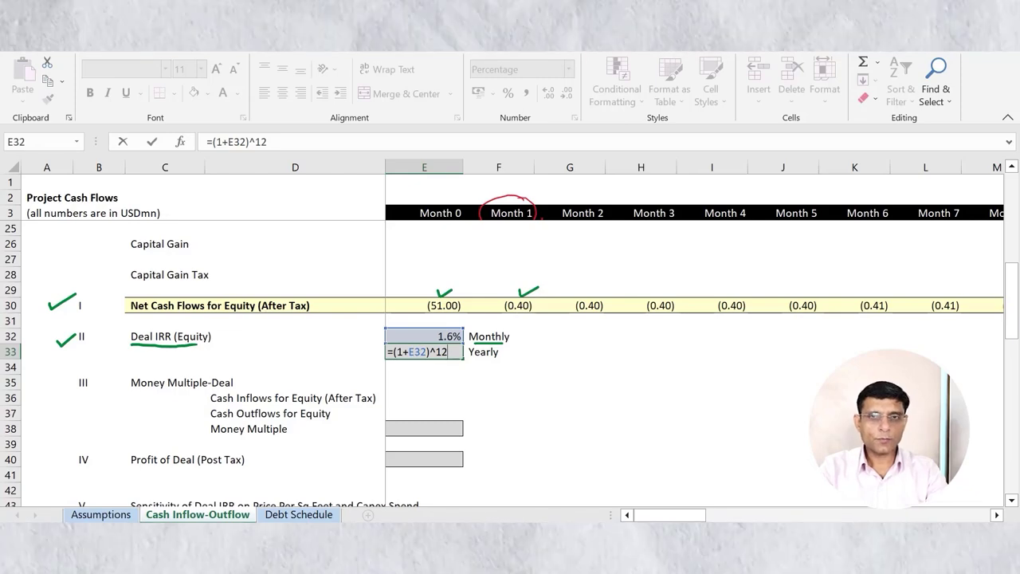
type("-1")
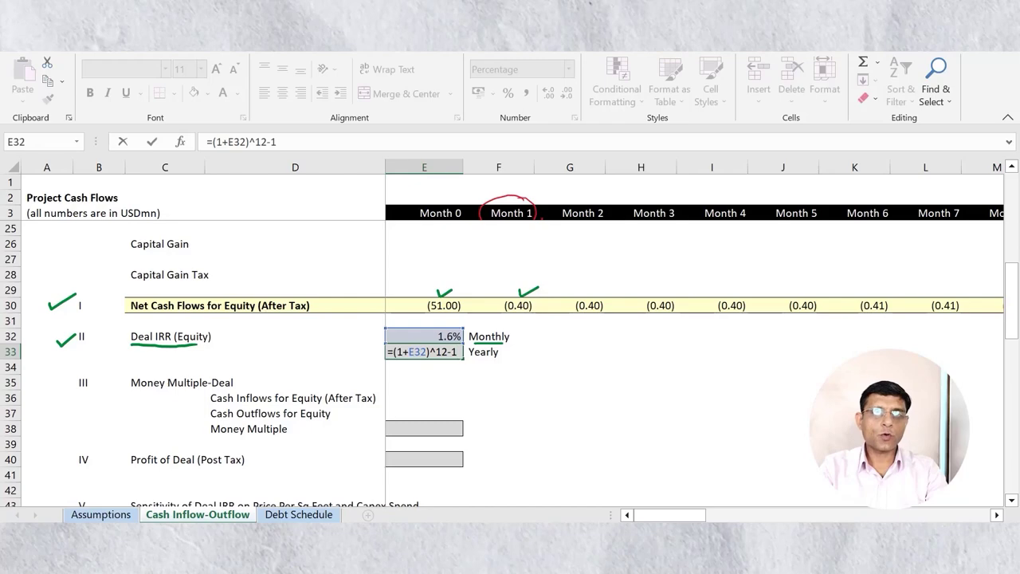
key("ctrl+Return")
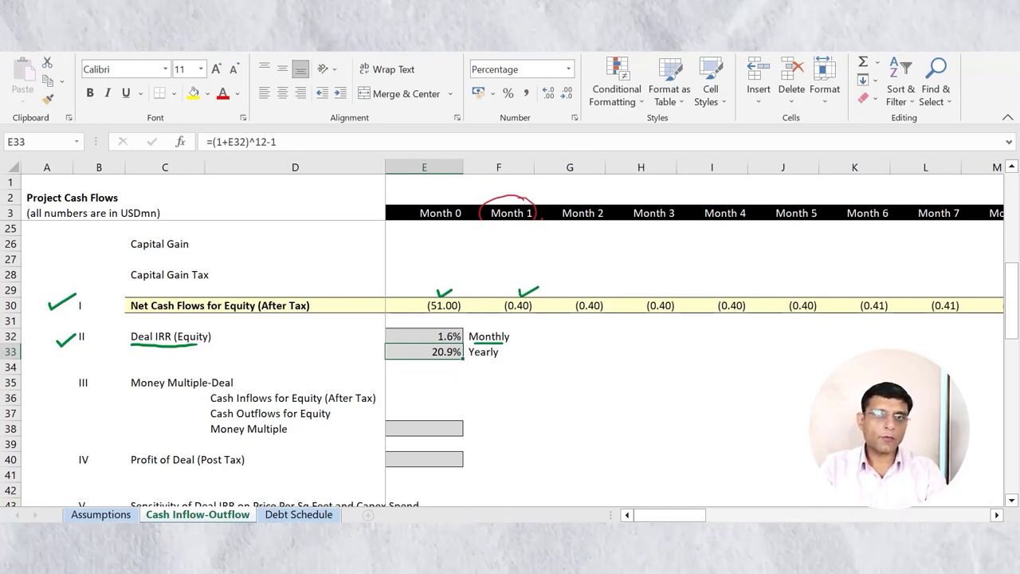
Switch to the Real Estate Project Summary slide in PowerPoint
key("alt+Tab")
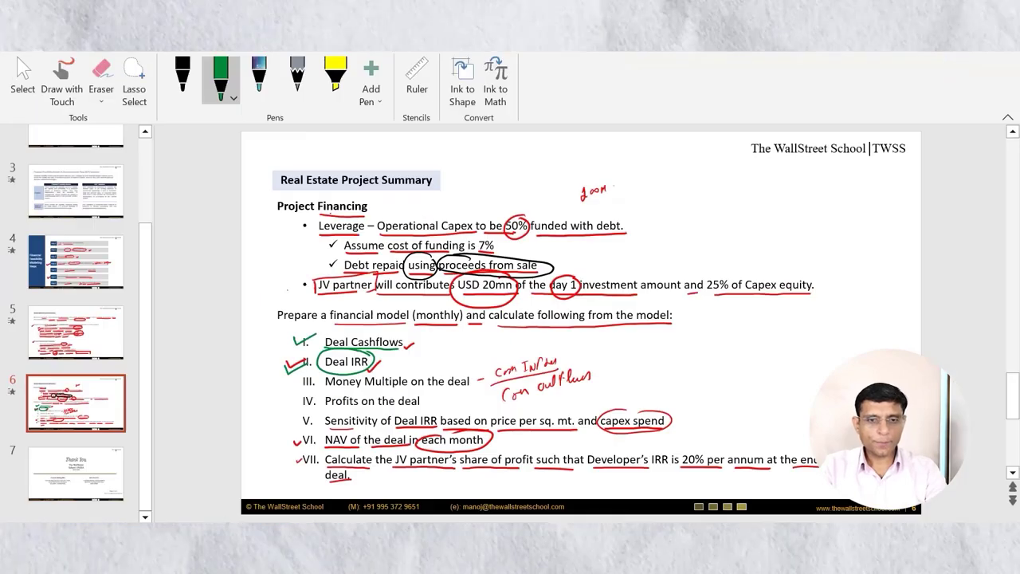